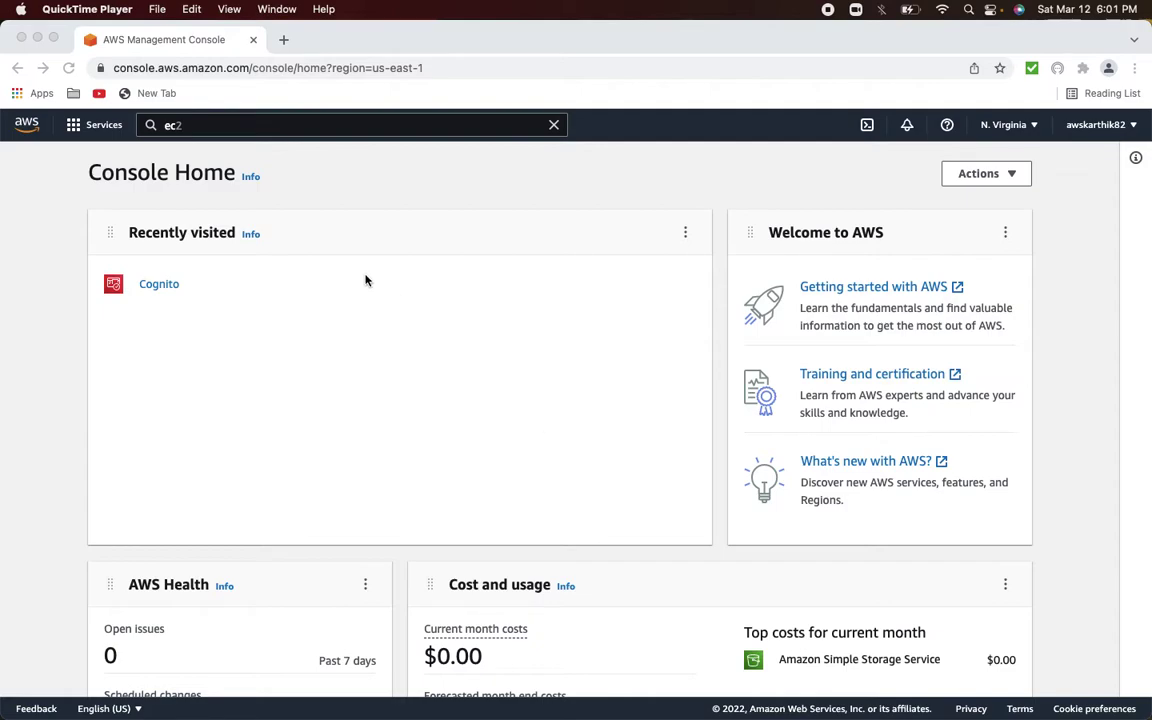
# Search the AWS services for EC2, open it and go to its Load Balancers page.
pyautogui.click(205, 130)
pyautogui.click(186, 125)
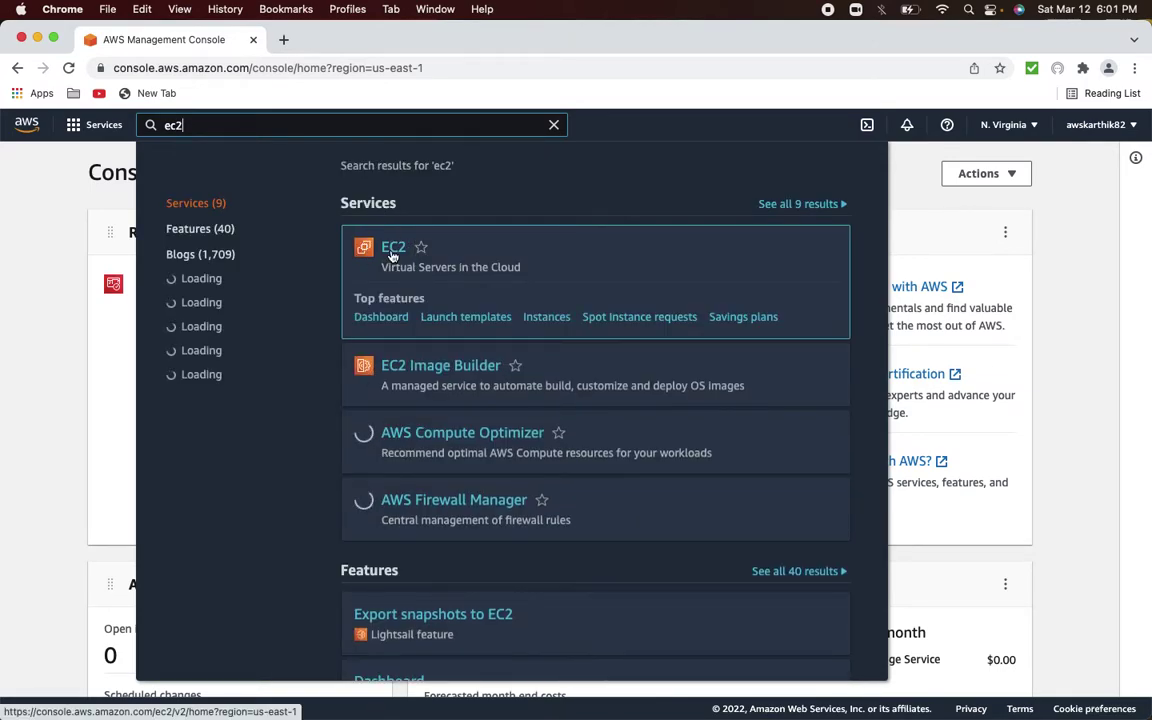
pyautogui.click(392, 248)
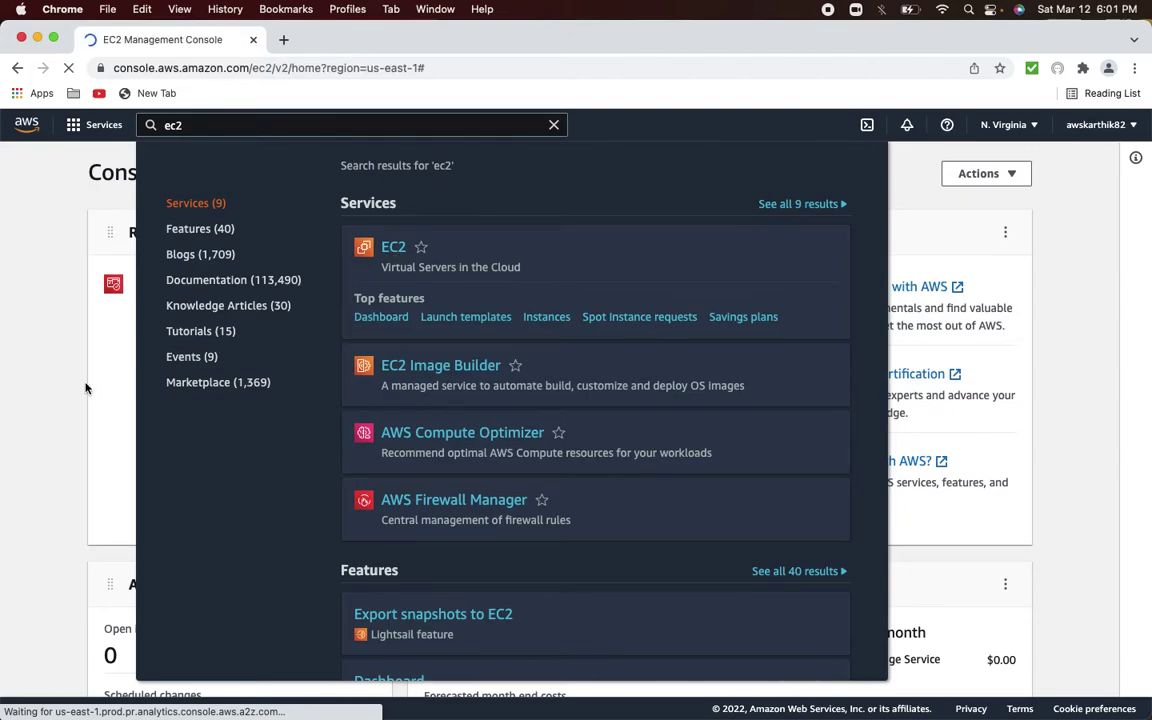
pyautogui.scroll(-5, 100, 420)
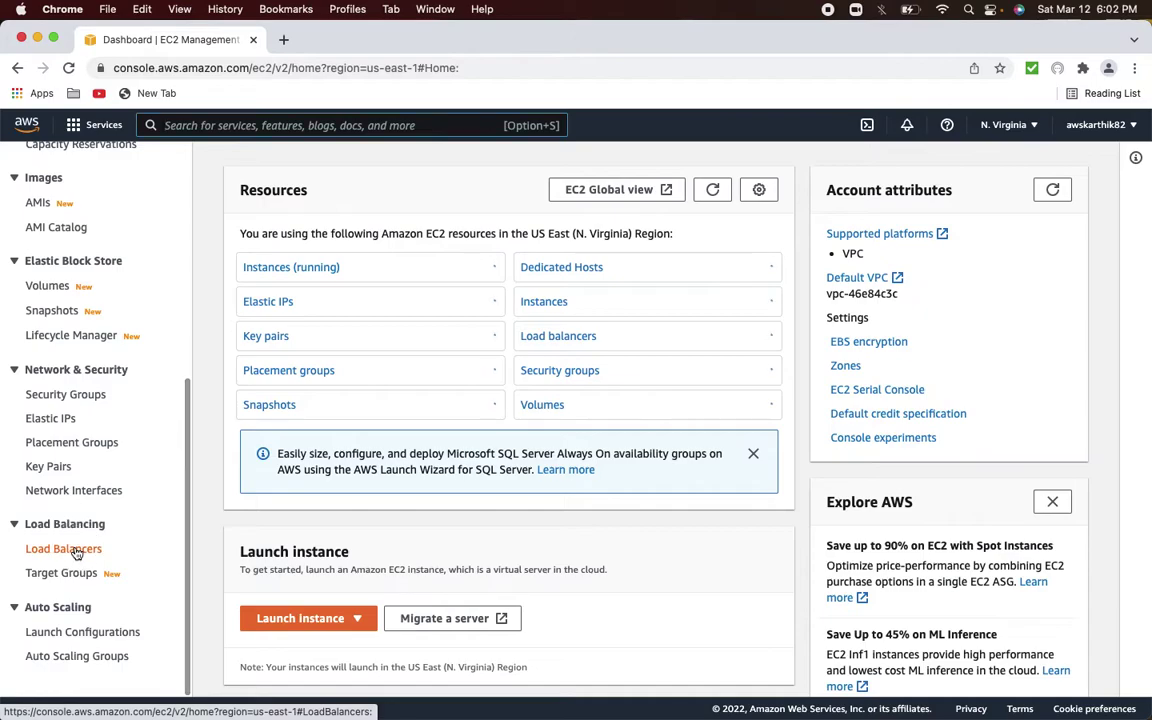
pyautogui.click(72, 549)
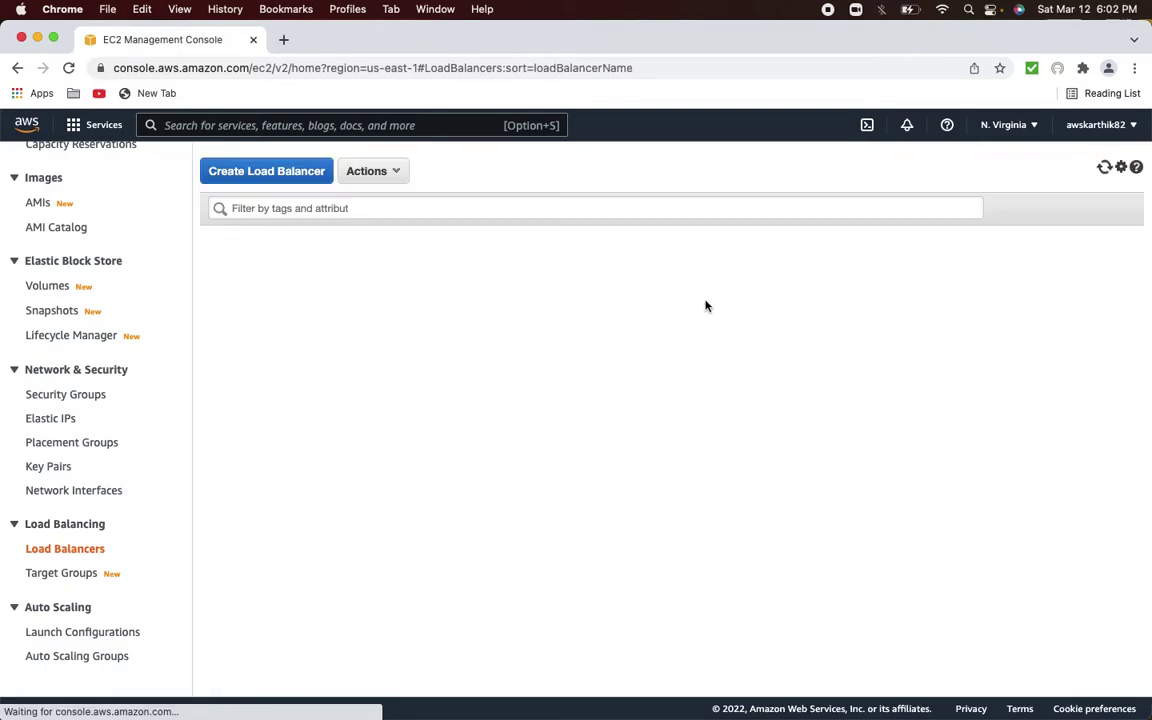
# Start creating a new load balancer of the Application Load Balancer type.
pyautogui.click(268, 174)
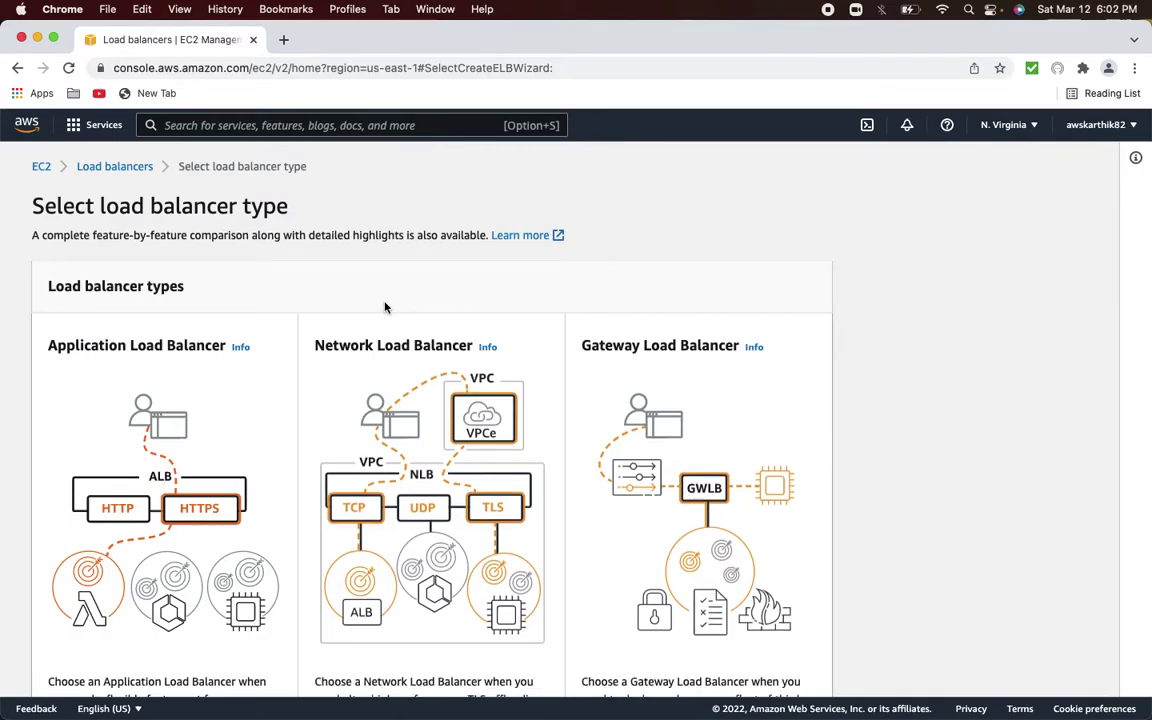
pyautogui.scroll(-5, 180, 393)
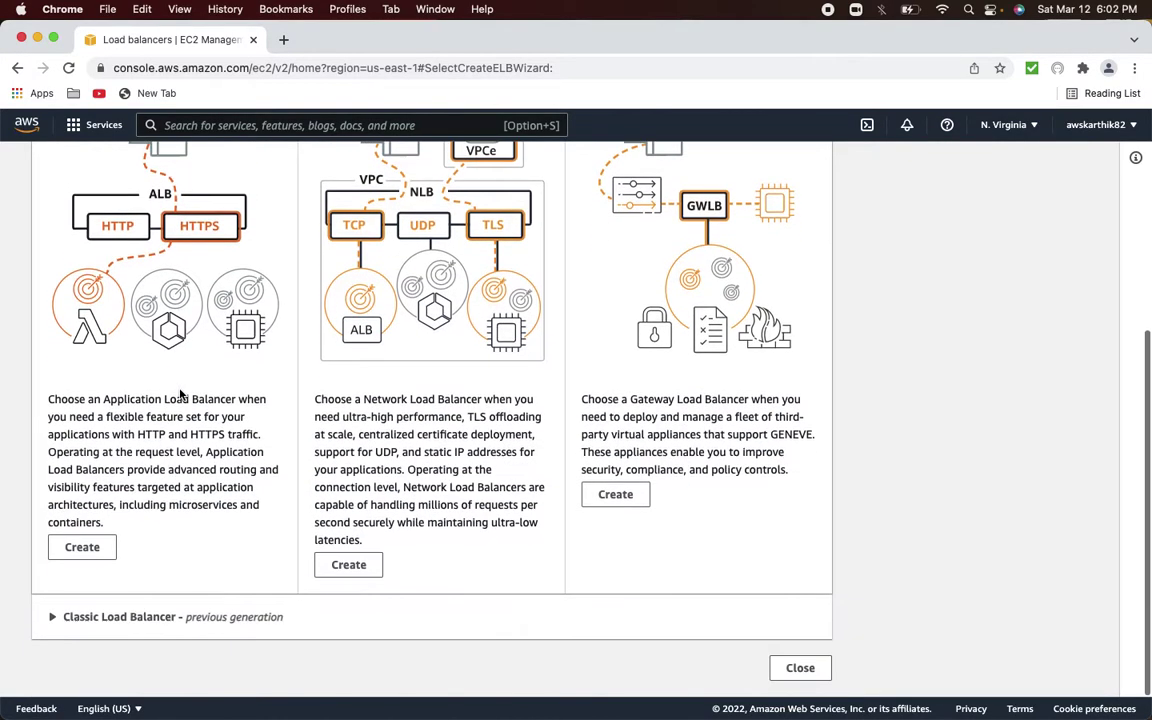
pyautogui.scroll(5, 91, 493)
pyautogui.scroll(-3, 136, 340)
pyautogui.scroll(-2, 150, 358)
pyautogui.click(85, 547)
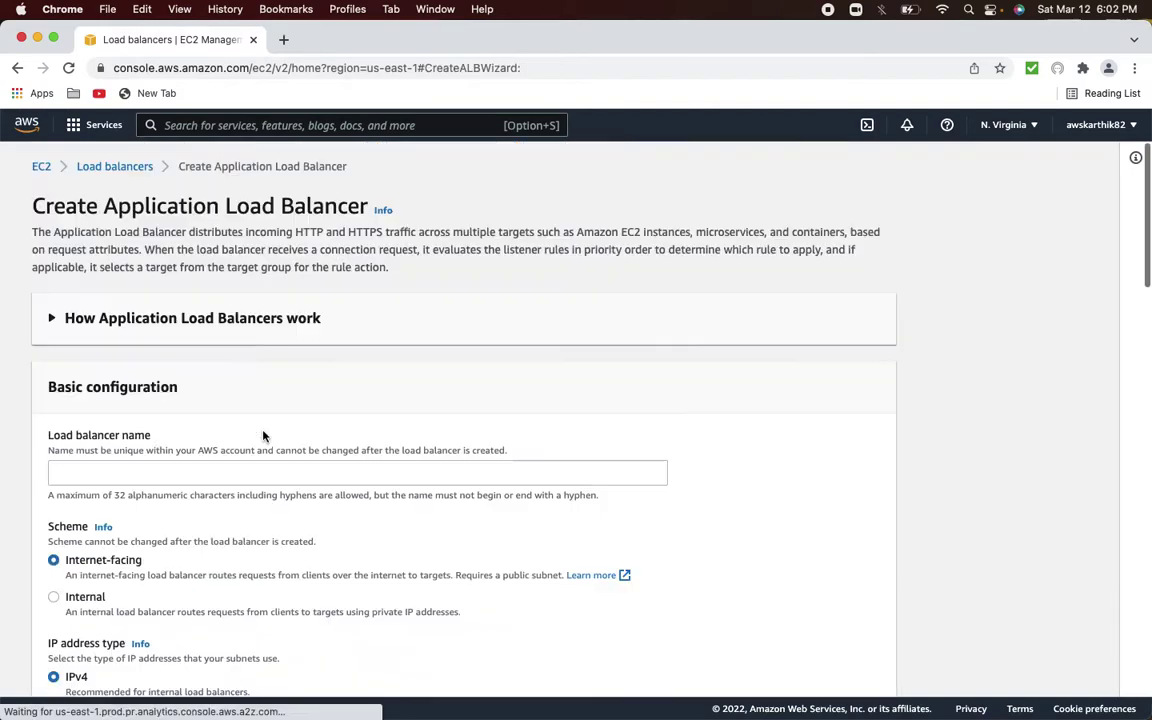
# Name the load balancer oidcalb in the basic configuration.
pyautogui.scroll(-3, 263, 435)
pyautogui.click(192, 341)
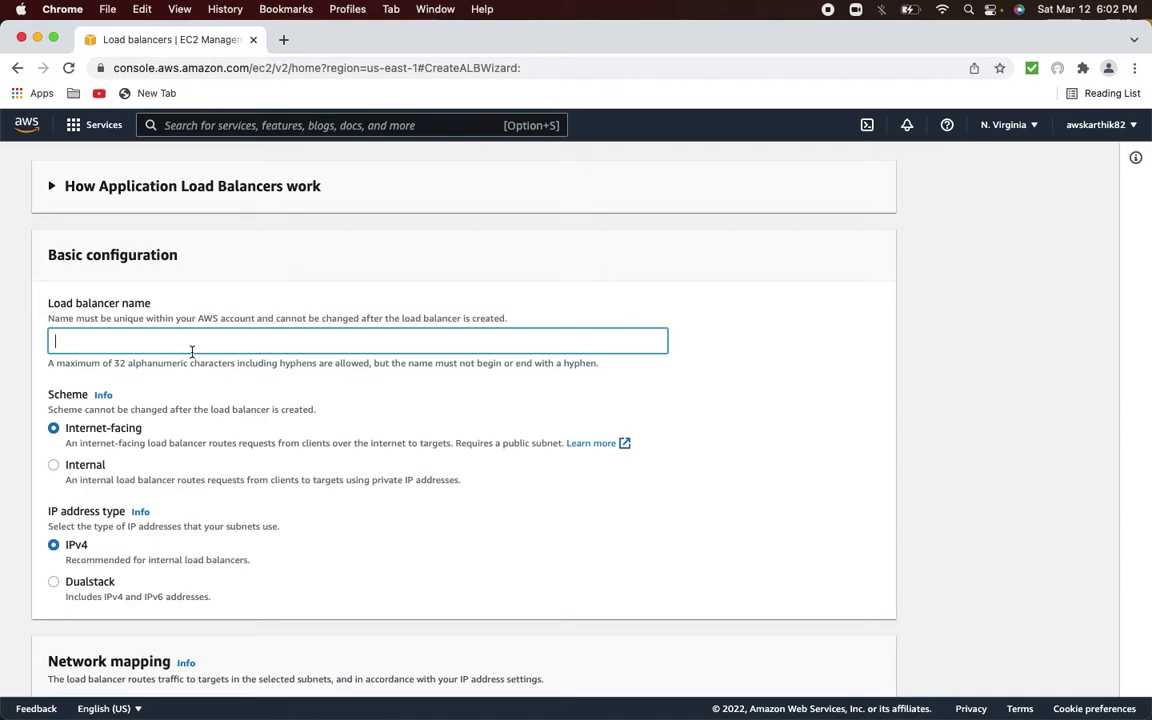
pyautogui.write('oidcalb')
pyautogui.scroll(-10, 152, 351)
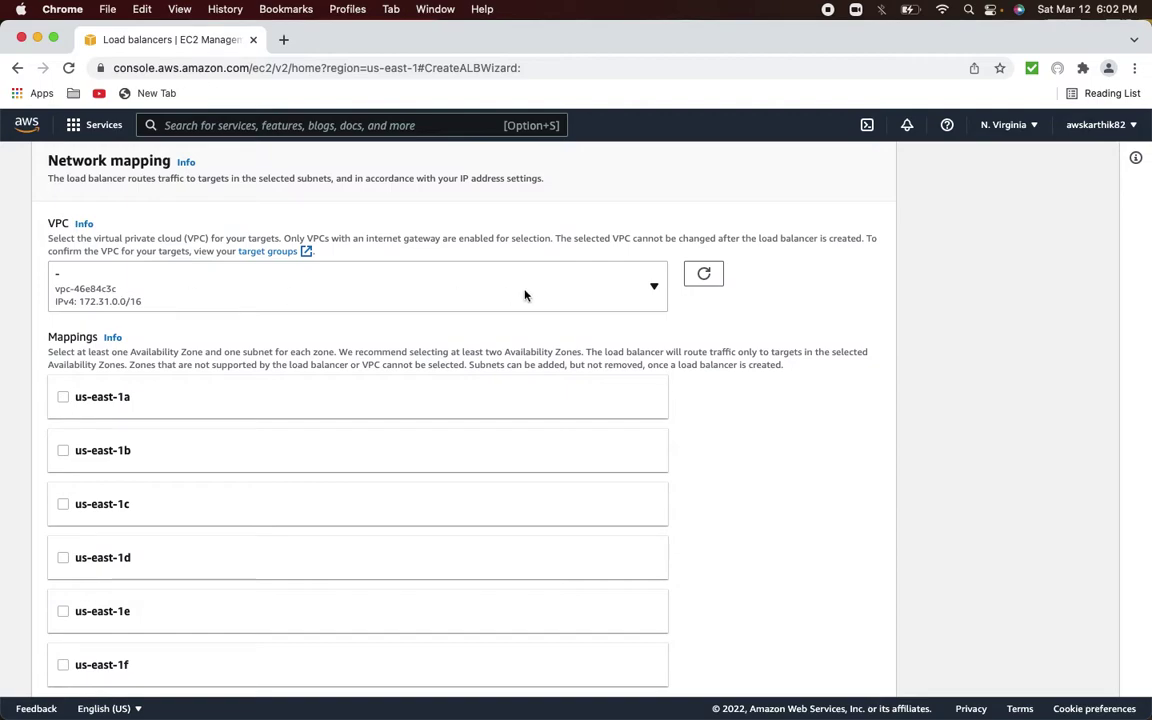
pyautogui.scroll(7, 627, 295)
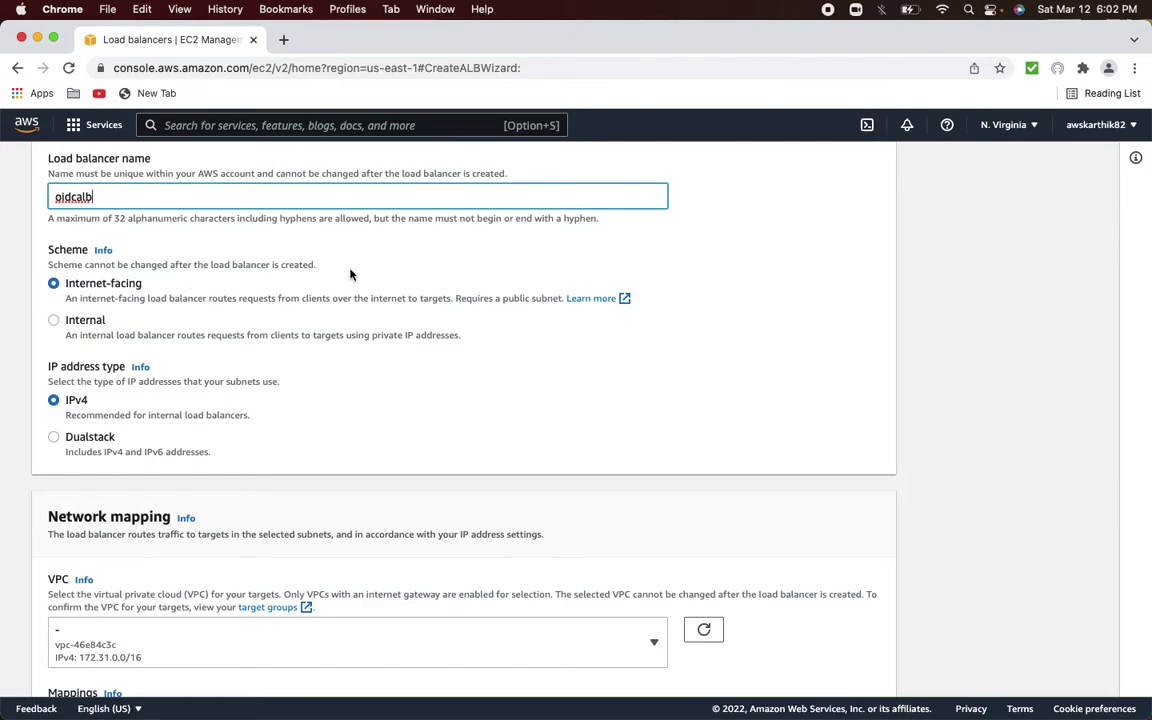
# Map the load balancer to the us-east-1a and us-east-1b availability zones in the network mapping.
pyautogui.scroll(-4, 350, 273)
pyautogui.scroll(-4, 350, 273)
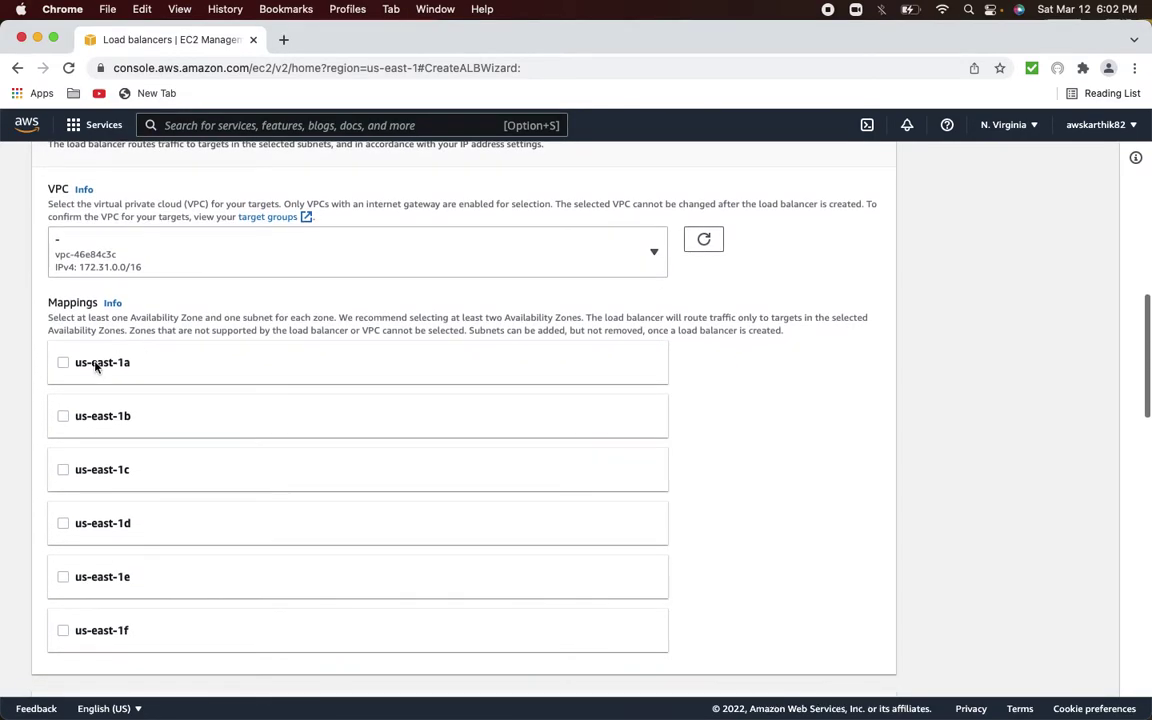
pyautogui.click(63, 362)
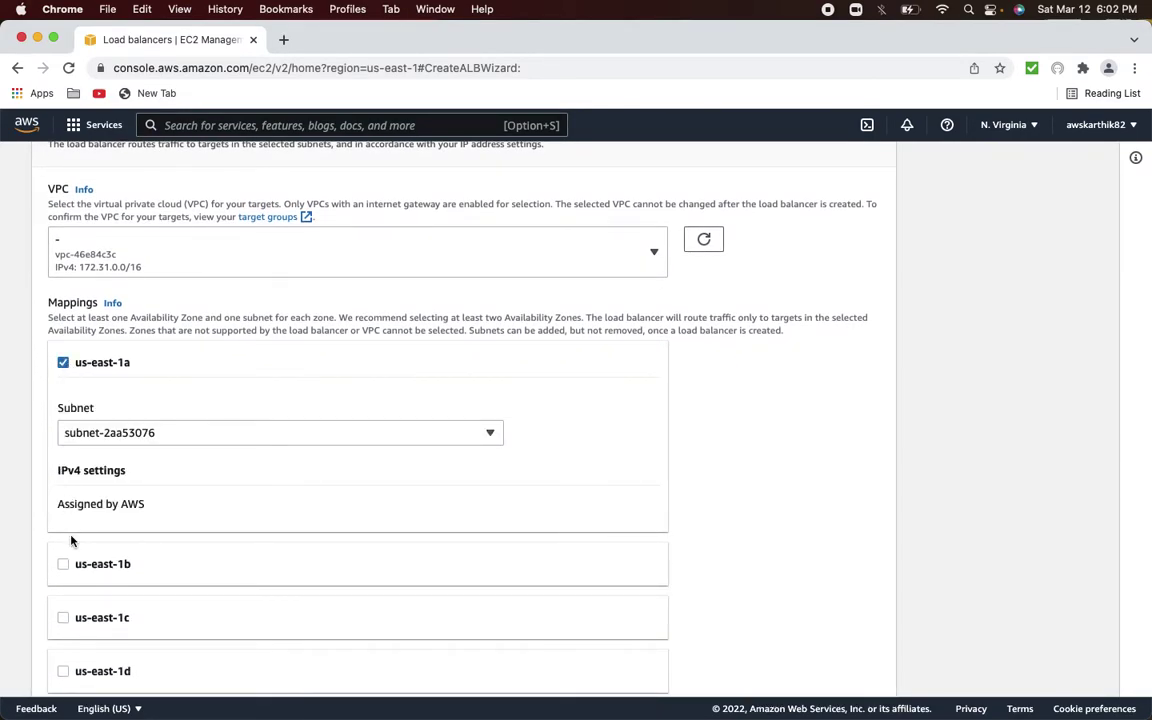
pyautogui.click(63, 564)
pyautogui.scroll(-6, 197, 558)
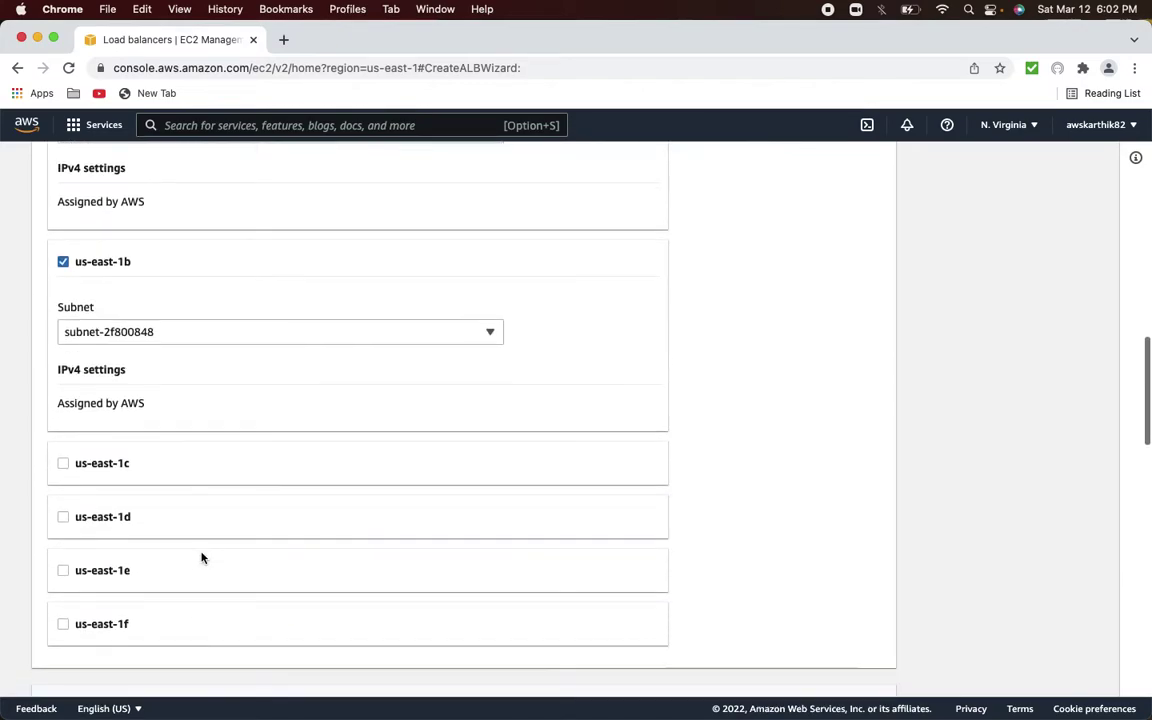
pyautogui.scroll(5, 201, 558)
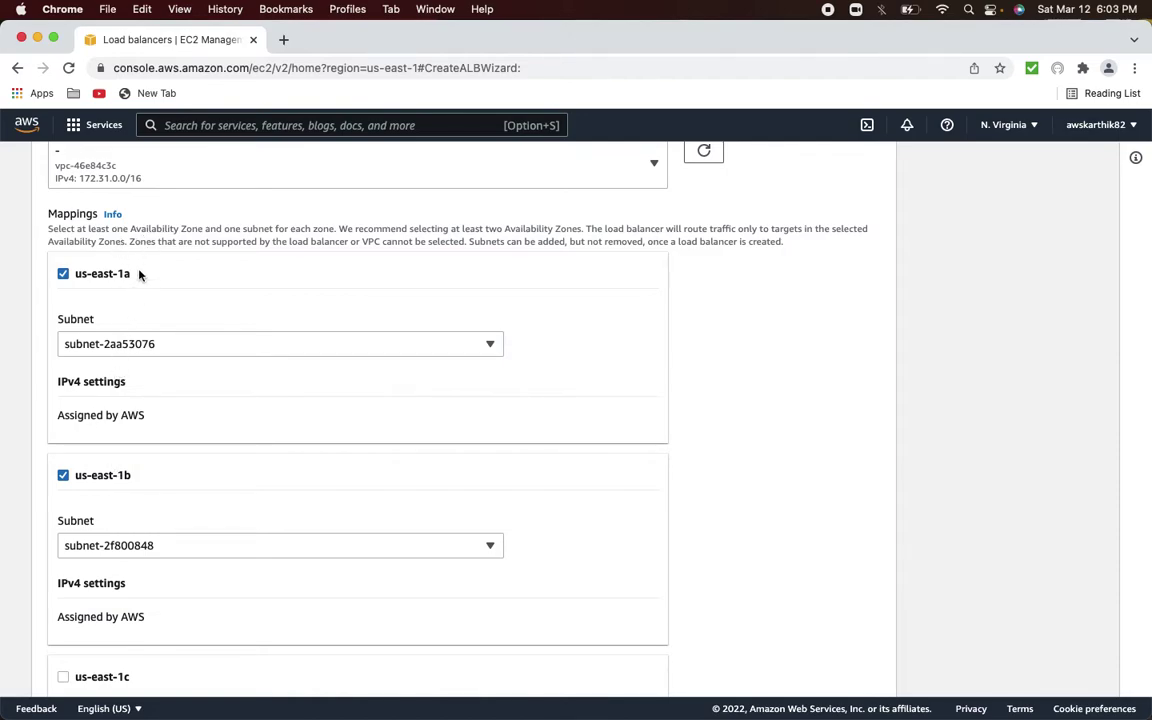
pyautogui.scroll(-10, 144, 334)
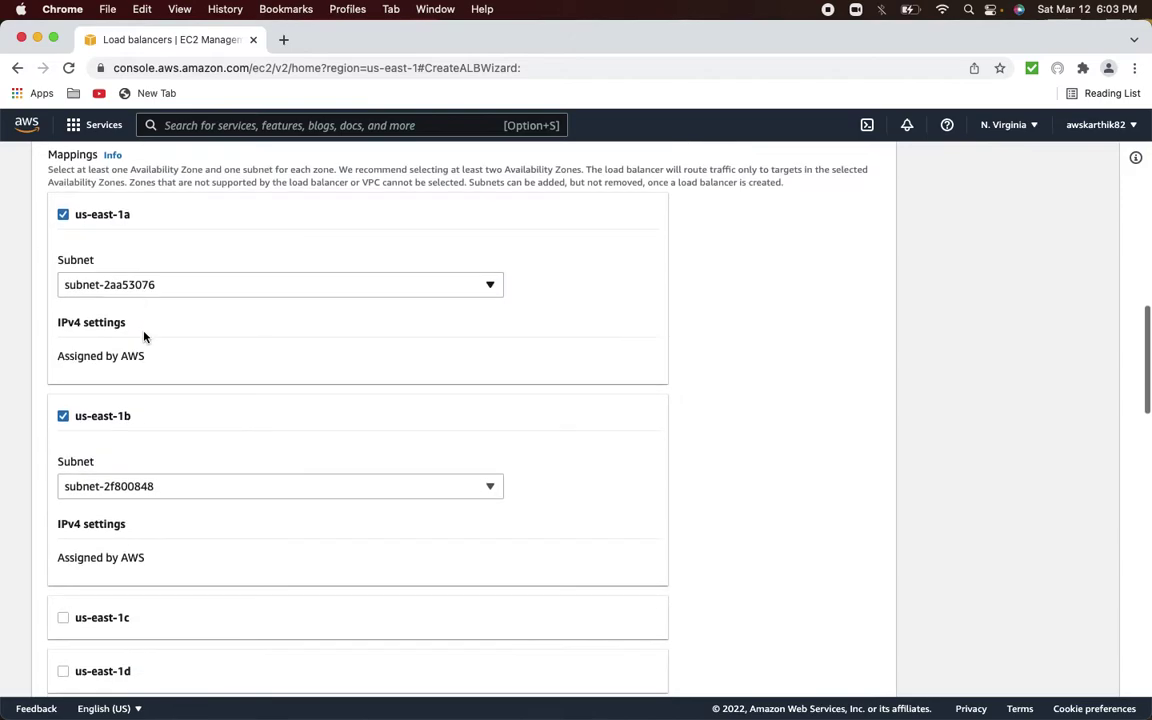
pyautogui.scroll(10, 144, 334)
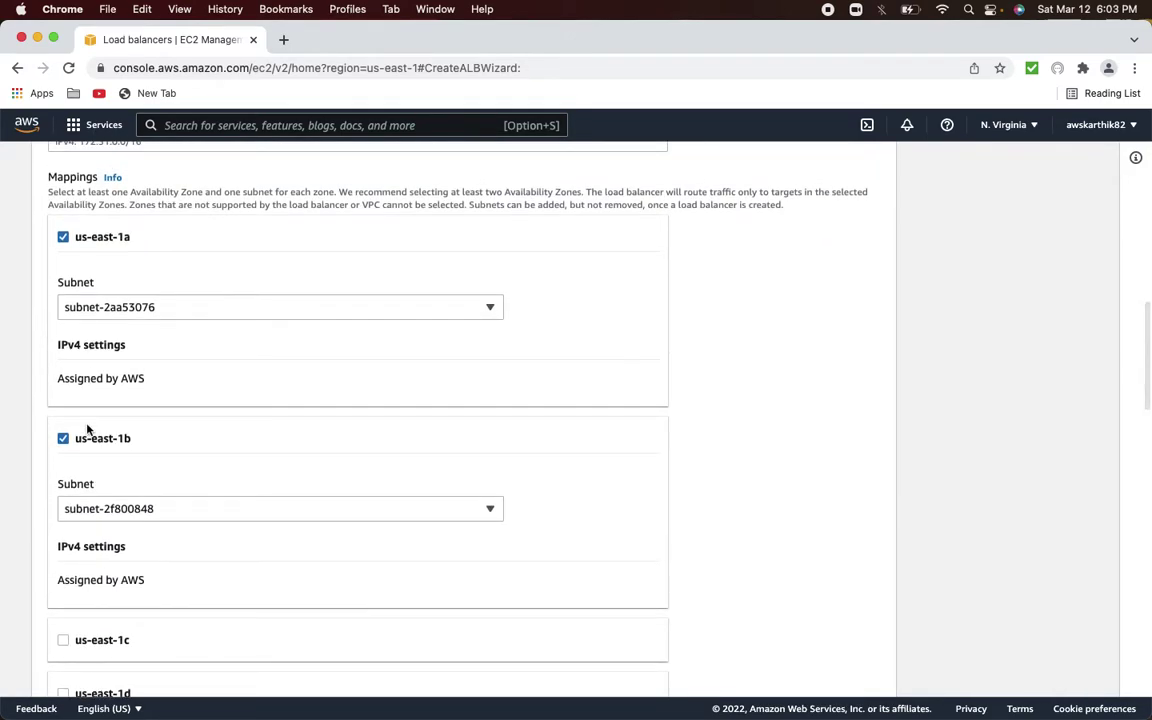
# Remove the default security group from the load balancer and open the form for creating a new security group.
pyautogui.scroll(-6, 96, 469)
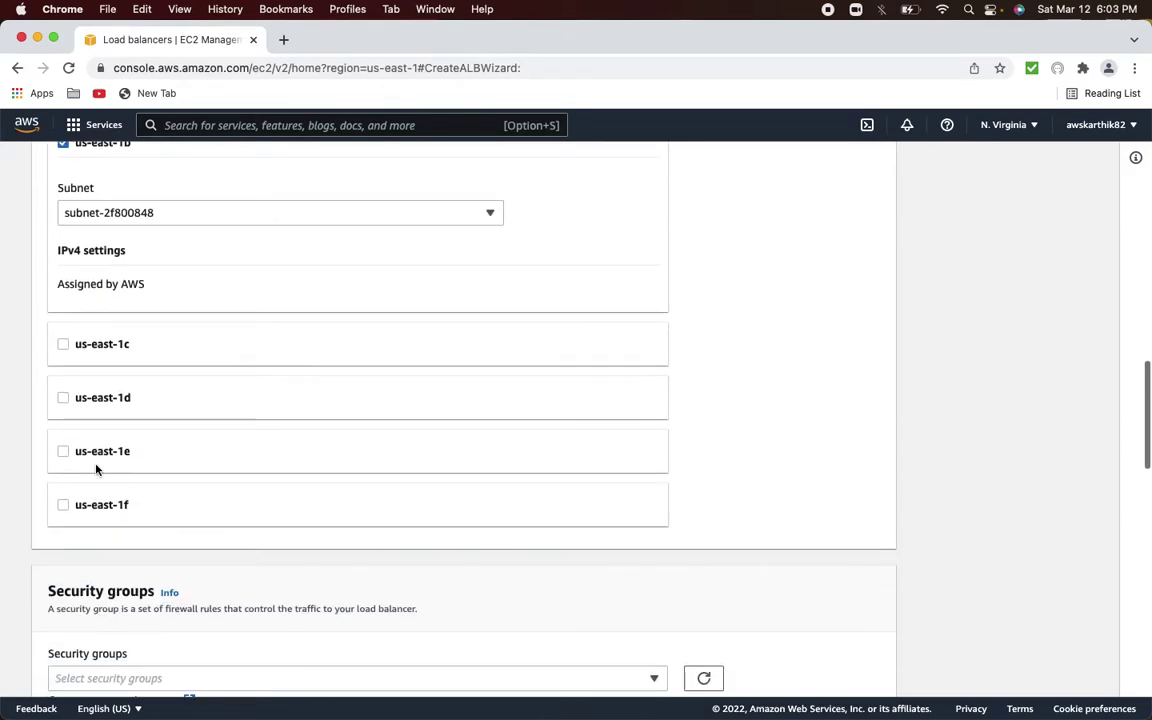
pyautogui.scroll(-1, 96, 469)
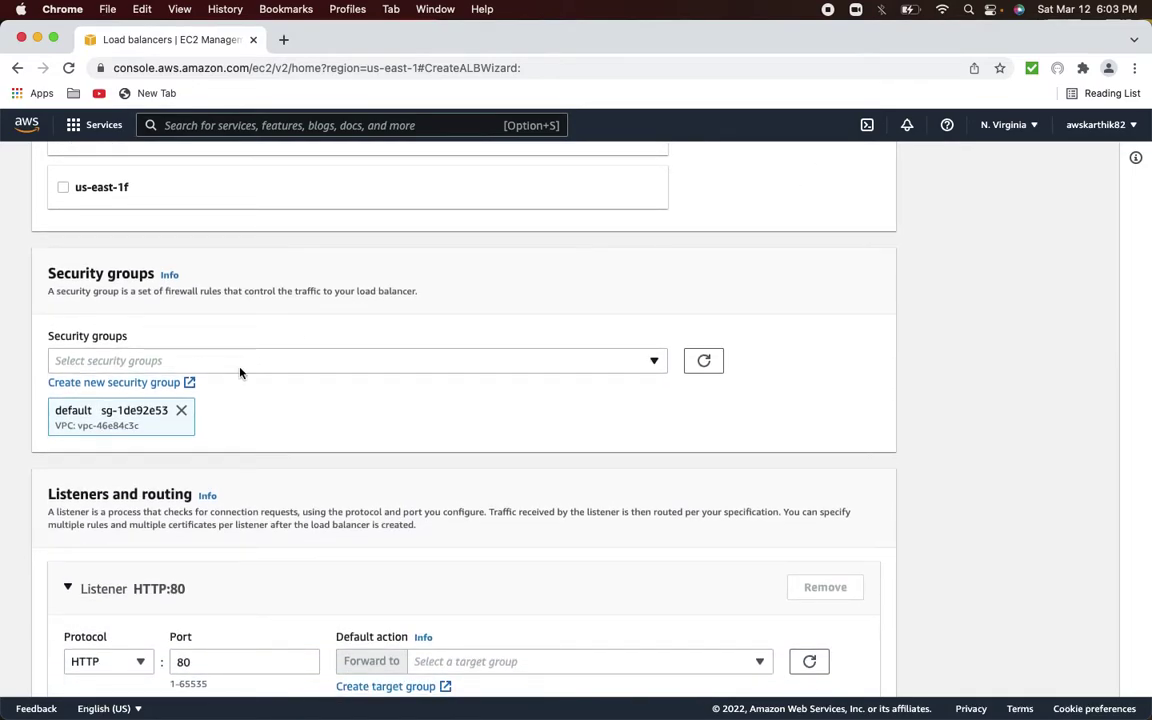
pyautogui.click(181, 410)
pyautogui.click(166, 382)
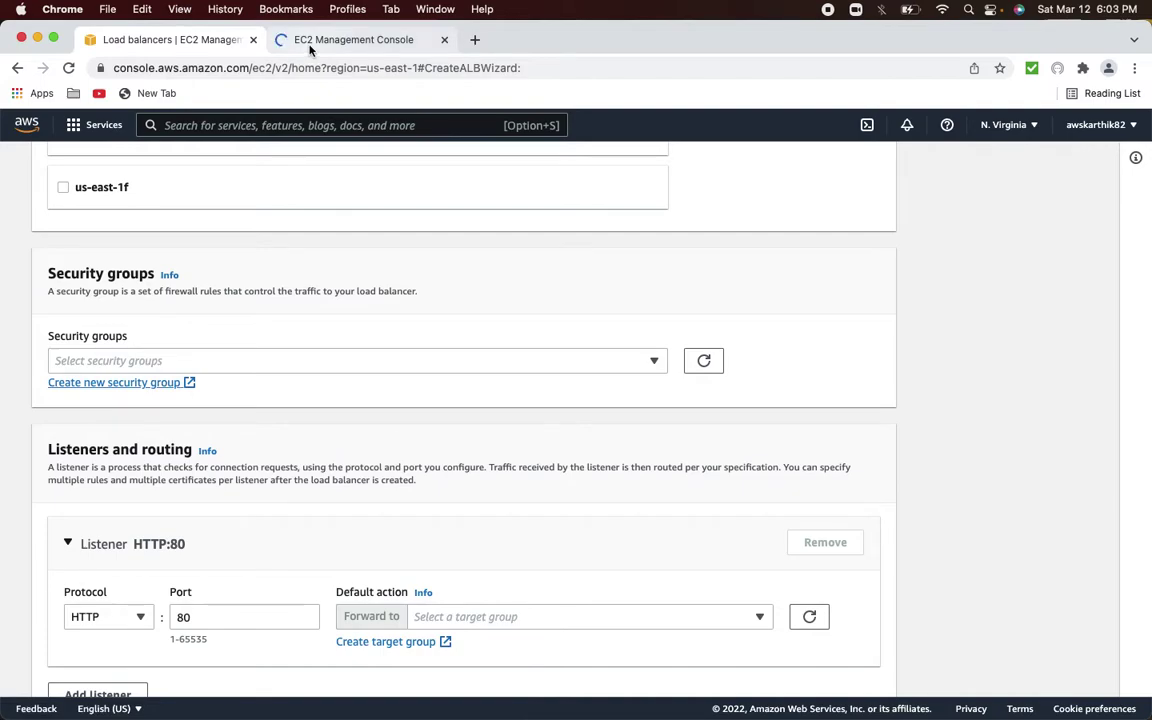
pyautogui.click(310, 42)
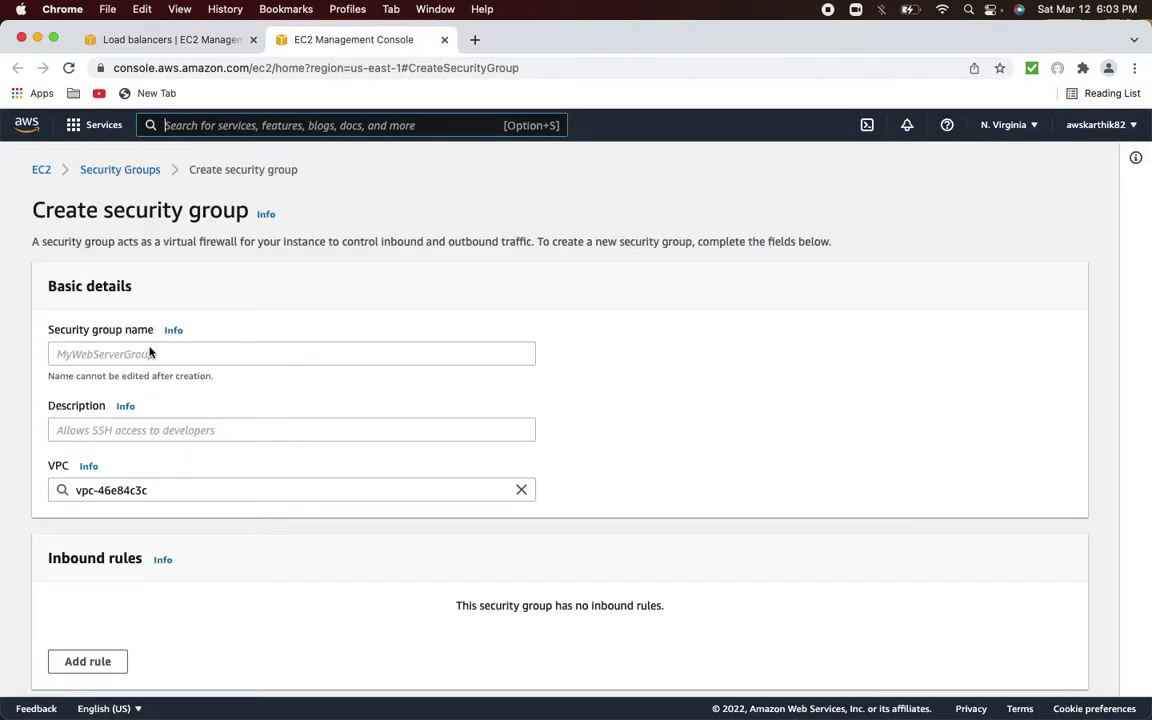
# Name the security group oidcalbsghttps and give it the description "Enable HTTPS access".
pyautogui.click(147, 354)
pyautogui.write('oidc')
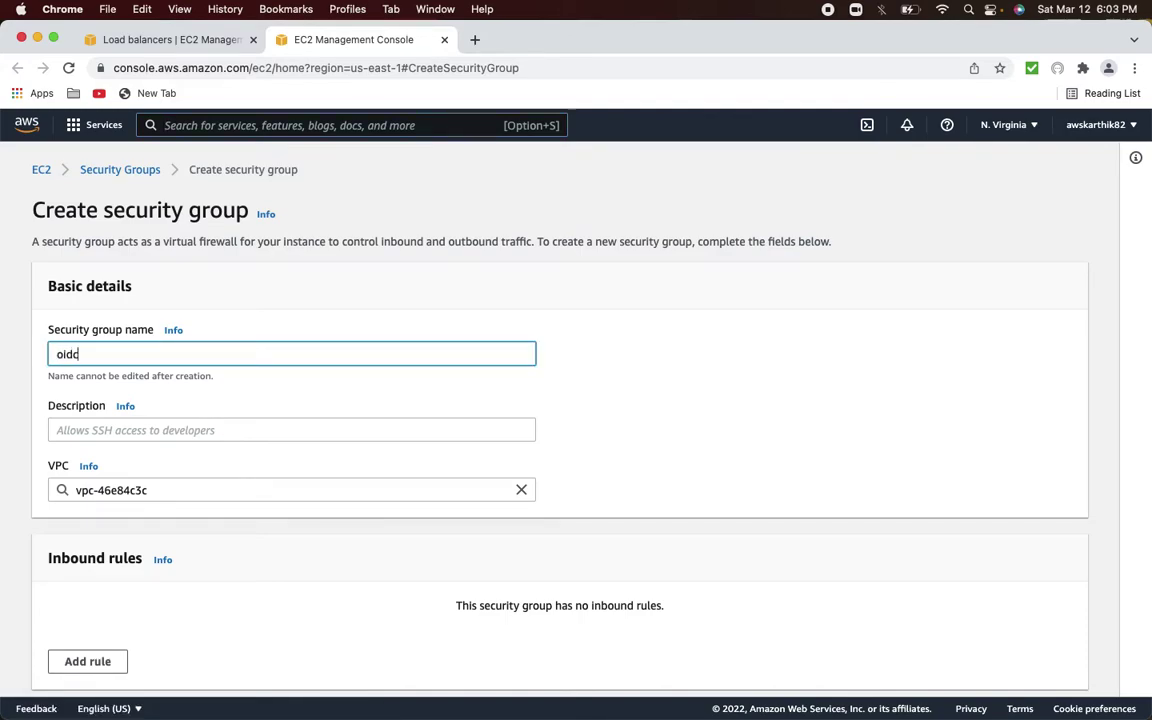
pyautogui.write('albsghttps')
pyautogui.click(117, 428)
pyautogui.write('Enab')
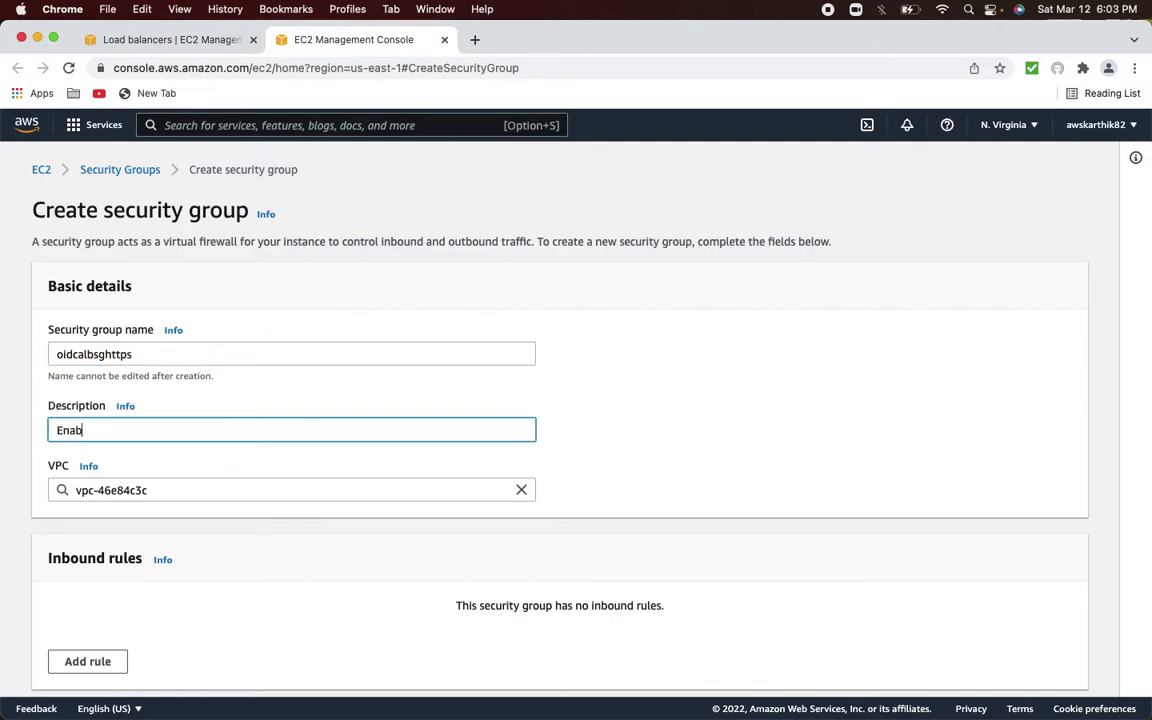
pyautogui.write('le HTTPS access')
# Add an inbound rule of type HTTPS with the source 0.0.0.0/0 to the security group.
pyautogui.scroll(-3, 76, 515)
pyautogui.click(76, 515)
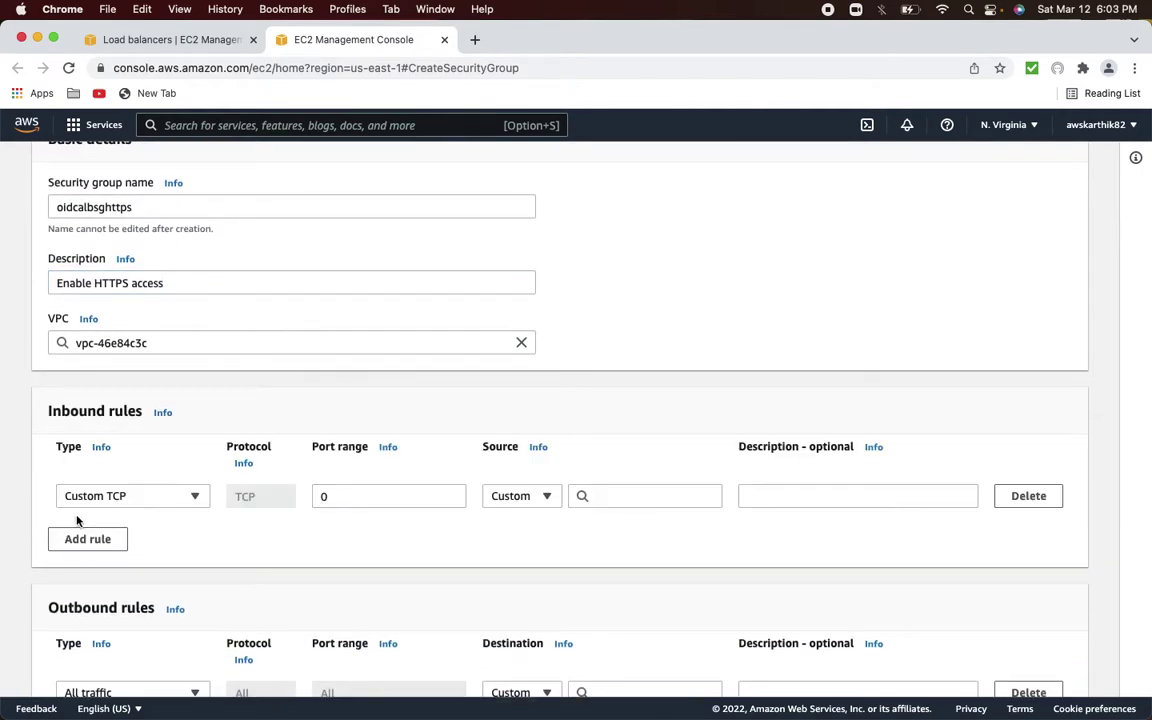
pyautogui.click(151, 497)
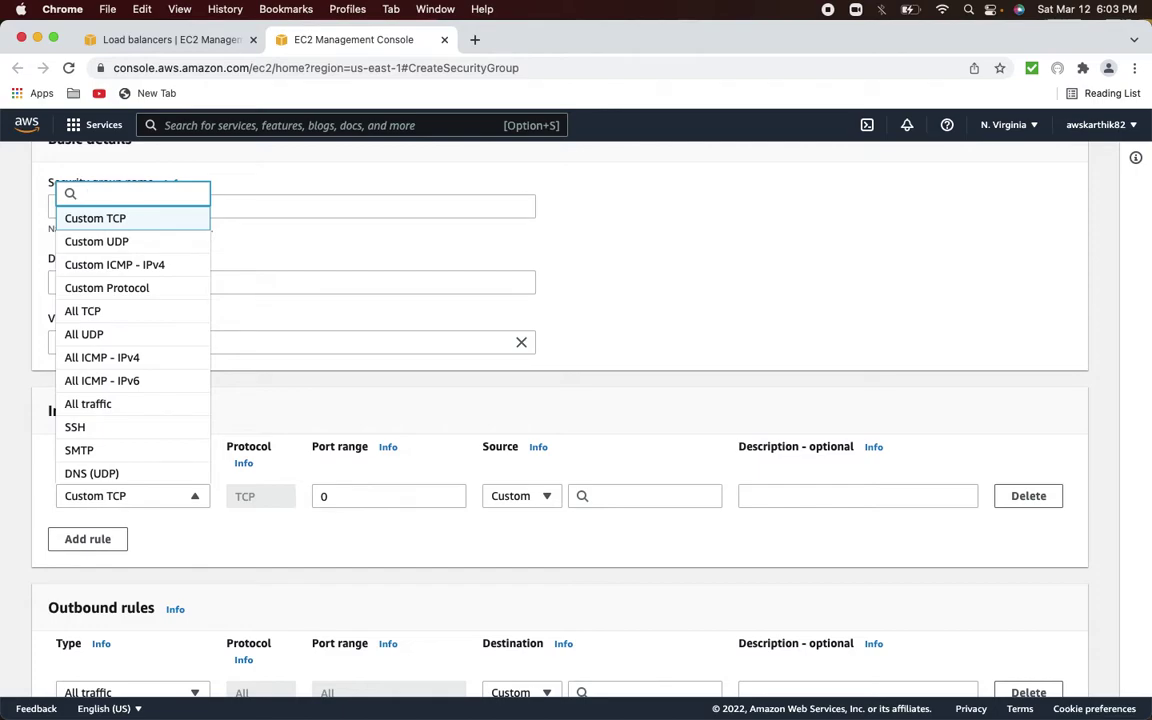
pyautogui.write('htt')
pyautogui.click(95, 426)
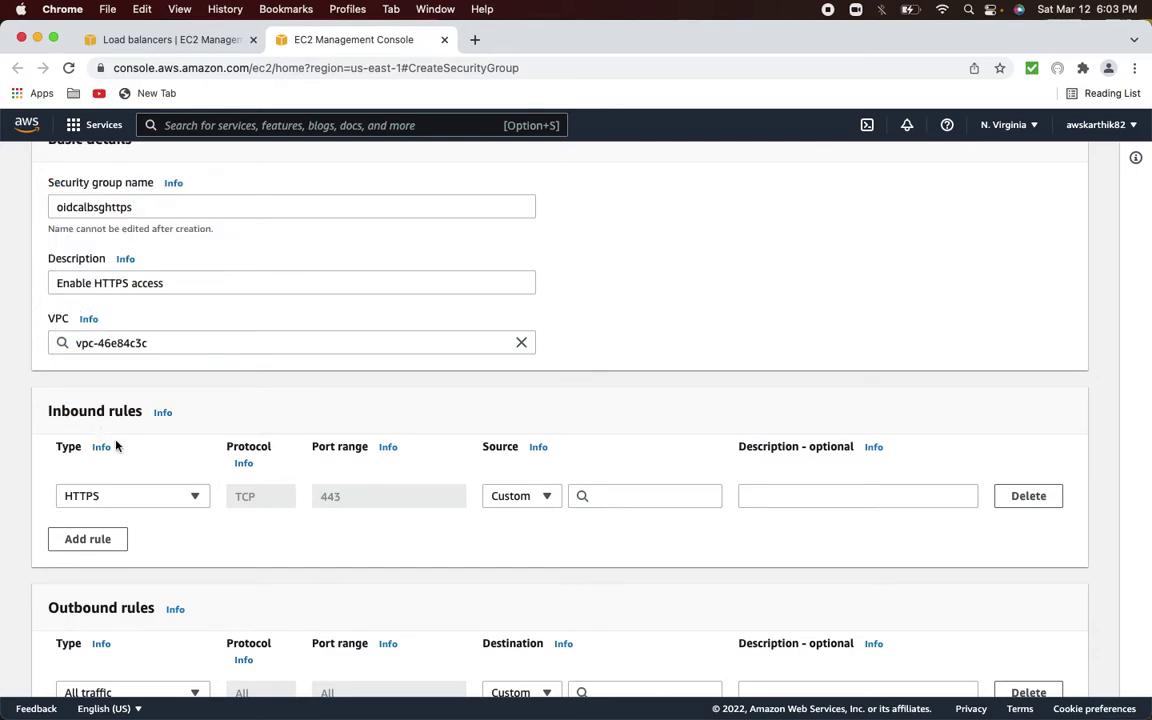
pyautogui.click(623, 500)
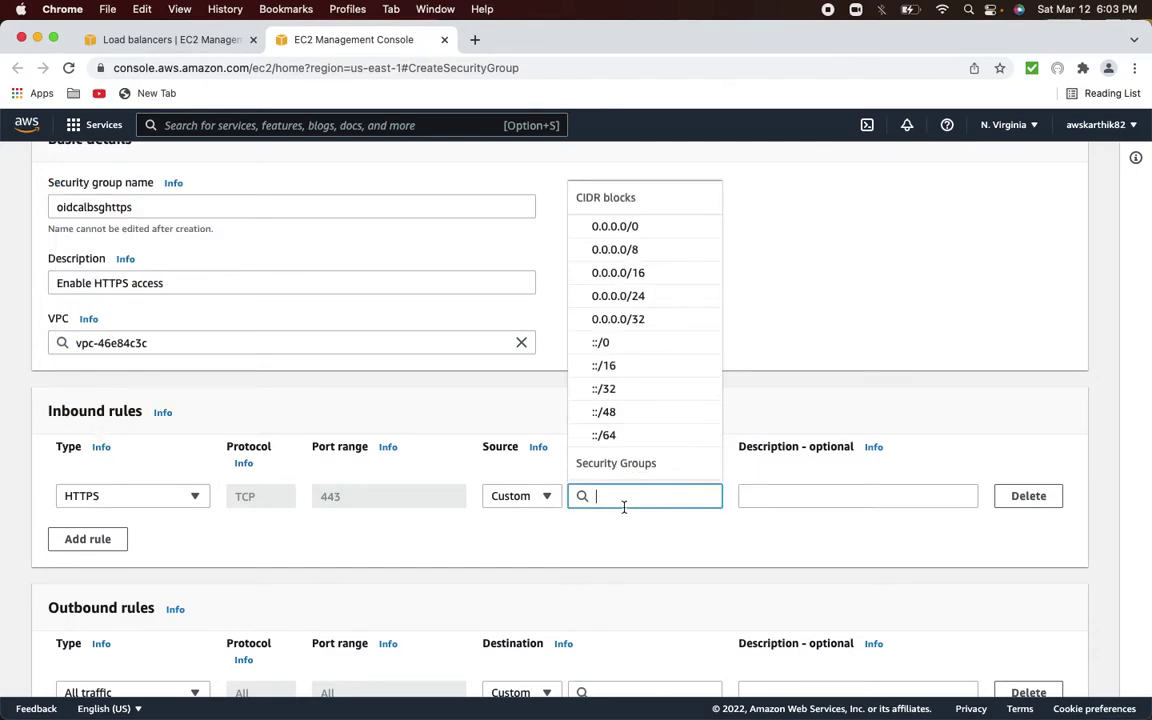
pyautogui.click(632, 227)
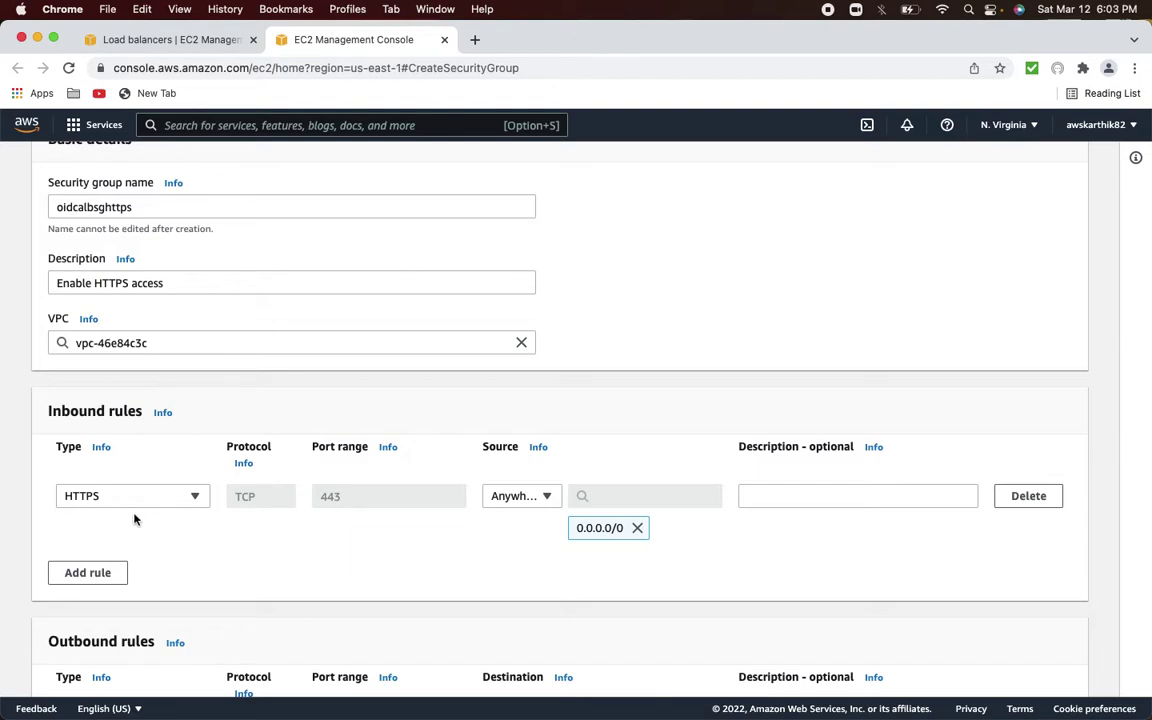
# Create the security group and copy its name from the details page heading.
pyautogui.scroll(-5, 163, 602)
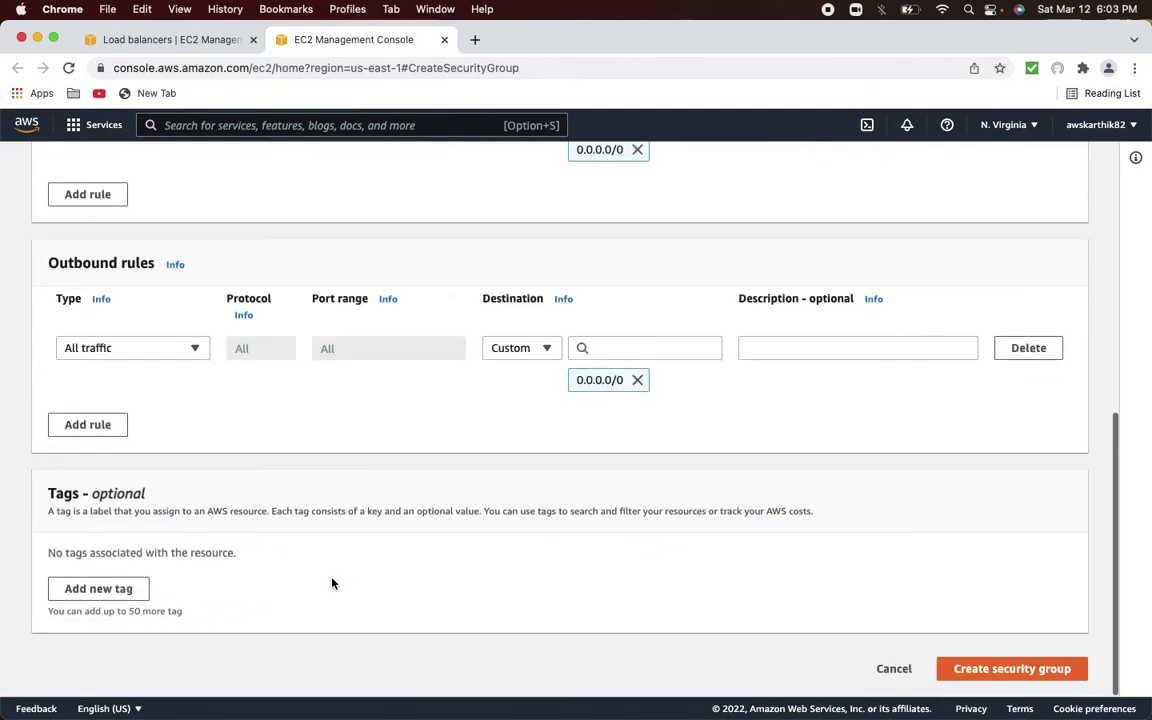
pyautogui.click(1001, 670)
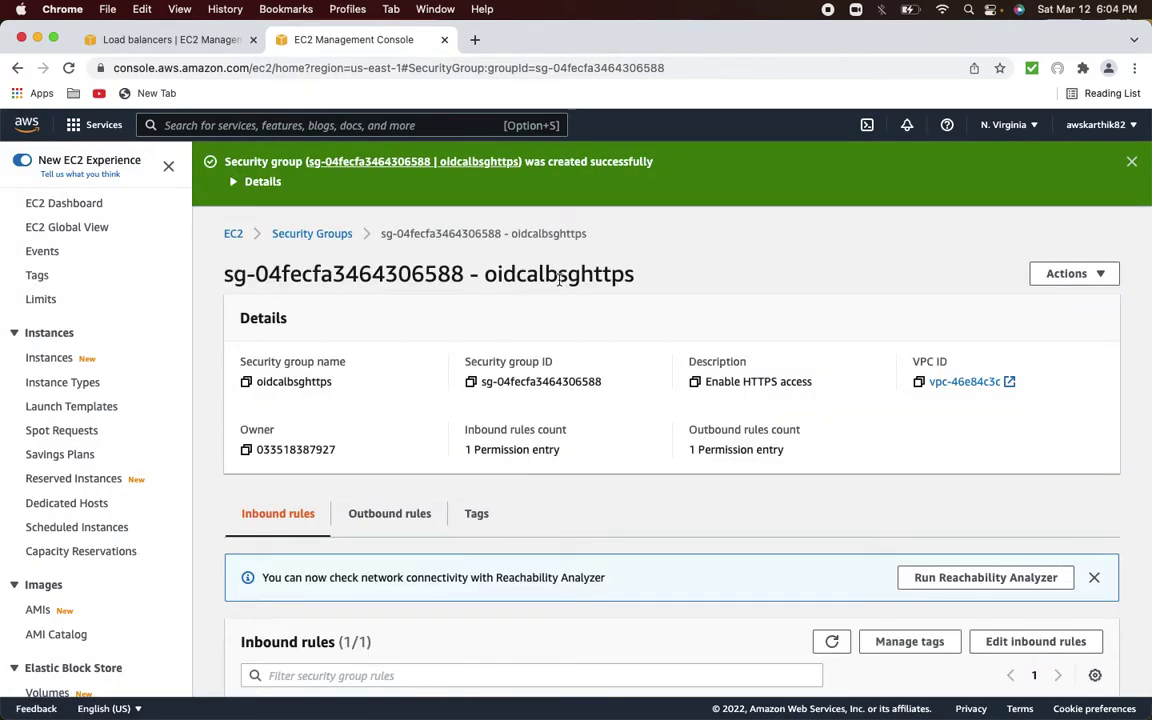
pyautogui.doubleClick(559, 277)
pyautogui.press('super+c')
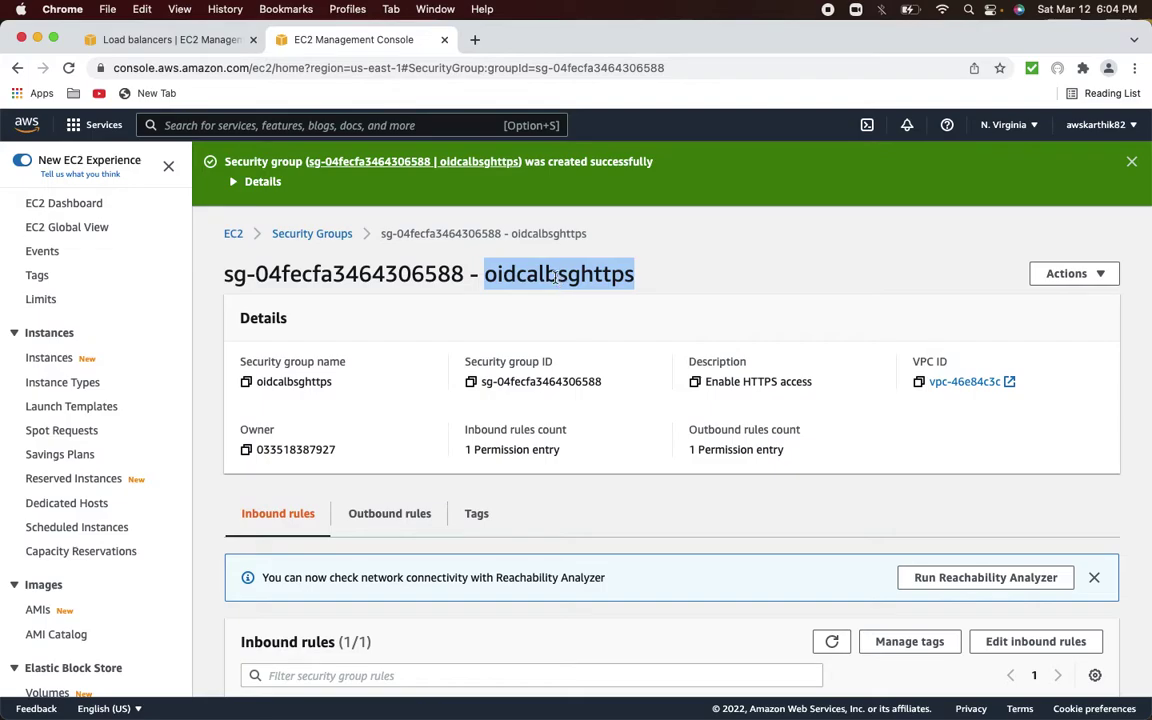
# Return to the load balancer form, close the security group page and refresh the list of available security groups.
pyautogui.click(165, 40)
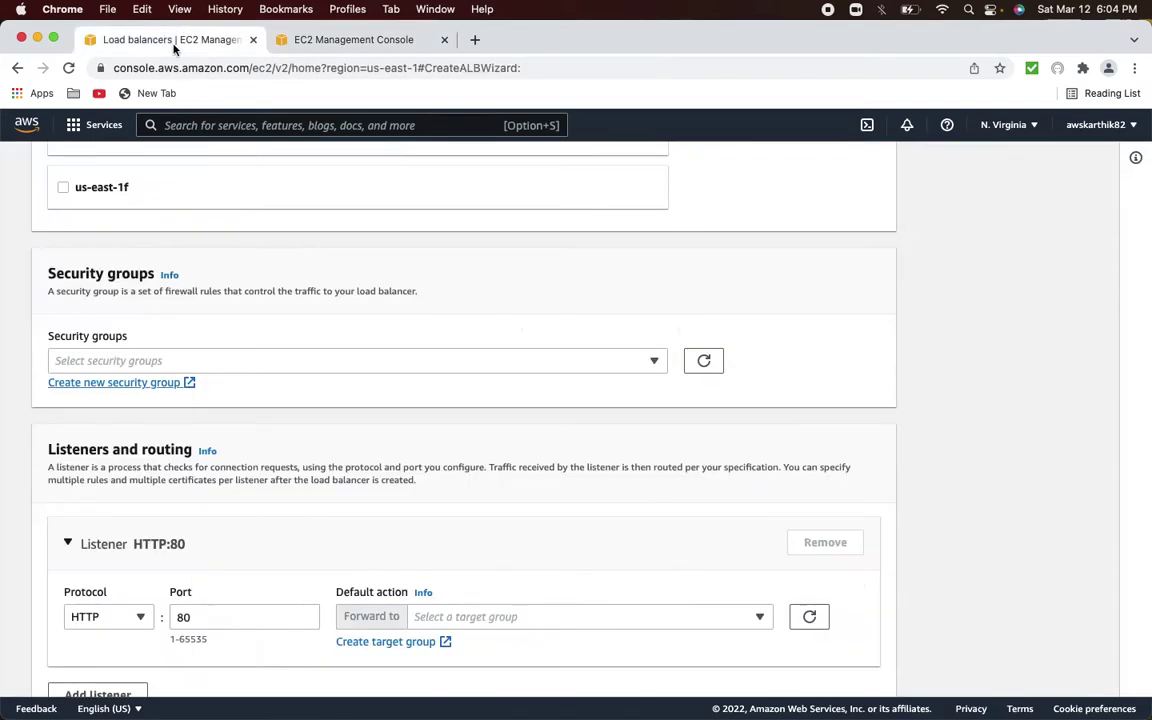
pyautogui.click(446, 40)
pyautogui.click(251, 366)
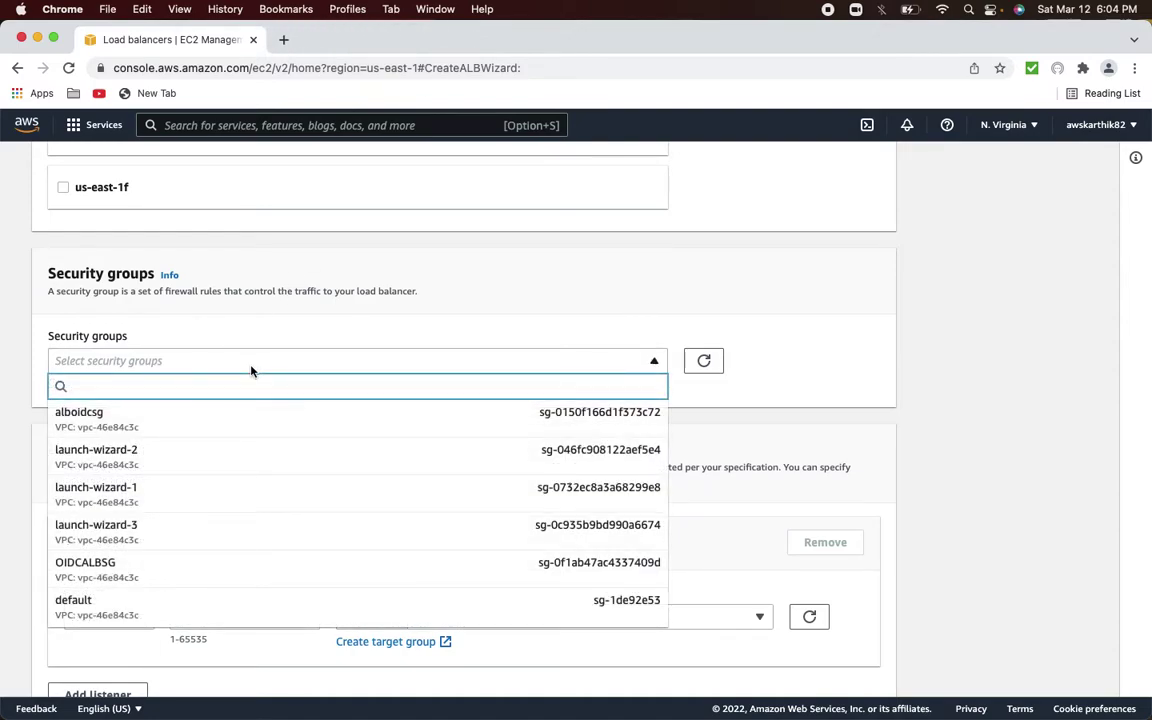
pyautogui.press('super+v')
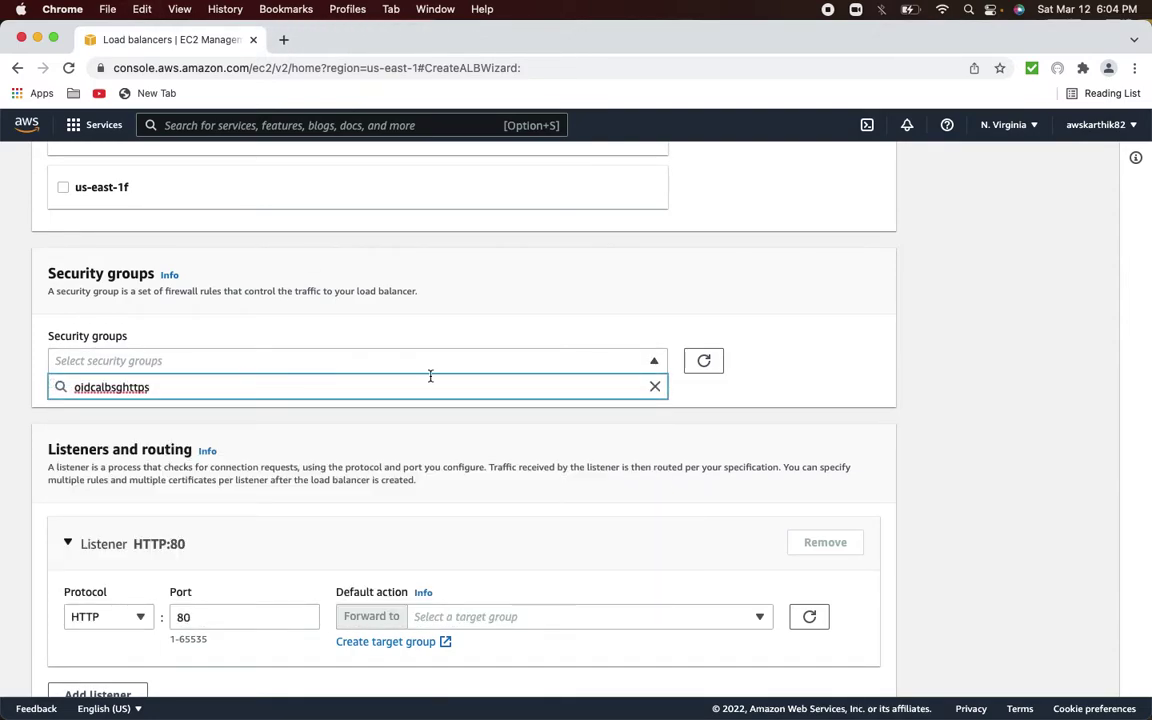
pyautogui.click(710, 364)
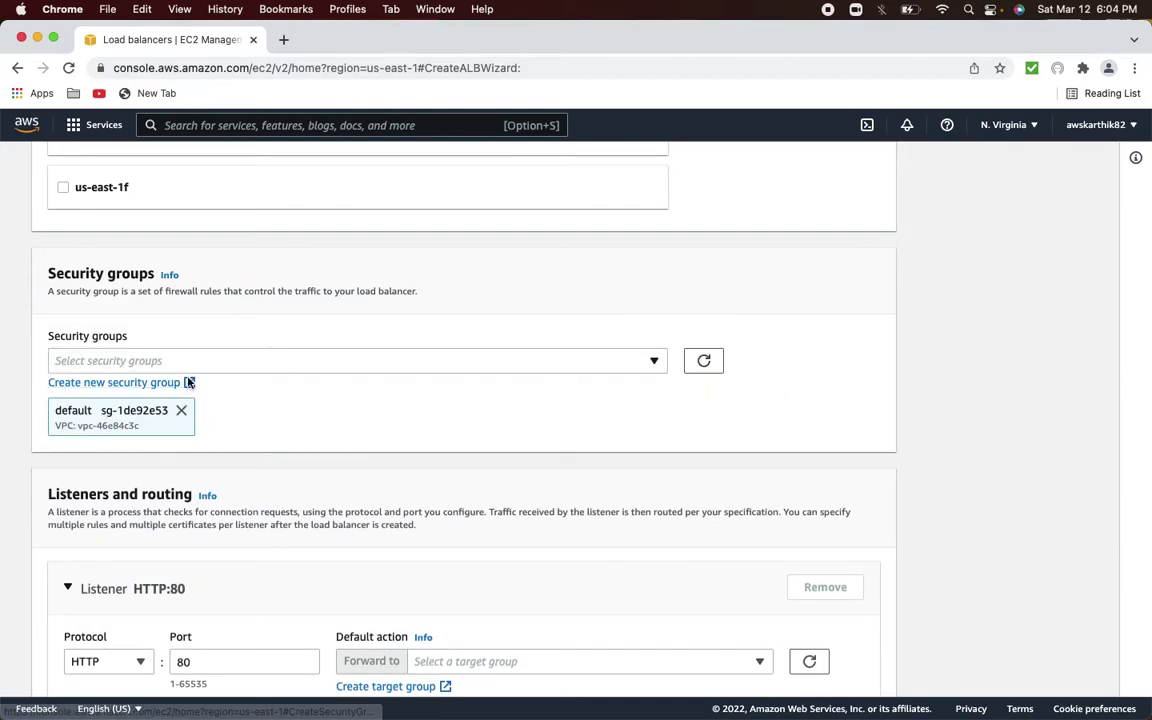
# Replace the load balancer's default security group with oidcalbsghttps.
pyautogui.click(183, 413)
pyautogui.click(155, 362)
pyautogui.press('super+v')
pyautogui.click(128, 417)
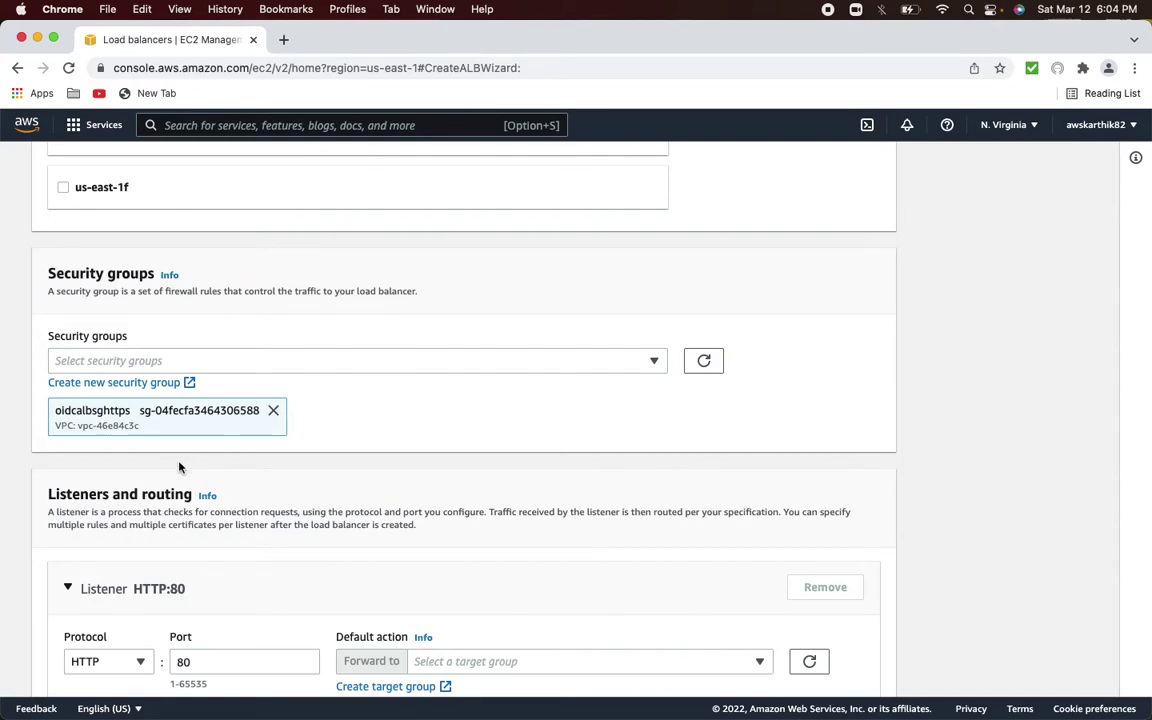
# Set the load balancer listener's protocol to HTTPS.
pyautogui.scroll(-5, 180, 467)
pyautogui.scroll(-1, 180, 467)
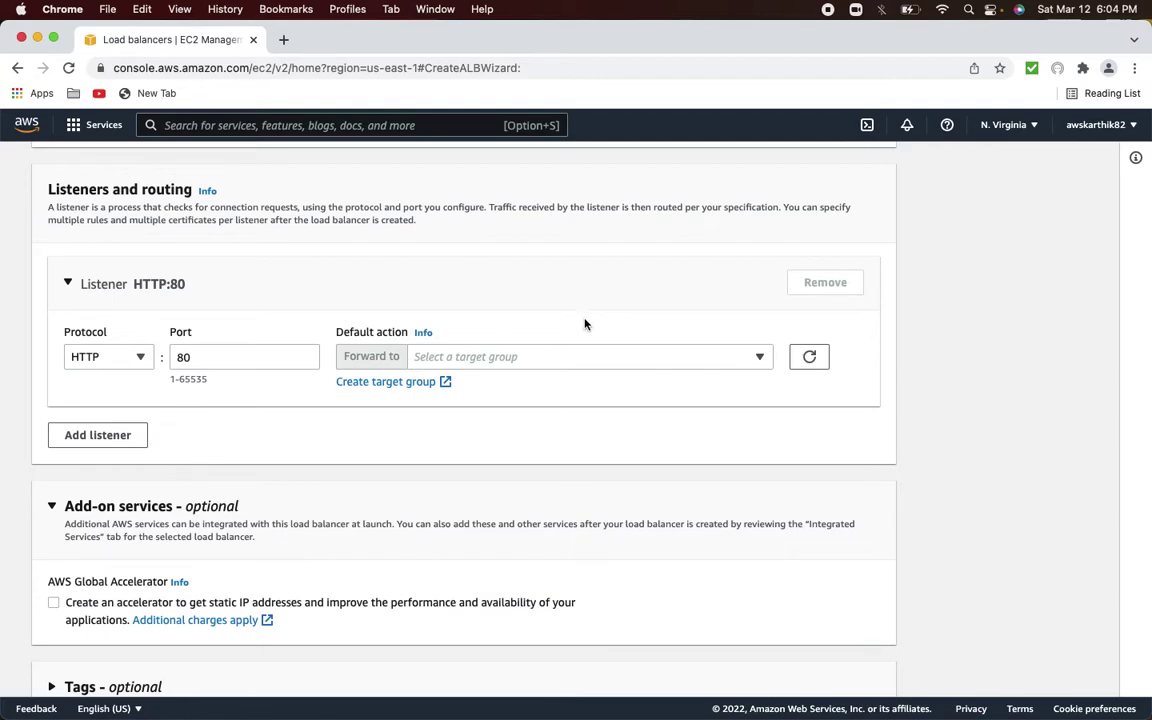
pyautogui.click(139, 357)
pyautogui.click(129, 408)
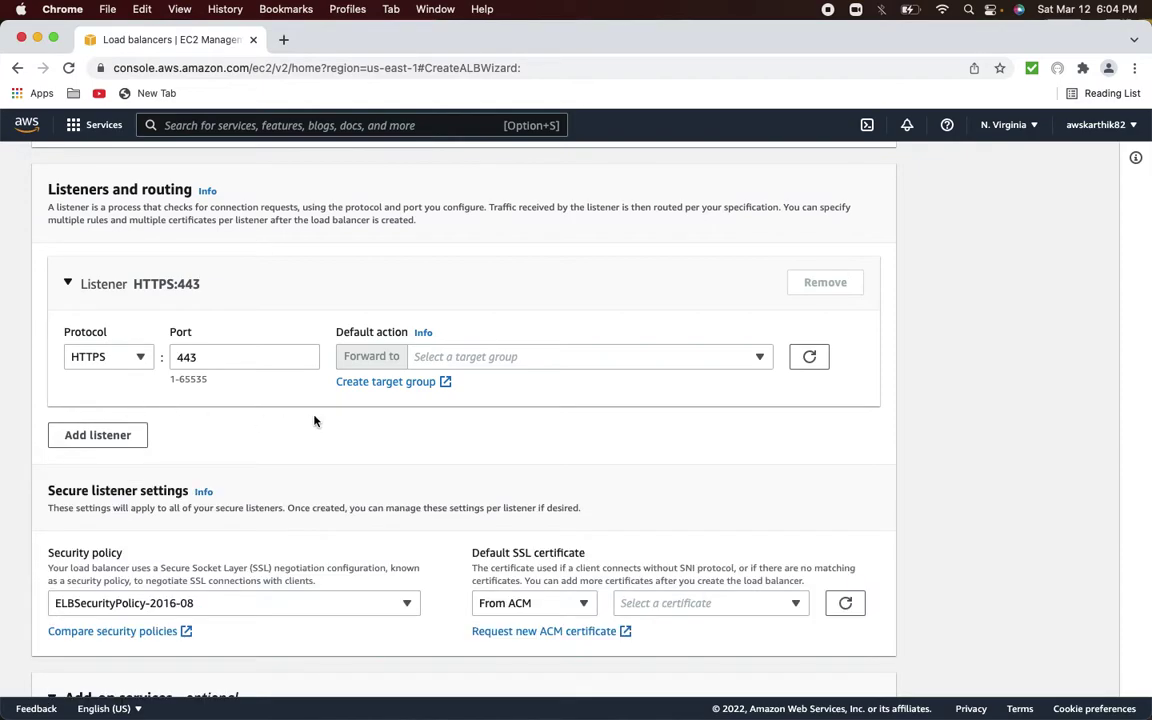
# Check the target groups available for the listener's default action and start creating a new target group.
pyautogui.click(438, 358)
pyautogui.click(430, 289)
pyautogui.click(445, 358)
pyautogui.click(511, 330)
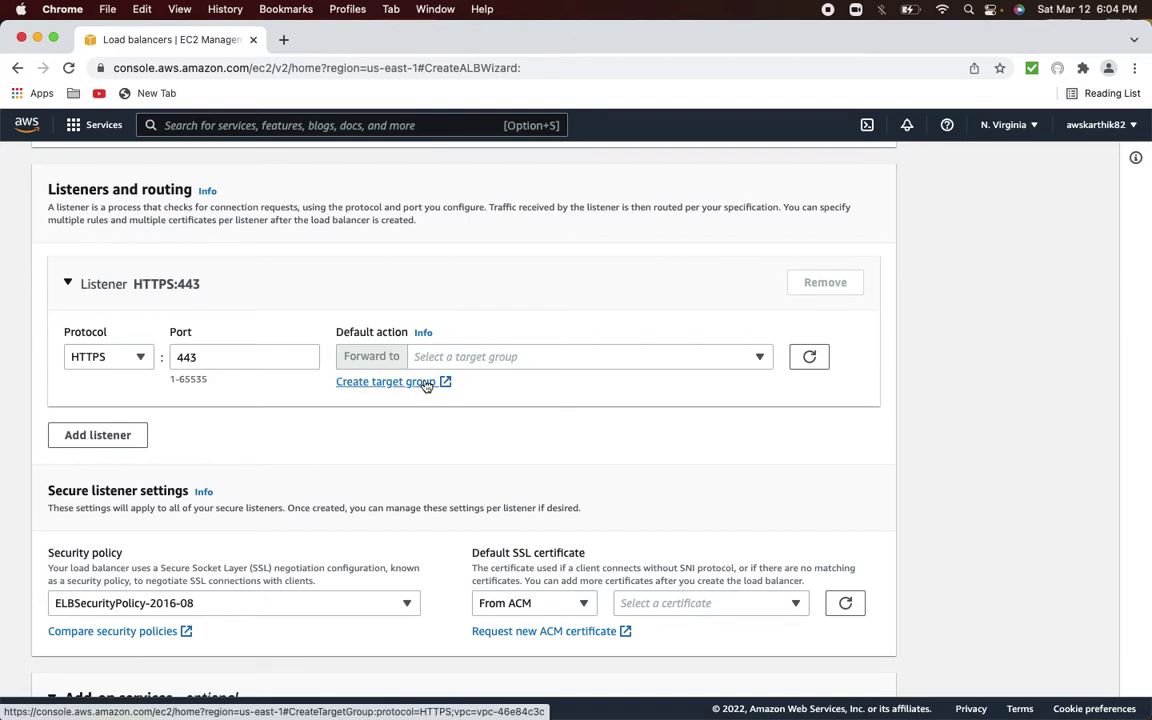
pyautogui.click(426, 383)
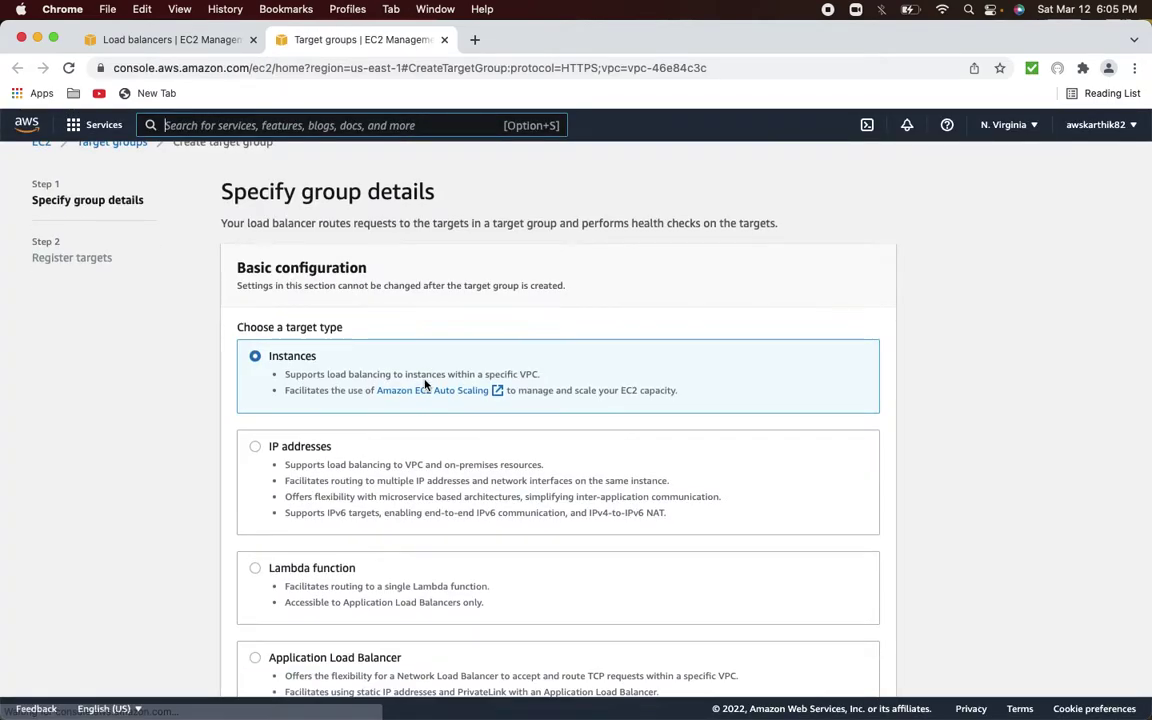
# Set the target type to Lambda function, name the target group oidcalbtg and proceed to registering targets.
pyautogui.scroll(-5, 424, 384)
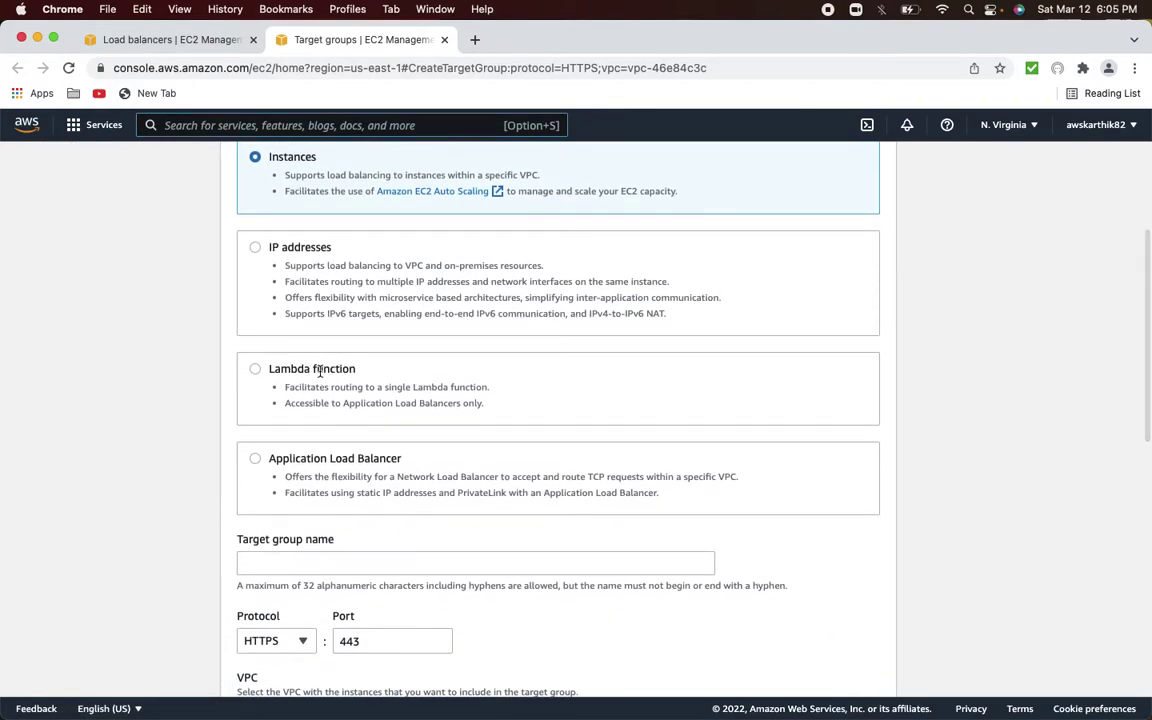
pyautogui.click(290, 378)
pyautogui.scroll(-4, 320, 450)
pyautogui.scroll(-1, 320, 450)
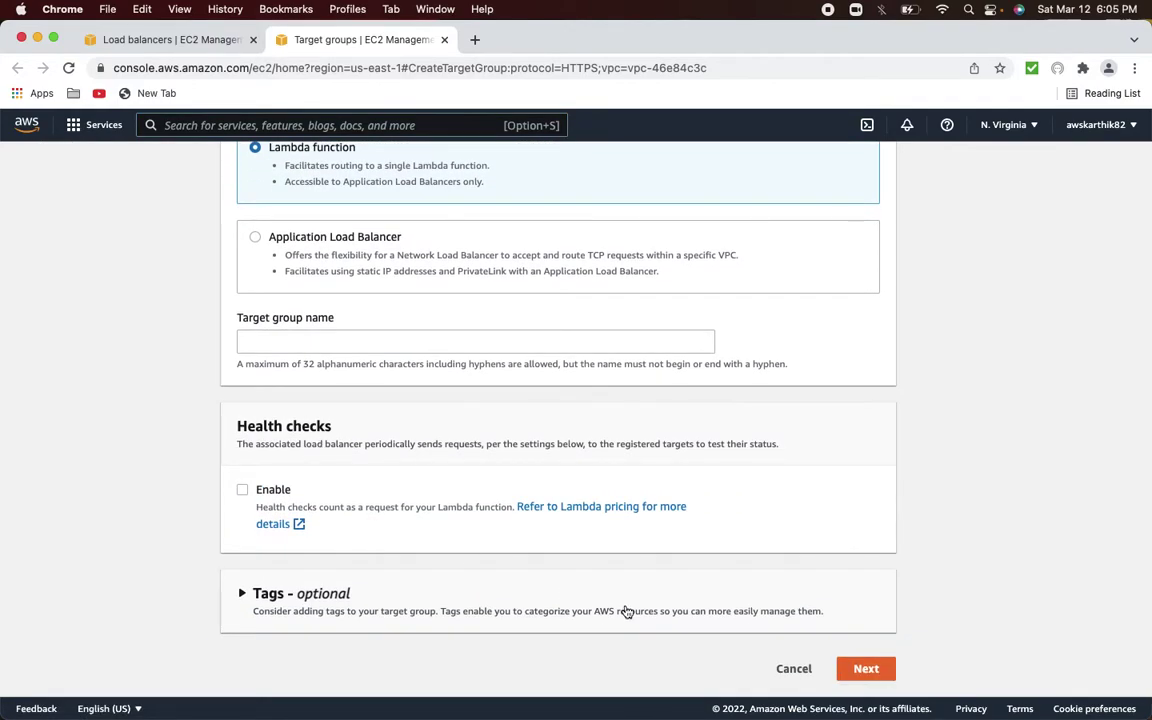
pyautogui.click(866, 668)
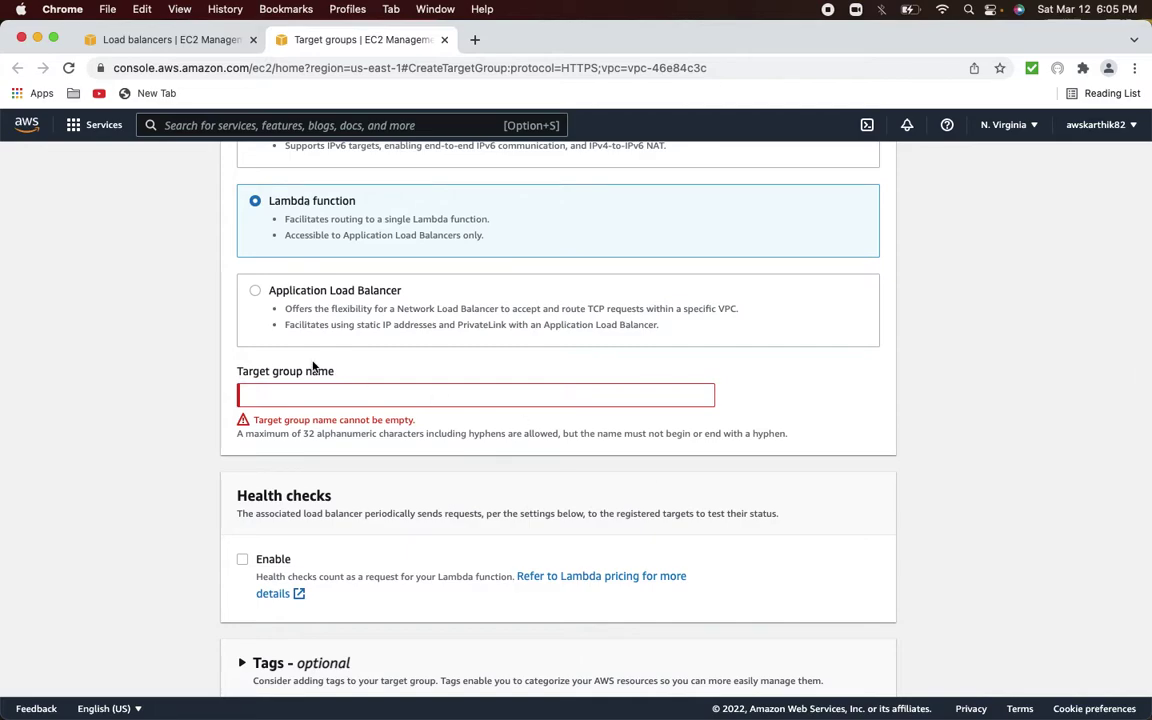
pyautogui.click(300, 396)
pyautogui.write('oi')
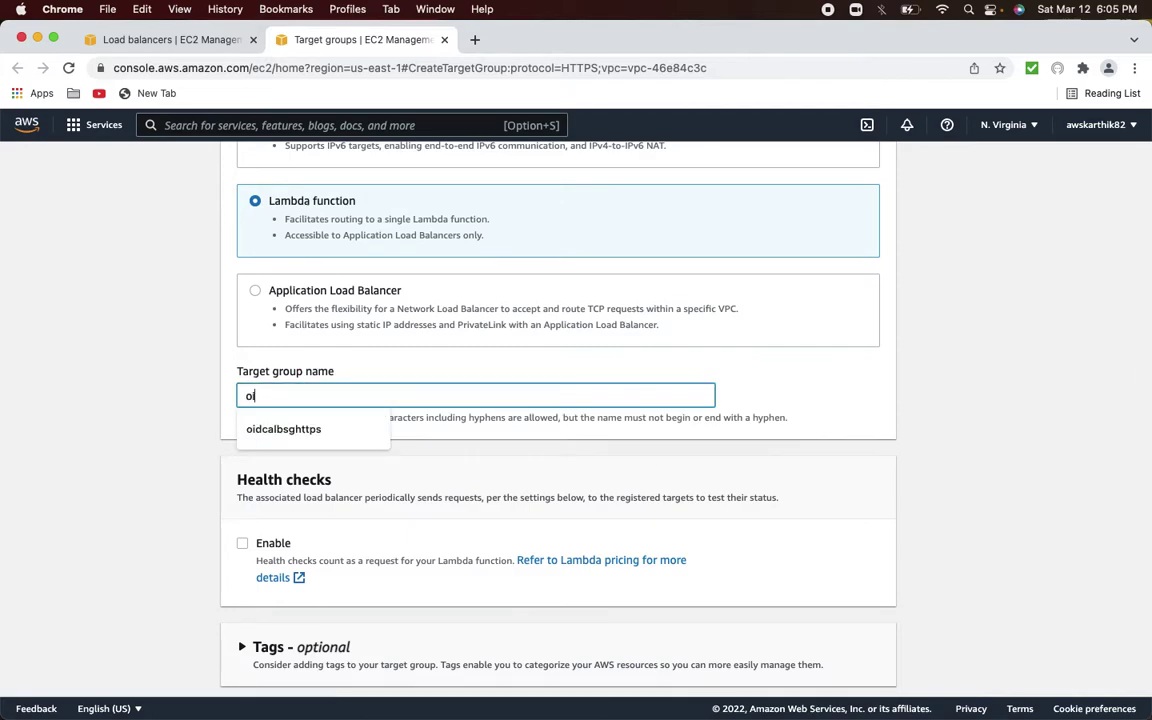
pyautogui.write('dcalbtg')
pyautogui.scroll(-2, 340, 450)
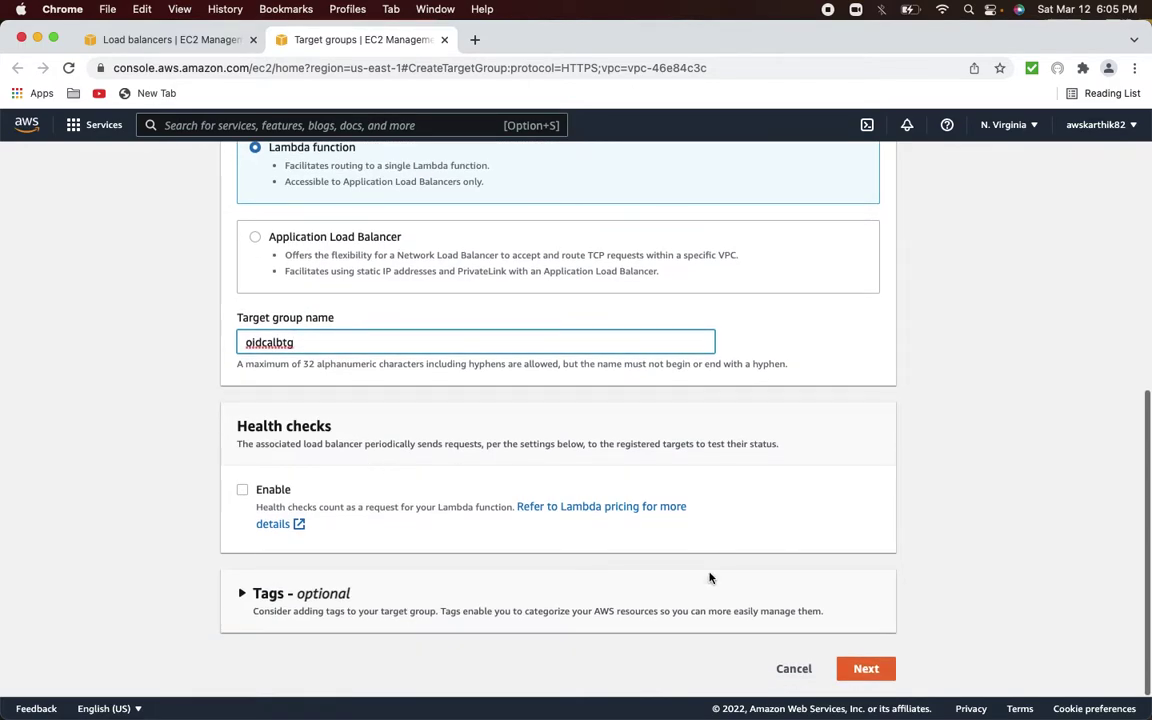
pyautogui.click(862, 669)
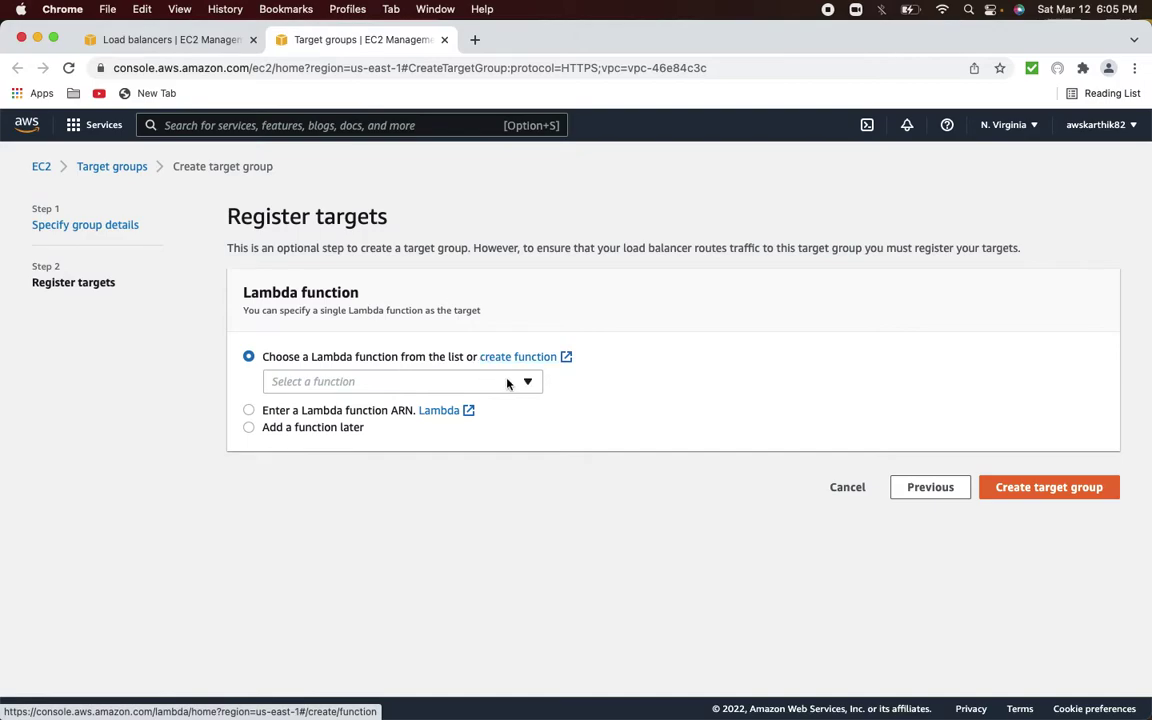
# Check the existing Lambda functions offered as targets and open the form for creating a new function.
pyautogui.click(507, 383)
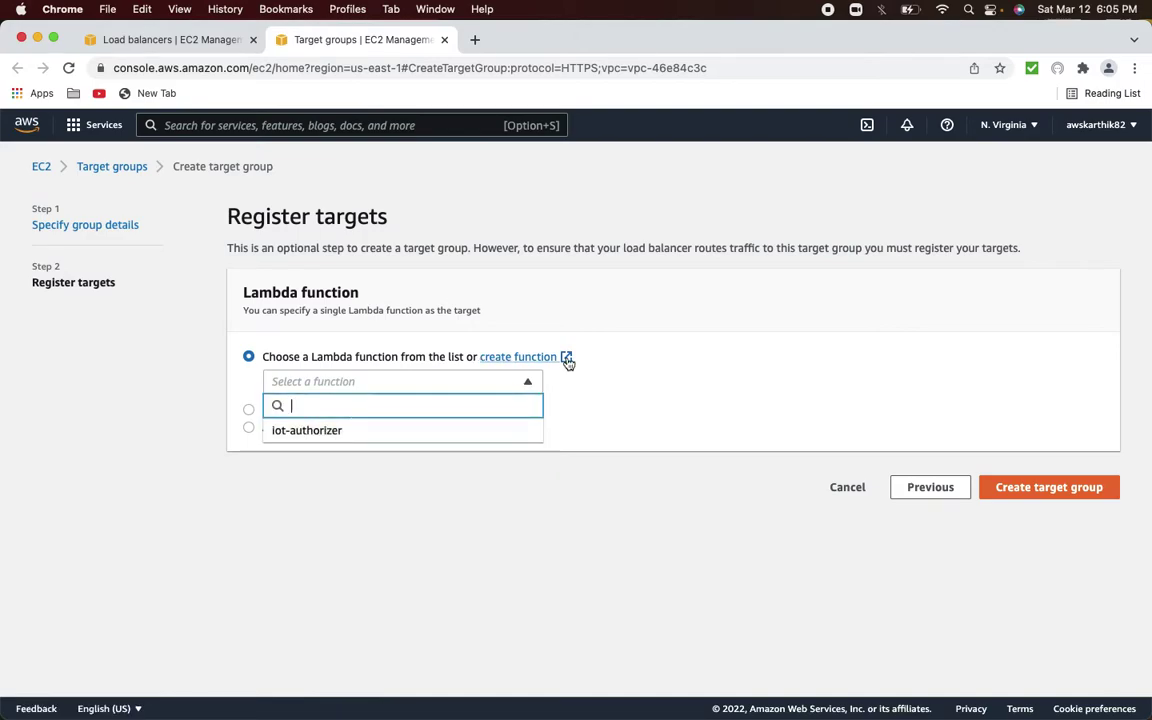
pyautogui.click(625, 396)
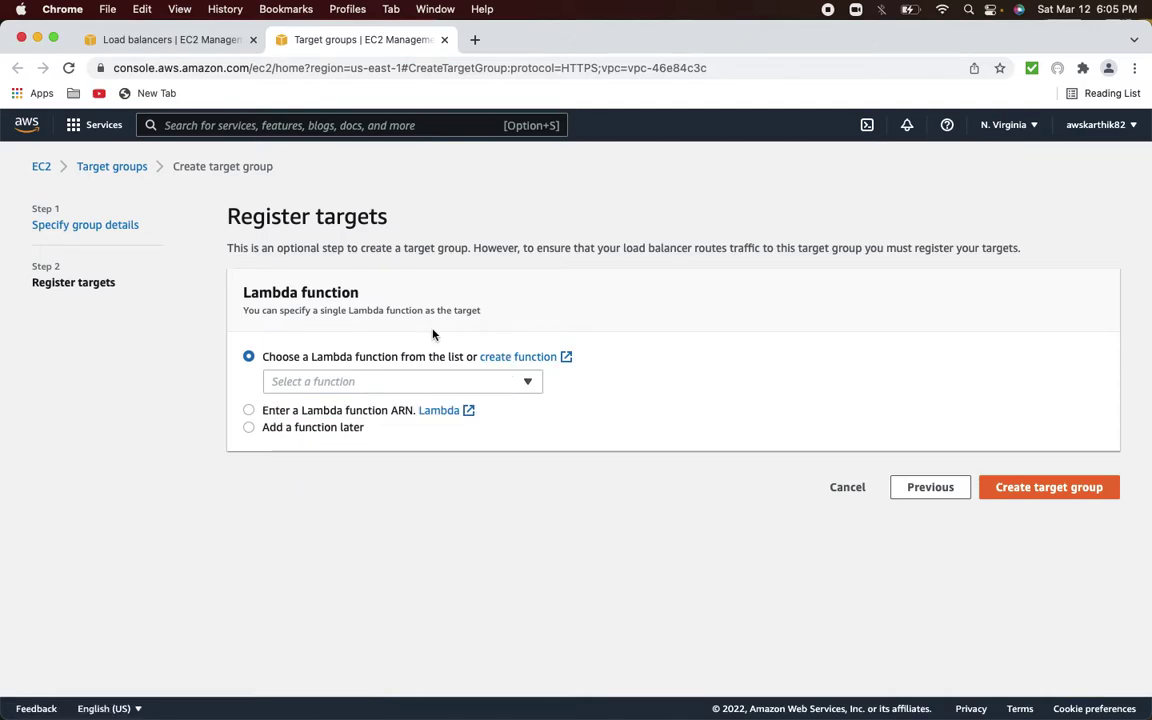
pyautogui.click(528, 357)
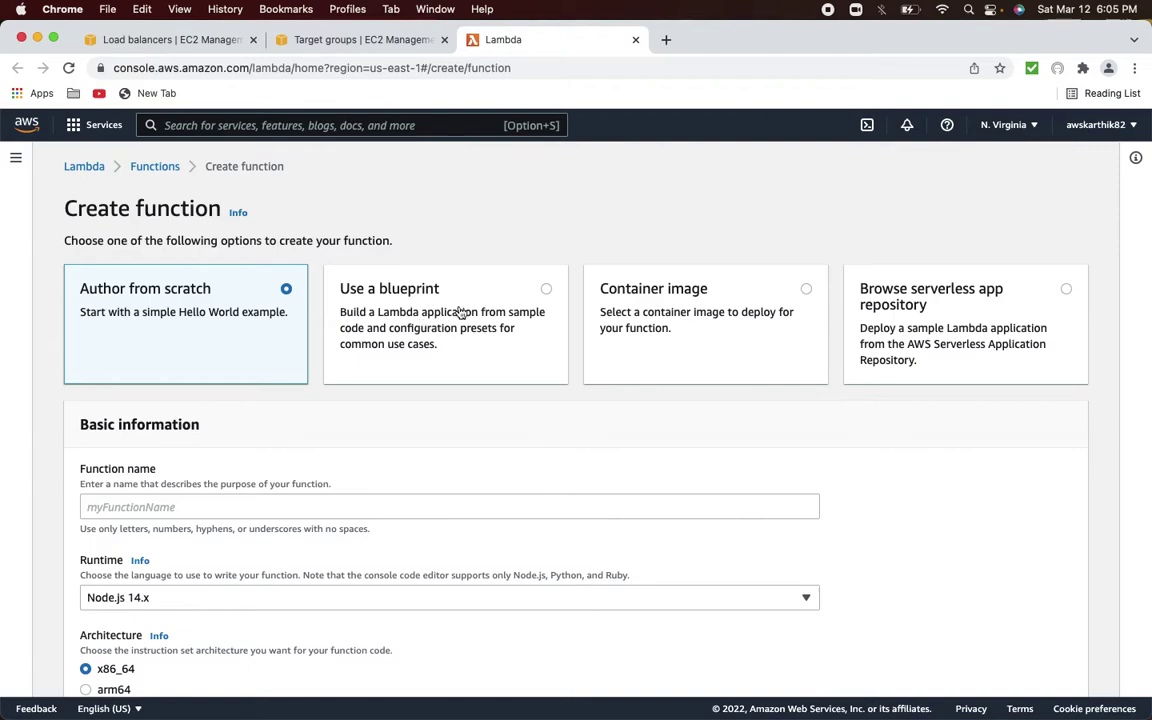
# Choose to use a blueprint, filter the blueprints by the name hello-world and start configuring that blueprint.
pyautogui.click(459, 313)
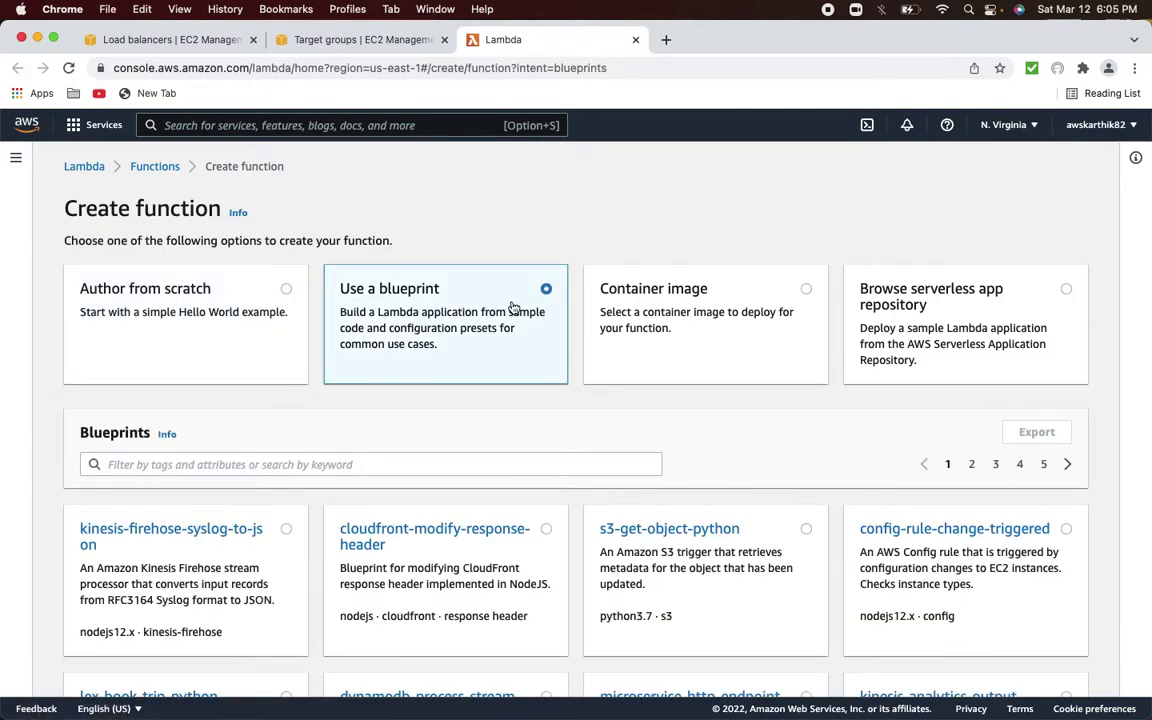
pyautogui.click(203, 465)
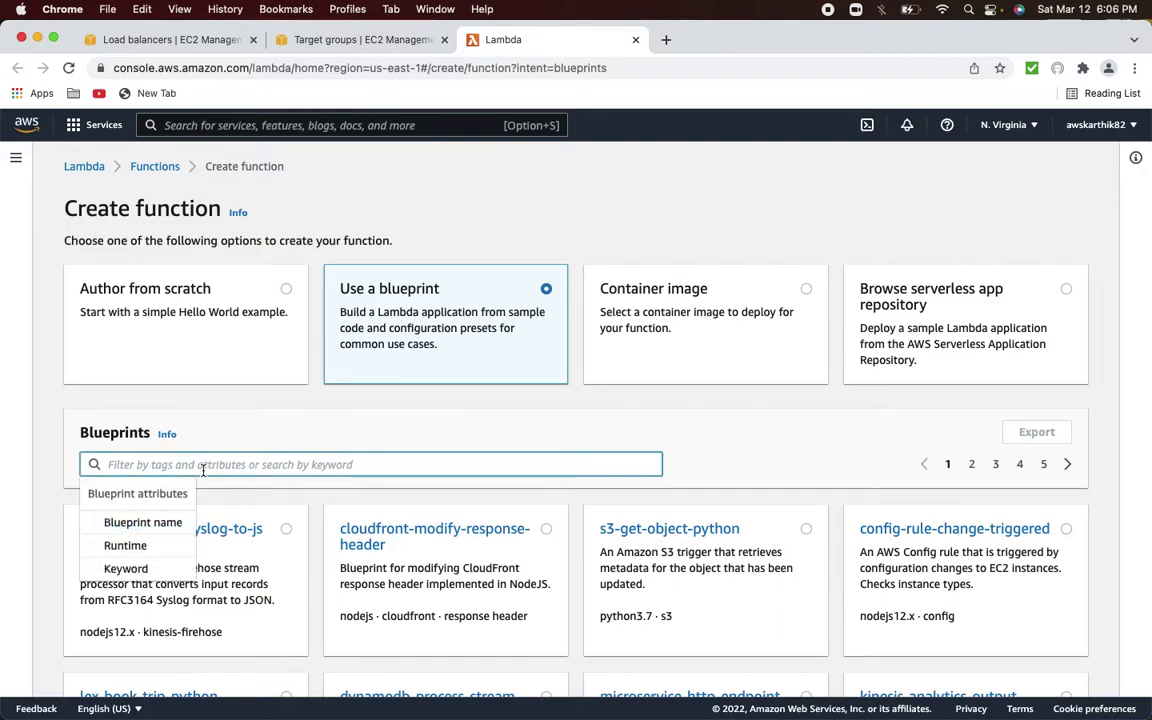
pyautogui.write('hell')
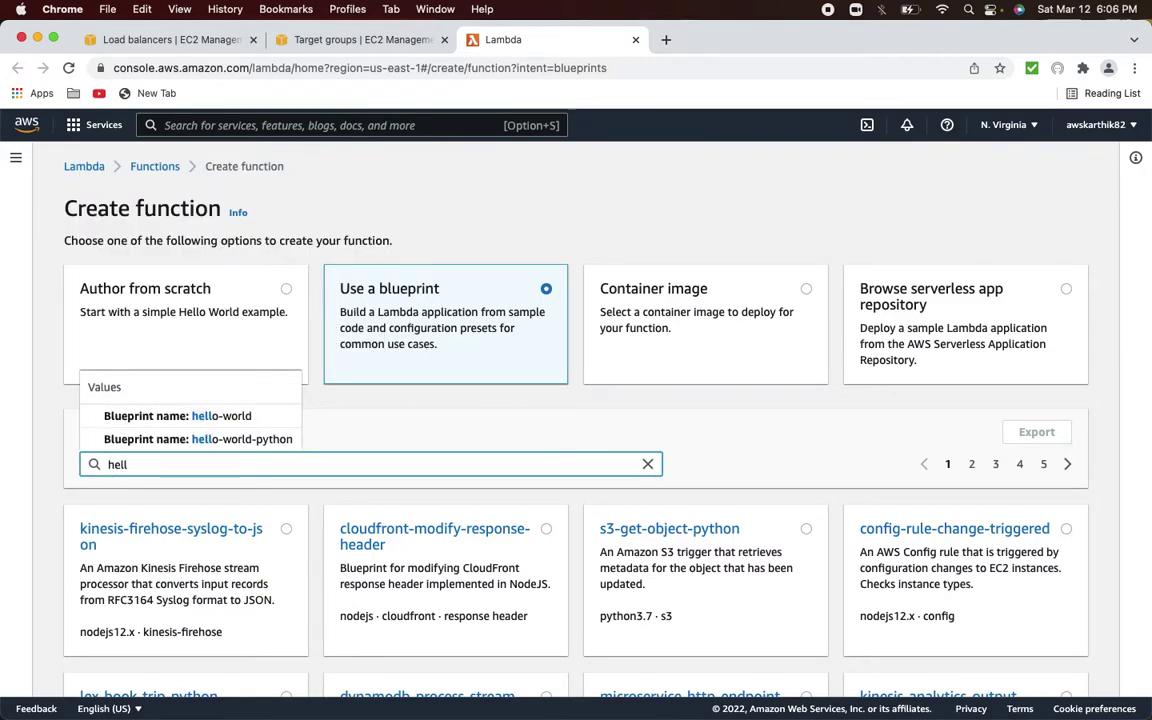
pyautogui.click(222, 416)
pyautogui.click(212, 594)
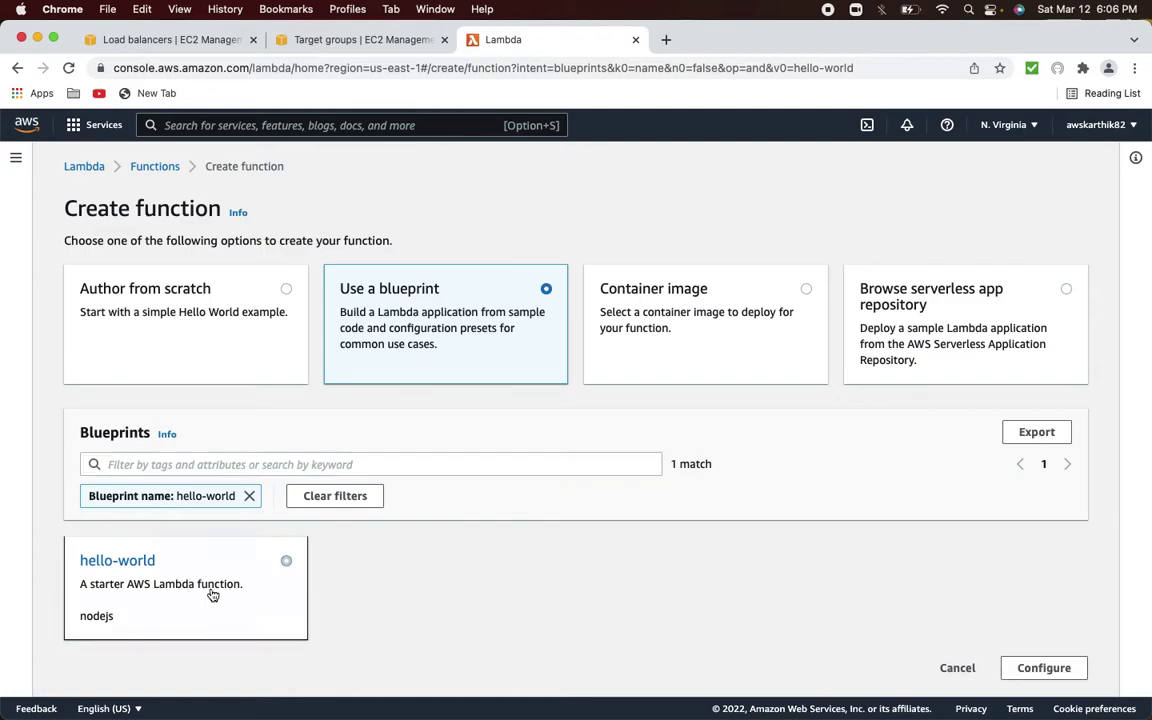
pyautogui.click(1044, 668)
# Name the Lambda function oidcalbresponse and review the blueprint's handler code.
pyautogui.click(206, 289)
pyautogui.write('o')
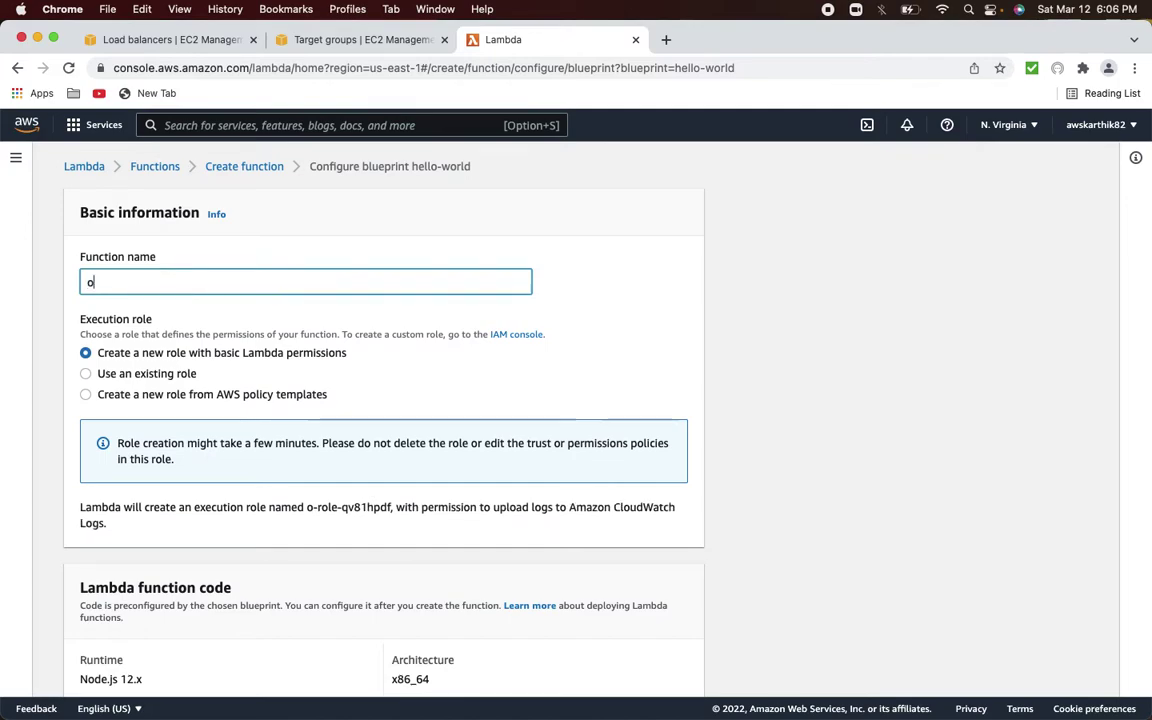
pyautogui.write('idcalbresponse')
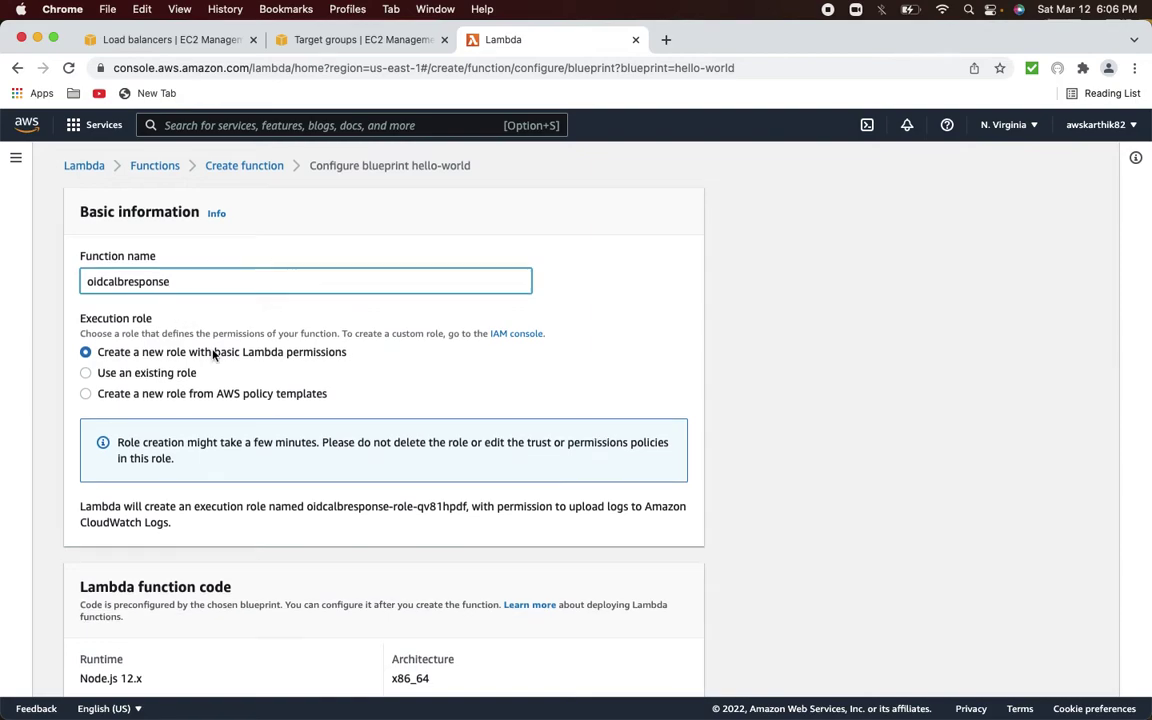
pyautogui.scroll(-5, 213, 354)
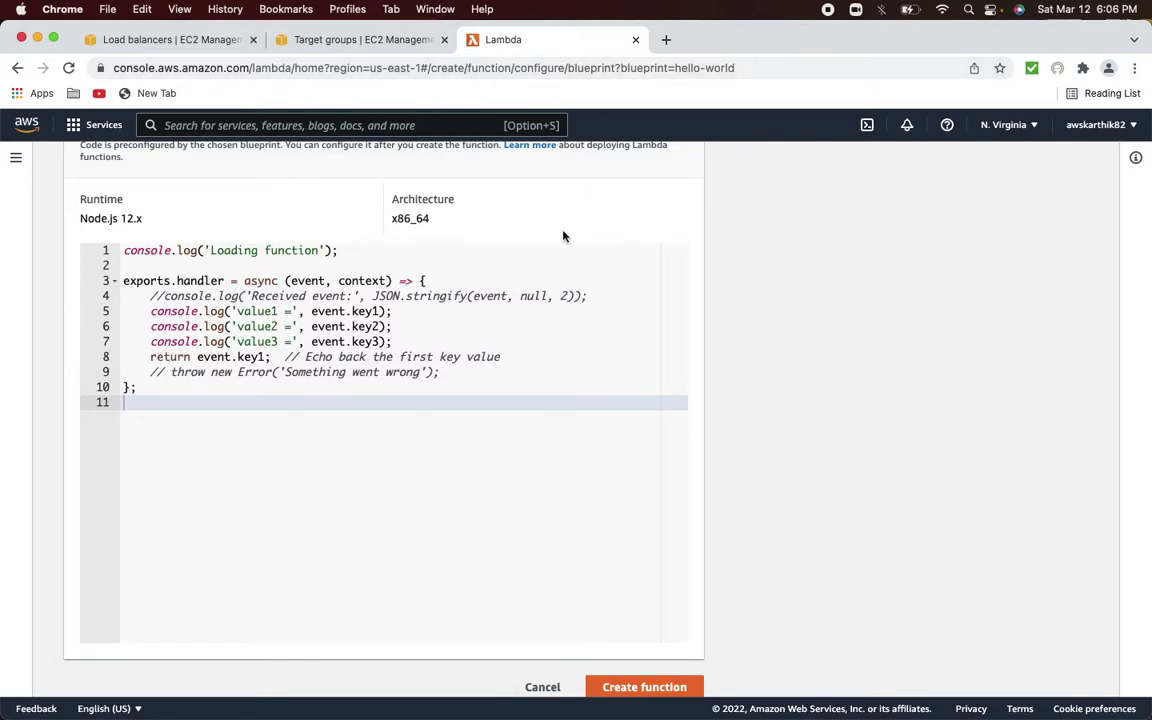
pyautogui.moveTo(150, 296); pyautogui.dragTo(208, 372)
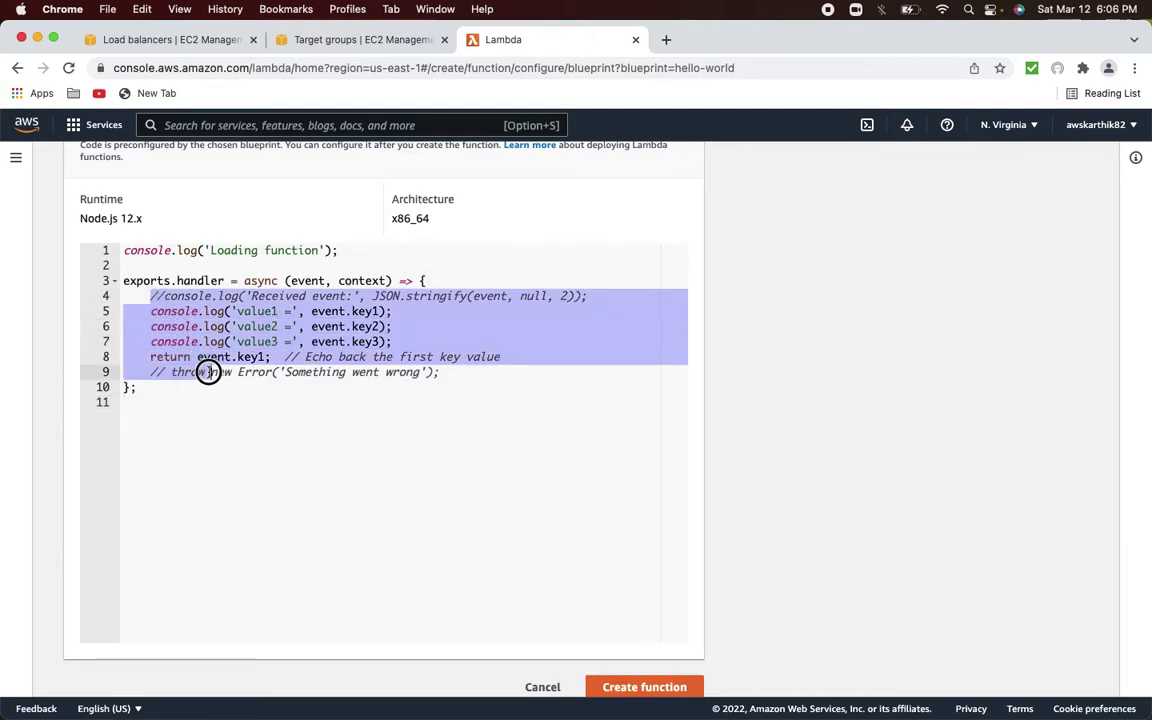
pyautogui.click(252, 372)
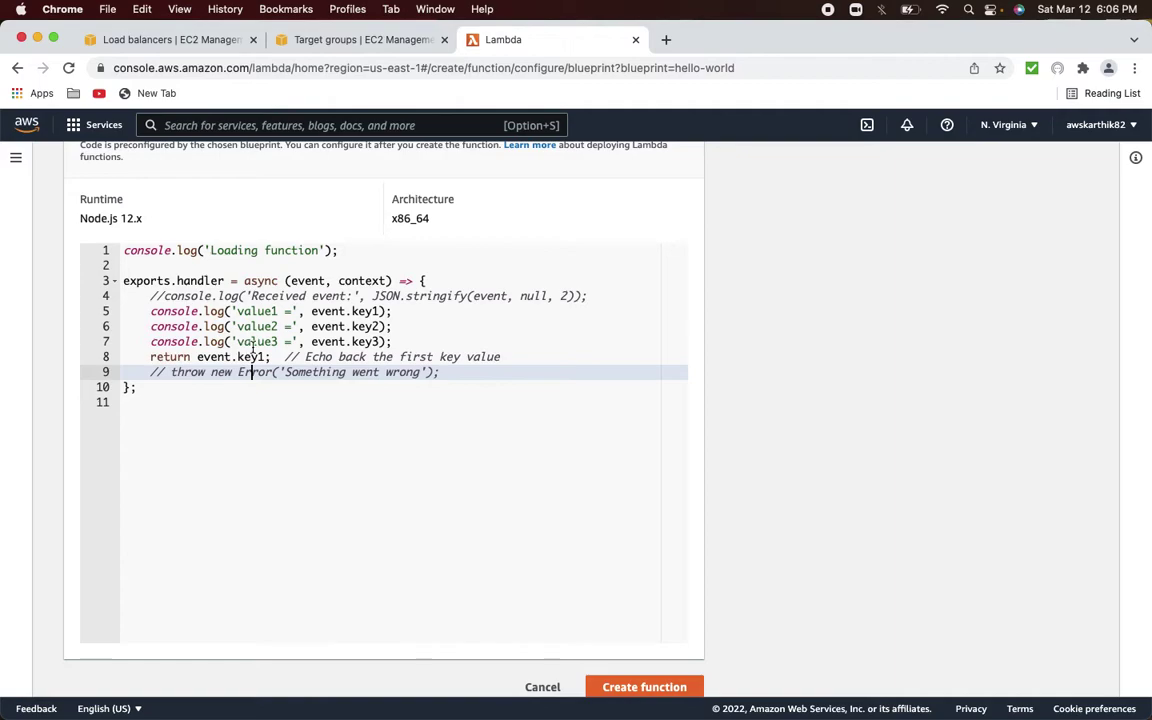
pyautogui.doubleClick(256, 311)
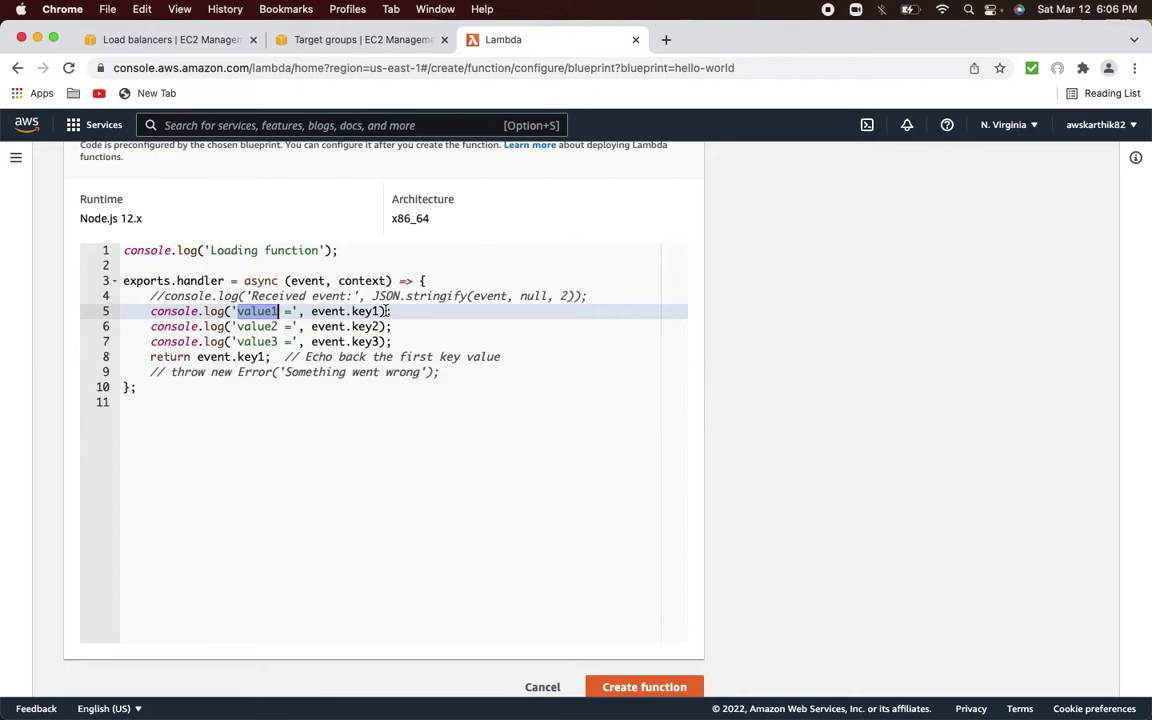
# Search the web for "aws lambda alb target" in a new tab and open the AWS documentation on Lambda functions as targets.
pyautogui.click(666, 40)
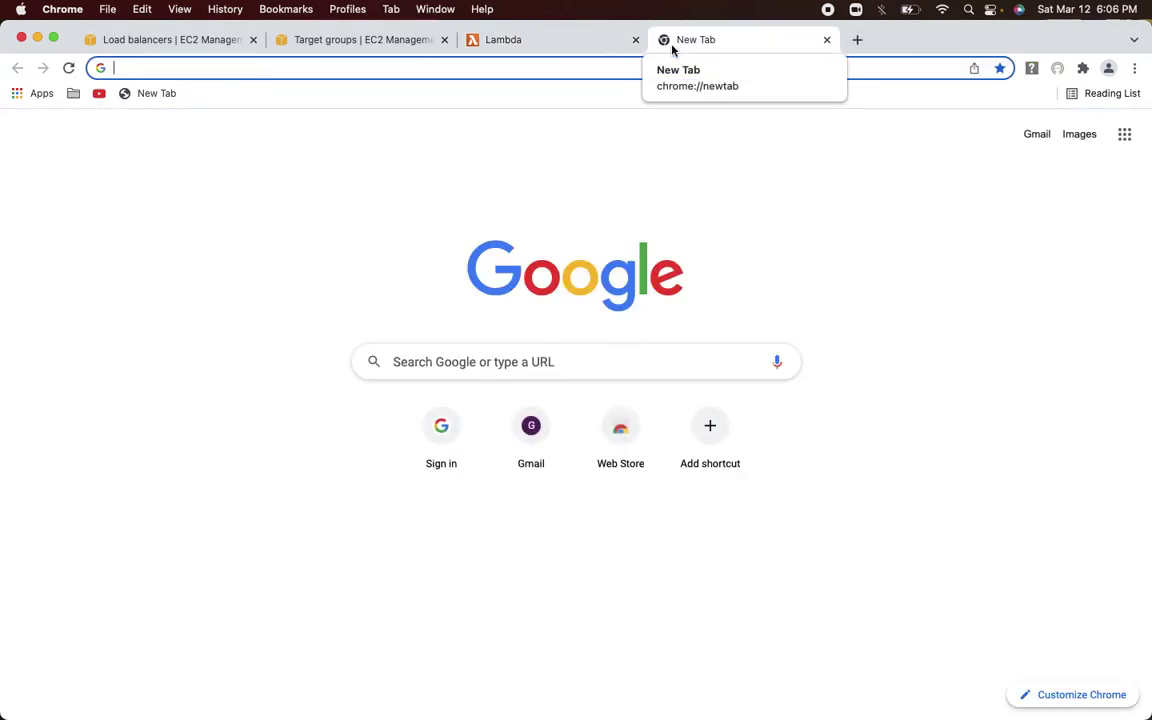
pyautogui.write('aws ')
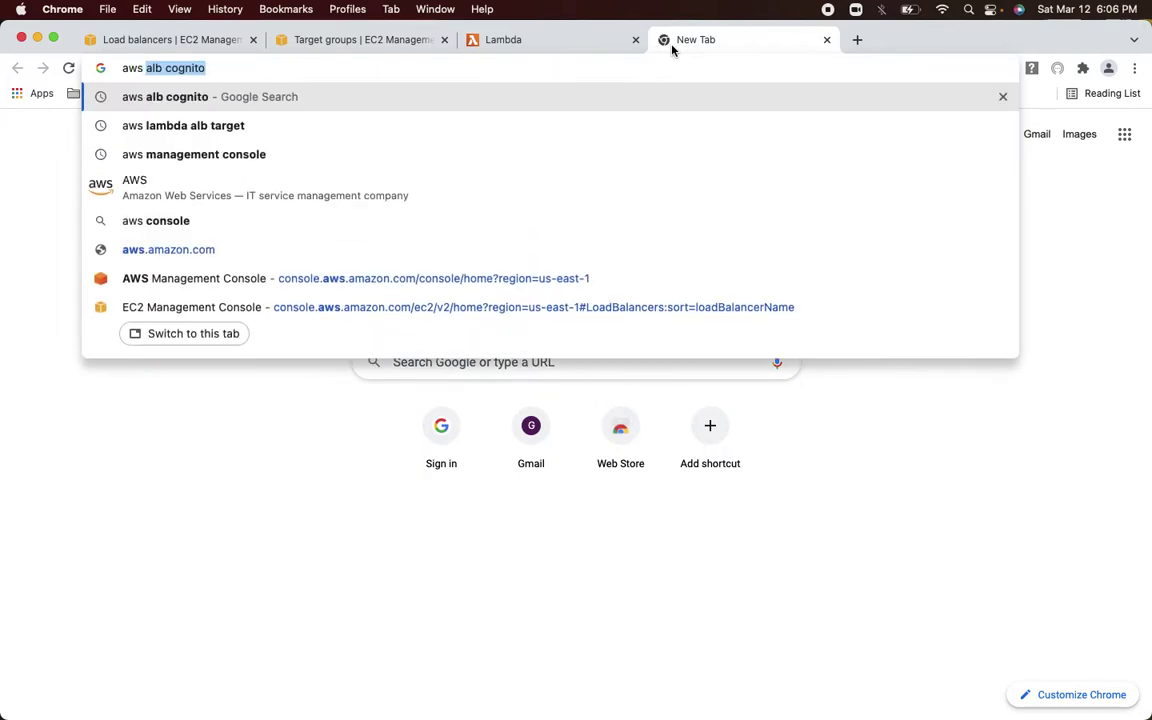
pyautogui.write('lambda alb target')
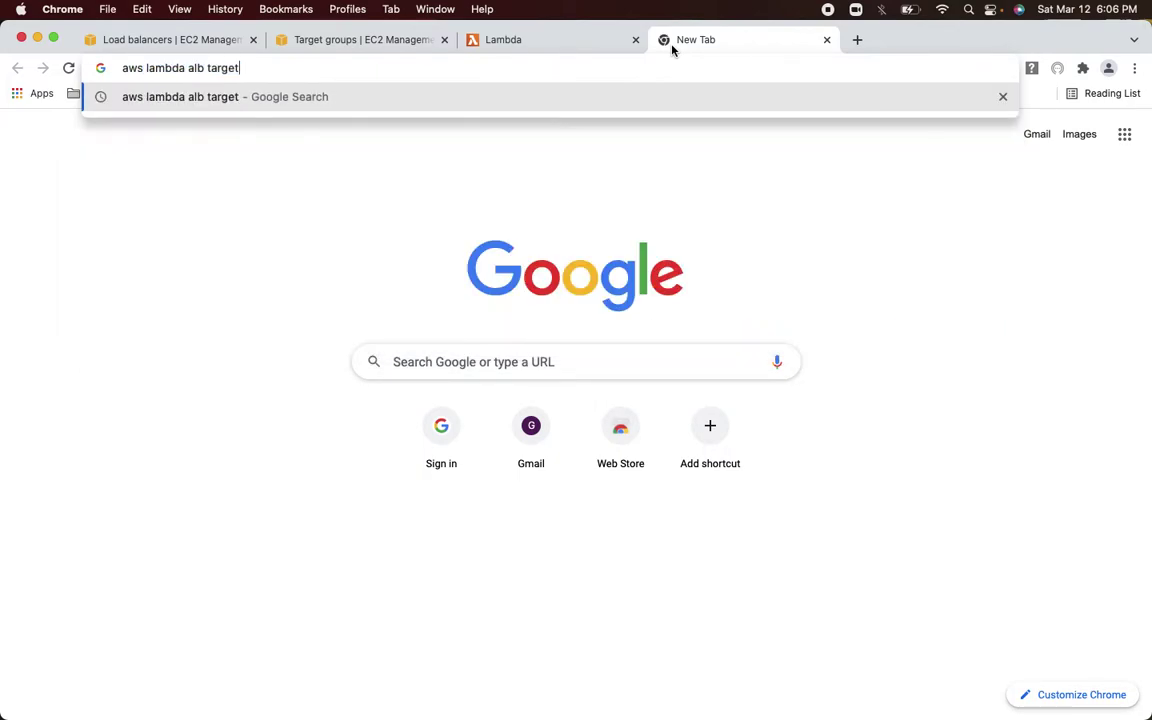
pyautogui.press('Return')
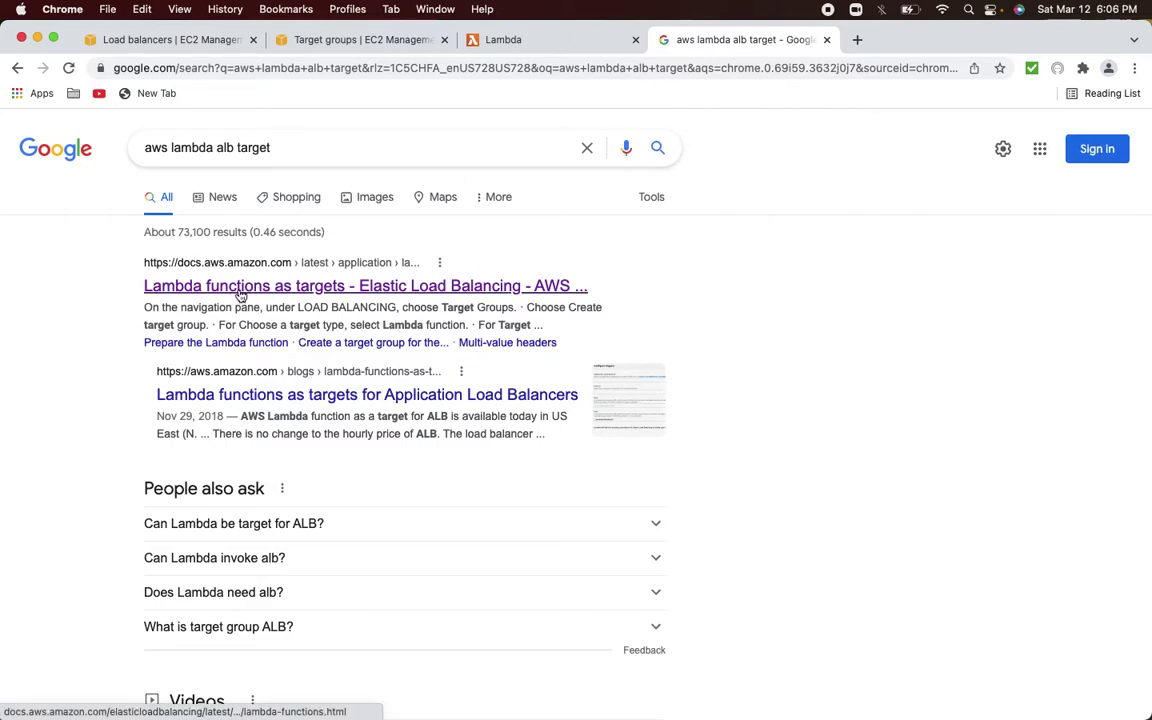
pyautogui.click(419, 294)
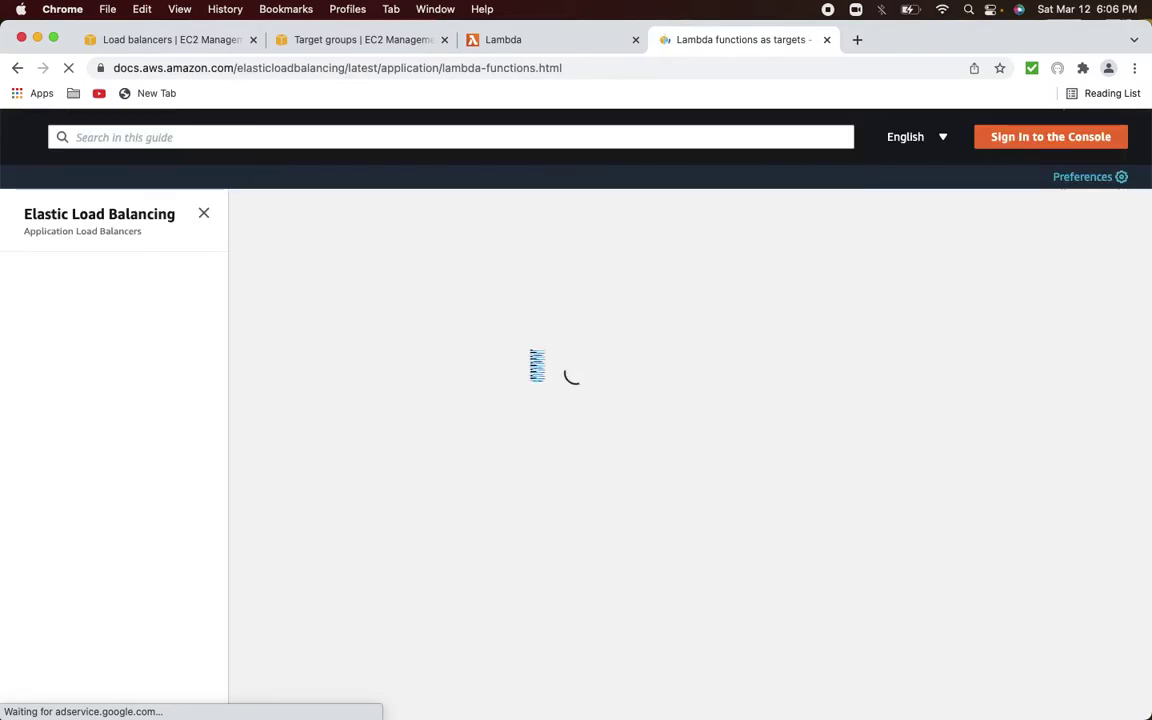
# Copy the example Lambda response from the documentation's "Respond to the load balancer" section.
pyautogui.scroll(-5, 621, 407)
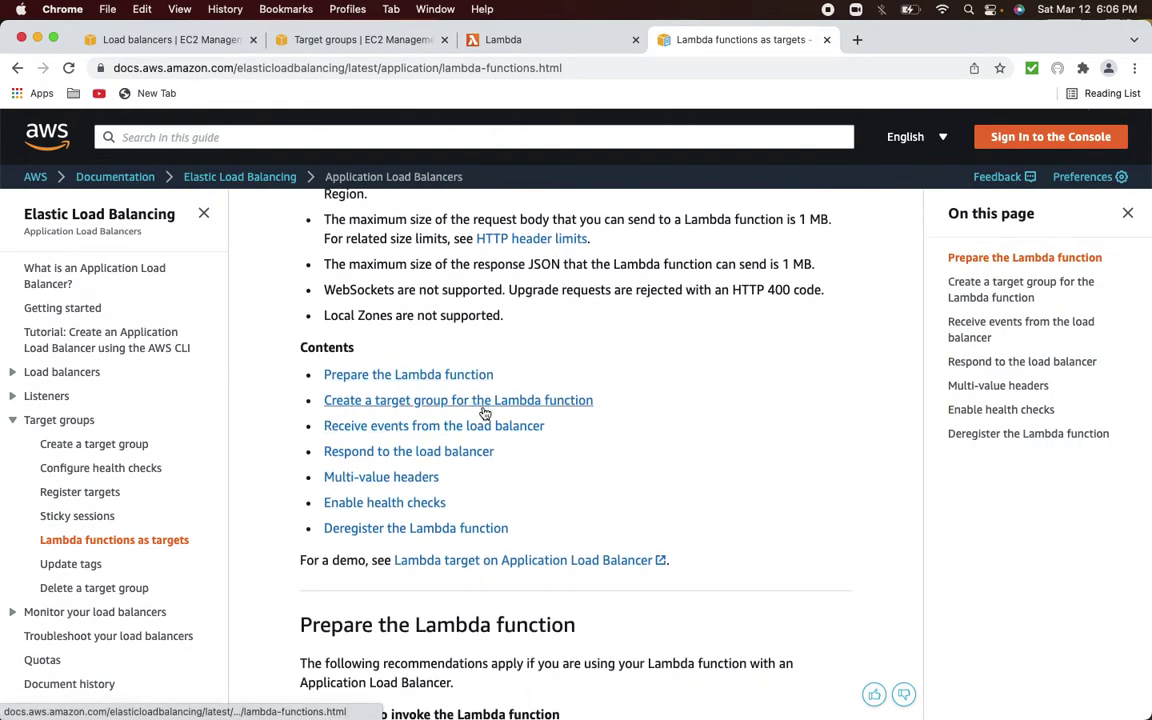
pyautogui.click(418, 456)
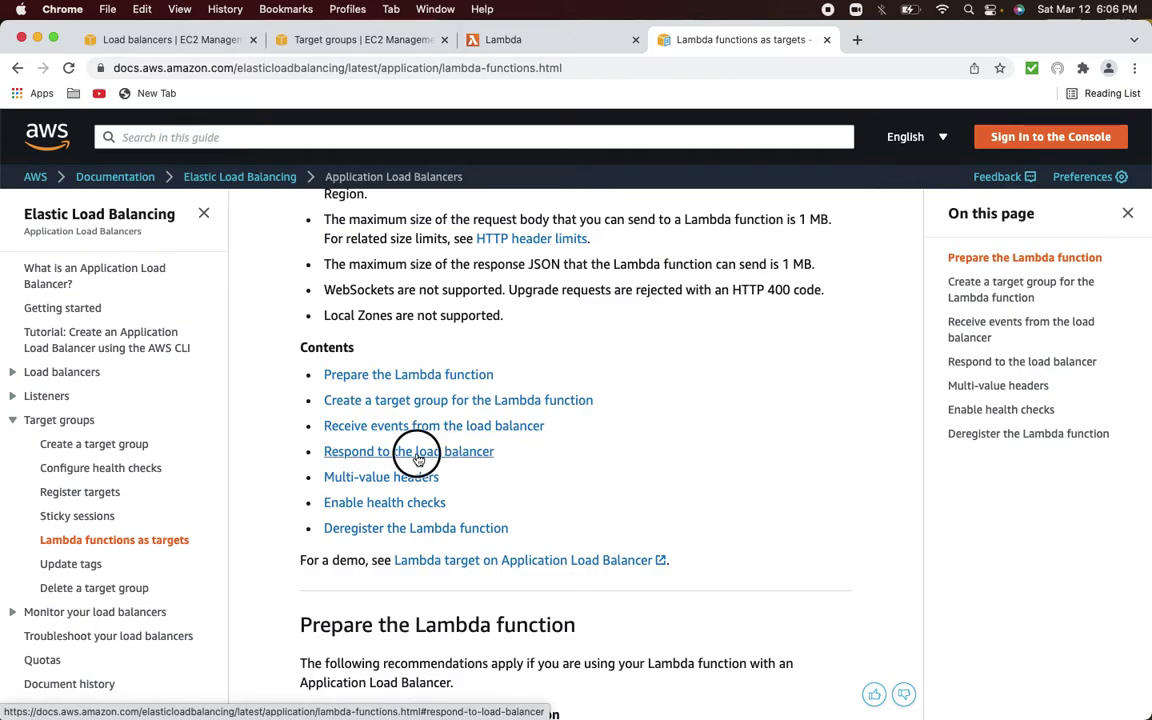
pyautogui.scroll(-2, 417, 453)
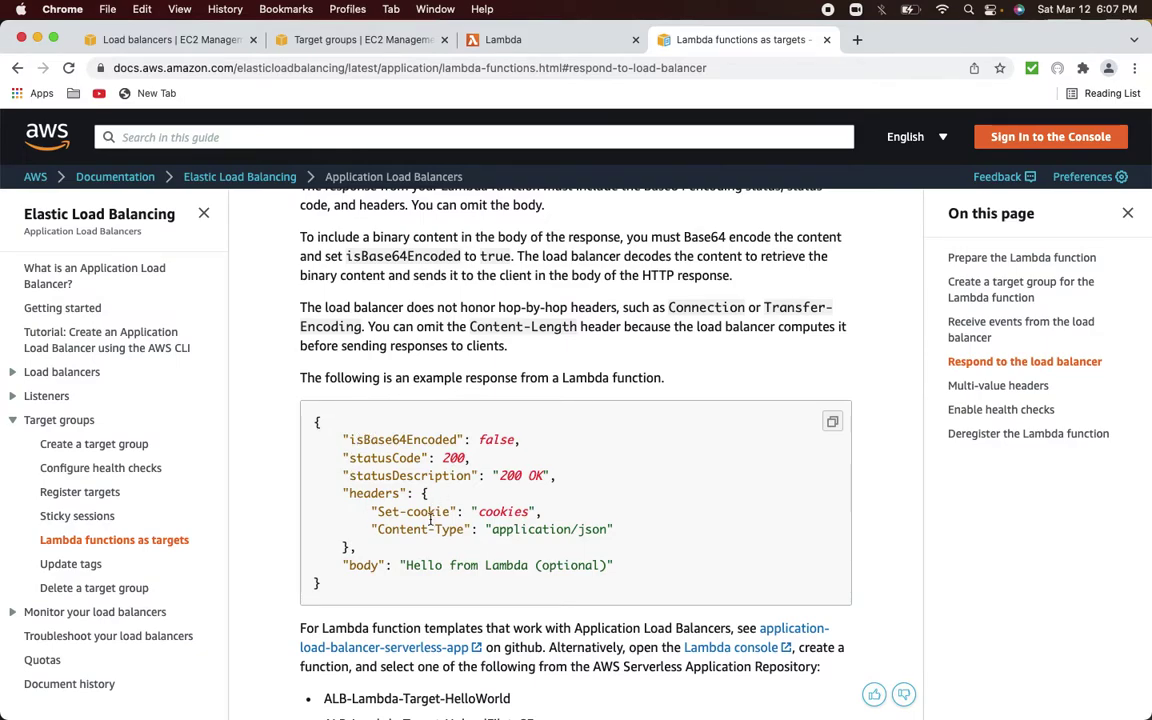
pyautogui.click(836, 423)
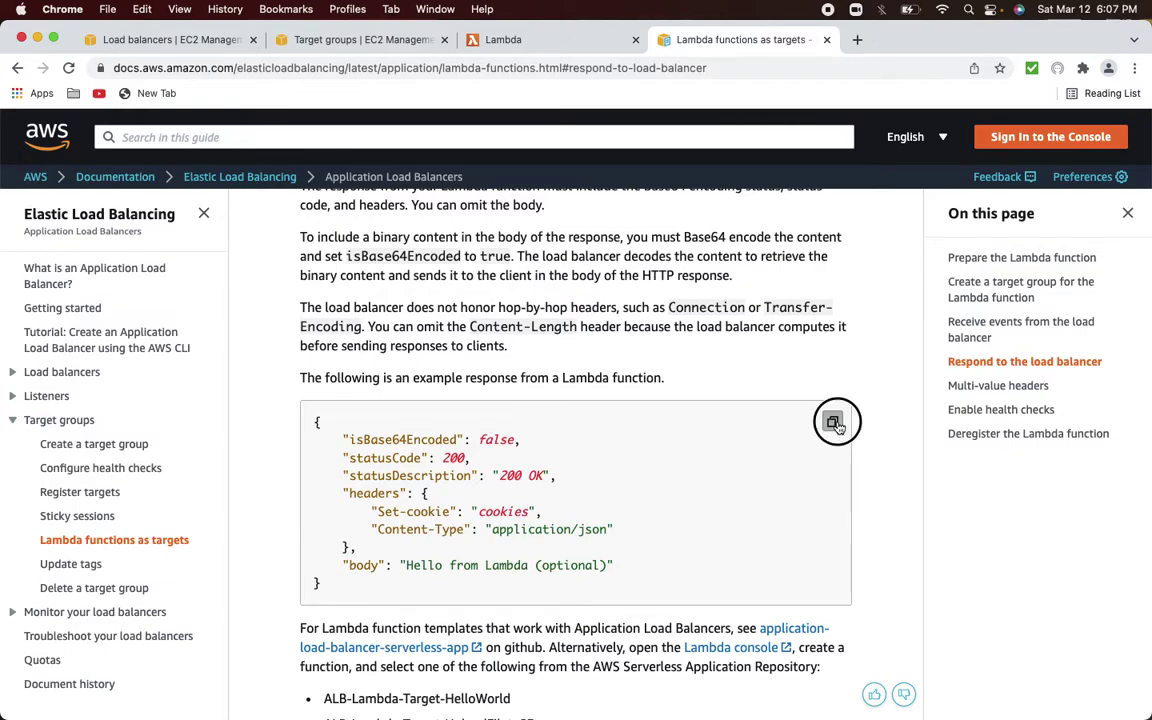
# Return to the blueprint configuration page and create the Lambda function with the blueprint's code.
pyautogui.click(458, 46)
pyautogui.click(203, 357)
pyautogui.moveTo(150, 296); pyautogui.dragTo(444, 375)
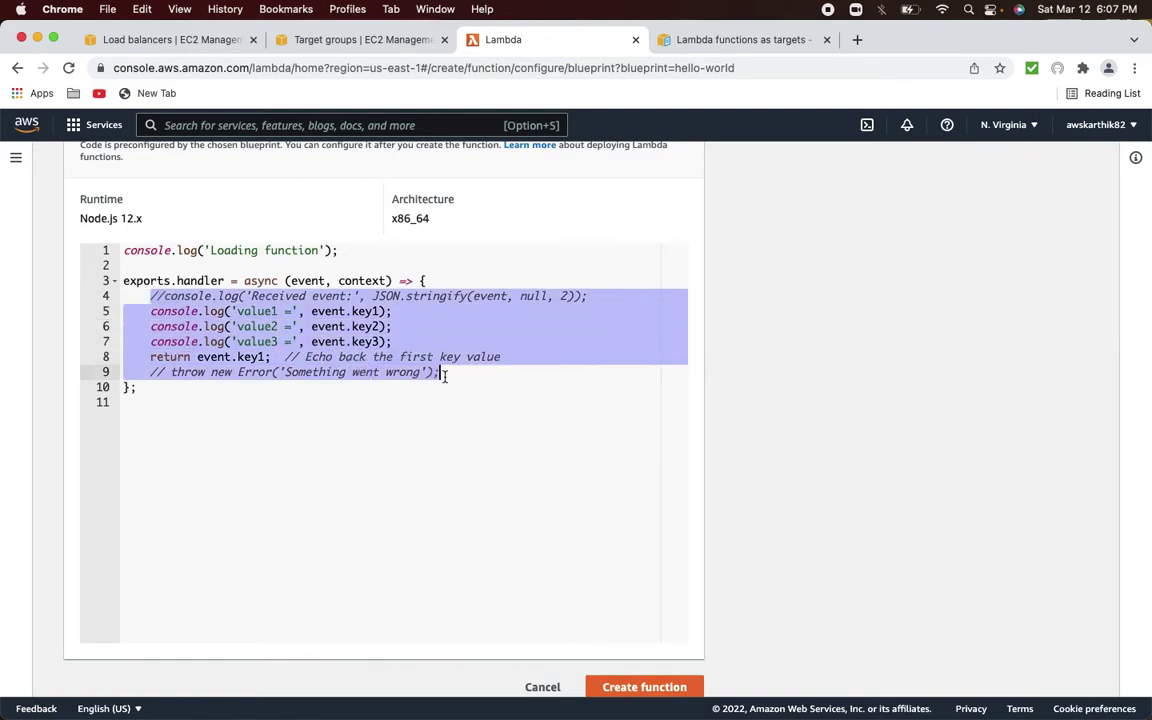
pyautogui.scroll(3, 444, 375)
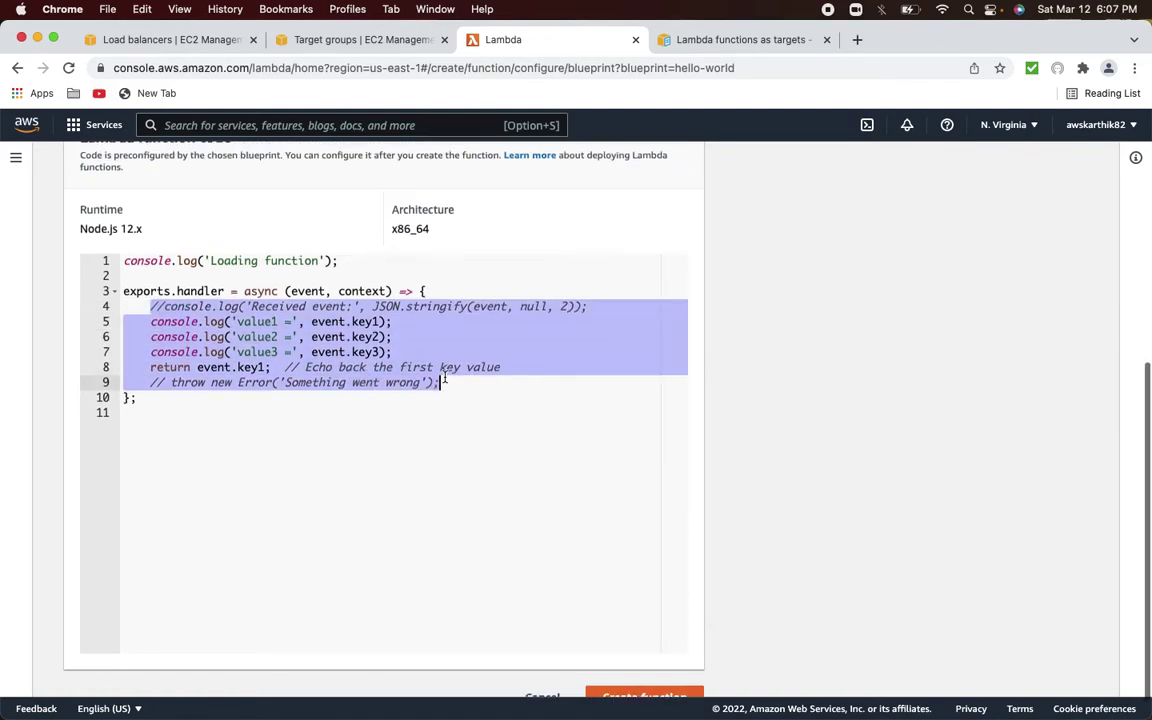
pyautogui.scroll(-4, 444, 375)
pyautogui.click(636, 668)
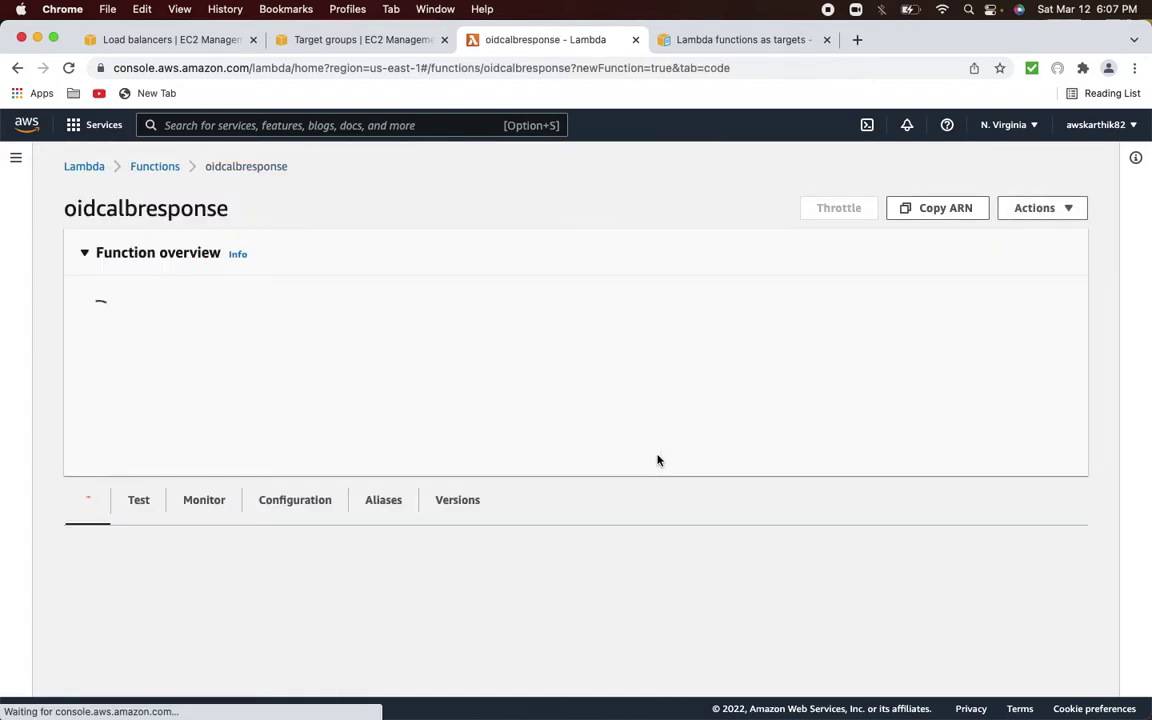
# Replace the handler body in index.js with "let response =" followed by the copied example response object.
pyautogui.scroll(-10, 657, 460)
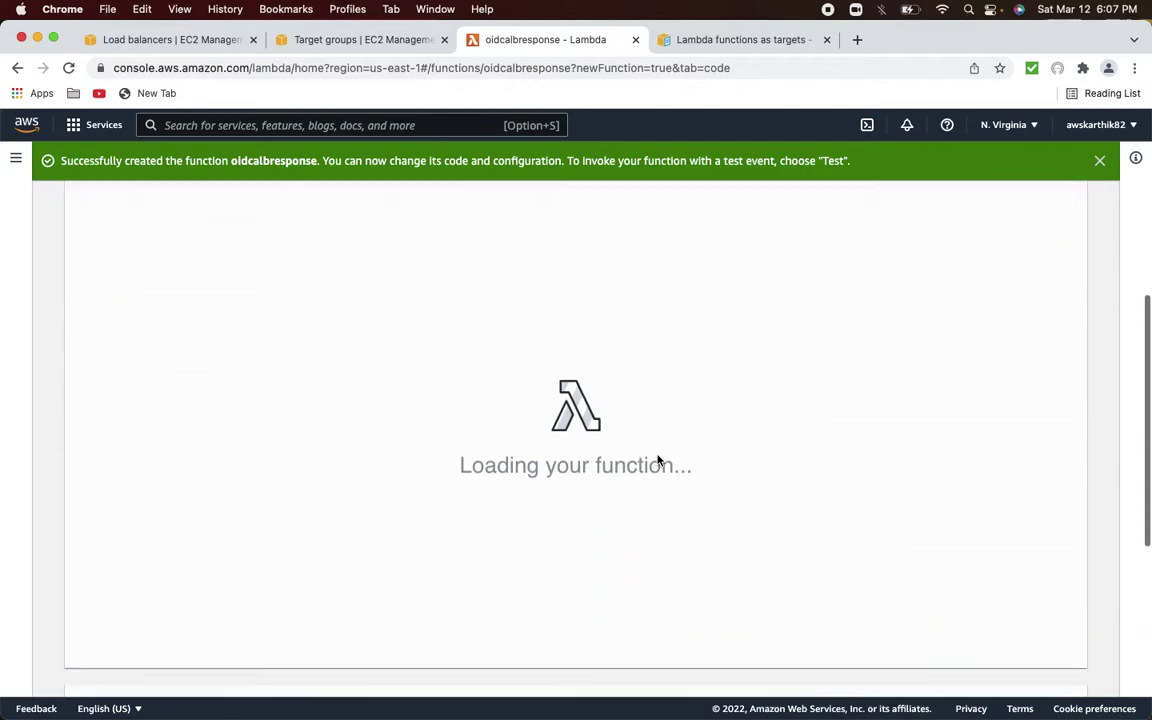
pyautogui.scroll(-3, 657, 460)
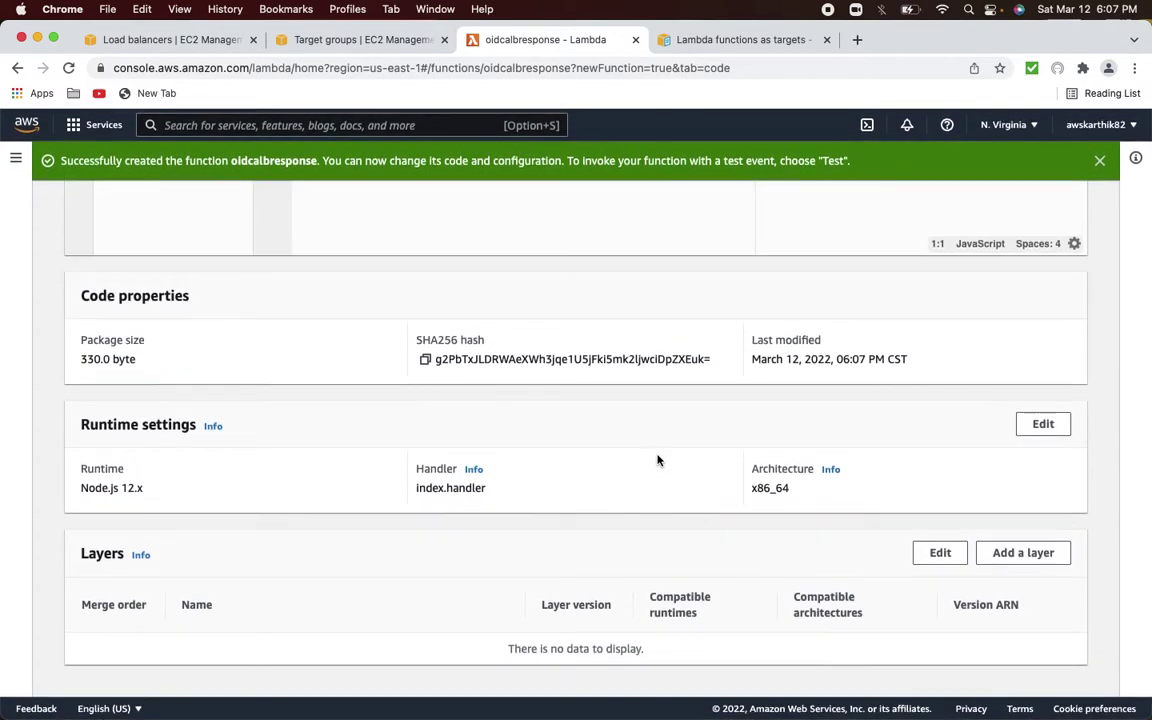
pyautogui.scroll(3, 657, 460)
pyautogui.scroll(5, 657, 460)
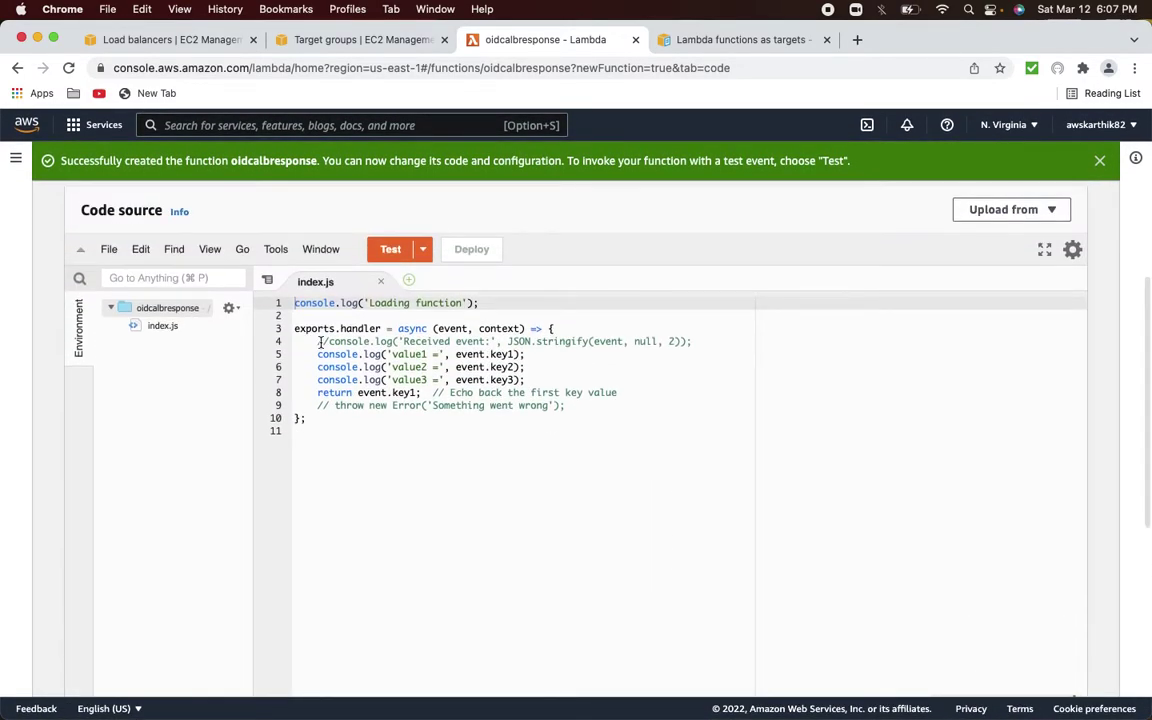
pyautogui.click(318, 342)
pyautogui.keyDown('shift'); pyautogui.click(586, 408); pyautogui.keyUp('shift')
pyautogui.press('BackSpace')
pyautogui.write('let response =')
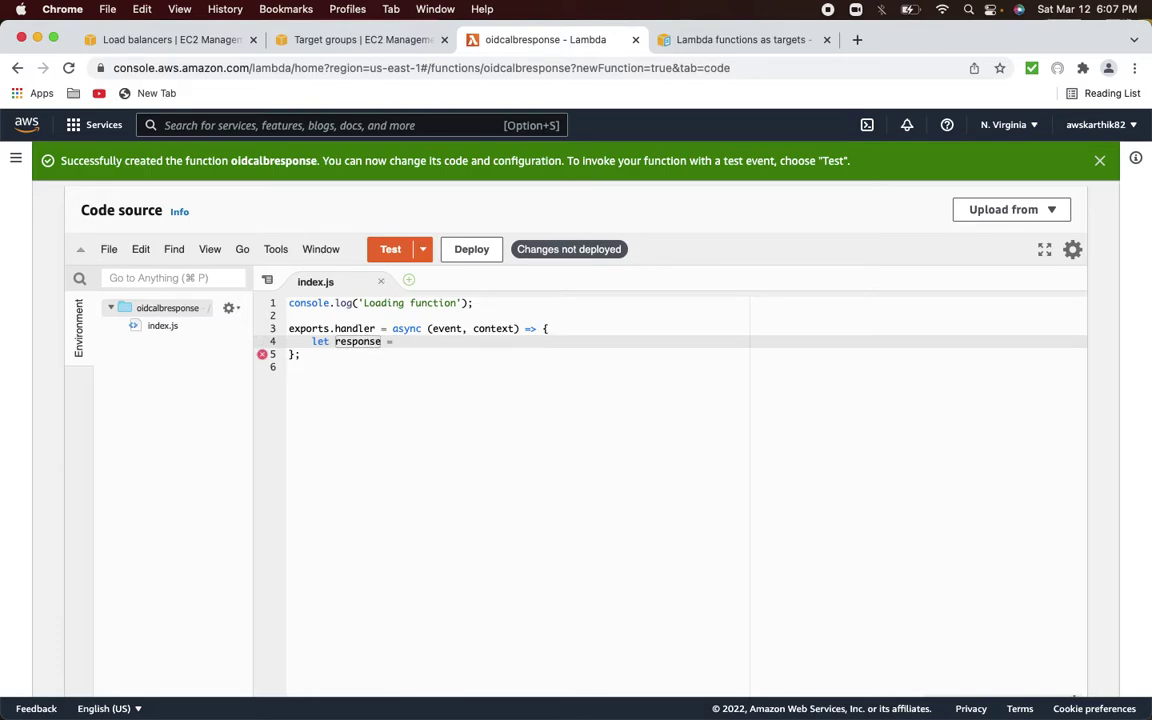
pyautogui.press('cmd+v')
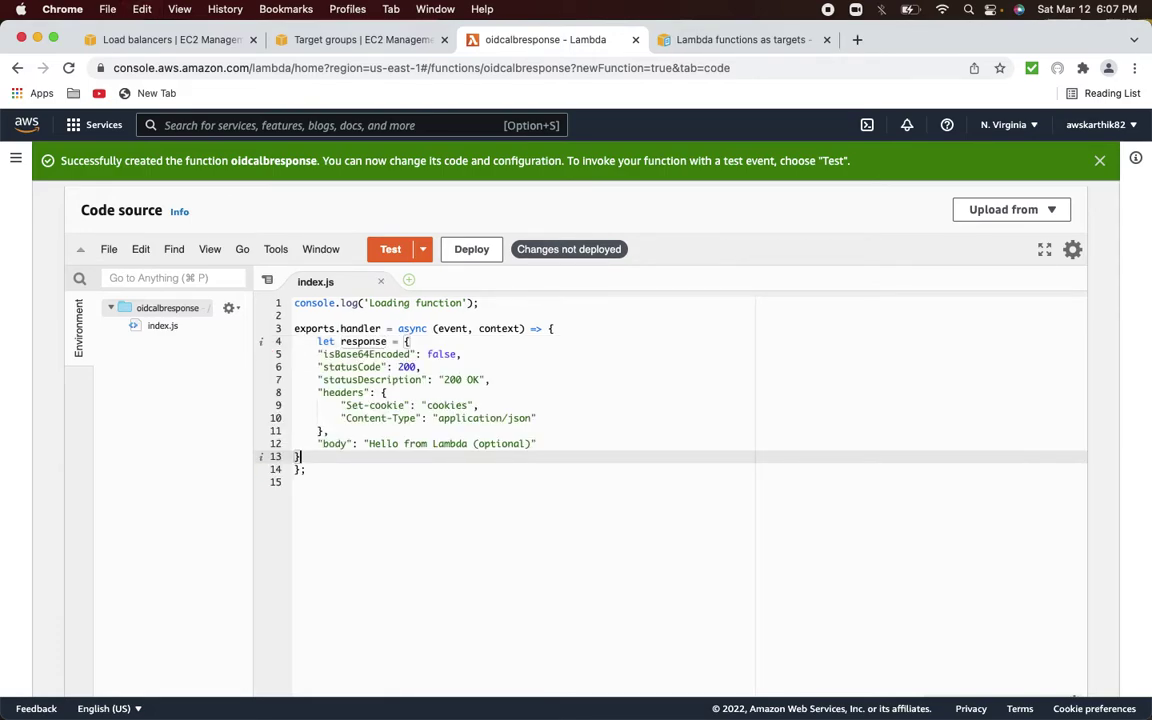
# End the response object with a semicolon and indent its closing brace and inner lines one level further.
pyautogui.write(';')
pyautogui.press('Home')
pyautogui.press('Tab')
pyautogui.click(290, 354)
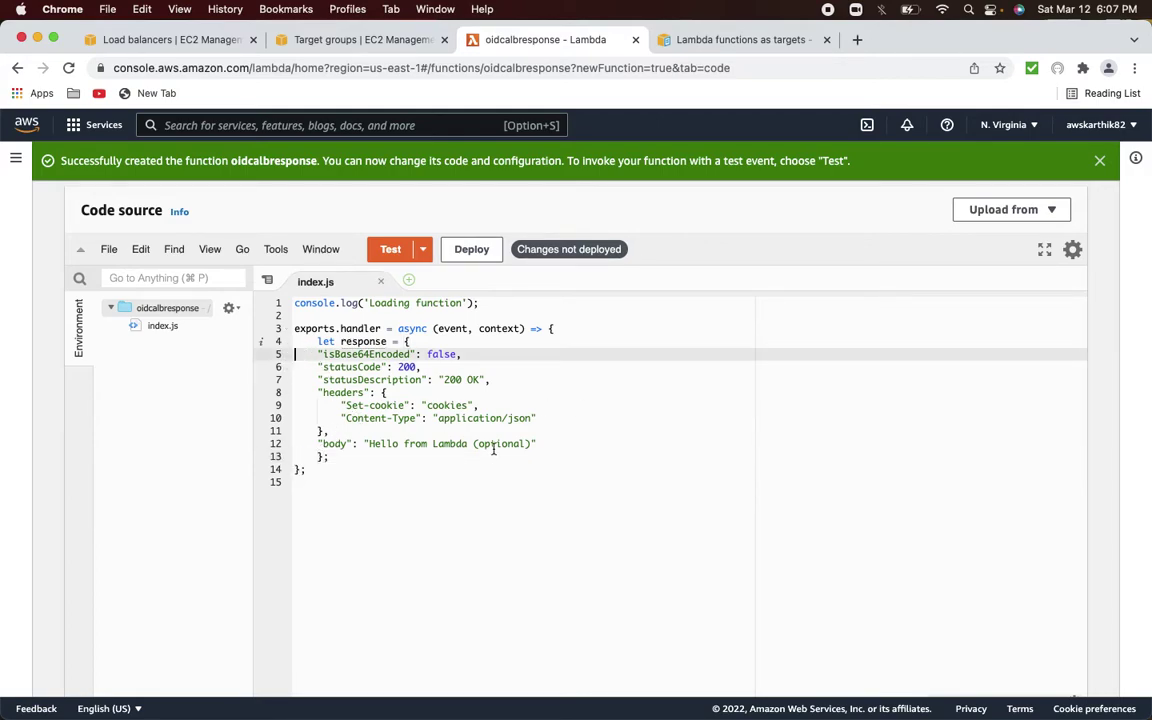
pyautogui.keyDown('shift'); pyautogui.click(553, 446); pyautogui.keyUp('shift')
pyautogui.press('Tab')
# Add "return response;" below the response object in the handler.
pyautogui.click(330, 456)
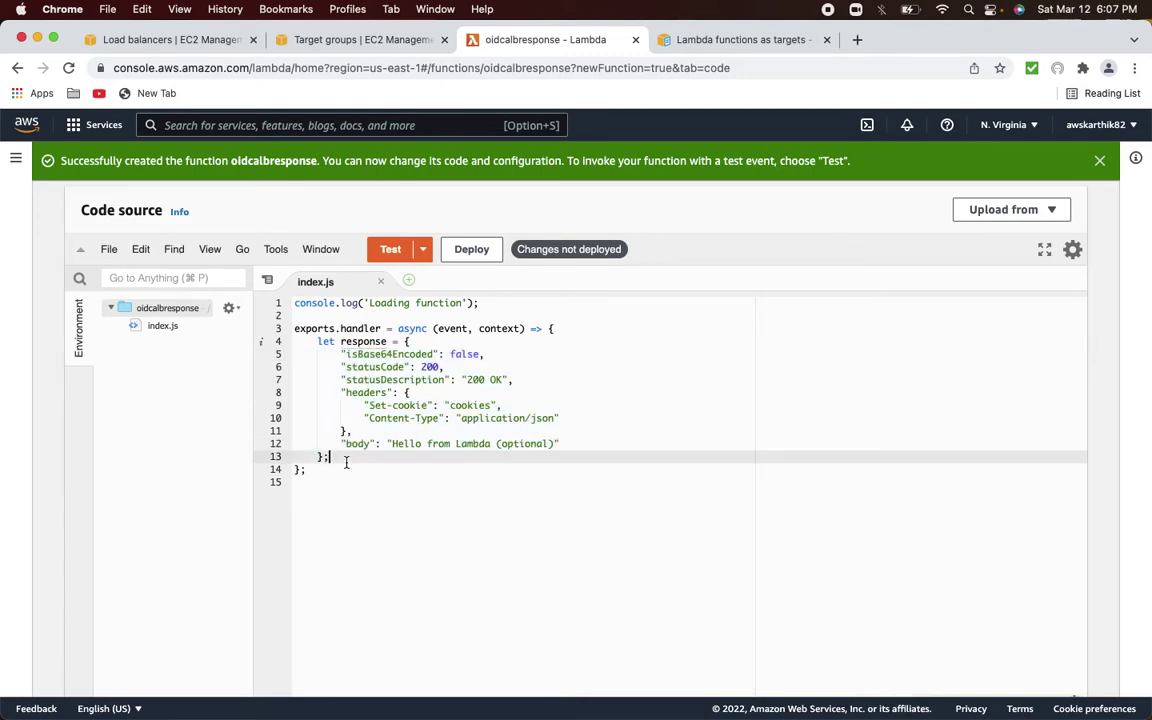
pyautogui.press('Return')
pyautogui.write('return resp')
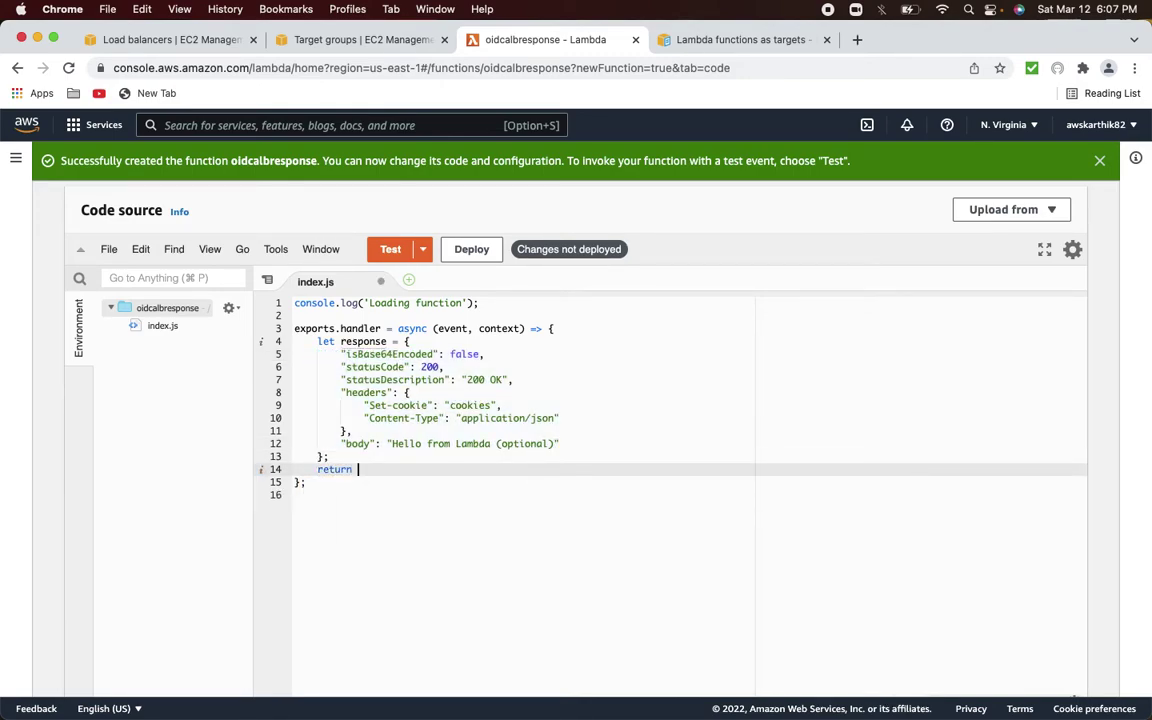
pyautogui.press('Return')
pyautogui.write(';')
# Undo the handler edits back to the blueprint code and copy "JSON.stringify(event, null, 2)" from its commented-out log line.
pyautogui.click(451, 444)
pyautogui.press('super+z')
pyautogui.press('super+z')
pyautogui.press('super+z')
pyautogui.press('super+z')
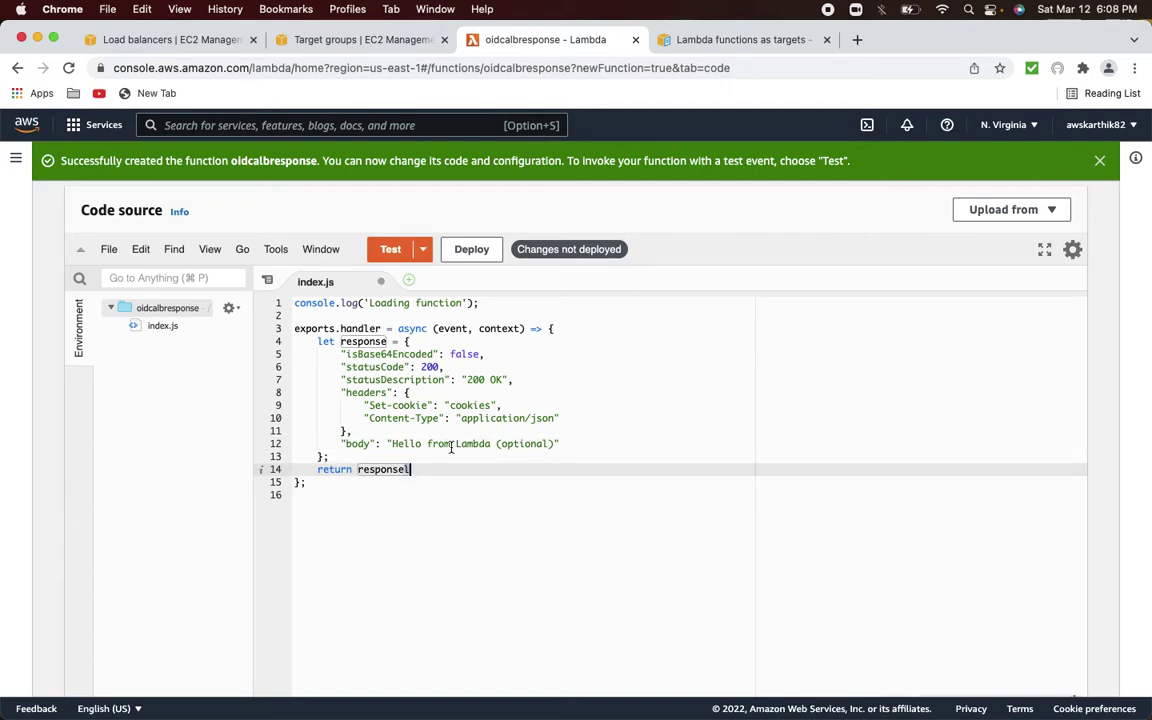
pyautogui.press('super+z')
pyautogui.press('super+z')
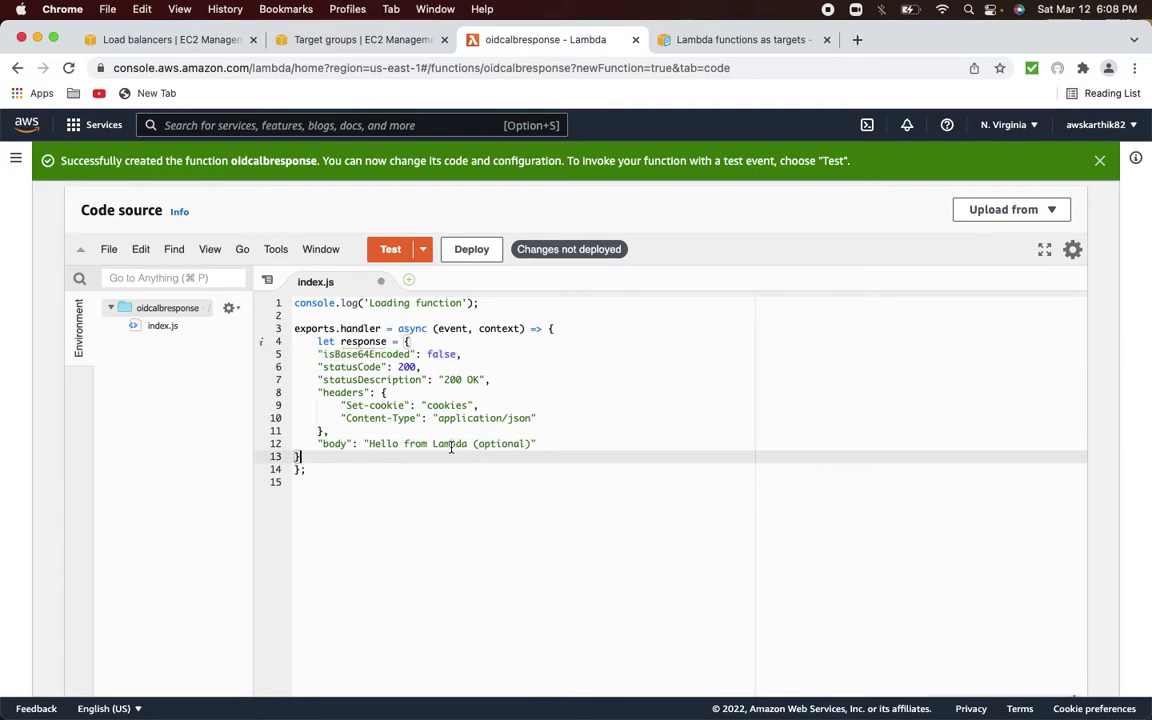
pyautogui.press('super+z')
pyautogui.press('super+z')
pyautogui.press('super+z')
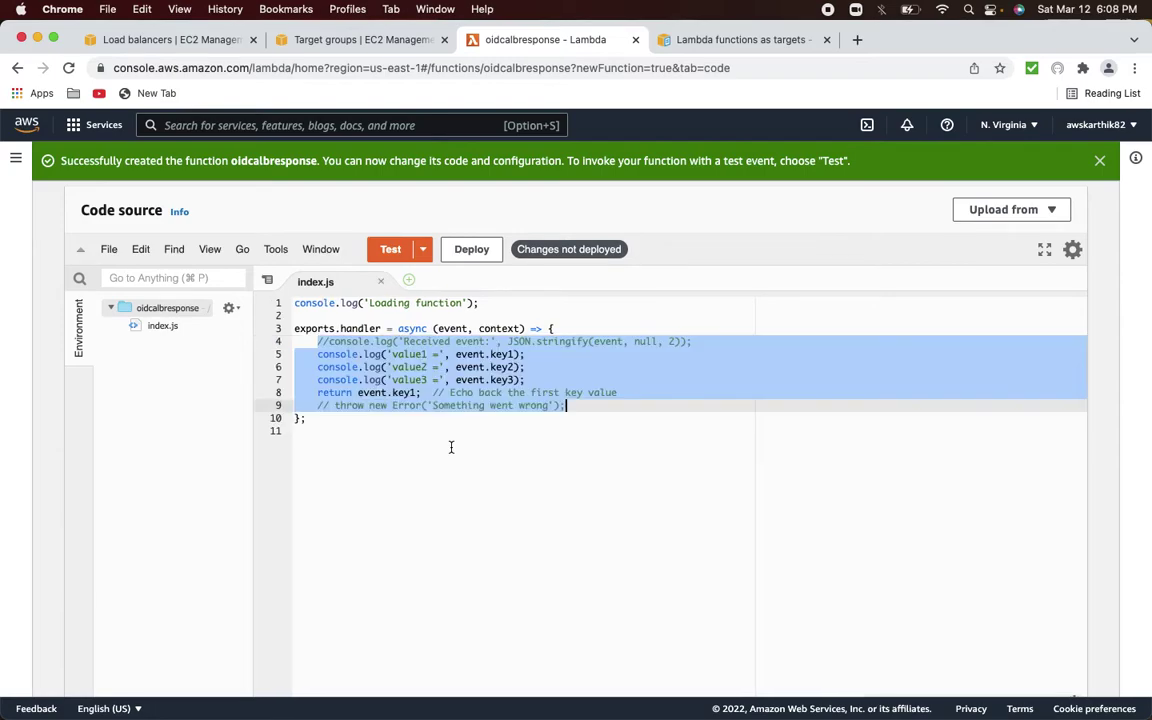
pyautogui.click(470, 367)
pyautogui.moveTo(509, 343); pyautogui.dragTo(683, 342)
pyautogui.press('super+c')
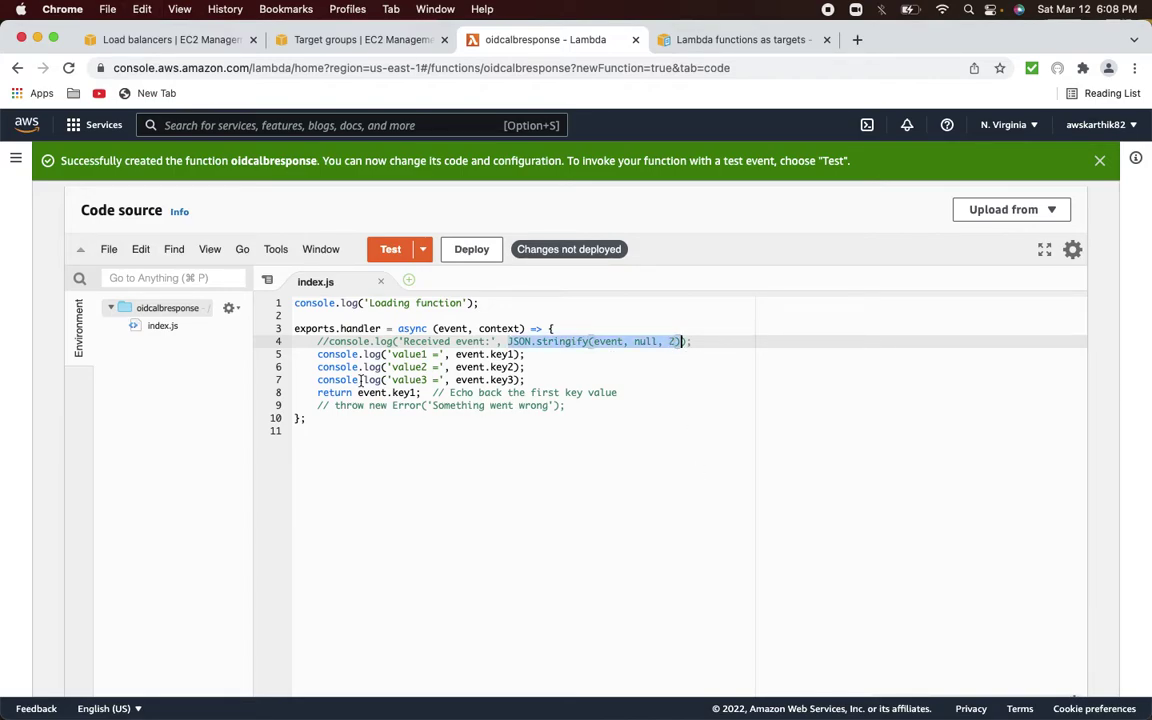
# Redo all the undone handler edits up to the "return response;" line.
pyautogui.press('super+shift+z')
pyautogui.press('super+shift+z')
pyautogui.press('super+shift+z')
pyautogui.press('super+shift+z')
pyautogui.press('super+shift+z')
pyautogui.press('super+shift+z')
pyautogui.press('super+shift+z')
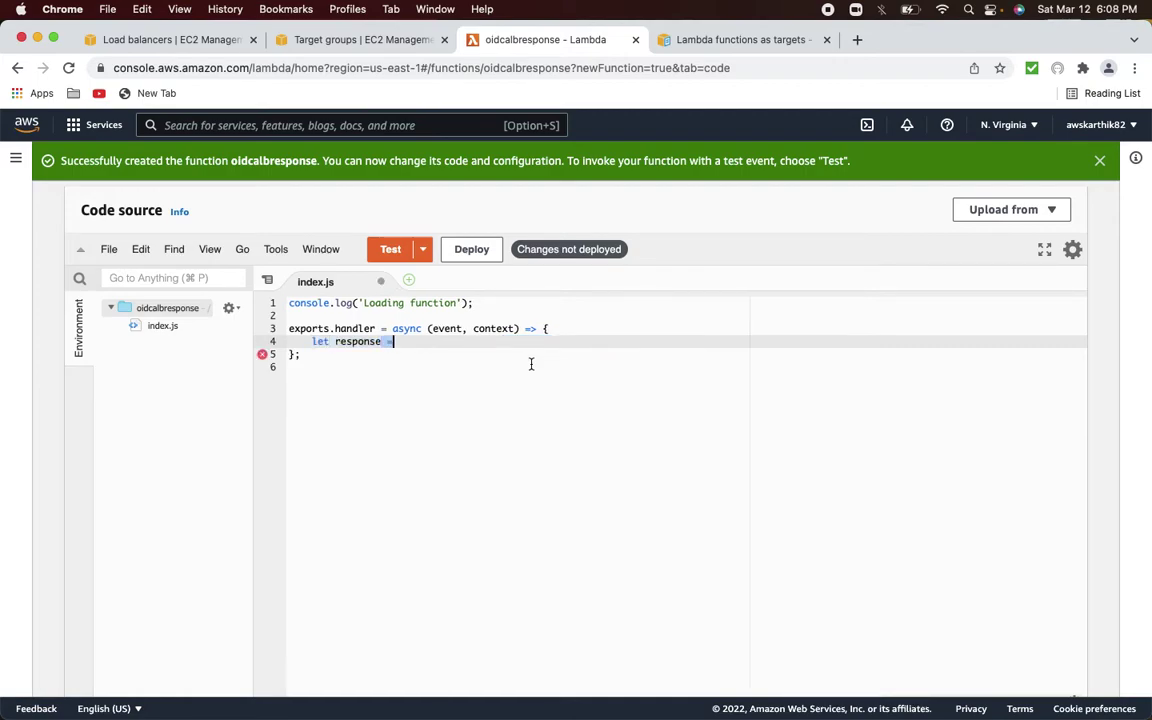
pyautogui.press('super+shift+z')
pyautogui.press('super+shift+z')
pyautogui.press('super+shift+z')
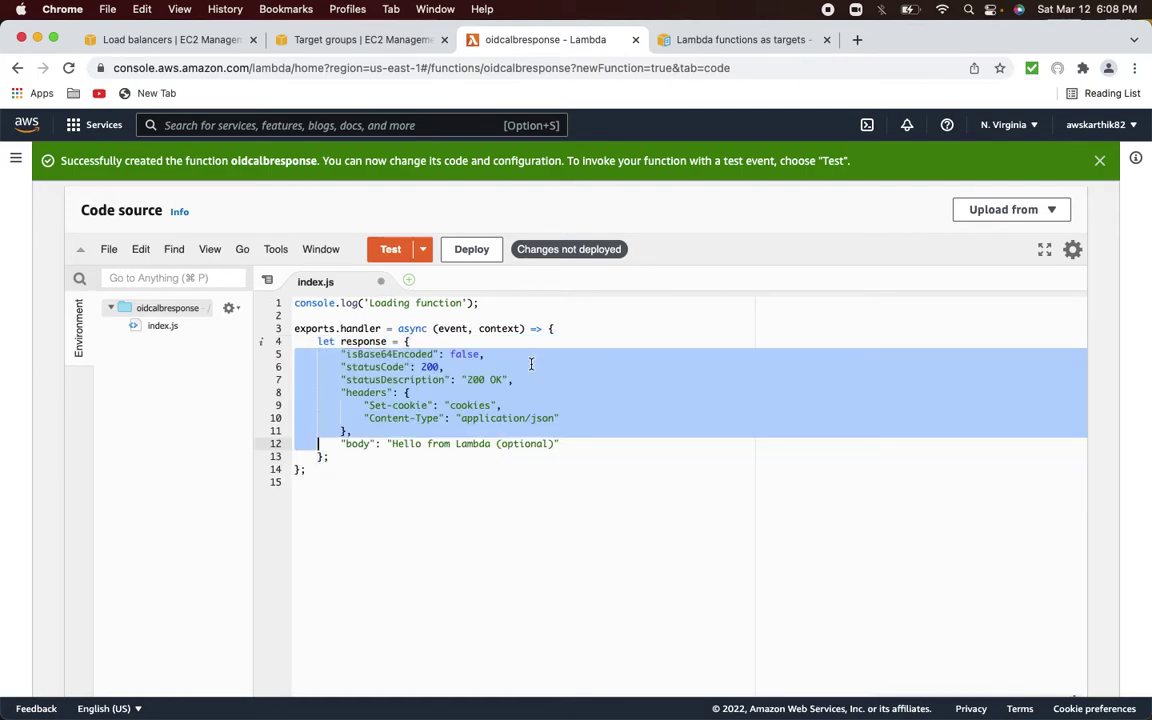
pyautogui.press('super+shift+z')
pyautogui.press('super+shift+z')
pyautogui.press('super+shift+z')
pyautogui.press('super+shift+z')
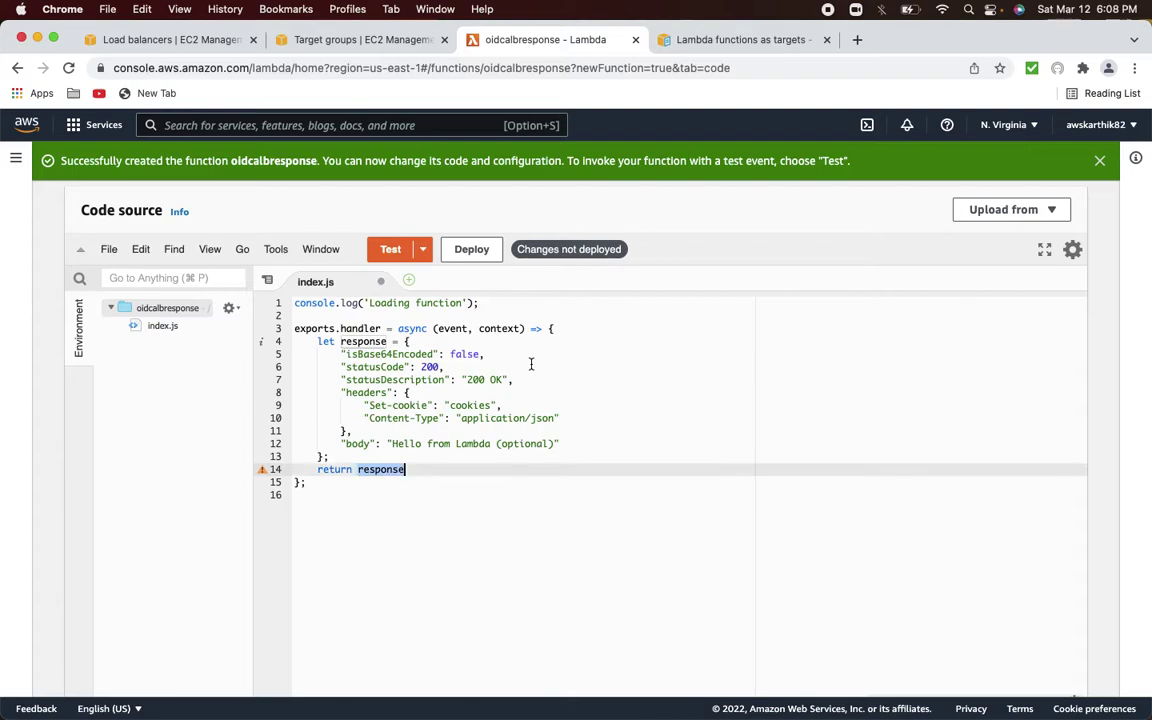
pyautogui.press('super+shift+z')
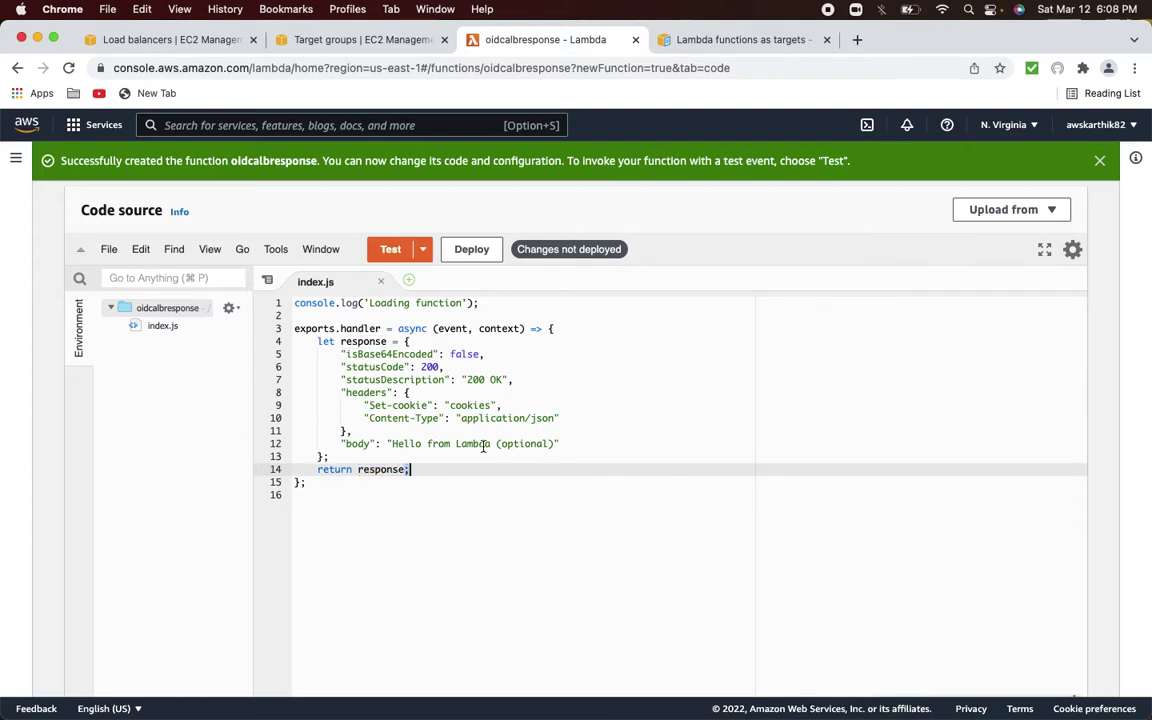
# Replace the response's body text with the copied expression JSON.stringify(event, null, 2).
pyautogui.moveTo(387, 443); pyautogui.dragTo(573, 443)
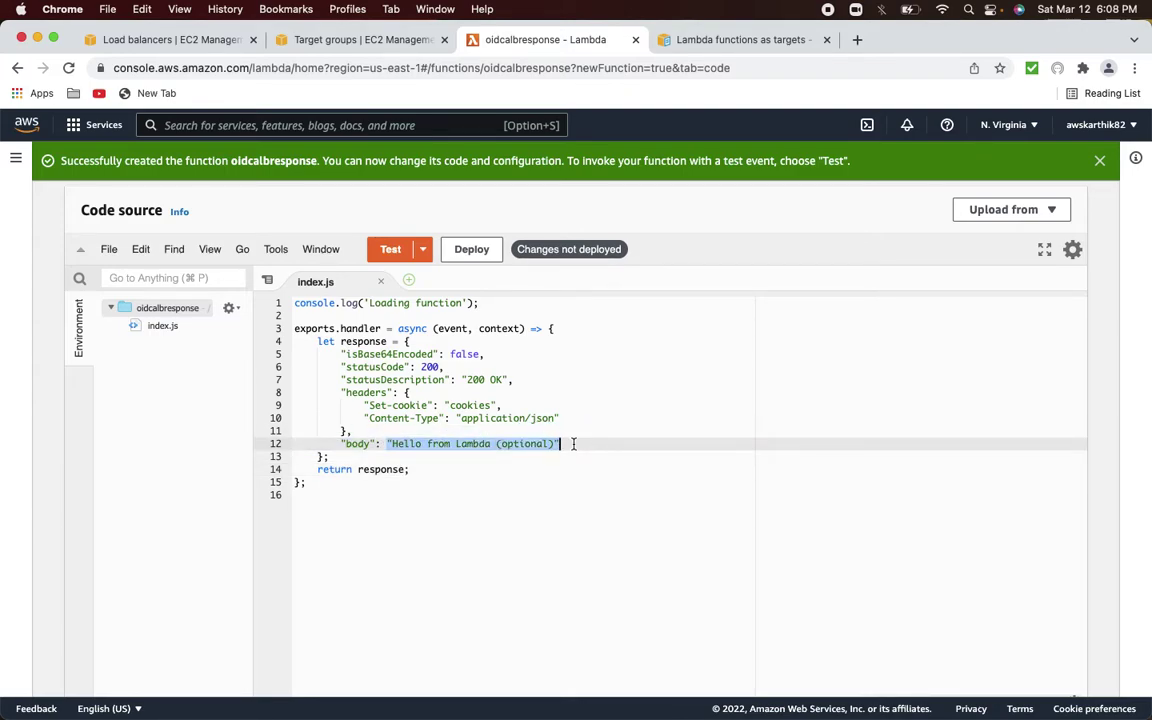
pyautogui.press('super+v')
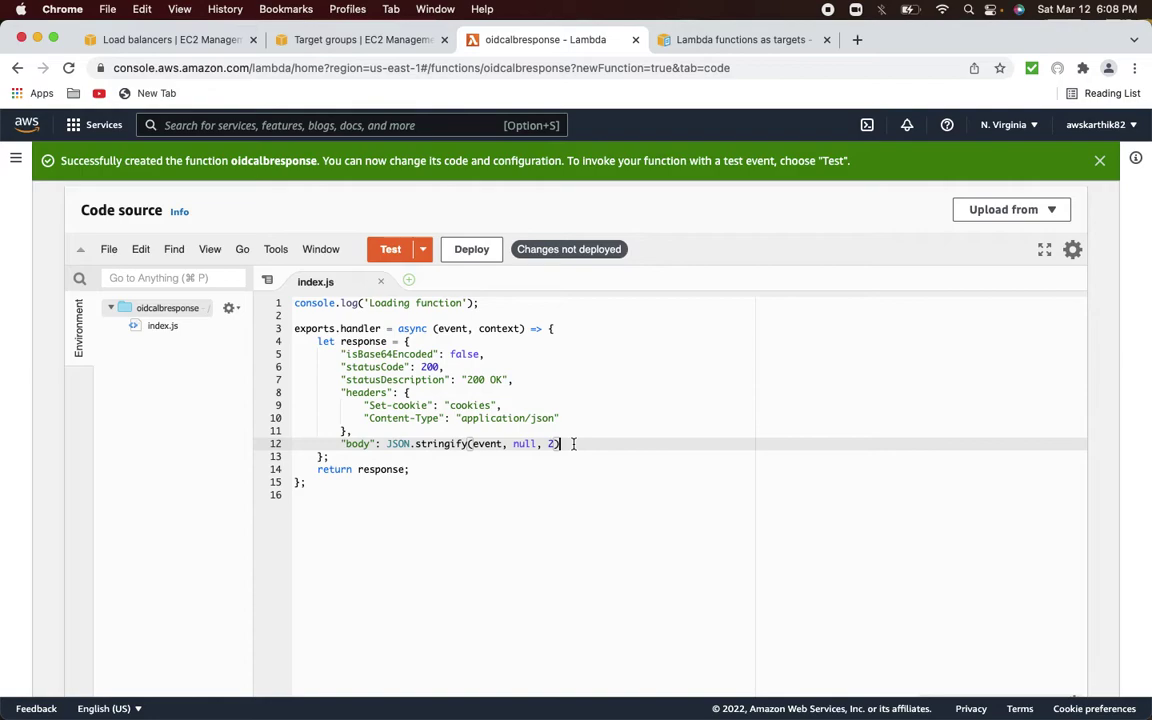
pyautogui.press('Down')
pyautogui.press('Down')
pyautogui.press('Down')
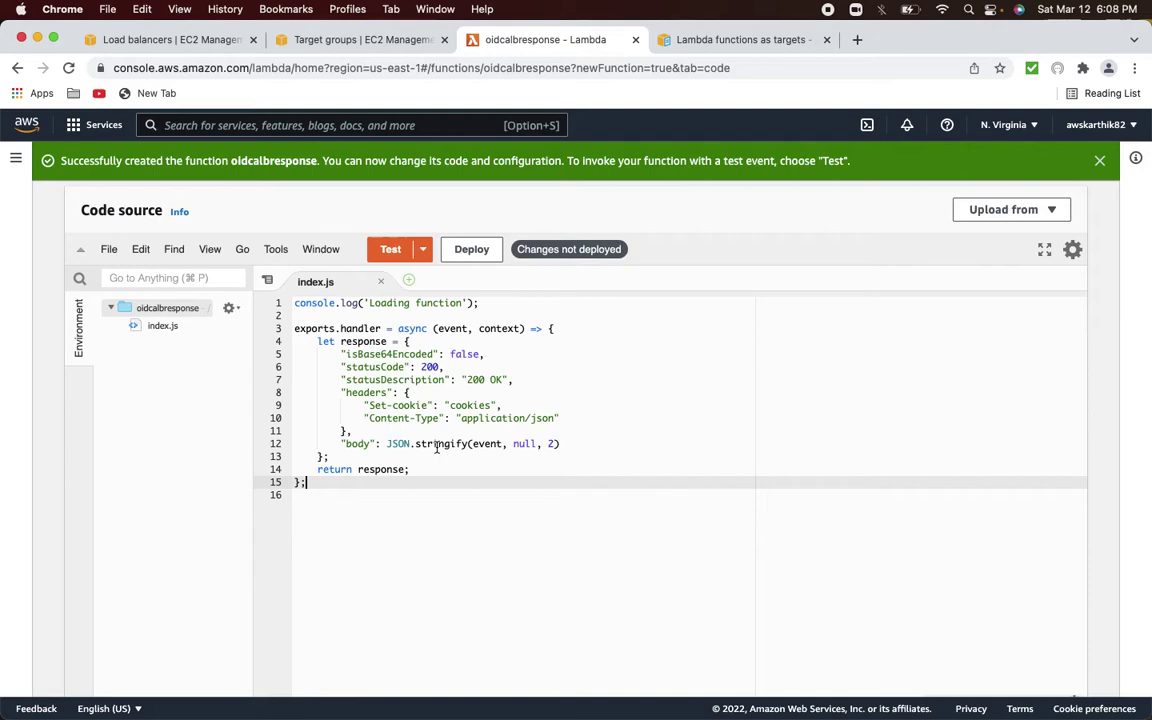
# Check the body key and the handler's event parameter, and deploy the updated function code.
pyautogui.click(358, 445)
pyautogui.doubleClick(358, 445)
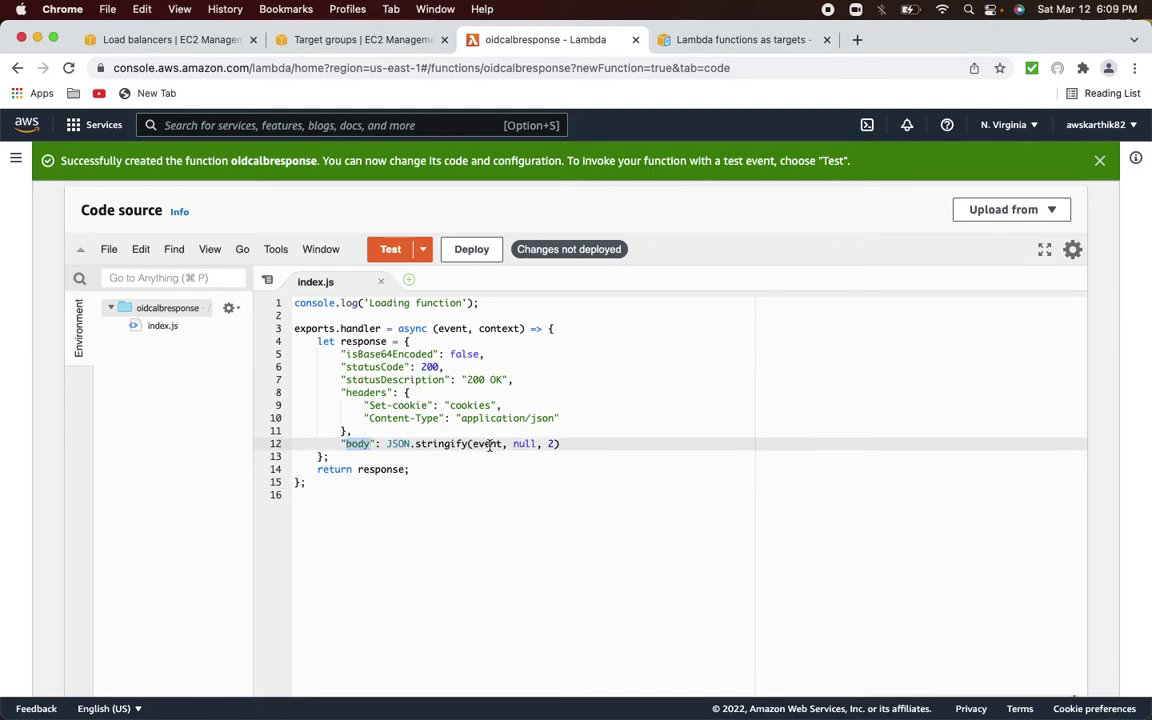
pyautogui.doubleClick(449, 329)
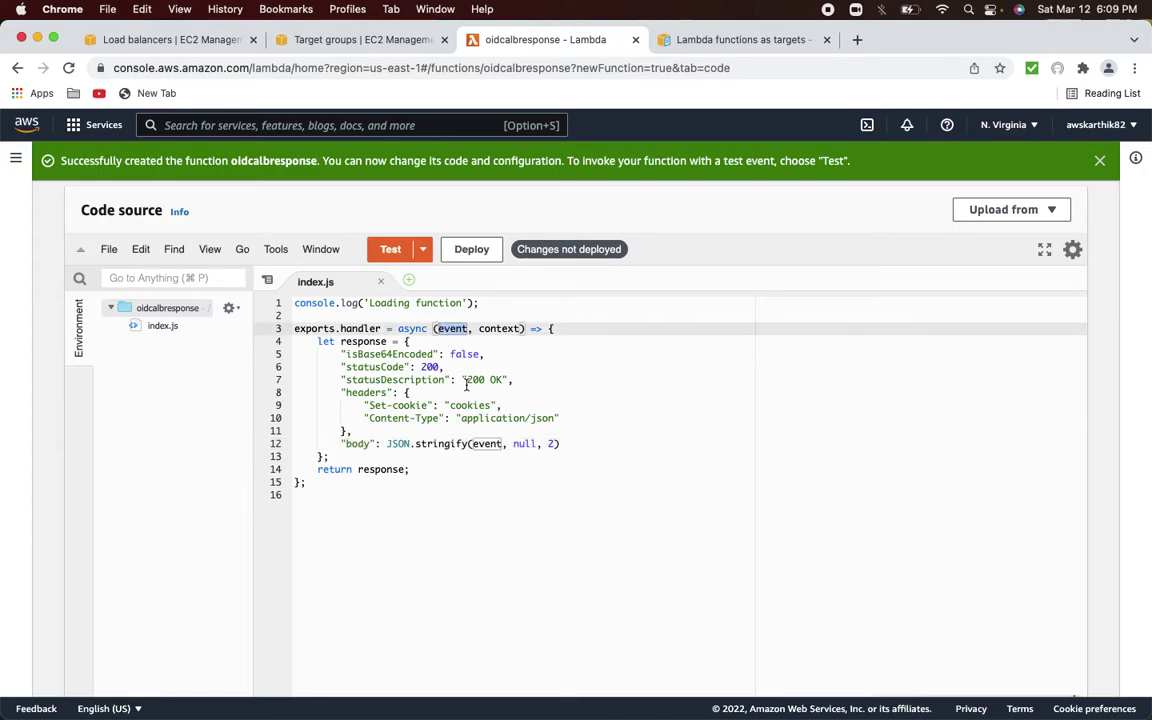
pyautogui.click(470, 250)
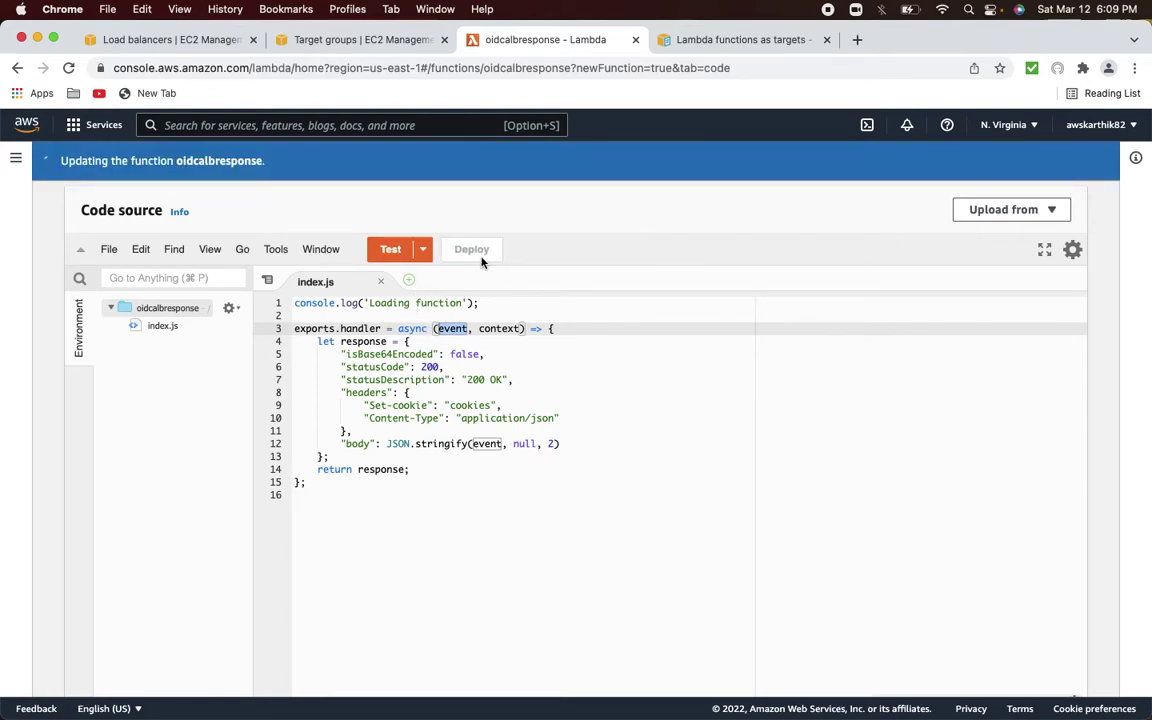
# Create a new test event named test from the hello-world template.
pyautogui.click(392, 251)
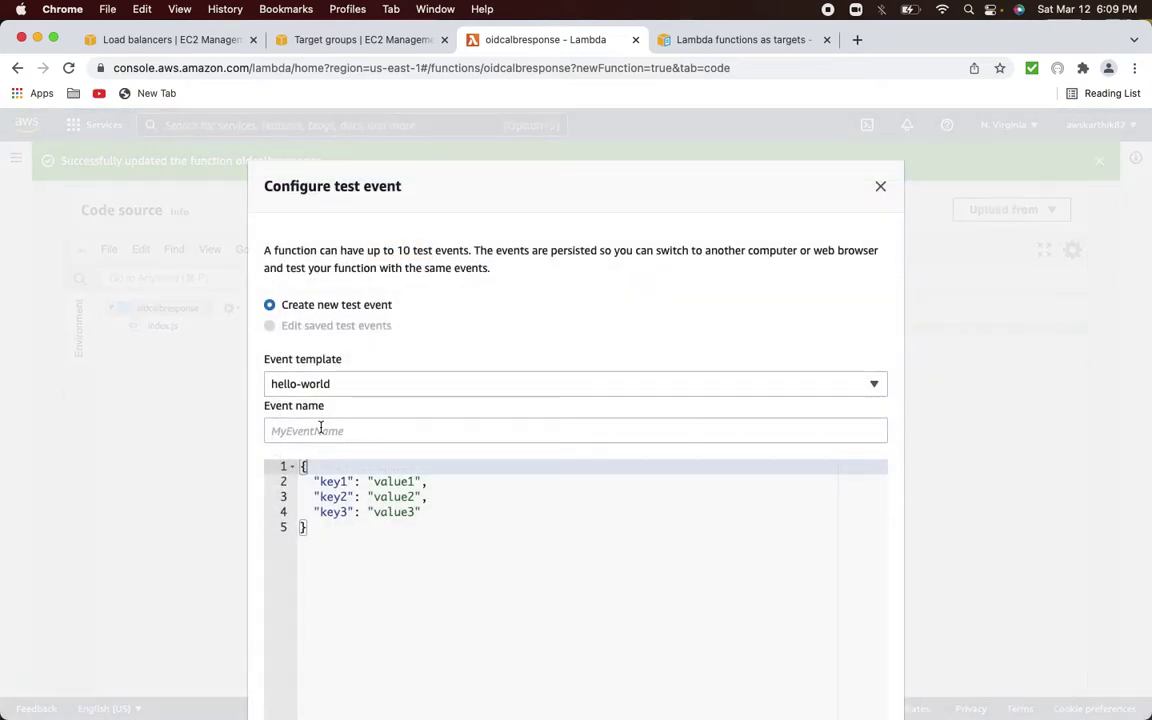
pyautogui.click(312, 386)
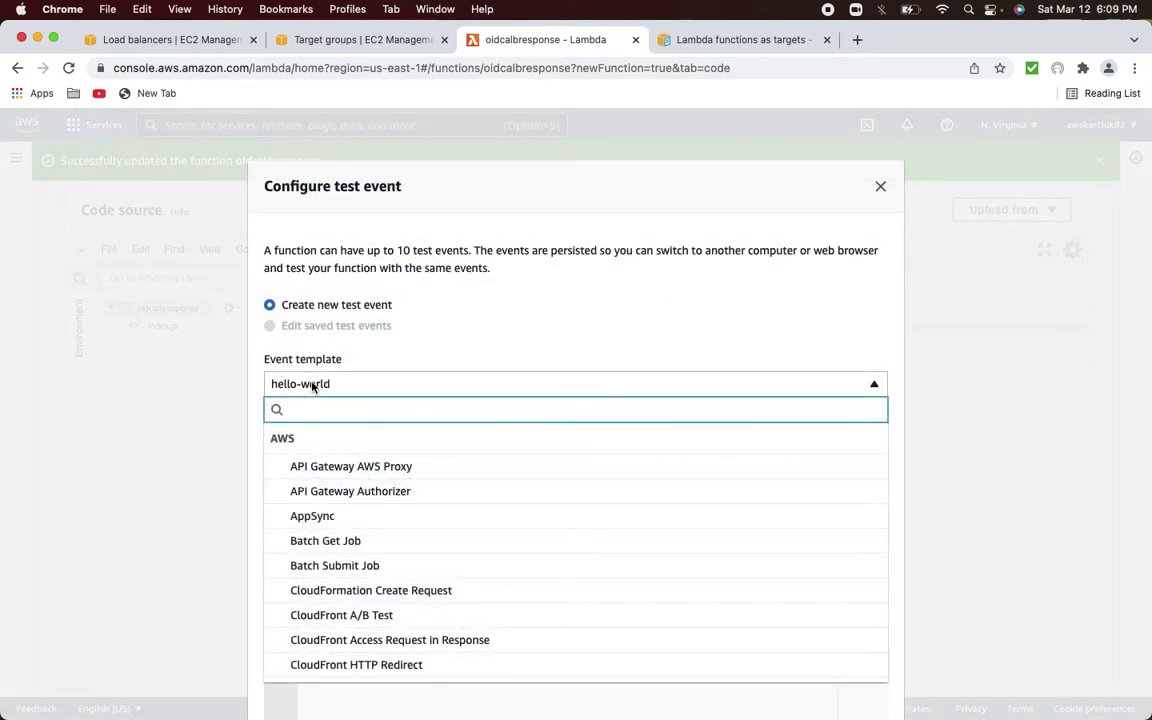
pyautogui.click(312, 386)
pyautogui.click(305, 428)
pyautogui.write('test')
pyautogui.scroll(-5, 527, 486)
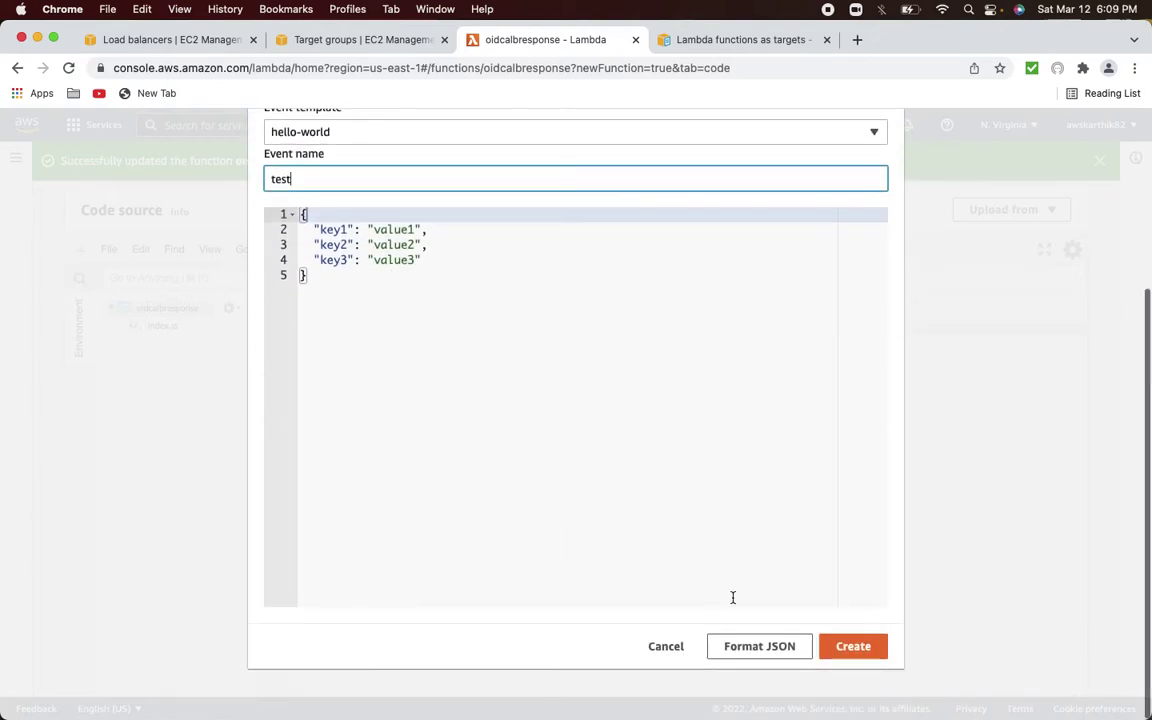
pyautogui.click(853, 647)
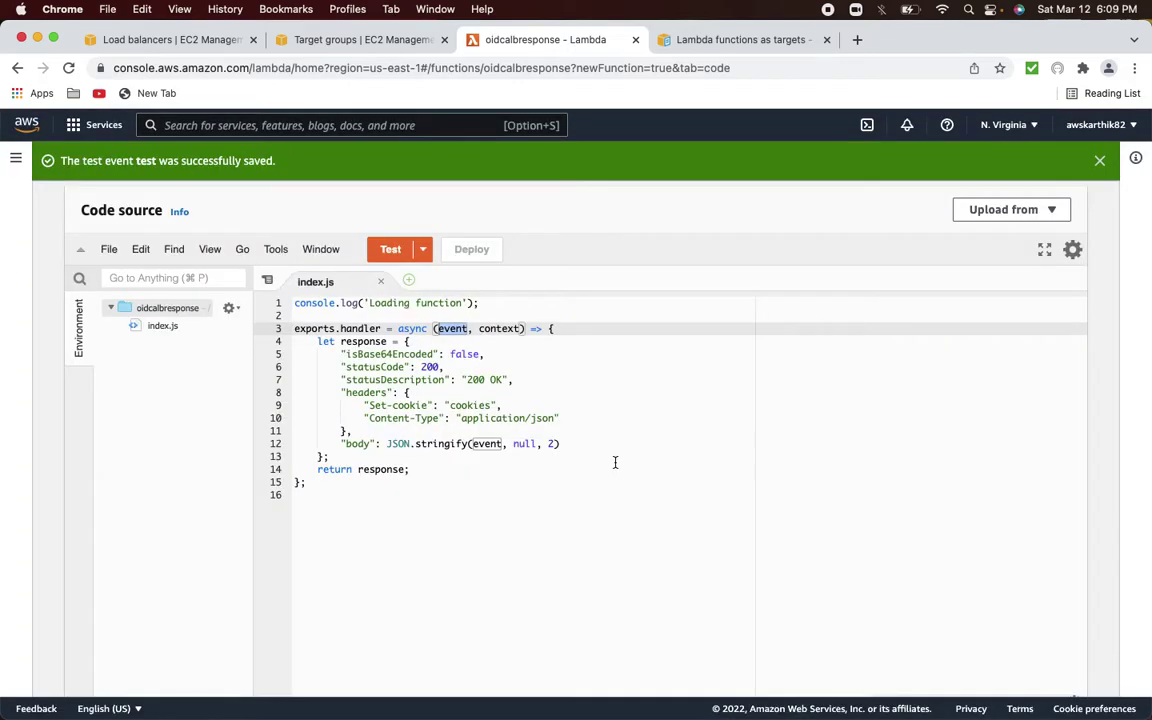
# Run the function with the test event and examine the returned response, especially its body.
pyautogui.click(391, 250)
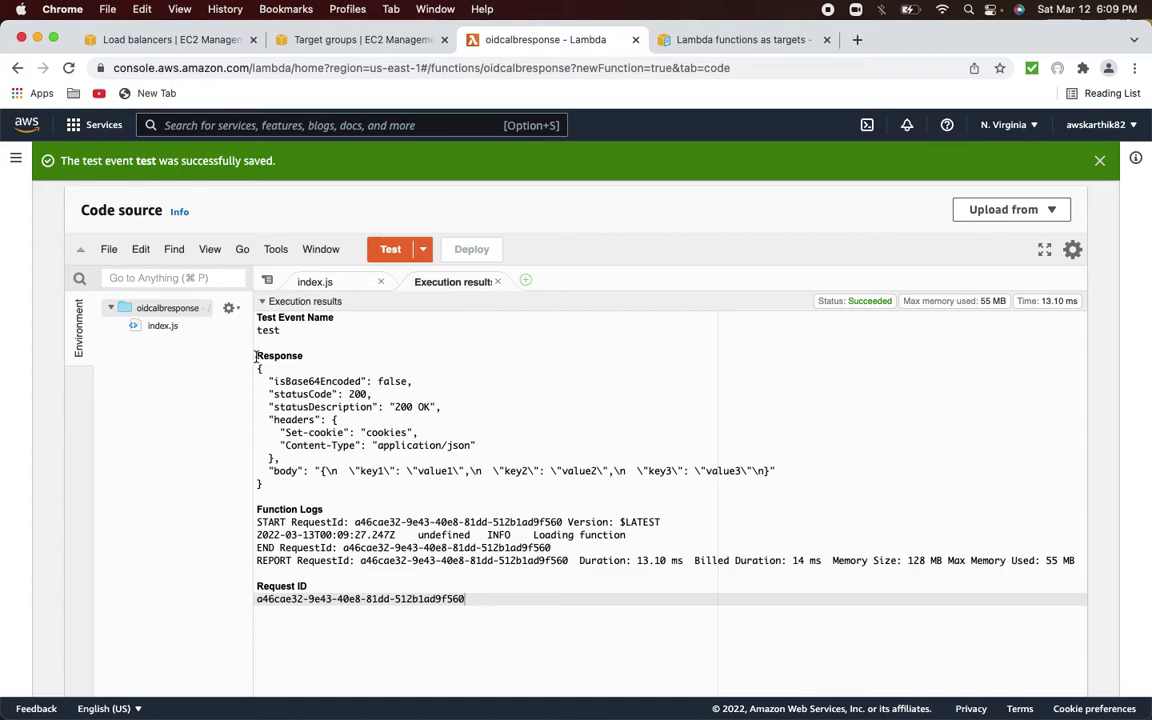
pyautogui.moveTo(255, 357); pyautogui.dragTo(599, 458)
pyautogui.click(260, 486)
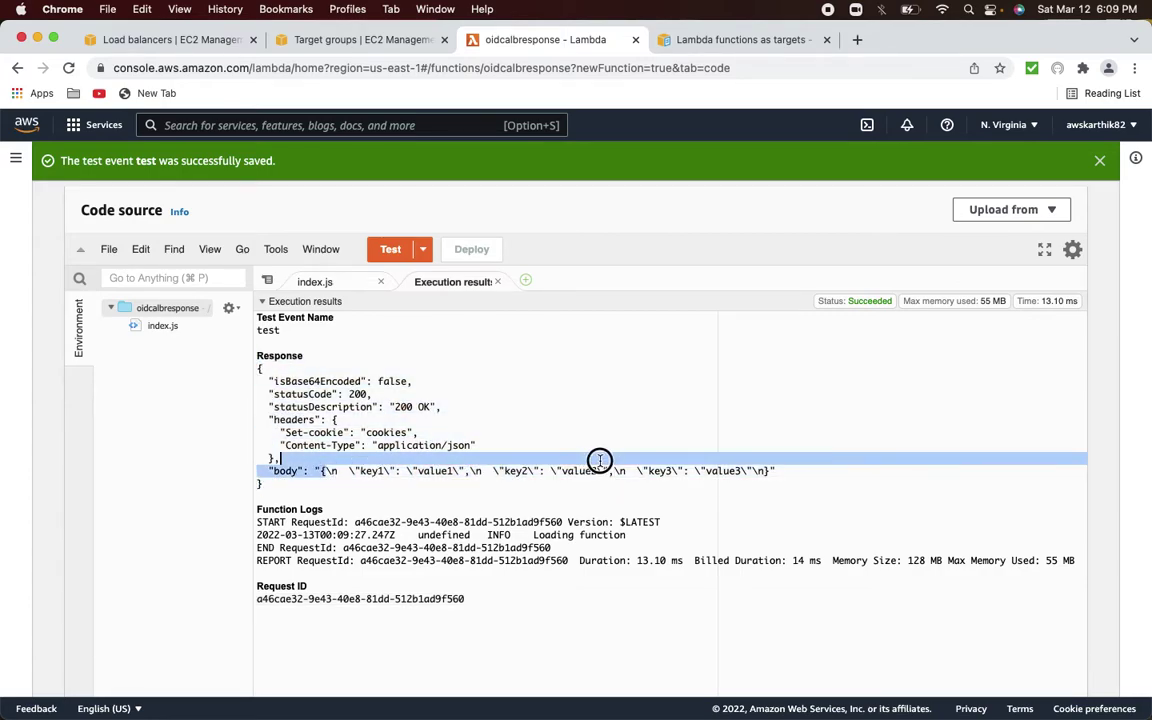
pyautogui.click(777, 471)
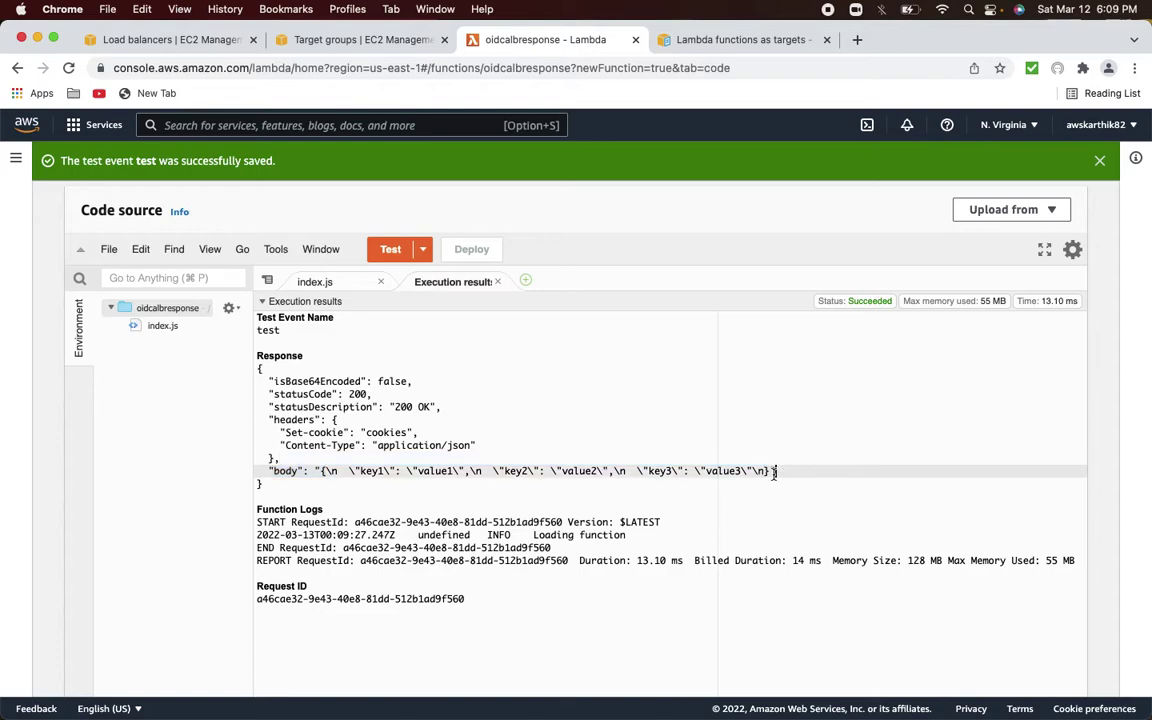
pyautogui.moveTo(293, 489); pyautogui.dragTo(260, 371)
pyautogui.click(363, 477)
pyautogui.moveTo(314, 471); pyautogui.dragTo(799, 469)
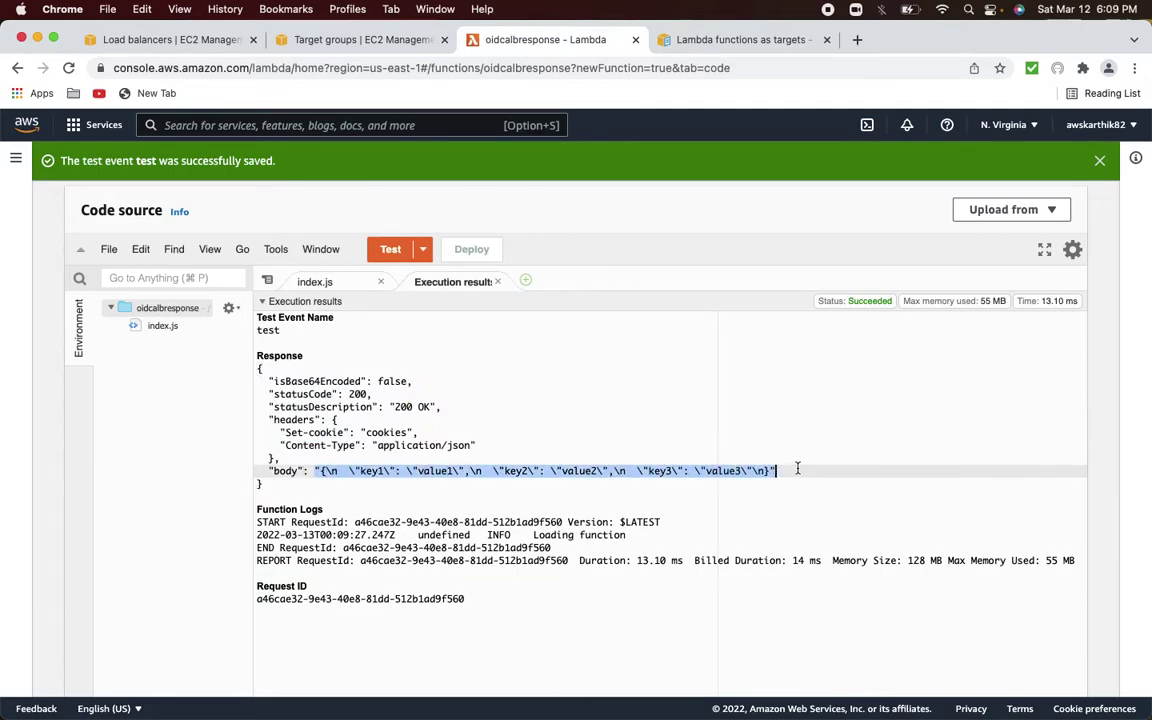
pyautogui.click(796, 469)
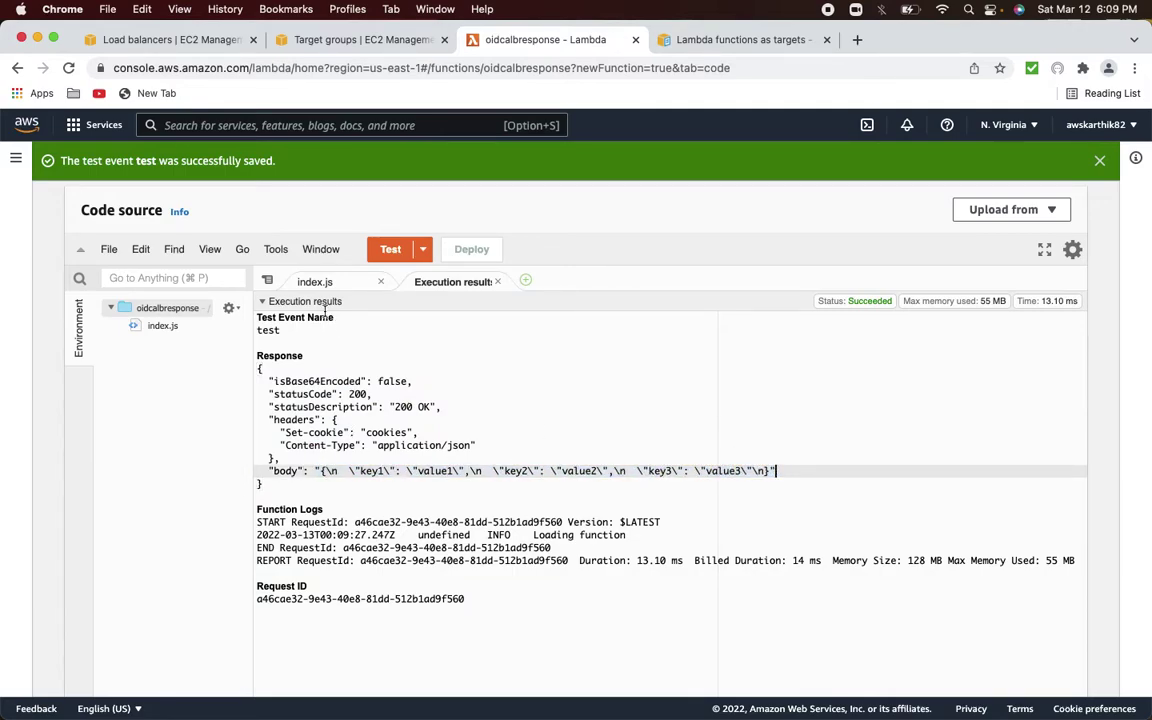
# Close the execution results and review the body's JSON.stringify expression in index.js and the function overview.
pyautogui.click(497, 281)
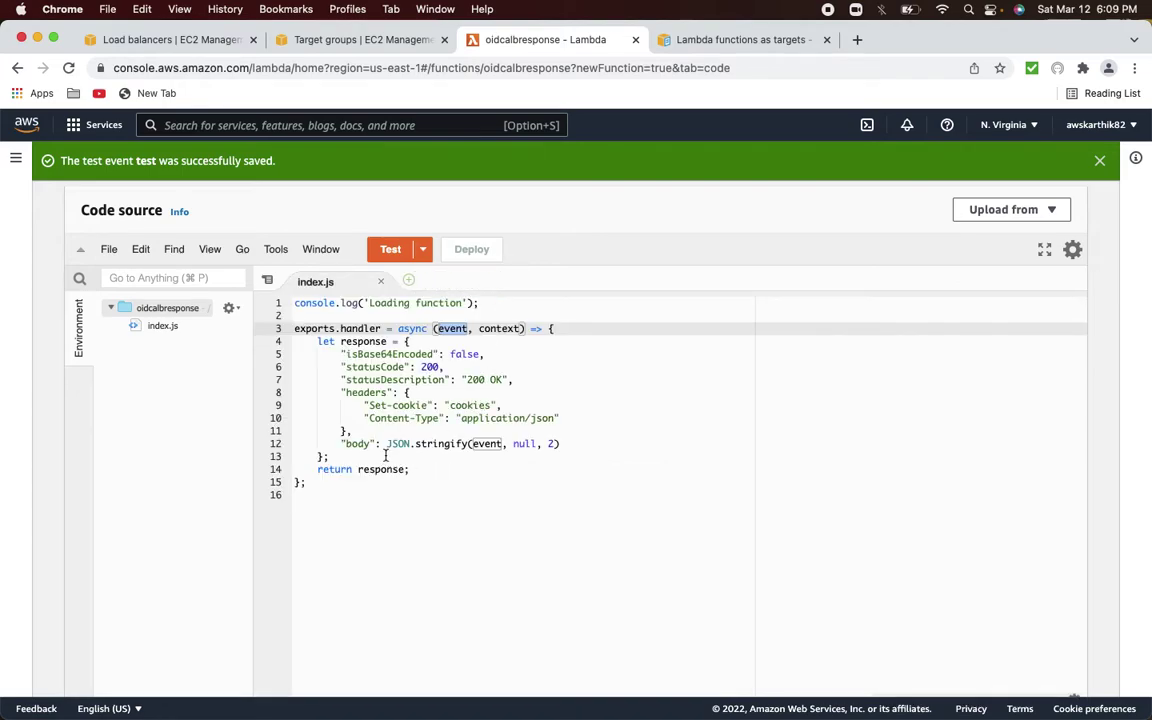
pyautogui.click(388, 444)
pyautogui.moveTo(388, 444); pyautogui.dragTo(457, 444)
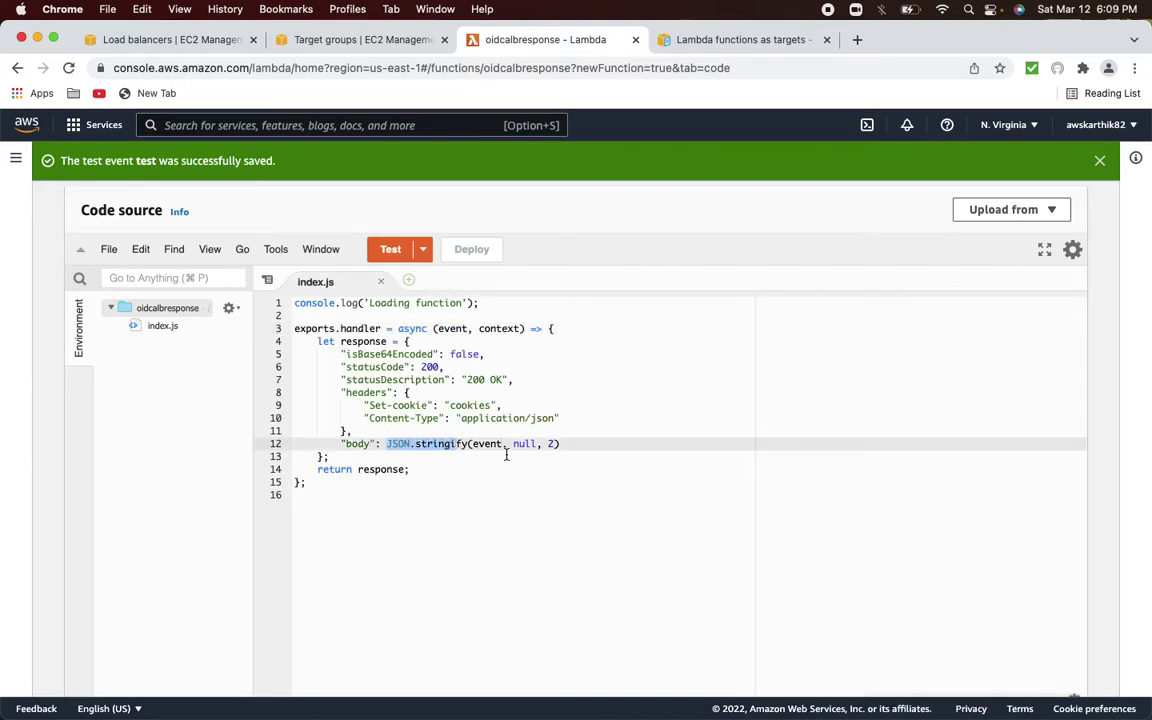
pyautogui.hotkey('shift', 'Right')
pyautogui.hotkey('shift', 'Right')
pyautogui.hotkey('shift', 'Left')
pyautogui.hotkey('shift', 'Left')
pyautogui.scroll(8, 367, 367)
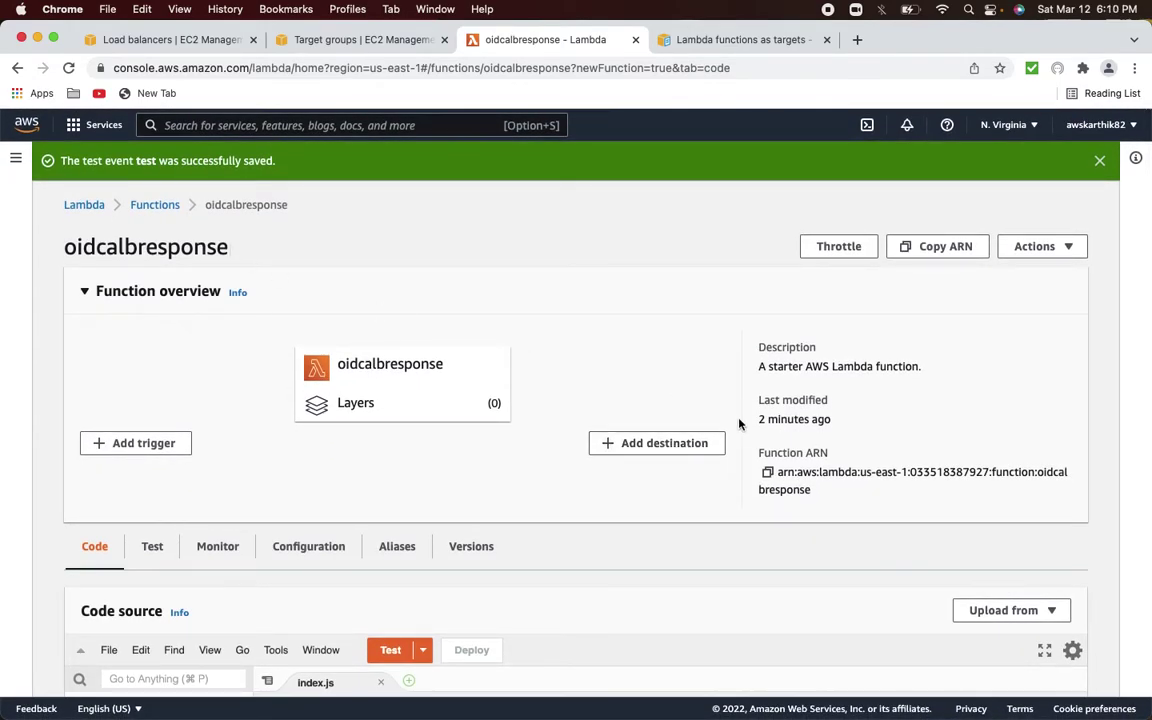
# Return to the target group's target registration and check the list of selectable Lambda functions for oidcalbresponse.
pyautogui.click(330, 40)
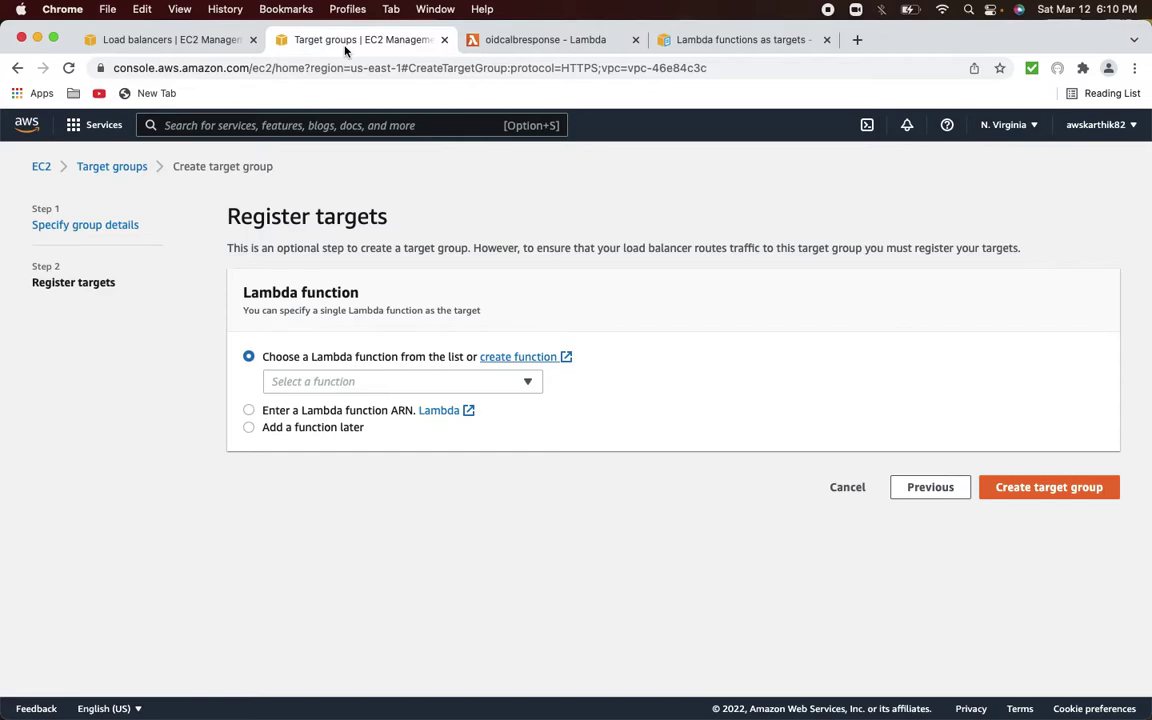
pyautogui.click(250, 411)
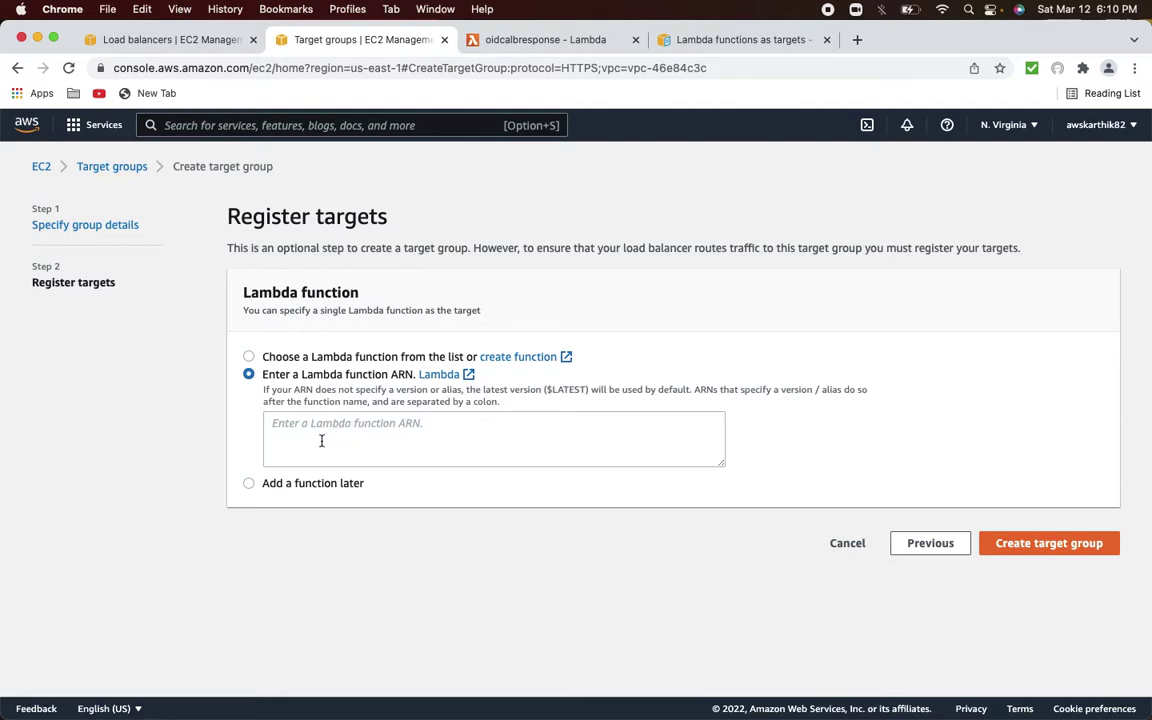
pyautogui.click(249, 356)
pyautogui.click(469, 380)
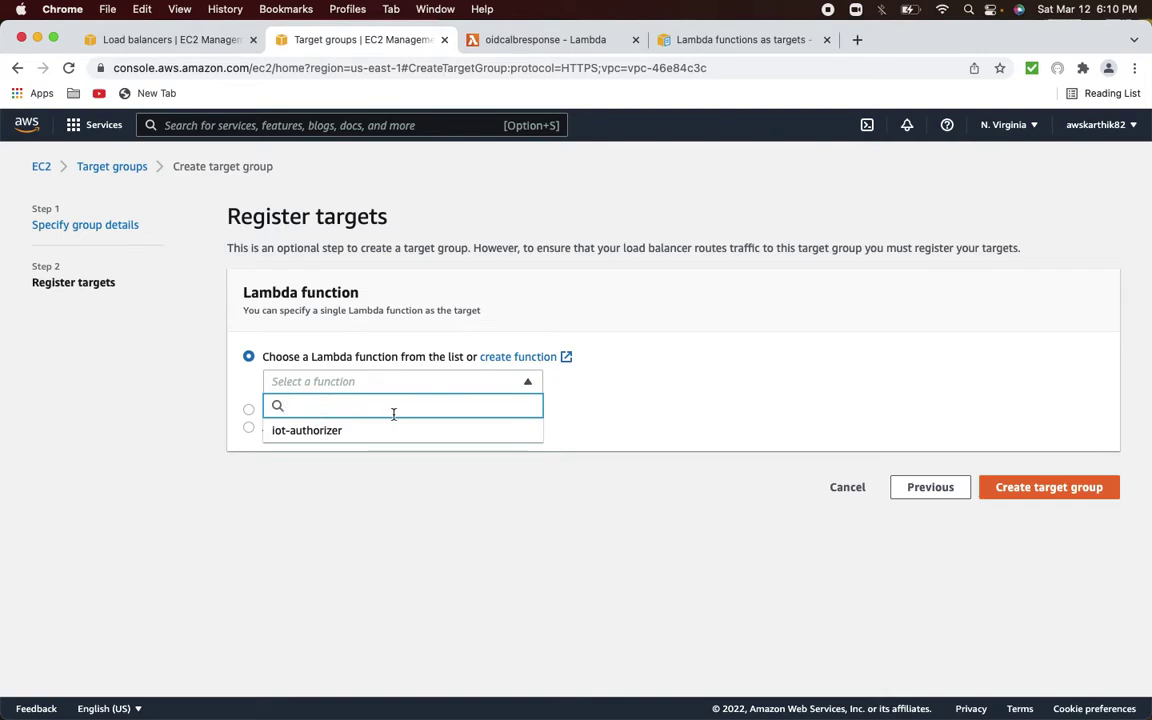
pyautogui.click(405, 488)
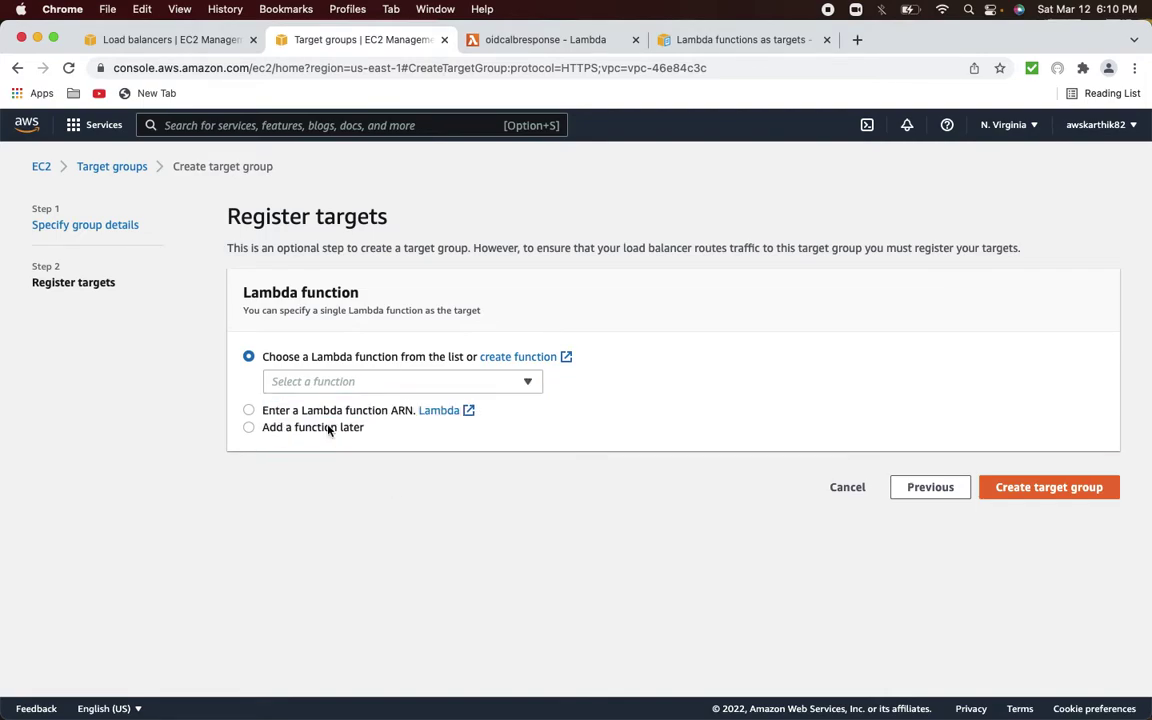
# Register the oidcalbresponse function as the target by its function ARN copied from Lambda, and create the target group.
pyautogui.click(248, 411)
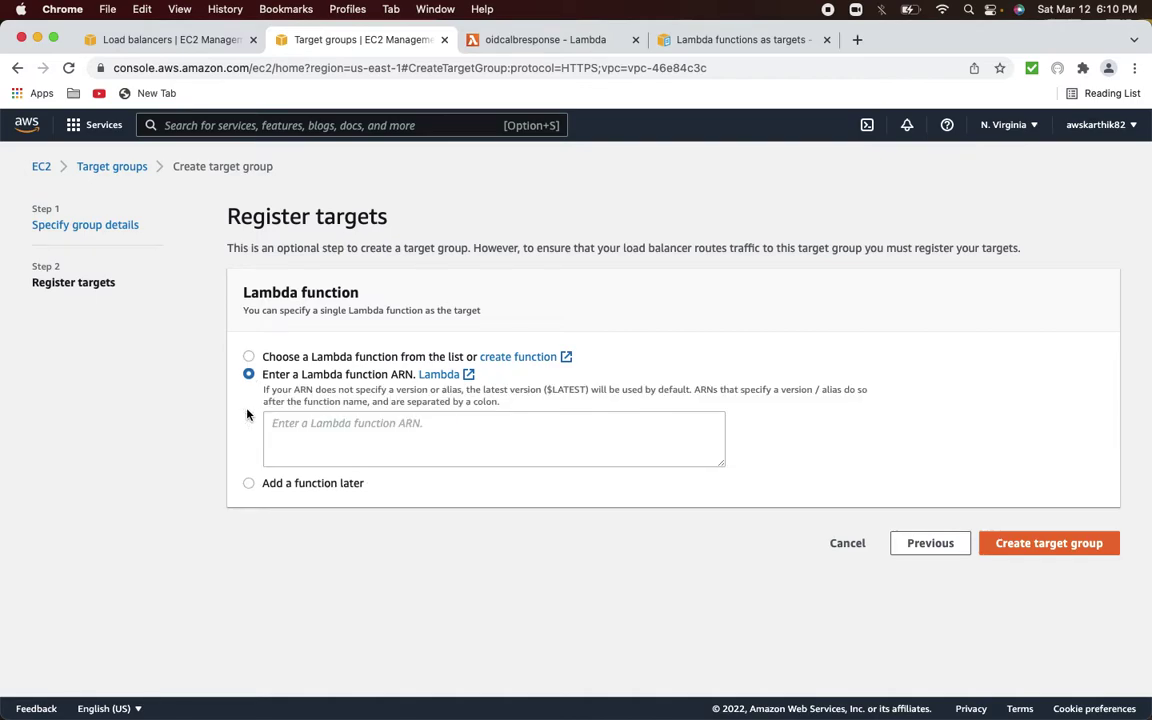
pyautogui.click(531, 40)
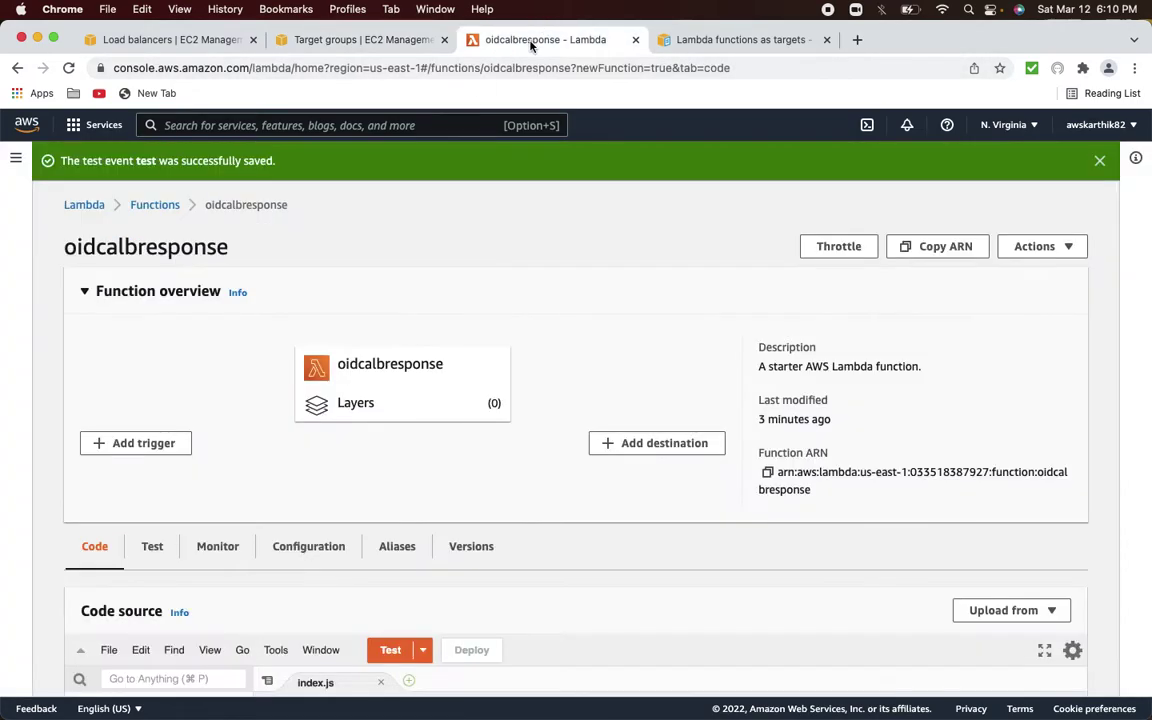
pyautogui.moveTo(806, 491); pyautogui.dragTo(779, 476)
pyautogui.click(779, 476)
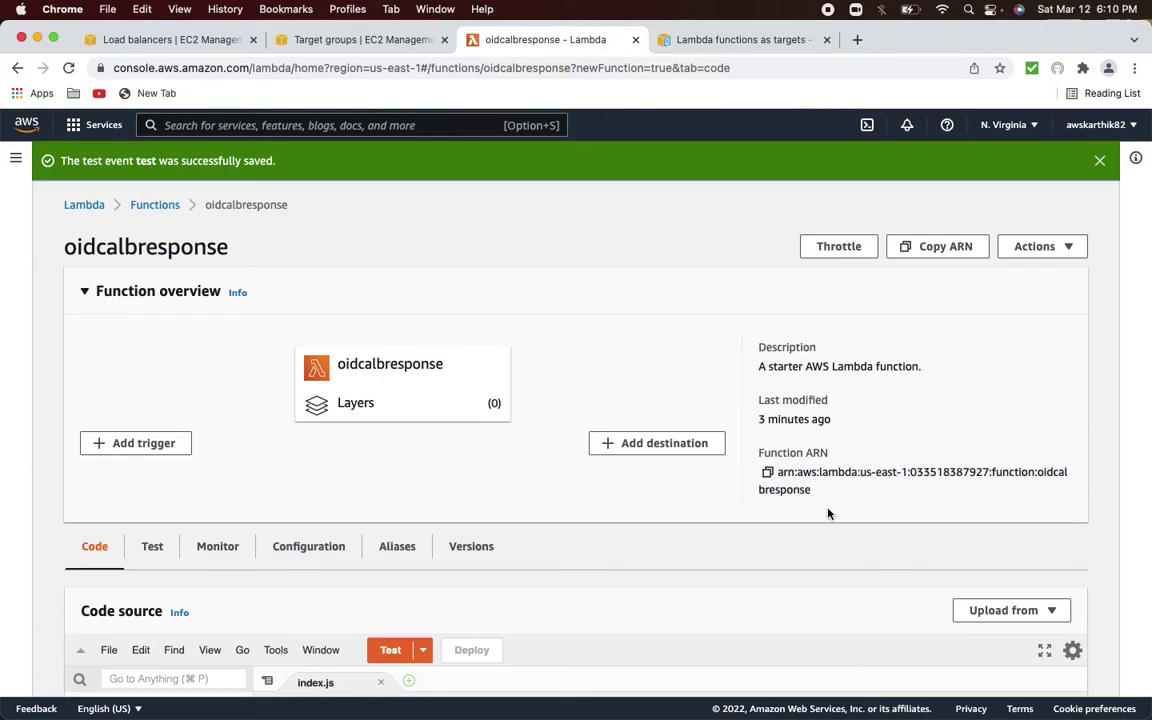
pyautogui.click(768, 472)
pyautogui.click(359, 45)
pyautogui.click(363, 452)
pyautogui.press('super+v')
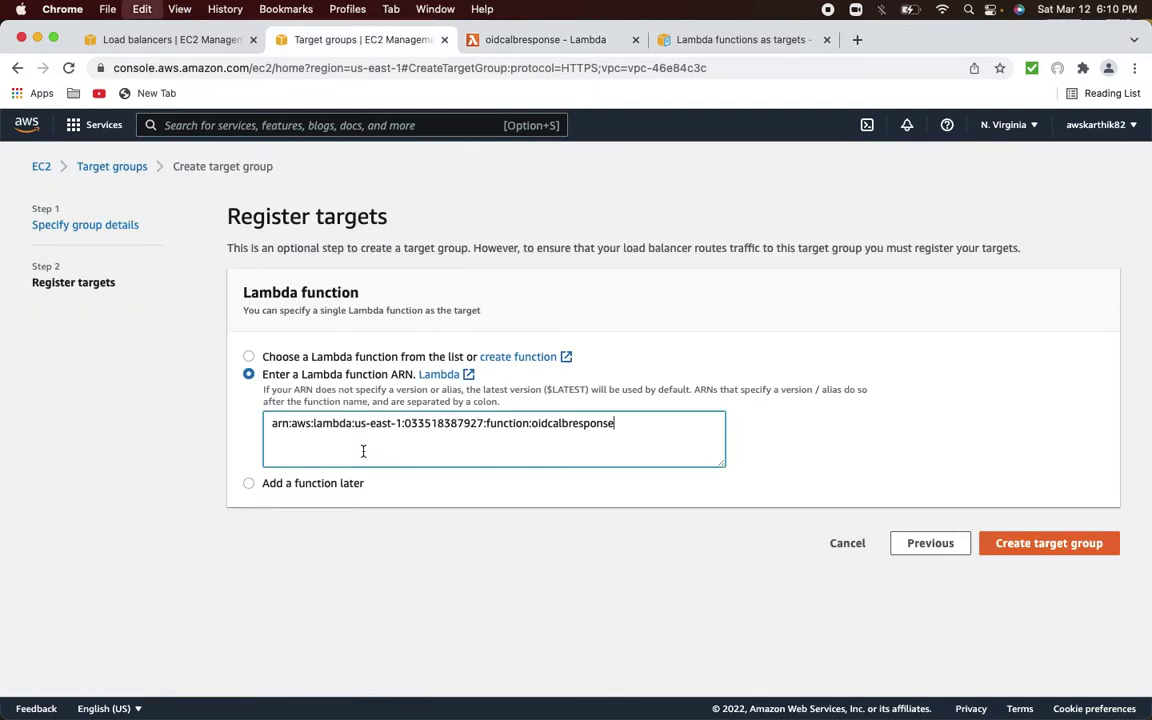
pyautogui.click(1066, 553)
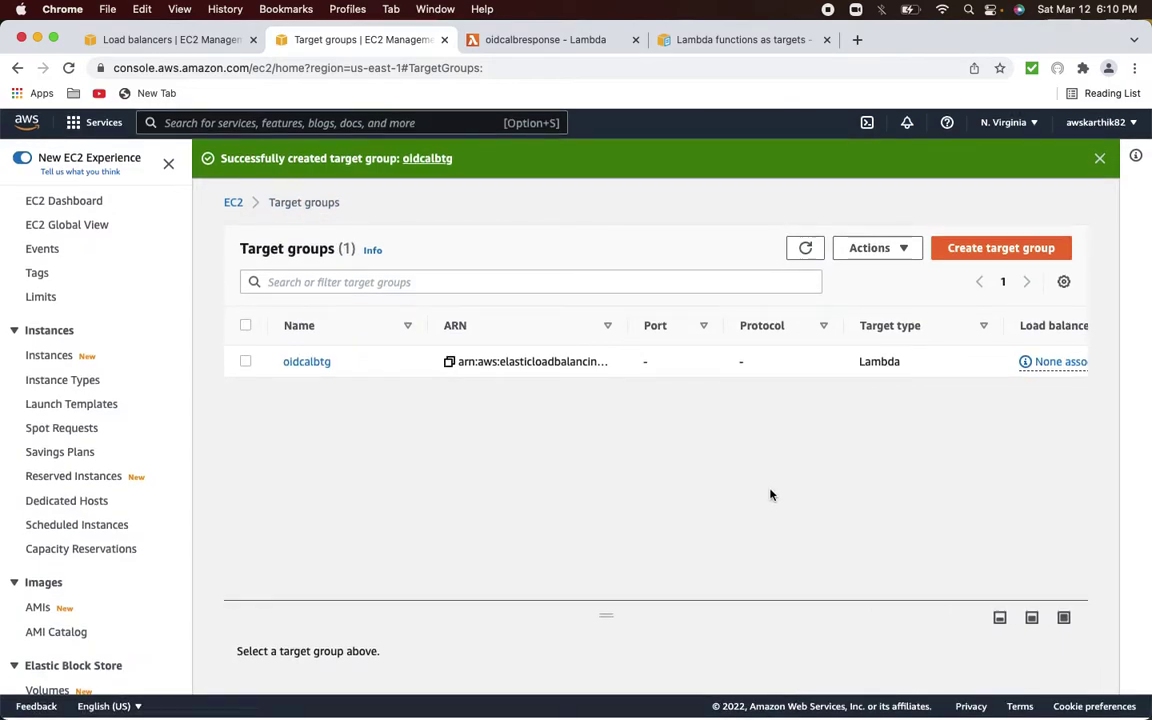
# Open the oidcalbtg target group and examine its registered target's health status, monitoring, tags and attributes.
pyautogui.click(307, 365)
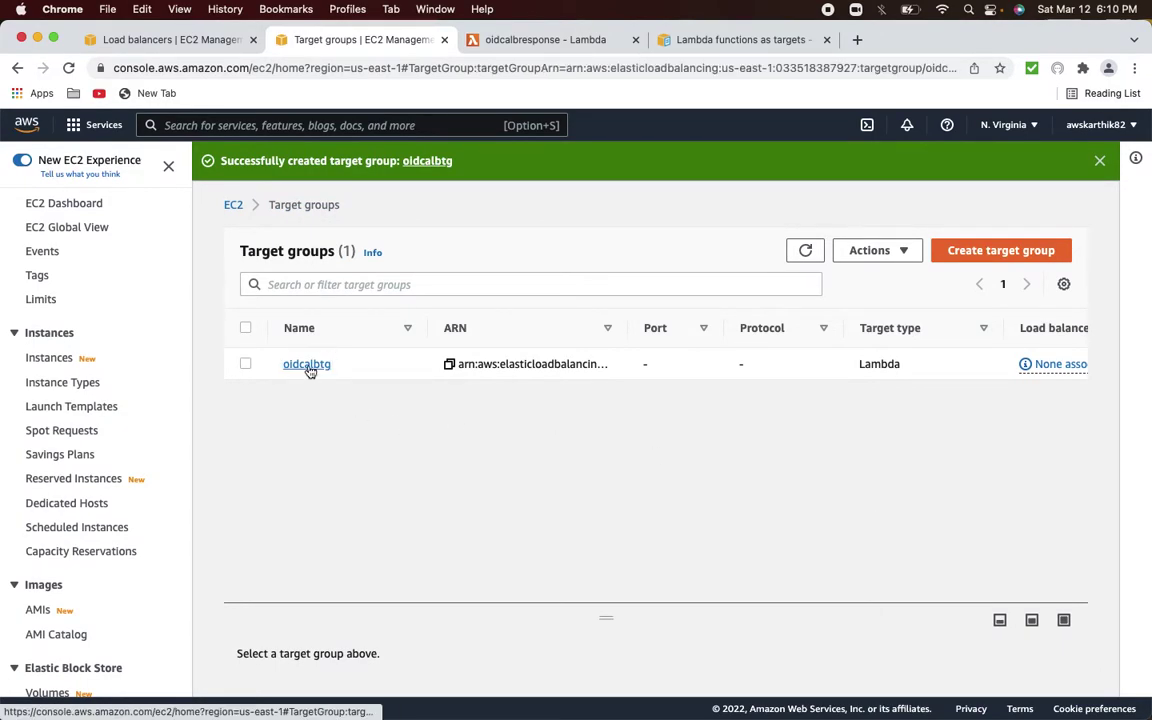
pyautogui.scroll(-2, 480, 537)
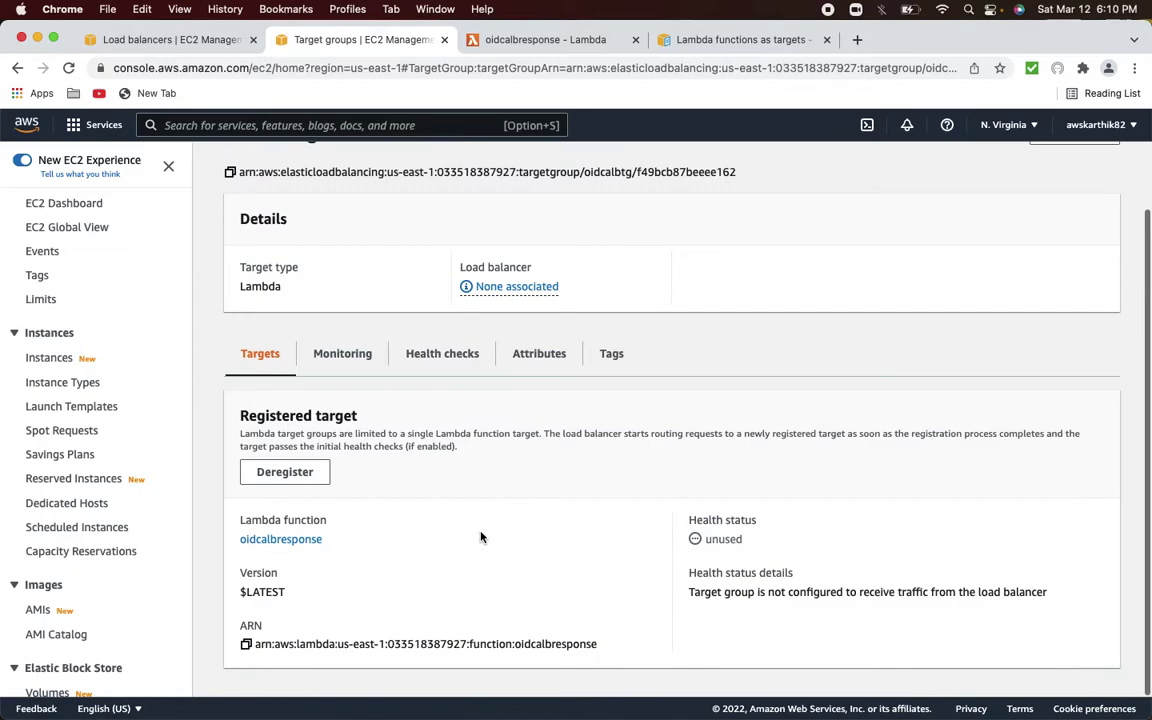
pyautogui.doubleClick(723, 543)
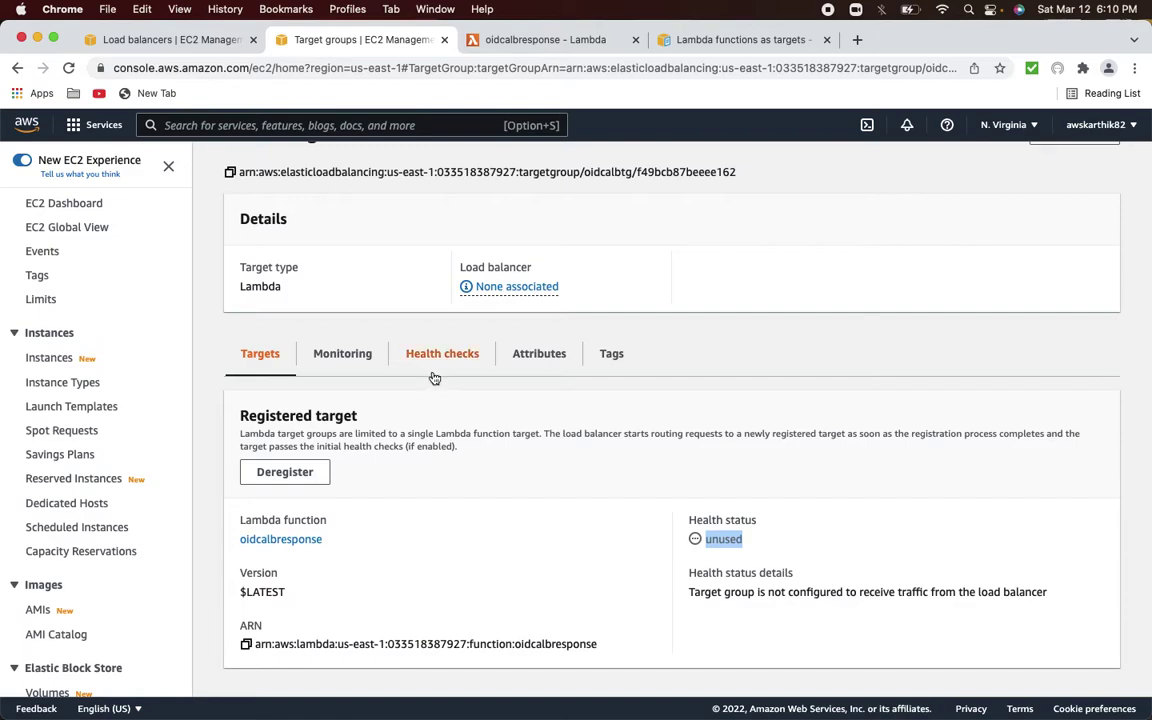
pyautogui.click(345, 354)
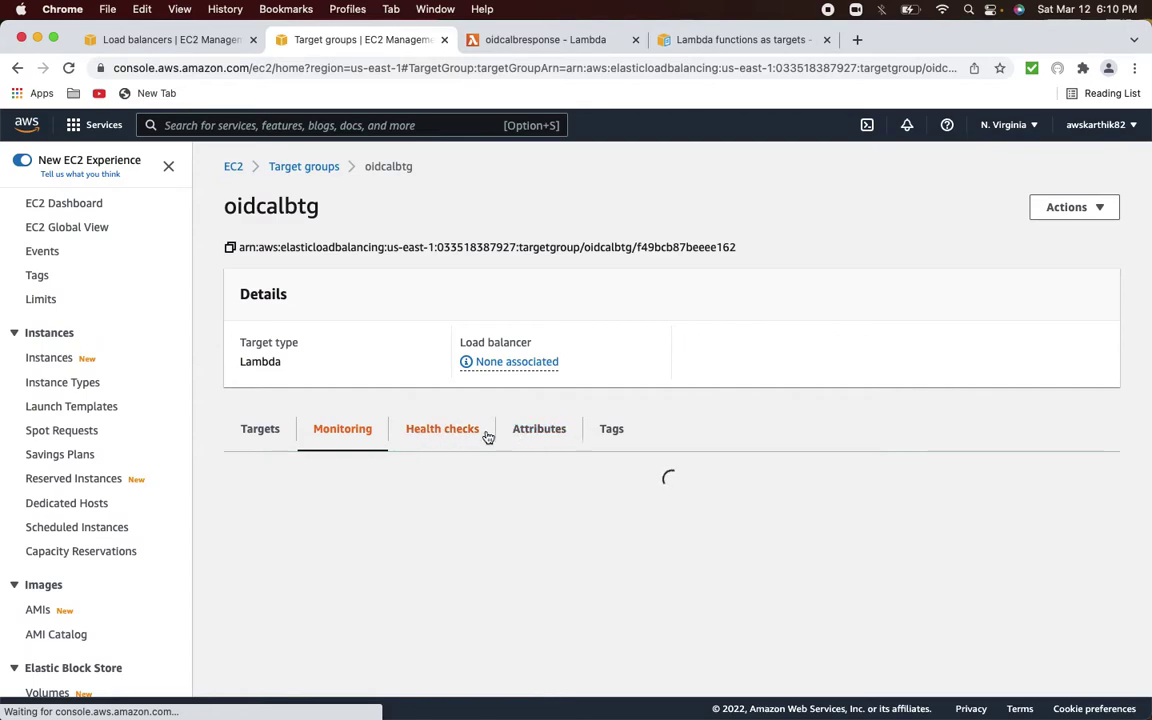
pyautogui.click(610, 430)
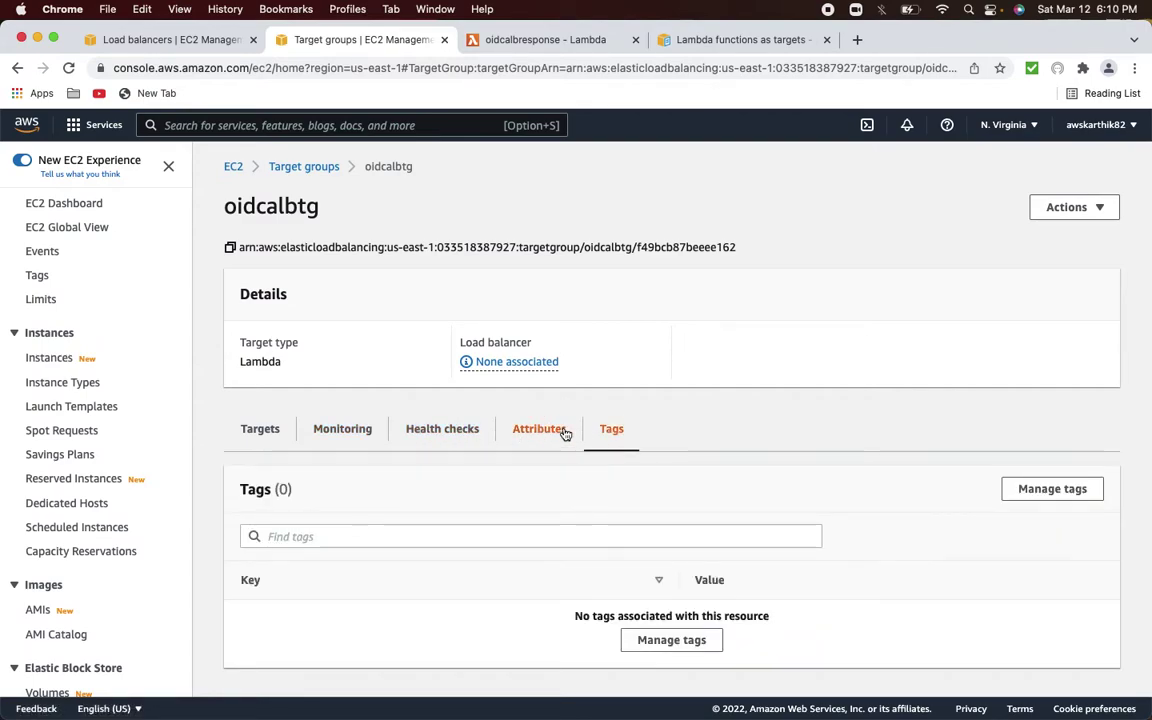
pyautogui.click(555, 435)
# Enable health checks for the oidcalbtg target group and set the healthy threshold to 2.
pyautogui.click(436, 440)
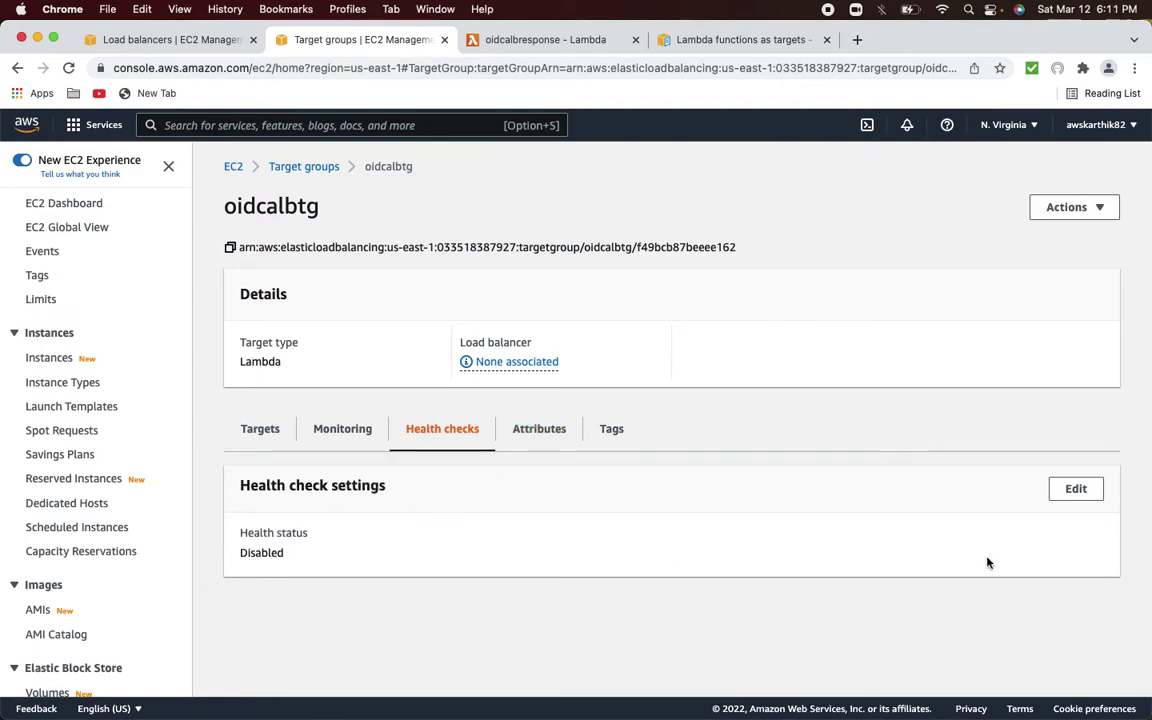
pyautogui.click(1075, 490)
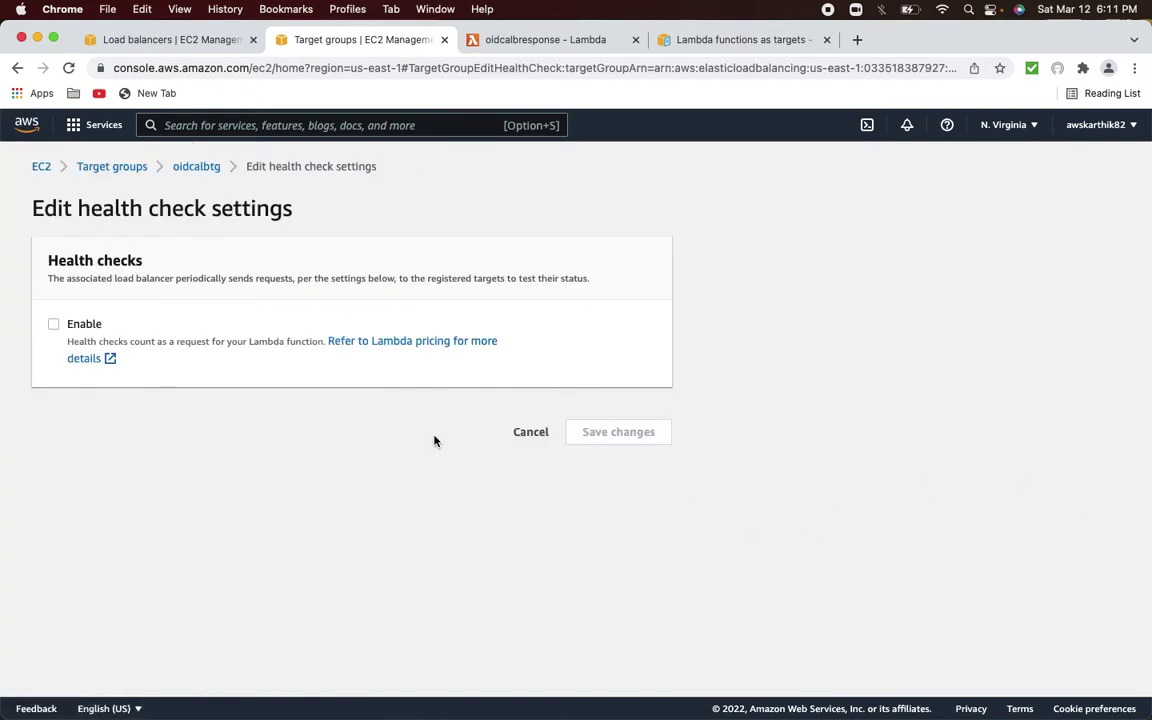
pyautogui.click(56, 330)
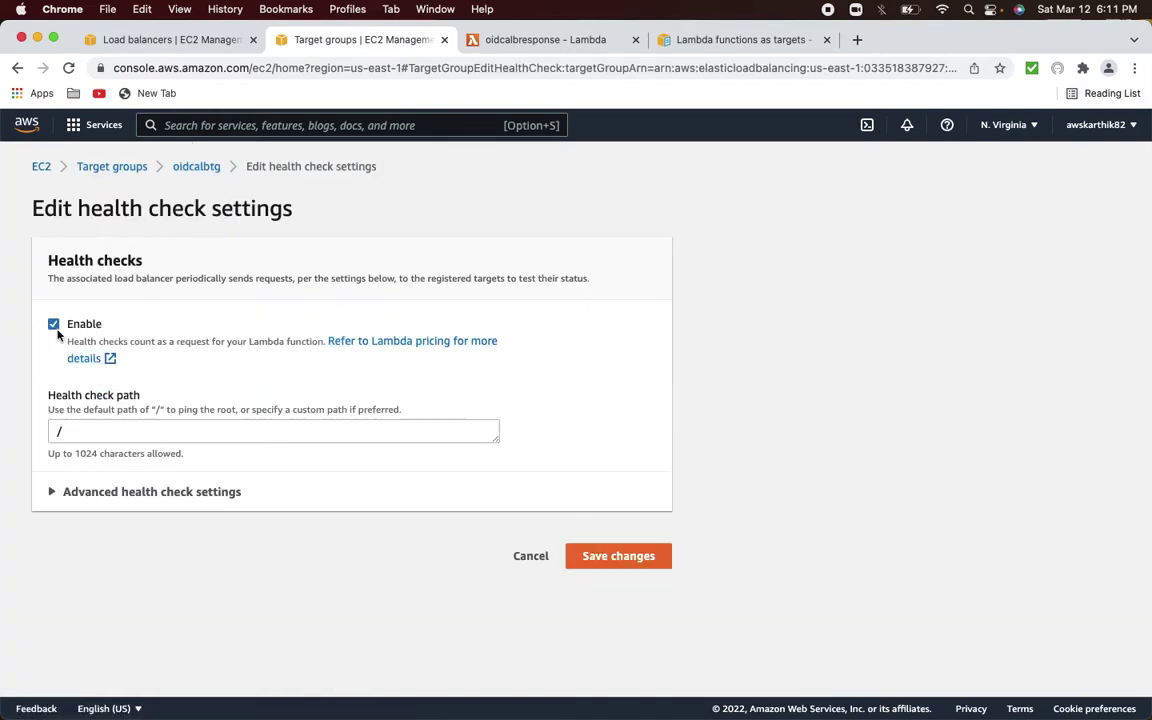
pyautogui.click(52, 490)
pyautogui.scroll(-4, 185, 530)
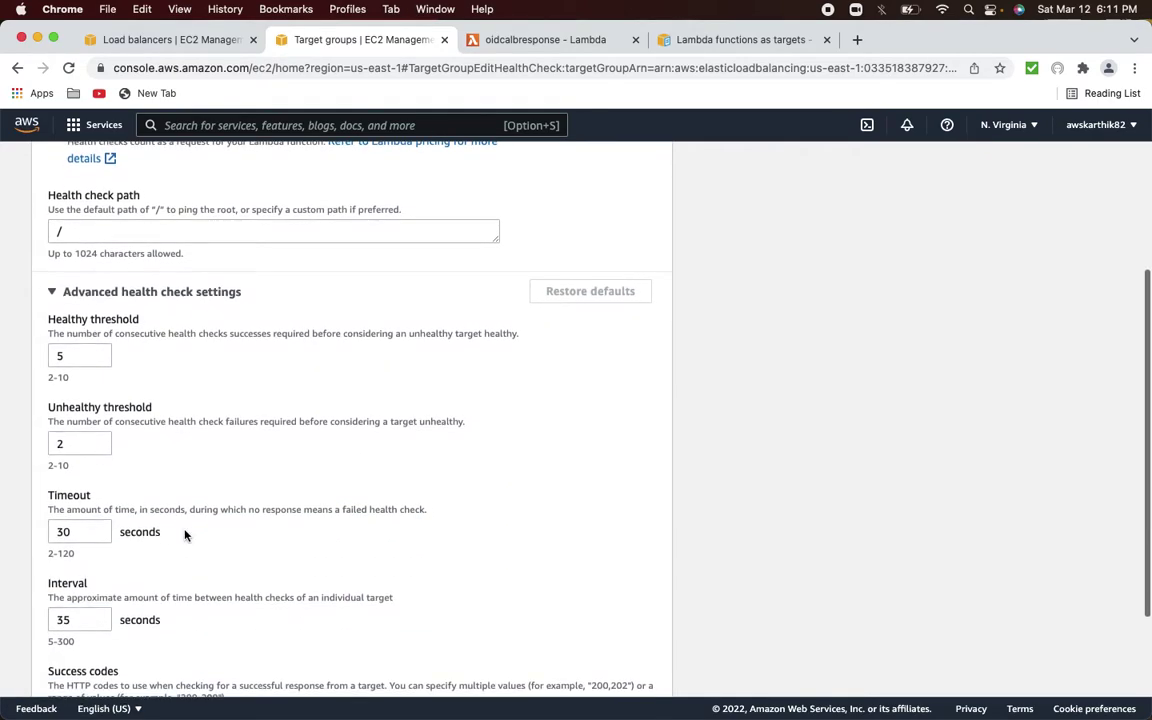
pyautogui.doubleClick(58, 356)
pyautogui.write('2')
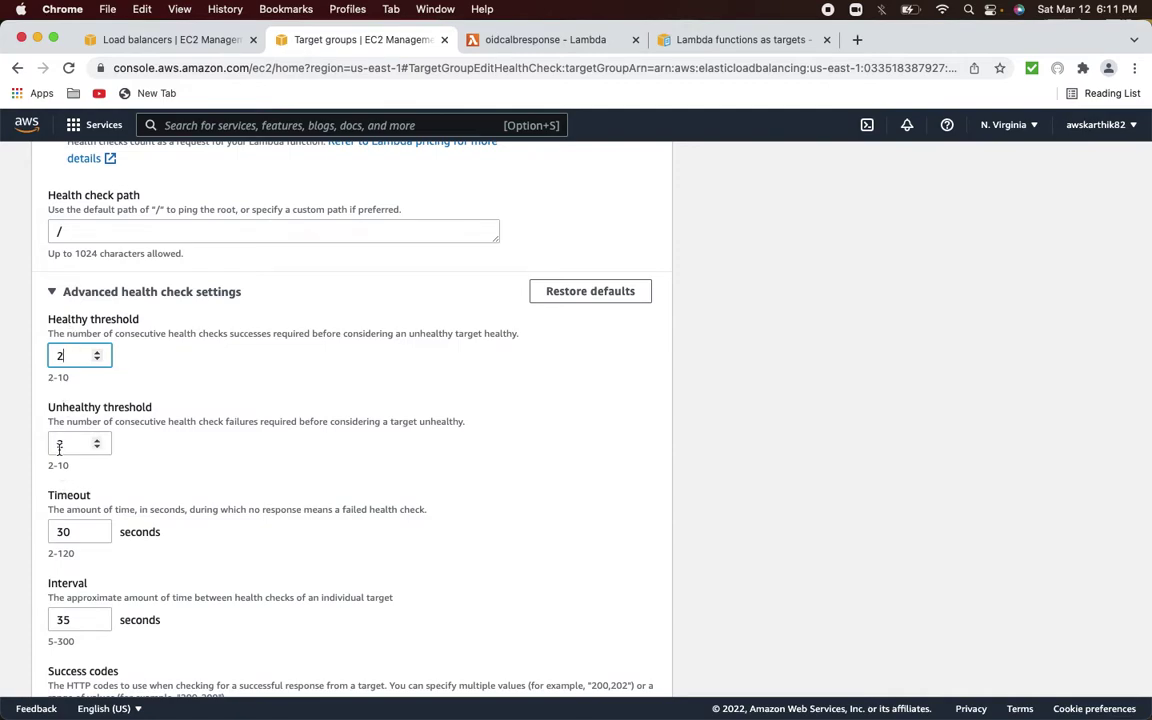
# Set the health check timeout to 2 seconds and the interval to 5 seconds, and save the changes.
pyautogui.doubleClick(68, 533)
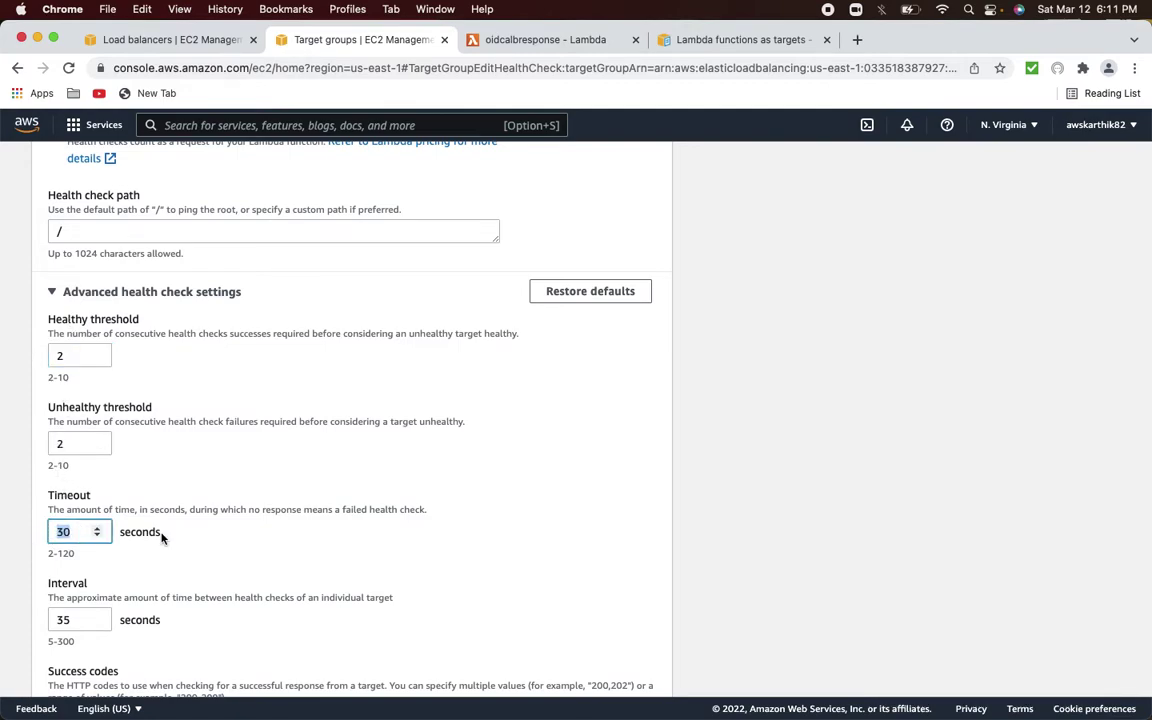
pyautogui.scroll(-3, 161, 538)
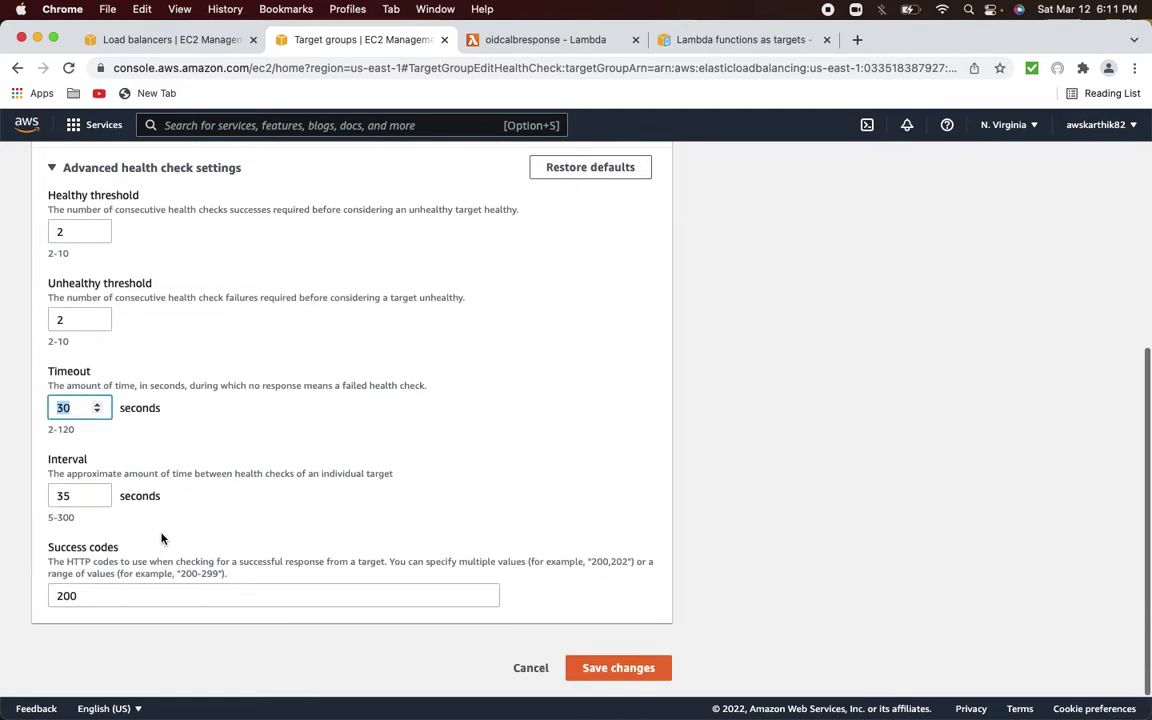
pyautogui.write('2')
pyautogui.click(90, 496)
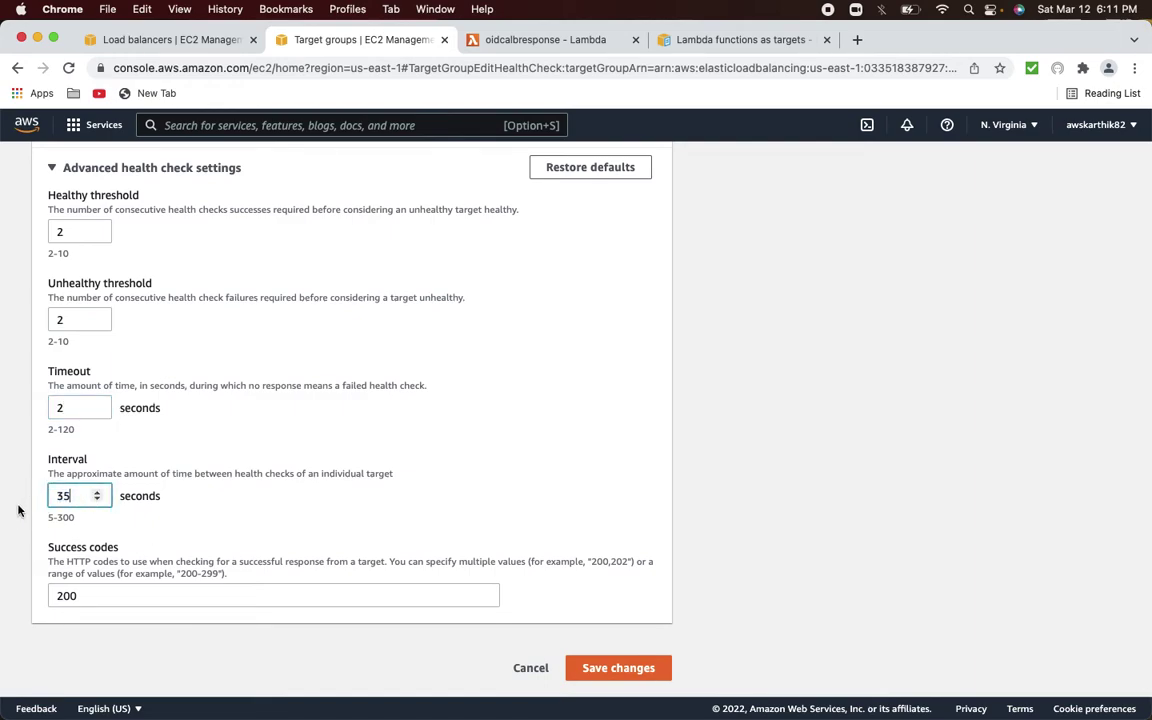
pyautogui.click(42, 435)
pyautogui.doubleClick(63, 495)
pyautogui.write('5')
pyautogui.click(620, 668)
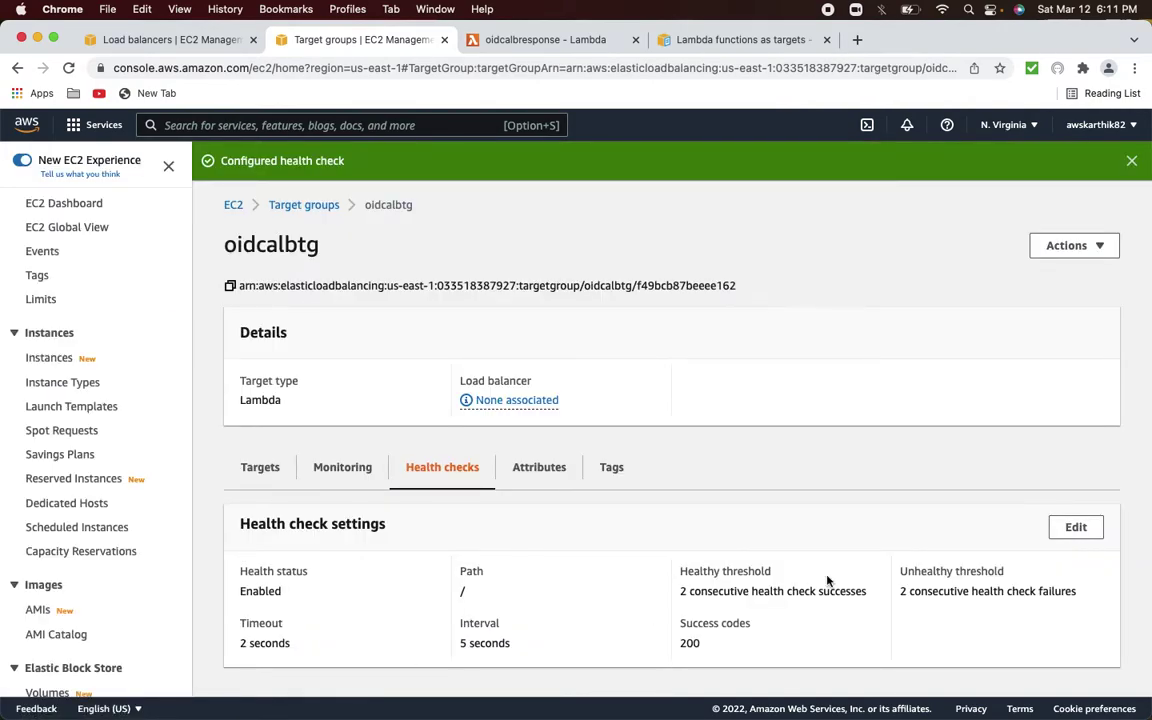
# Check the health status and its details for the registered oidcalbresponse target.
pyautogui.click(264, 472)
pyautogui.scroll(-3, 659, 545)
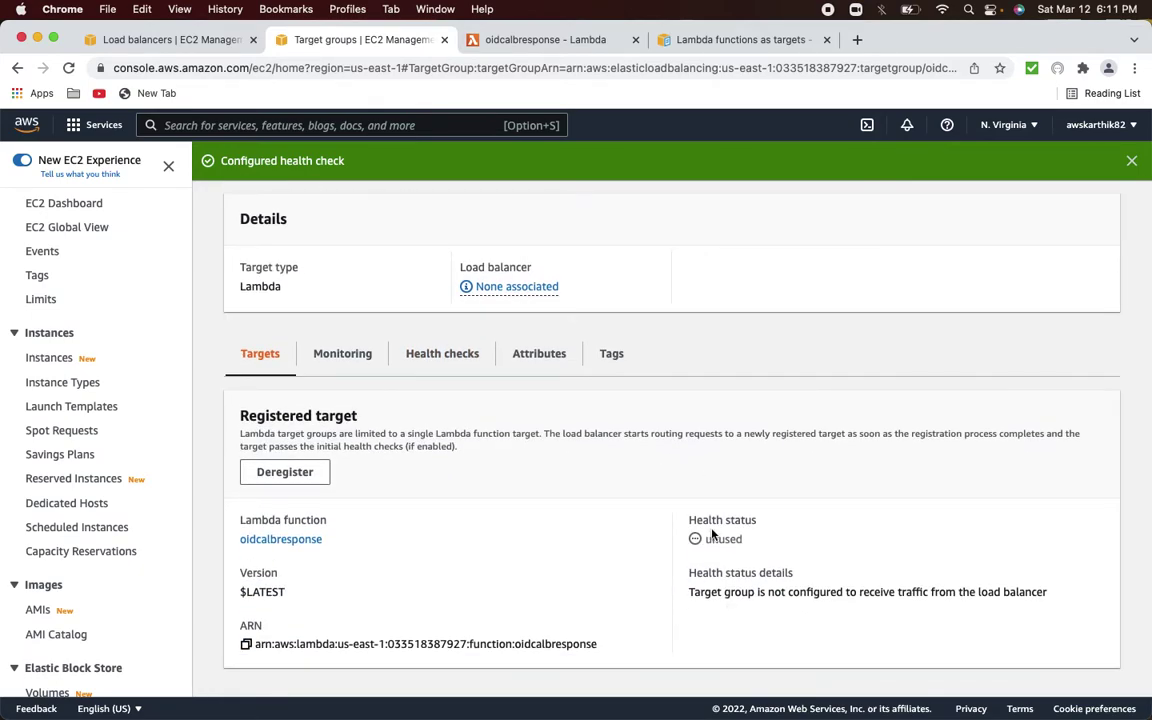
pyautogui.scroll(3, 712, 535)
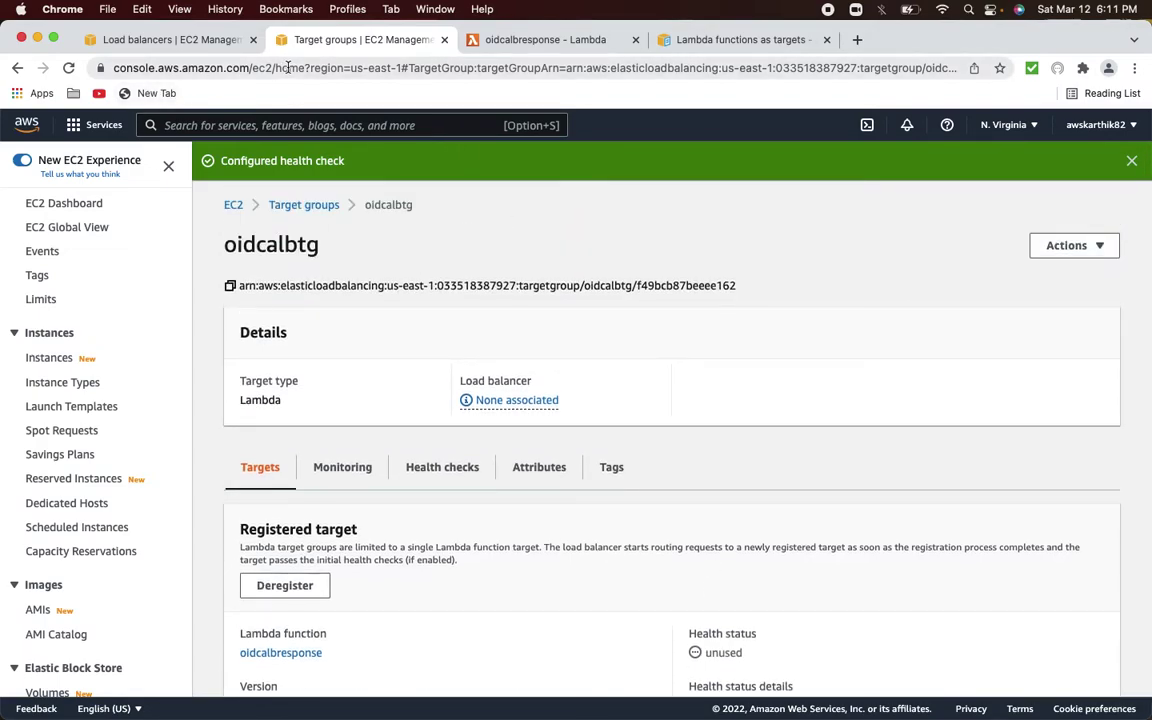
# Return to the load balancer setup, refresh the target groups and forward the HTTPS:443 listener to oidcalbtg.
pyautogui.click(178, 41)
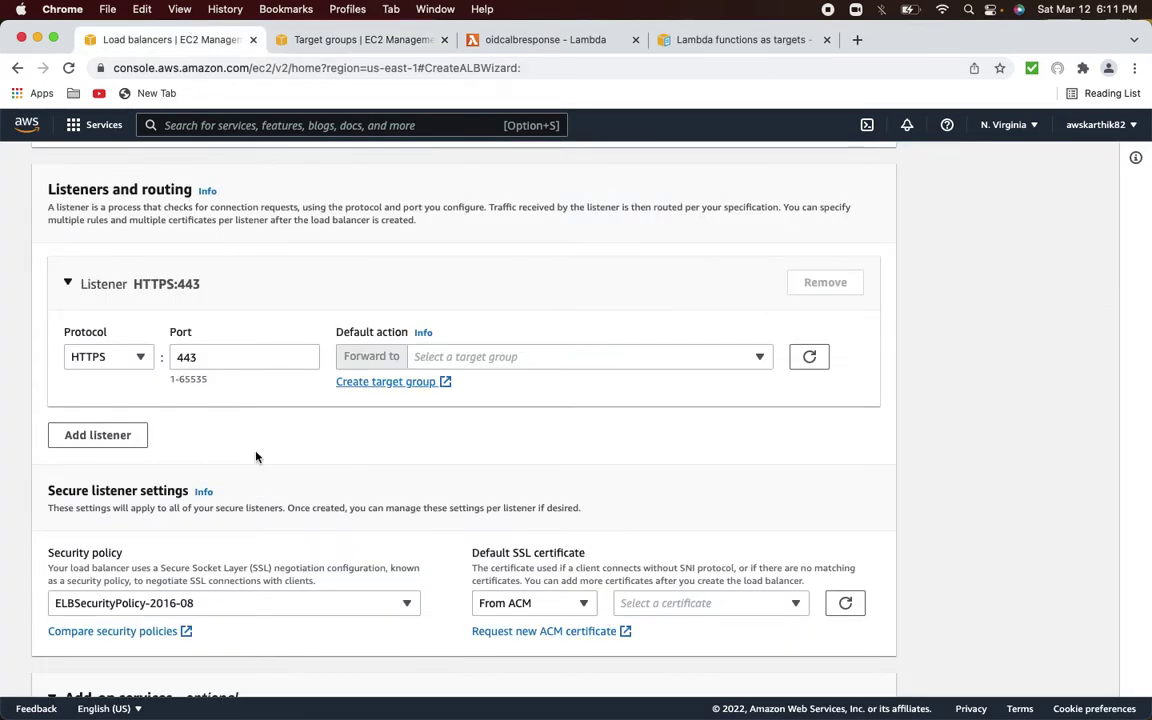
pyautogui.scroll(-5, 256, 457)
pyautogui.scroll(3, 256, 457)
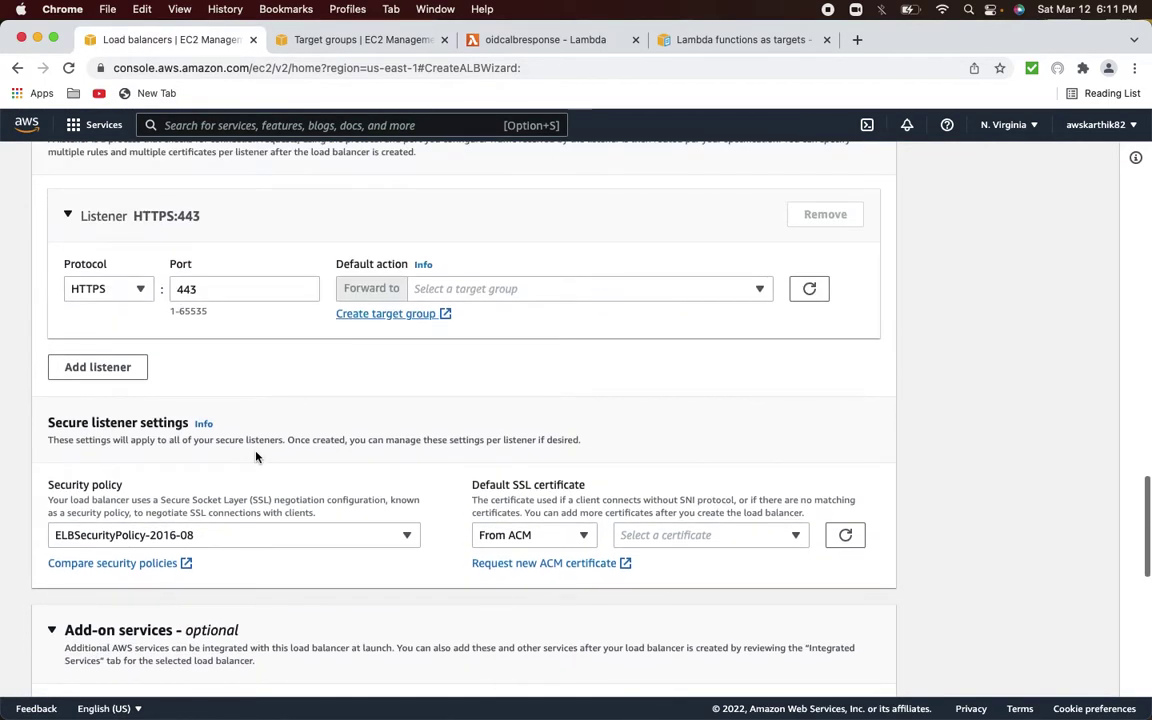
pyautogui.click(808, 291)
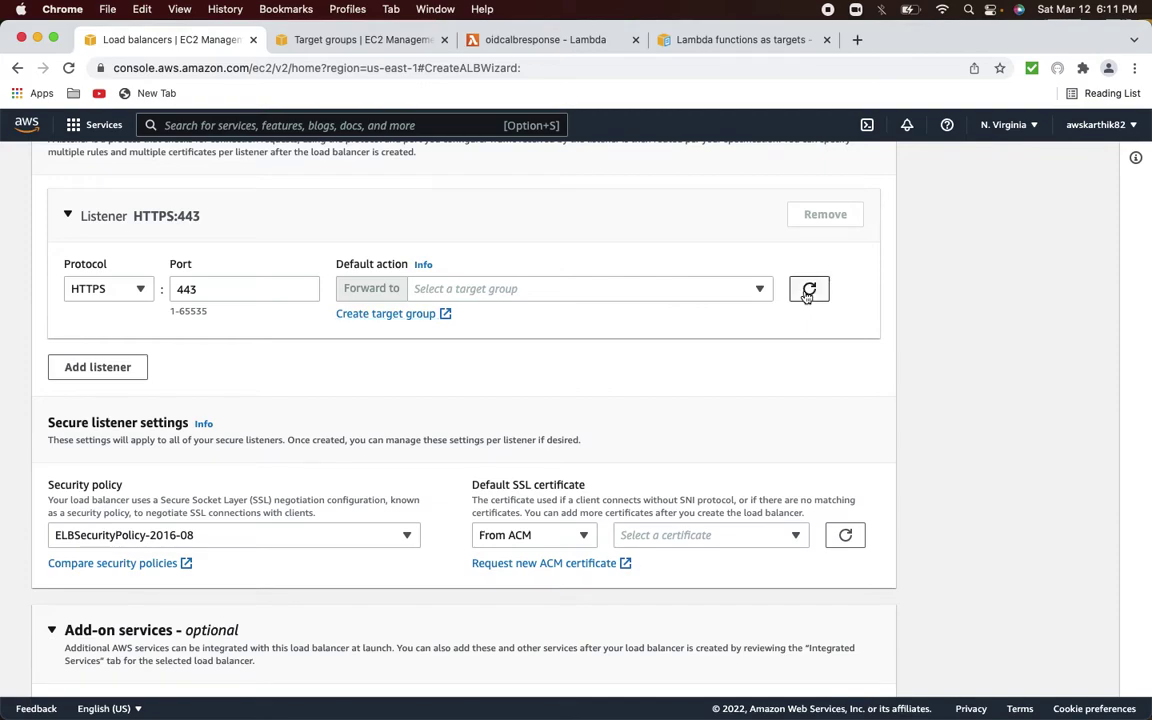
pyautogui.click(762, 290)
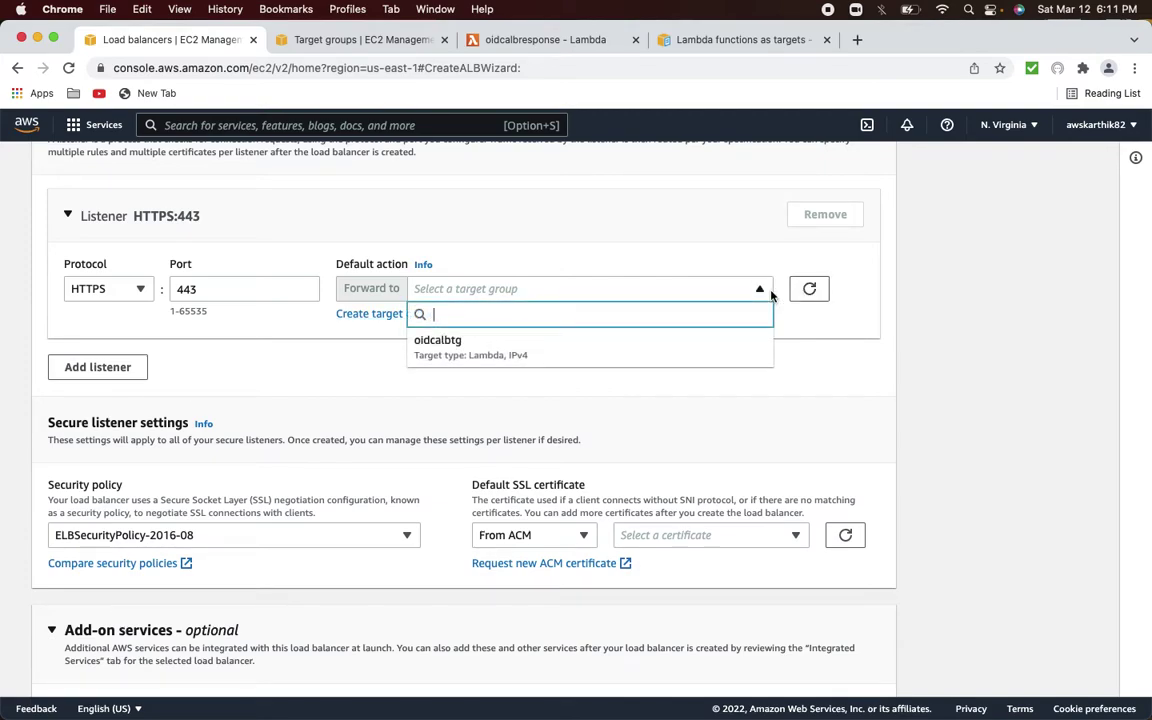
pyautogui.click(491, 358)
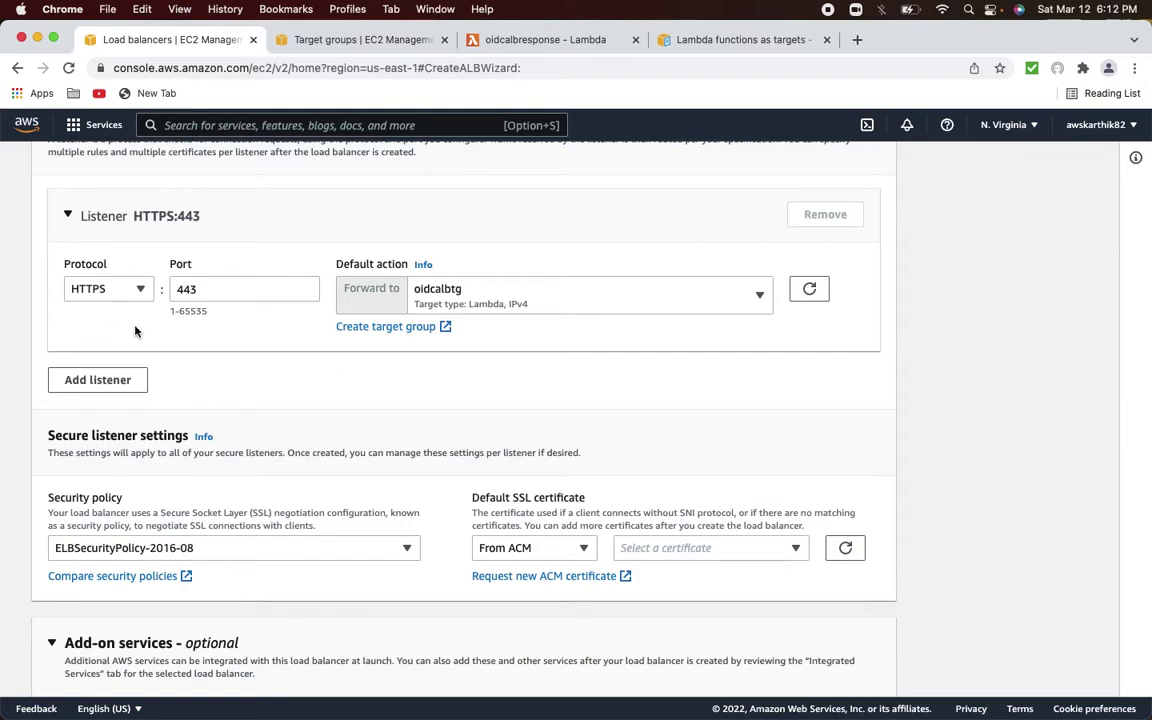
# Review the load balancer's basic configuration, network mappings, security group, HTTPS:443 listener and secure listener settings.
pyautogui.scroll(3, 136, 330)
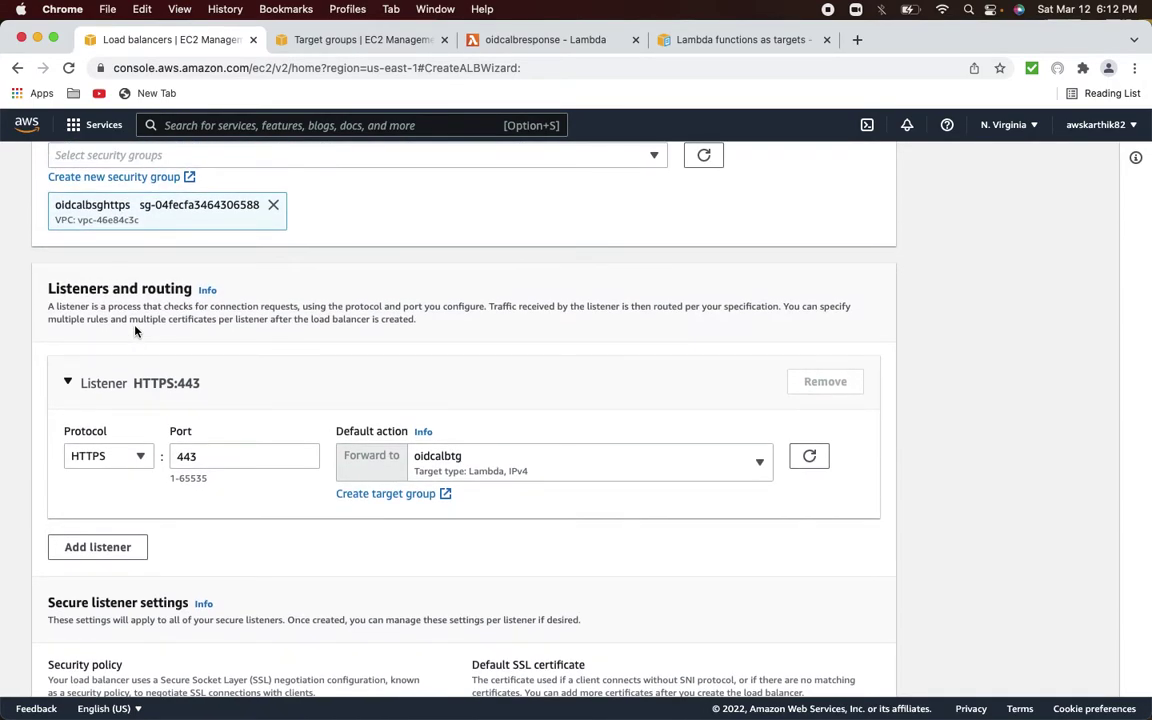
pyautogui.scroll(10, 136, 330)
pyautogui.scroll(10, 136, 331)
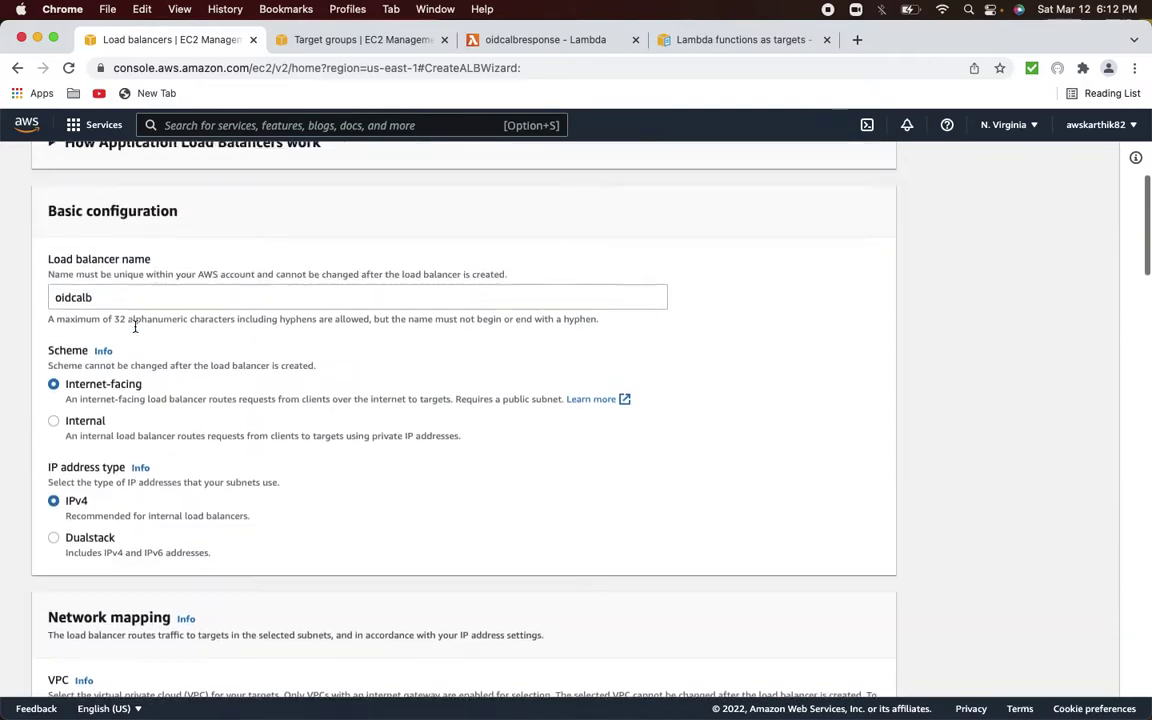
pyautogui.scroll(-5, 136, 331)
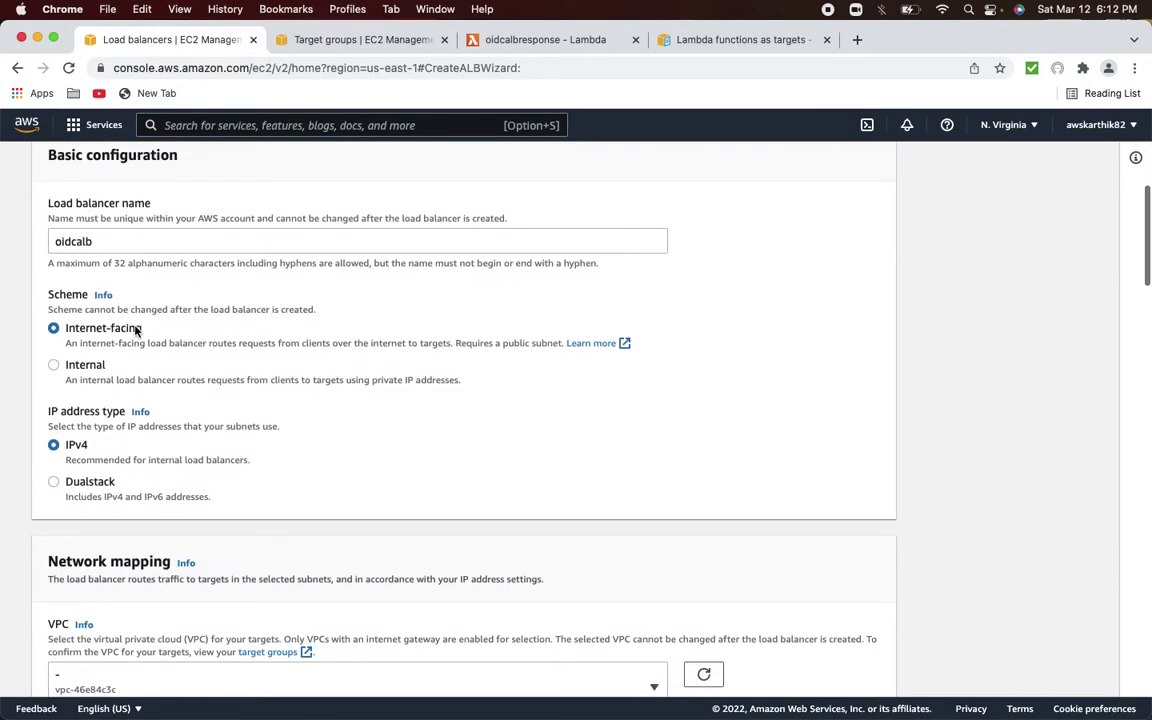
pyautogui.scroll(-6, 116, 300)
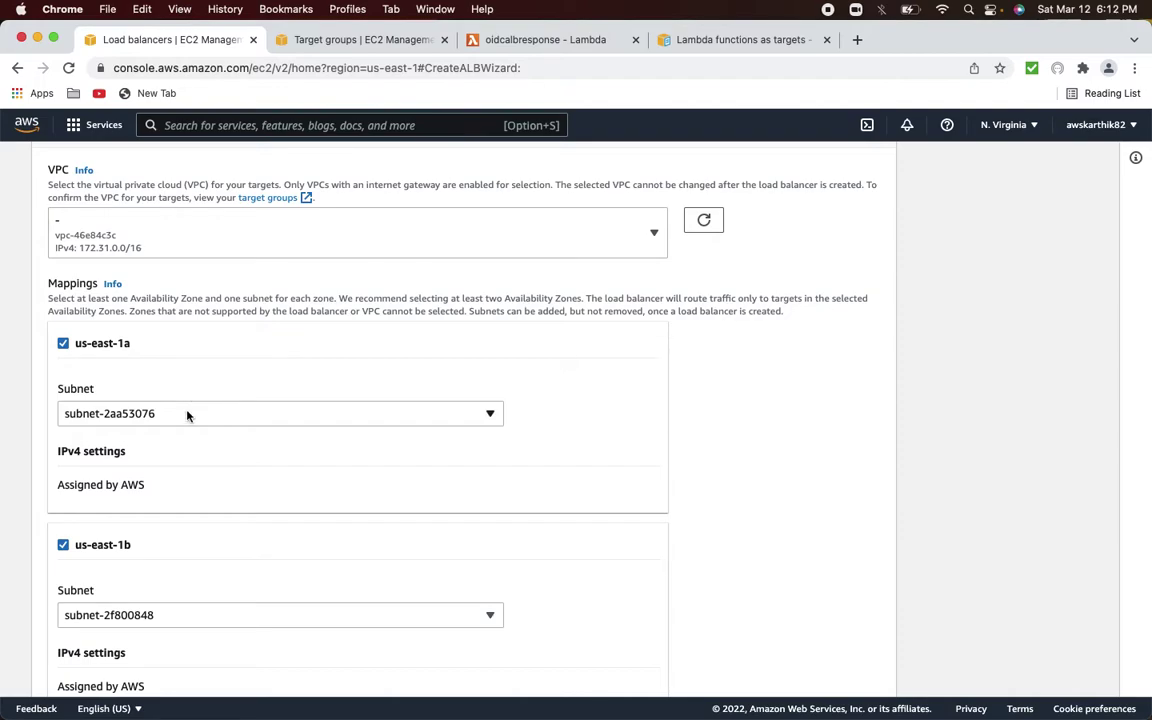
pyautogui.scroll(-2, 187, 416)
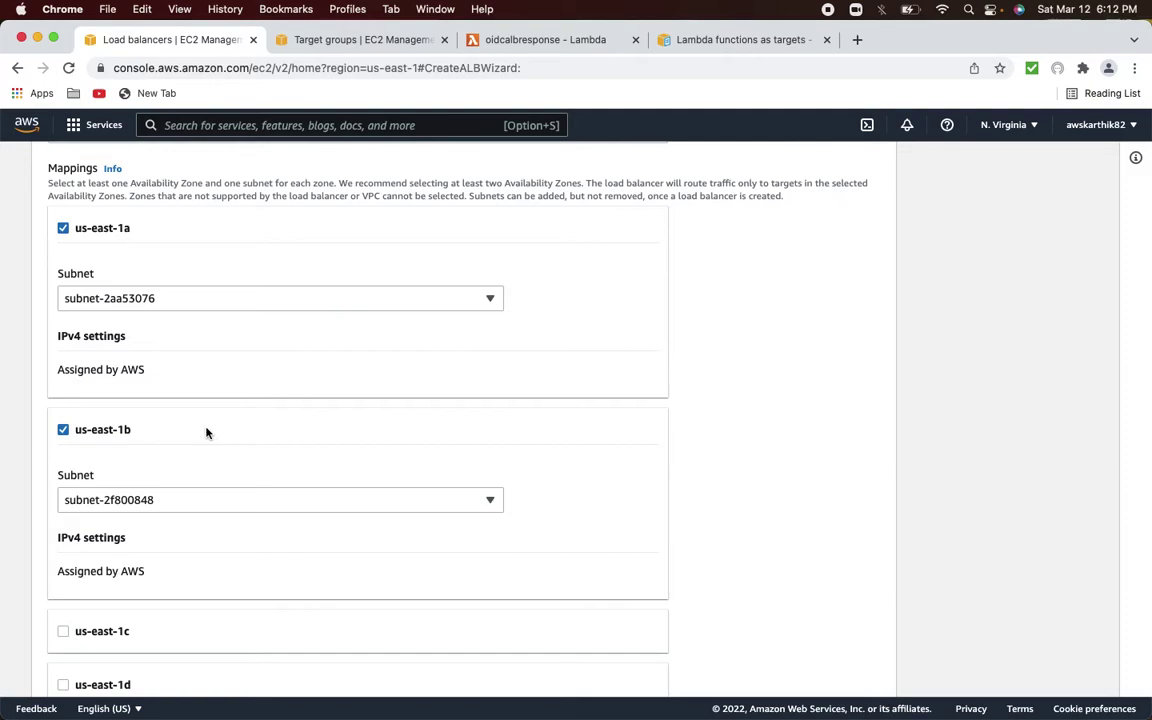
pyautogui.scroll(-1, 207, 432)
pyautogui.scroll(-10, 207, 432)
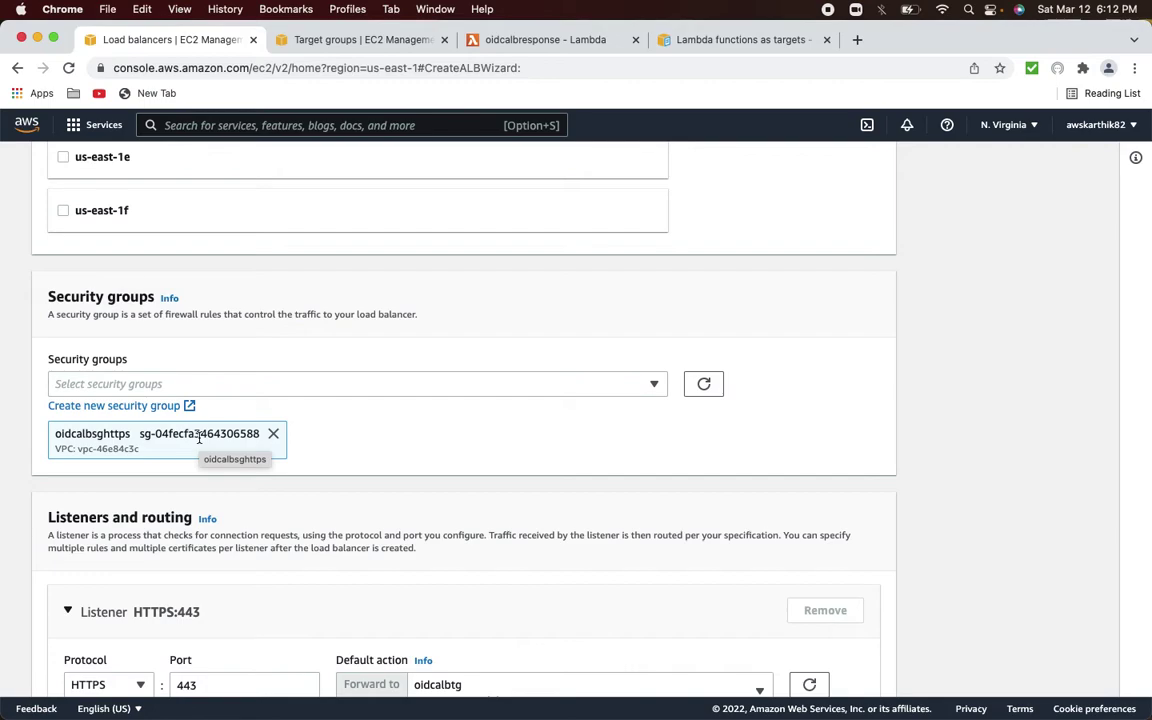
pyautogui.scroll(-5, 305, 496)
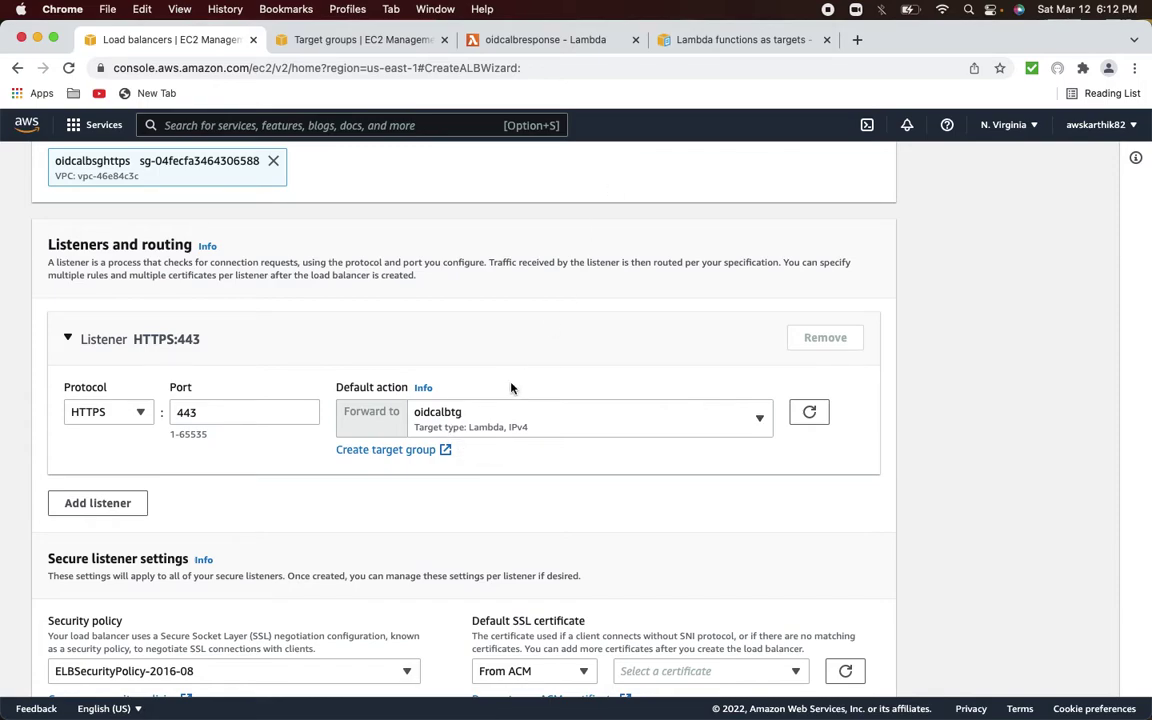
pyautogui.scroll(-5, 267, 590)
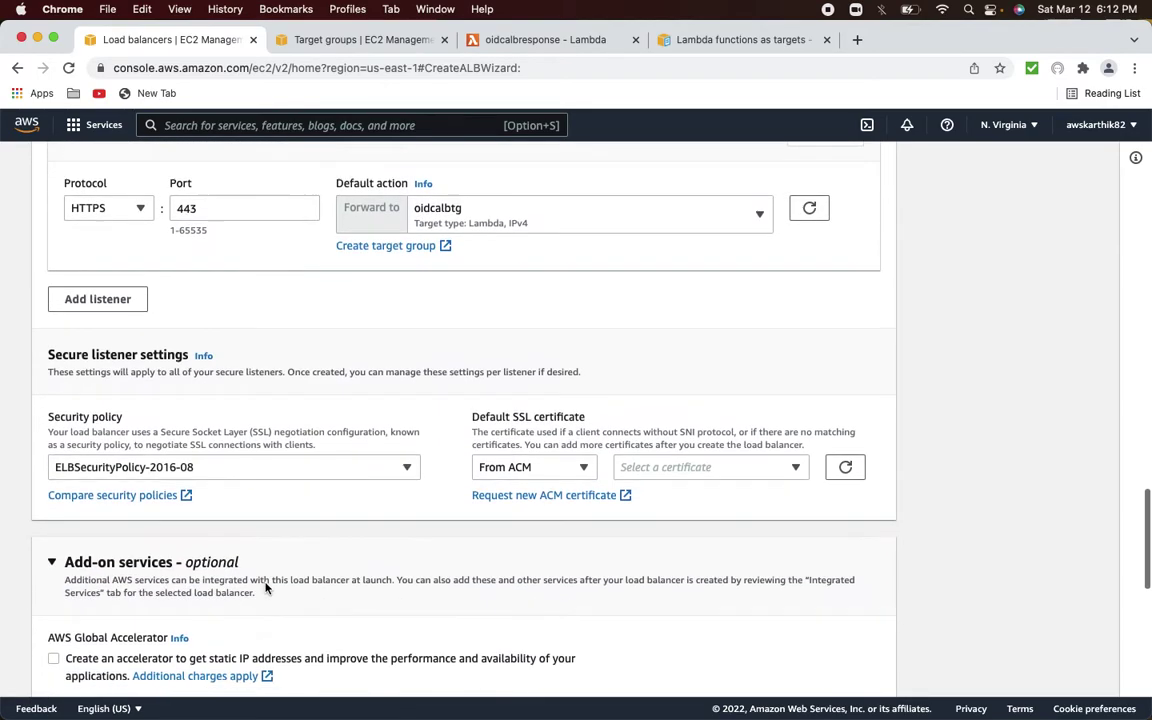
pyautogui.scroll(-5, 350, 530)
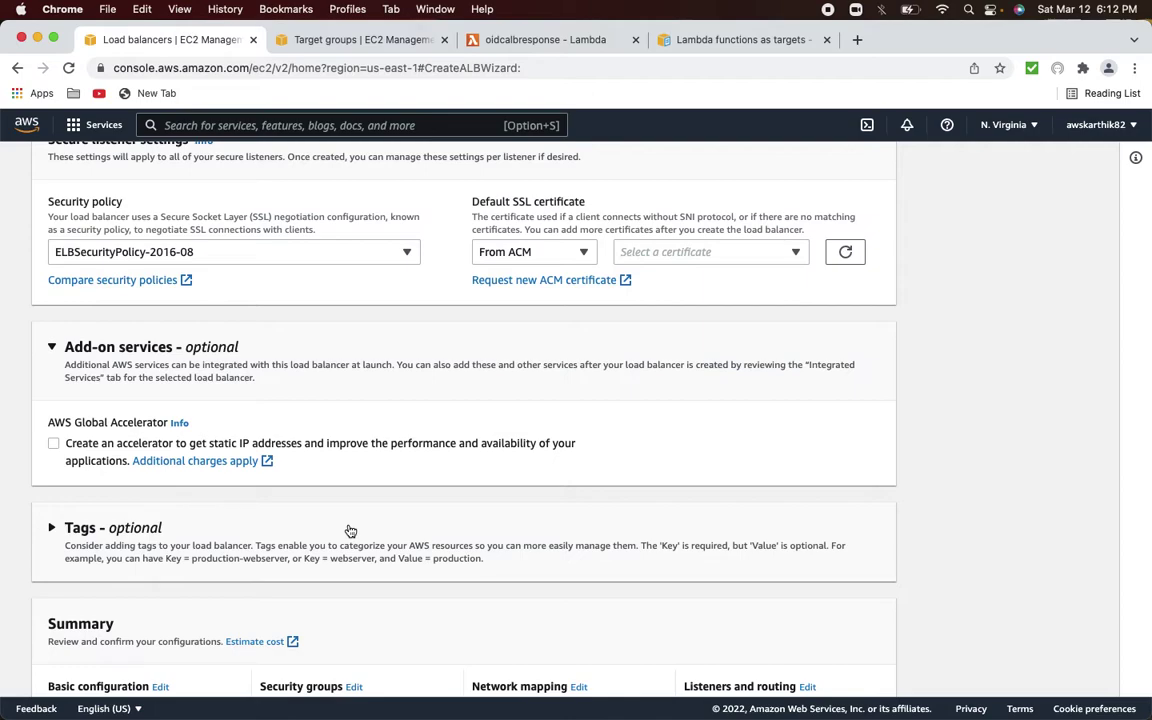
# Set the default SSL certificate of the secure listener to be imported to IAM.
pyautogui.click(582, 255)
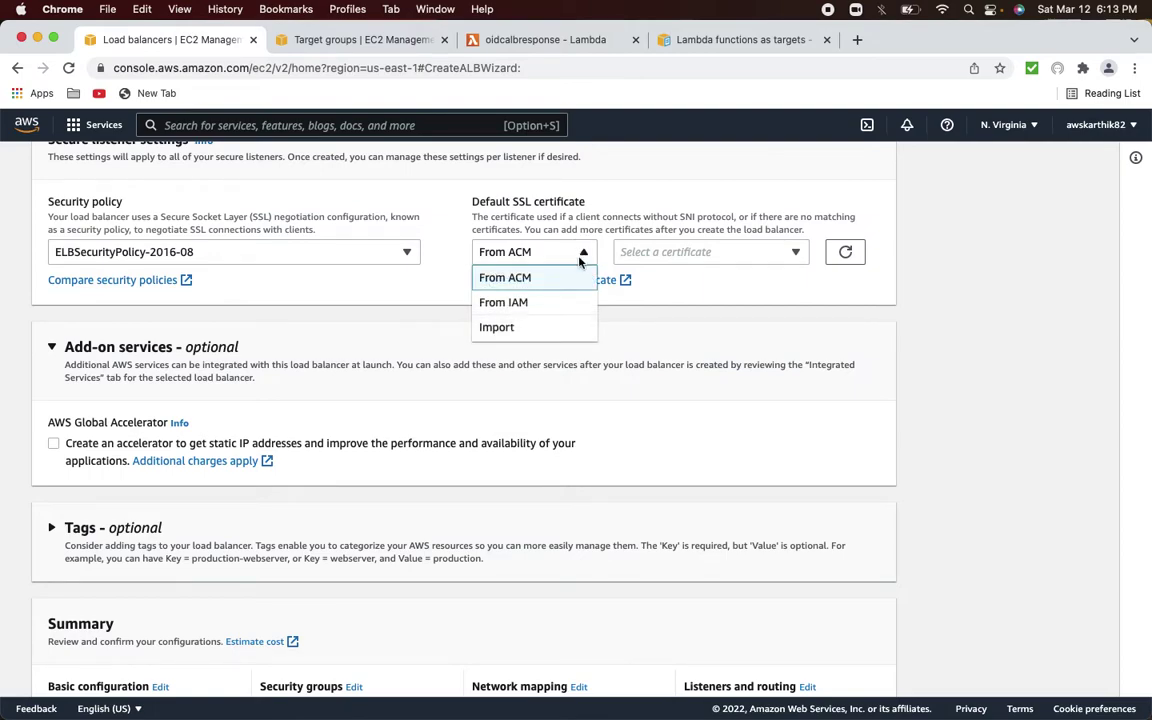
pyautogui.click(578, 254)
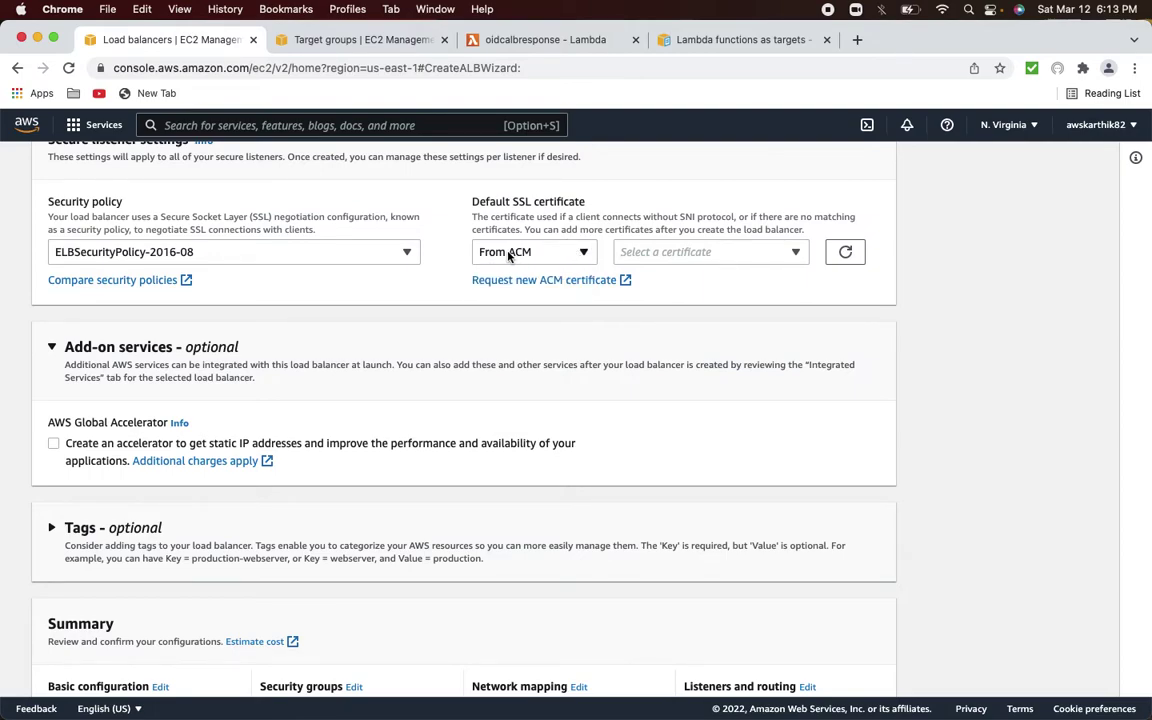
pyautogui.click(557, 257)
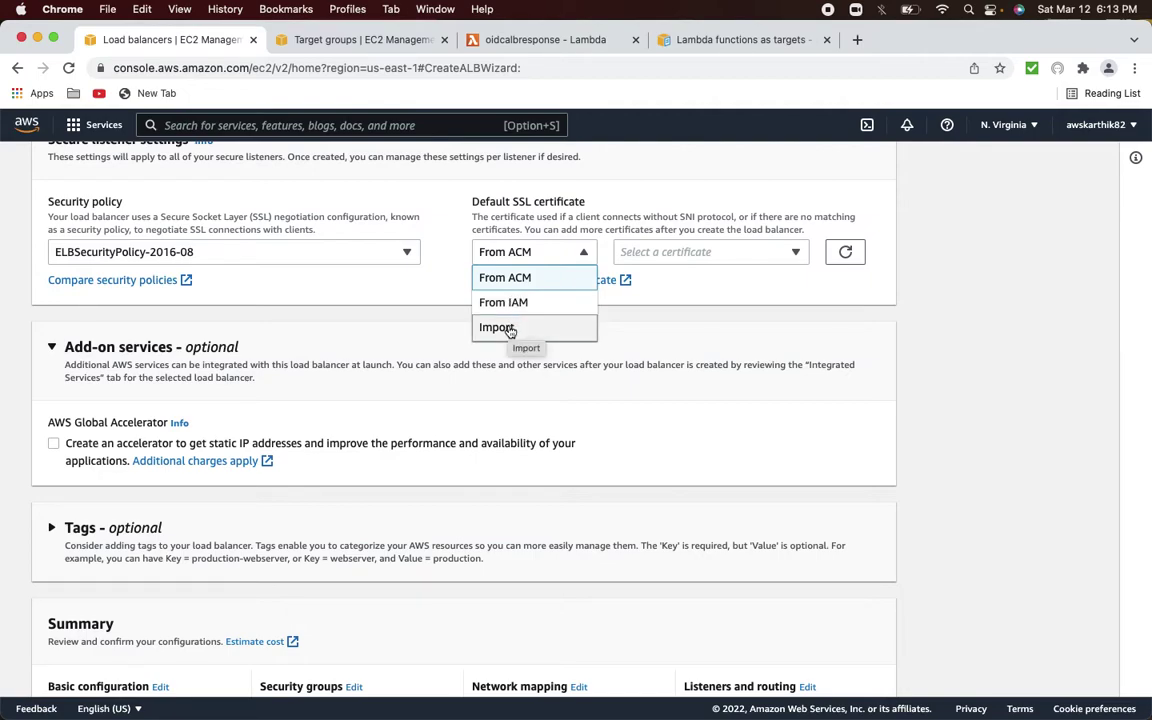
pyautogui.click(510, 331)
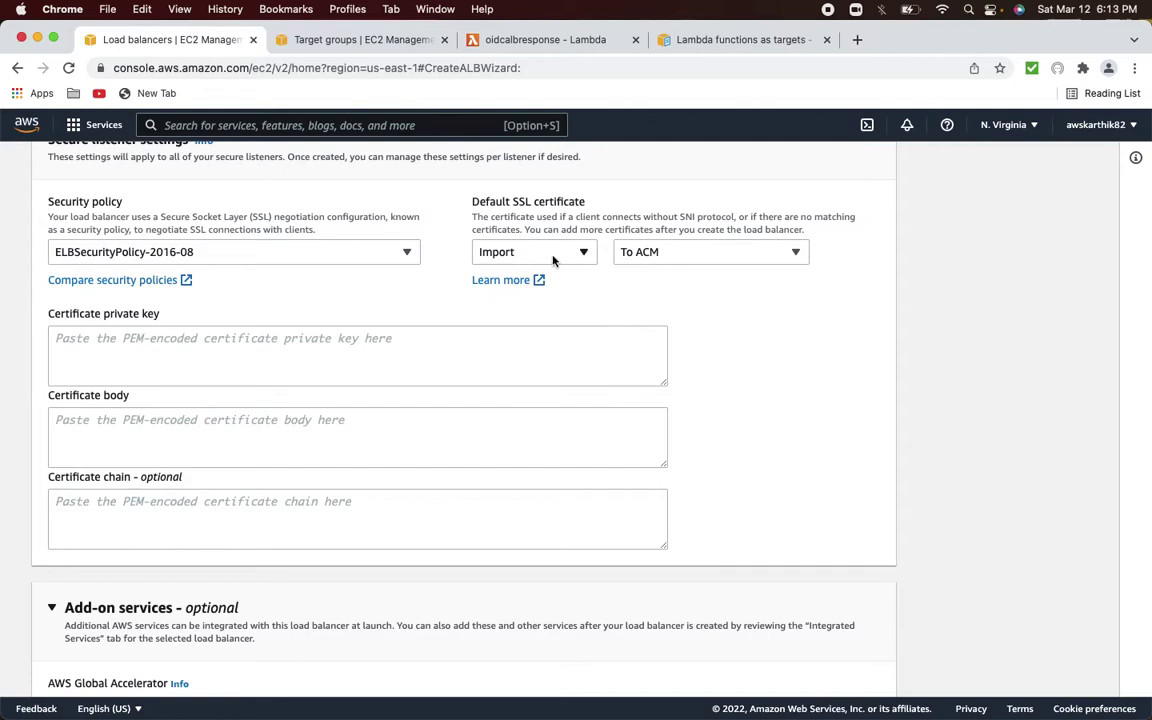
pyautogui.click(682, 259)
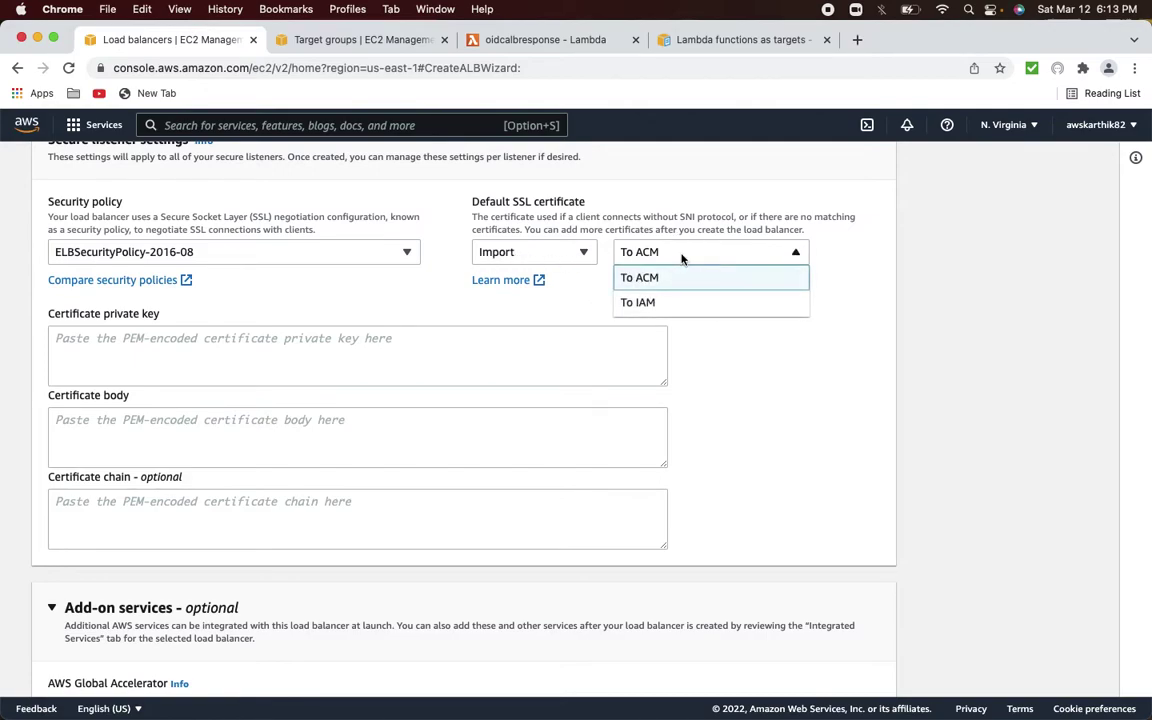
pyautogui.click(644, 301)
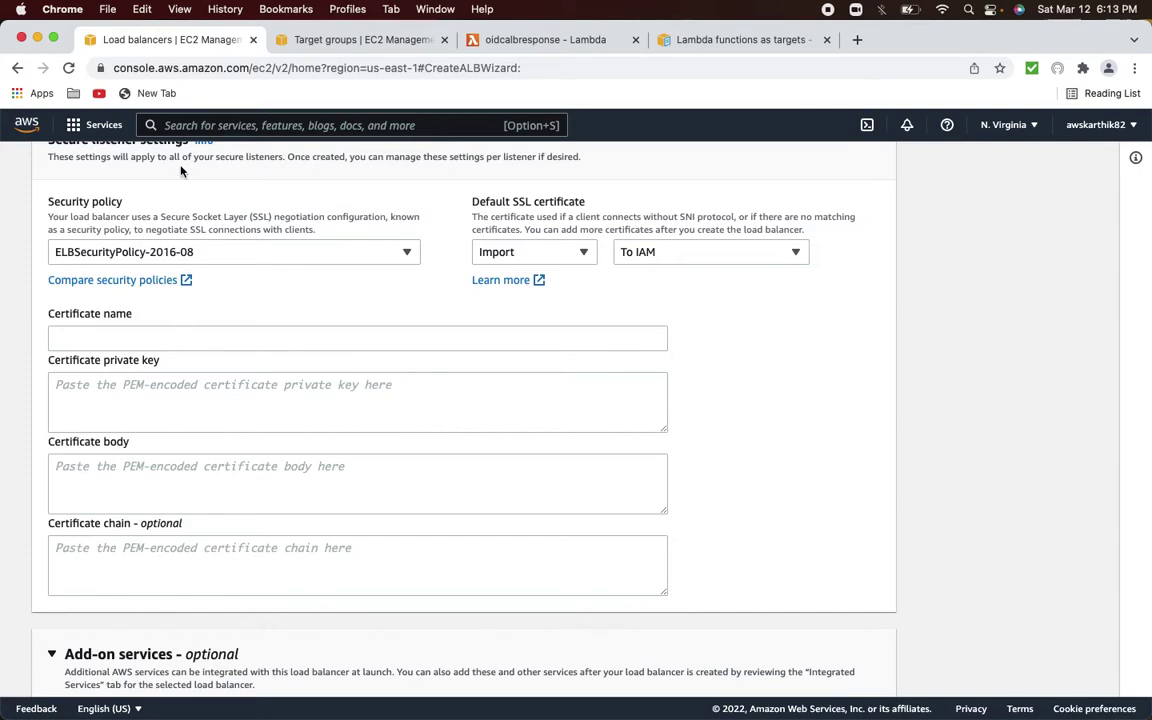
# Search Google for samltools in a new browser tab beside the load balancer setup.
pyautogui.rightClick(189, 45)
pyautogui.click(210, 55)
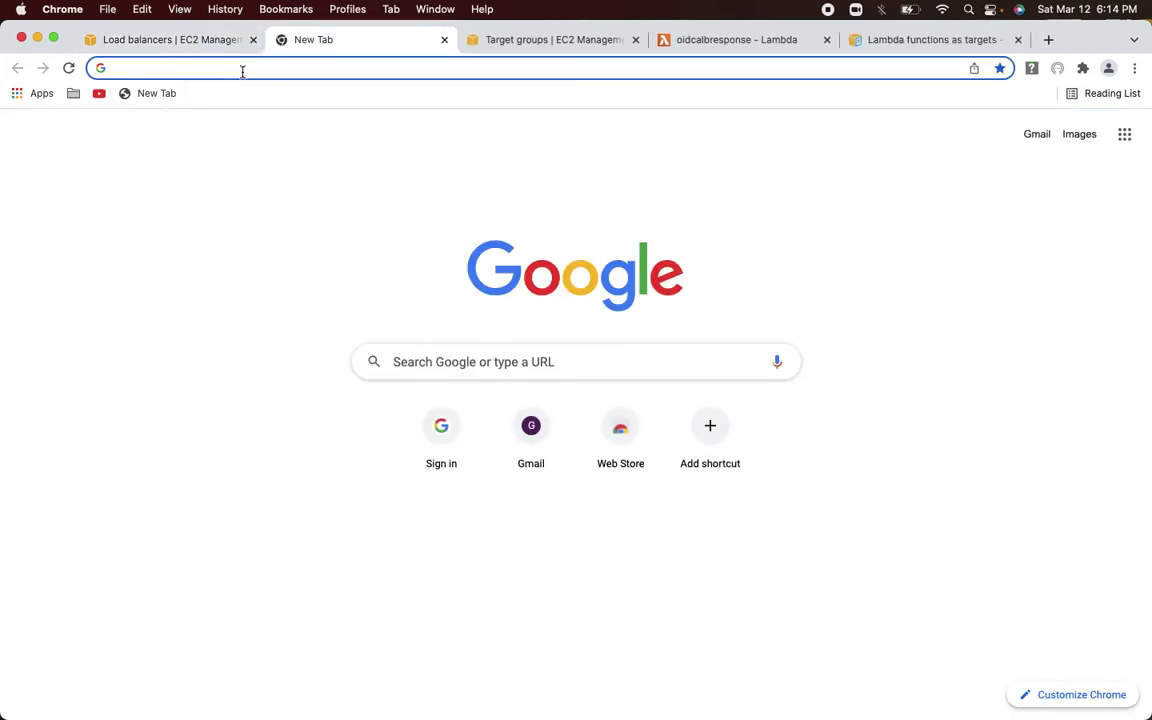
pyautogui.click(171, 44)
pyautogui.click(298, 45)
pyautogui.write('samltools')
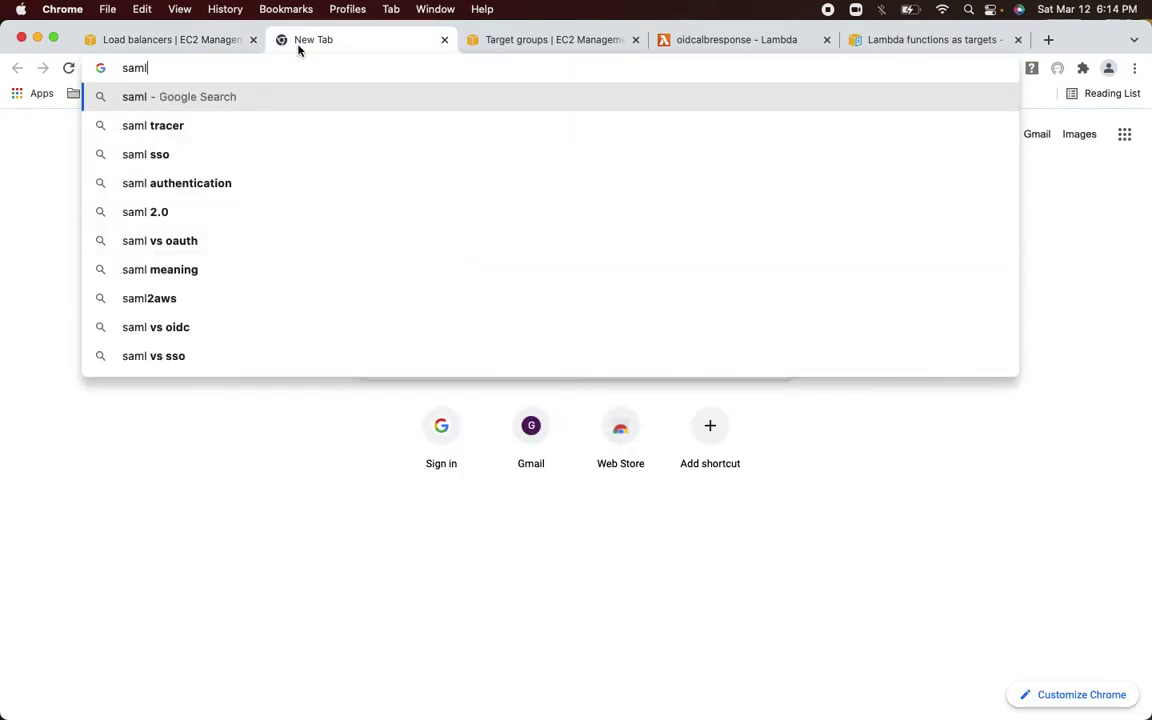
pyautogui.press('Return')
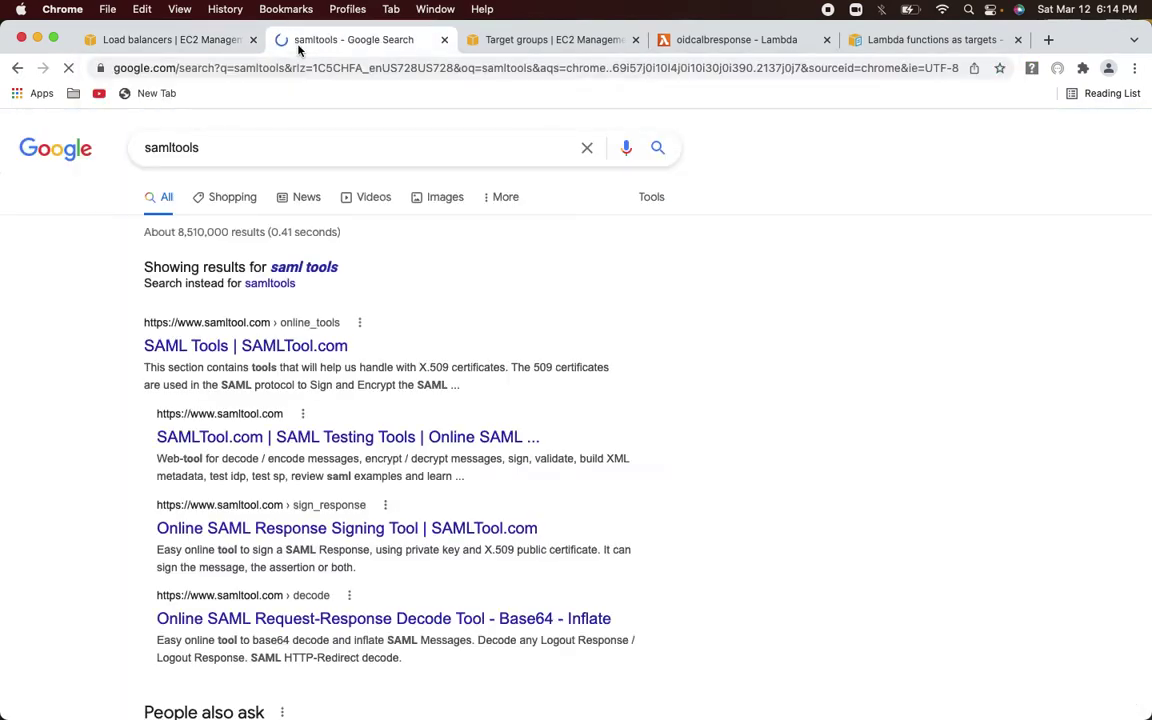
# Open the SAML Tools page on SAMLTool.com and go to its self-signed X.509 certificate generator.
pyautogui.click(213, 347)
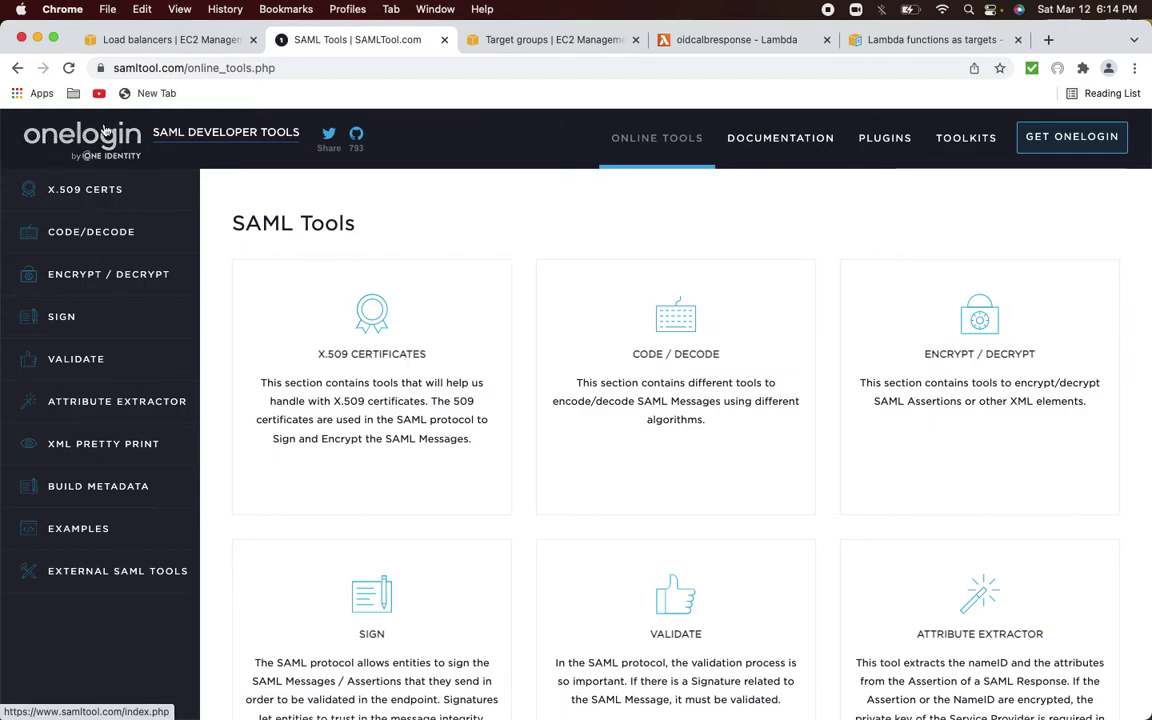
pyautogui.click(95, 193)
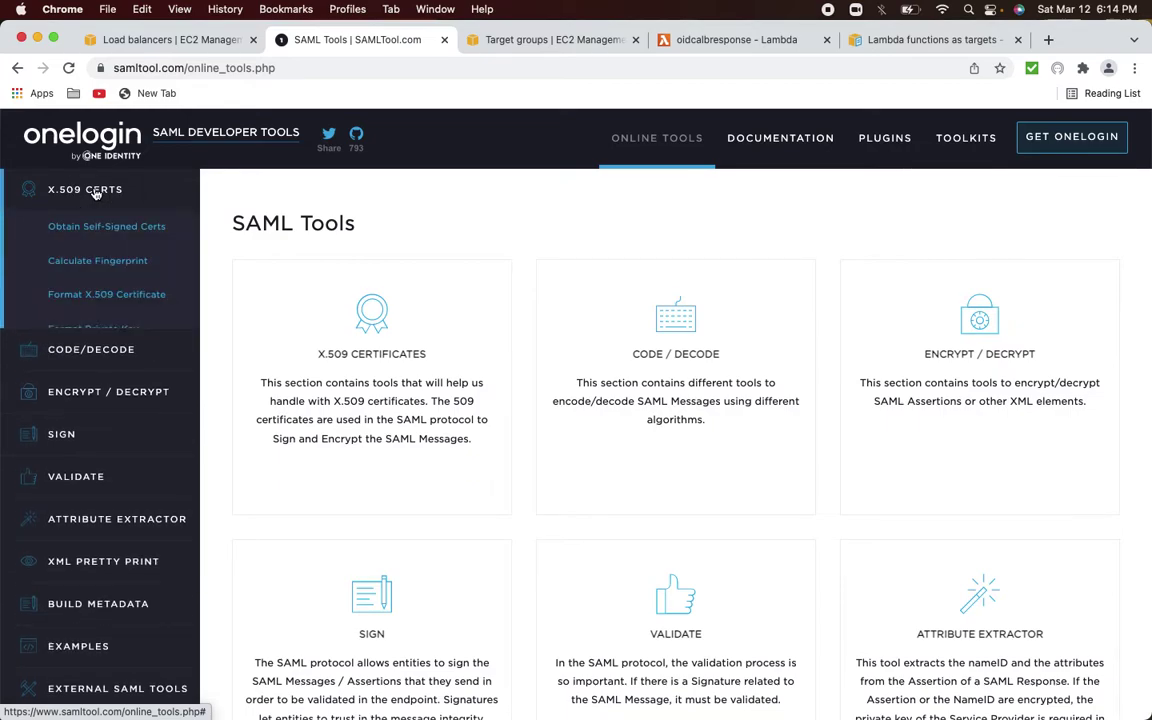
pyautogui.click(133, 230)
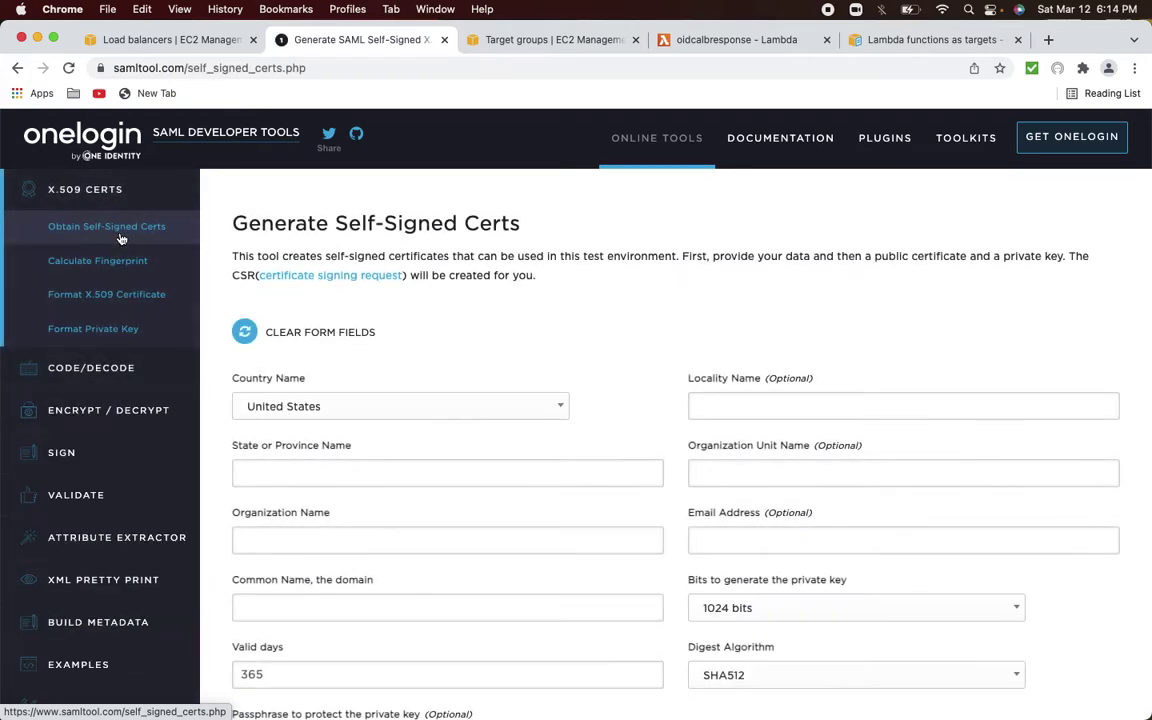
# Enter TX as the state and securityinaction101 as the organization name for the self-signed certificate.
pyautogui.scroll(-3, 312, 393)
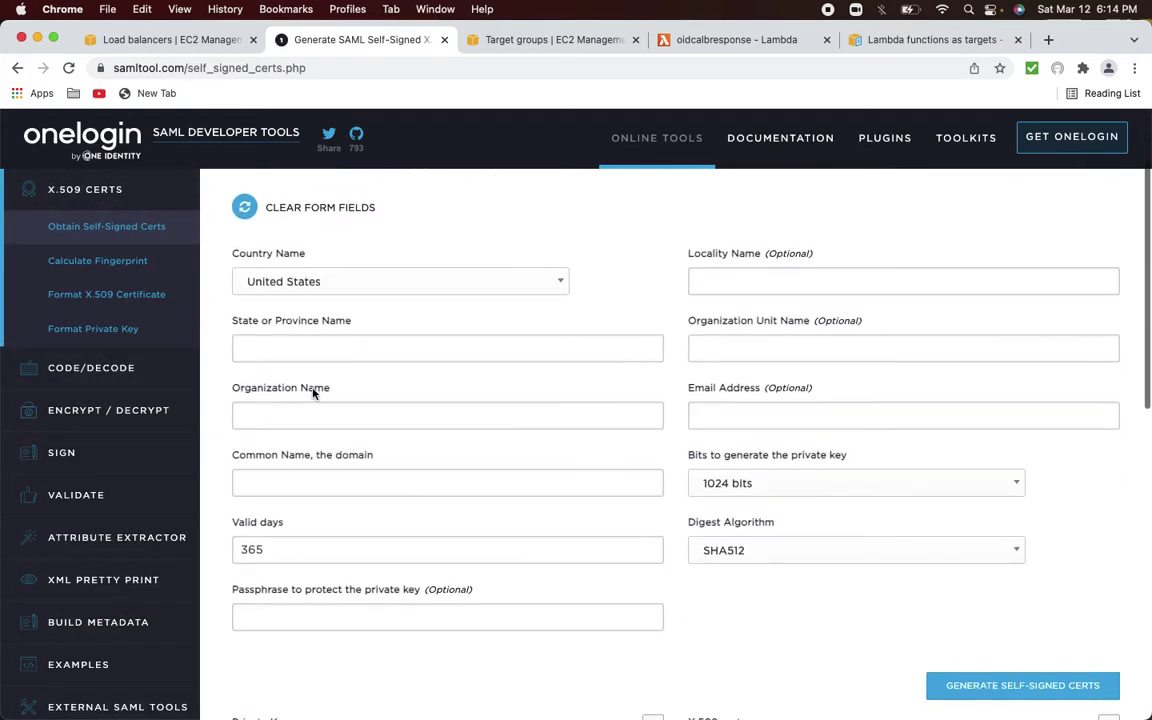
pyautogui.click(299, 341)
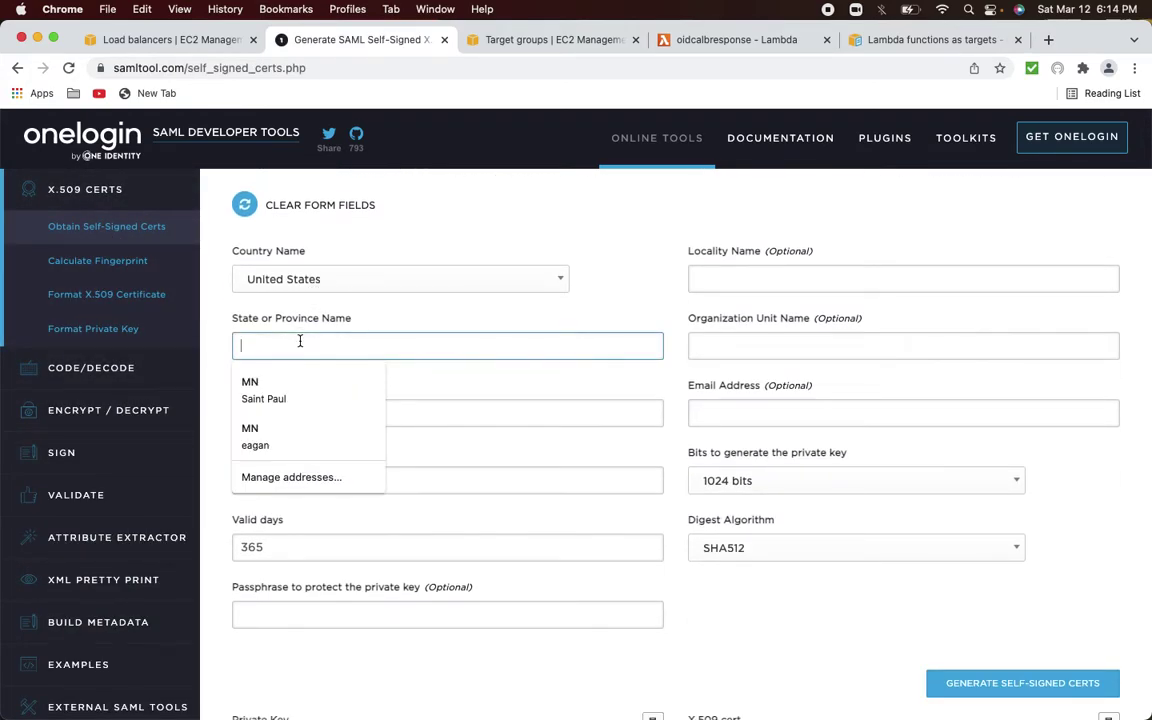
pyautogui.write('TX')
pyautogui.press('Tab')
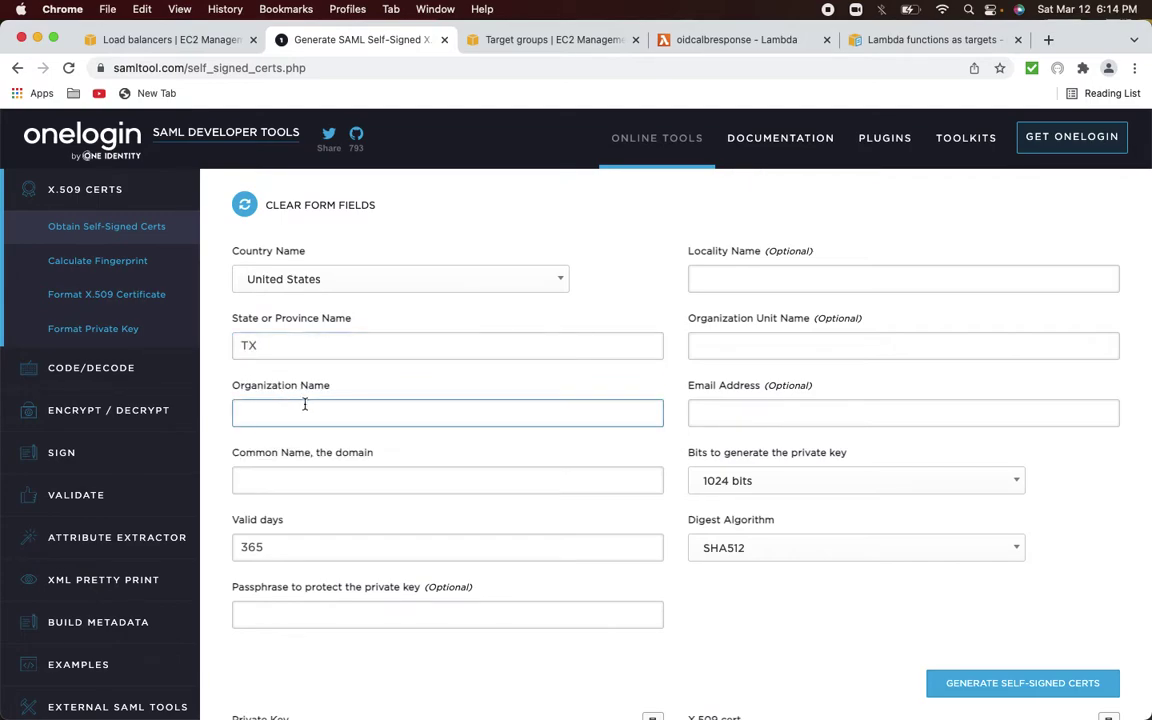
pyautogui.write('securityinaction101')
# Copy the name oidcalb from the load balancer setup and use it as the certificate's common name.
pyautogui.click(318, 475)
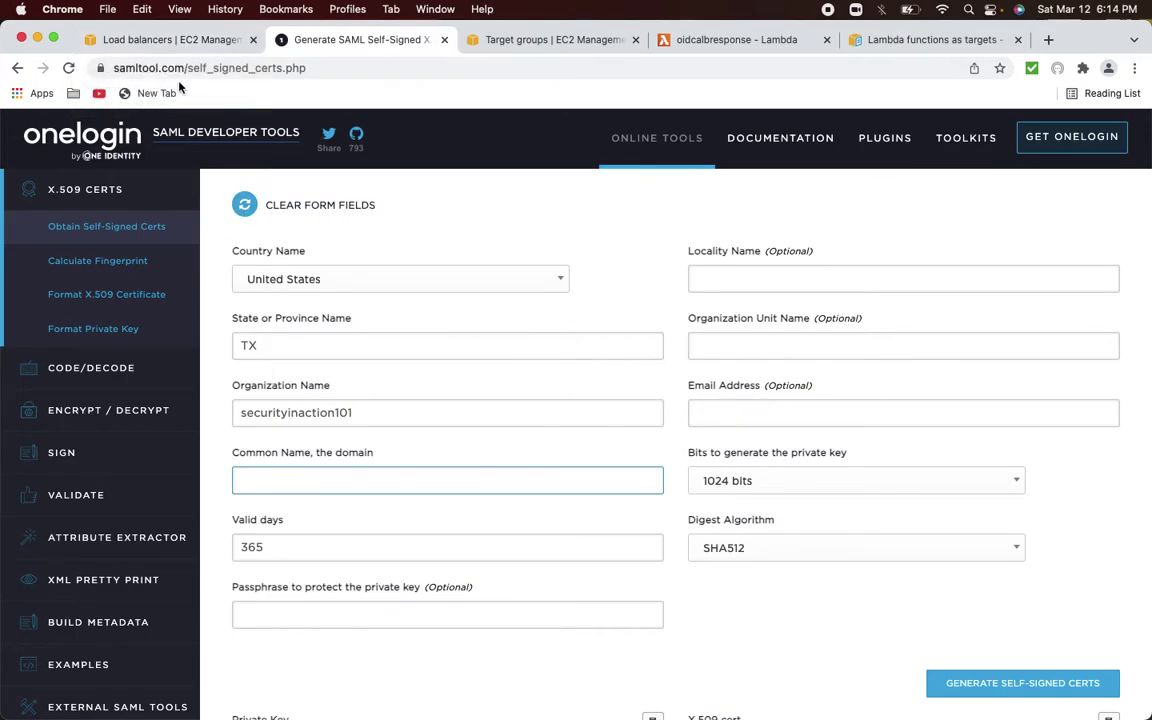
pyautogui.click(149, 37)
pyautogui.scroll(20, 244, 391)
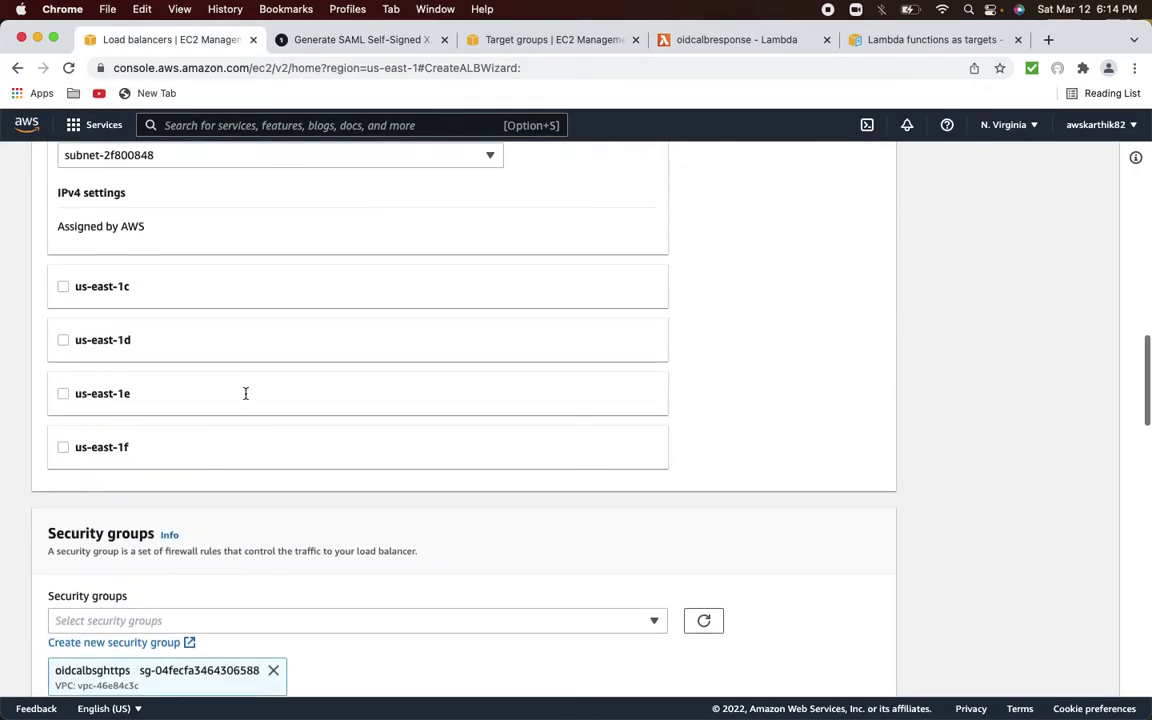
pyautogui.doubleClick(70, 473)
pyautogui.press('super+c')
pyautogui.click(340, 40)
pyautogui.press('super+v')
# Generate the self-signed certificate and bring its private key and X.509 certificate into view.
pyautogui.scroll(-1, 411, 479)
pyautogui.scroll(-5, 411, 479)
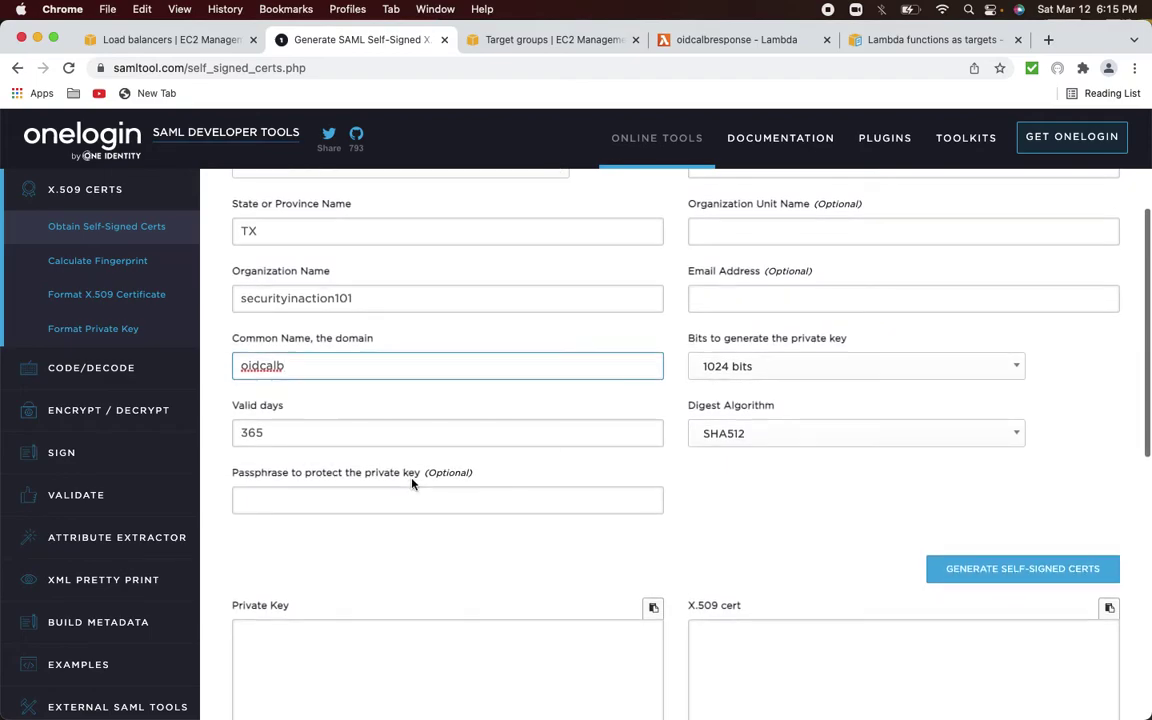
pyautogui.click(967, 472)
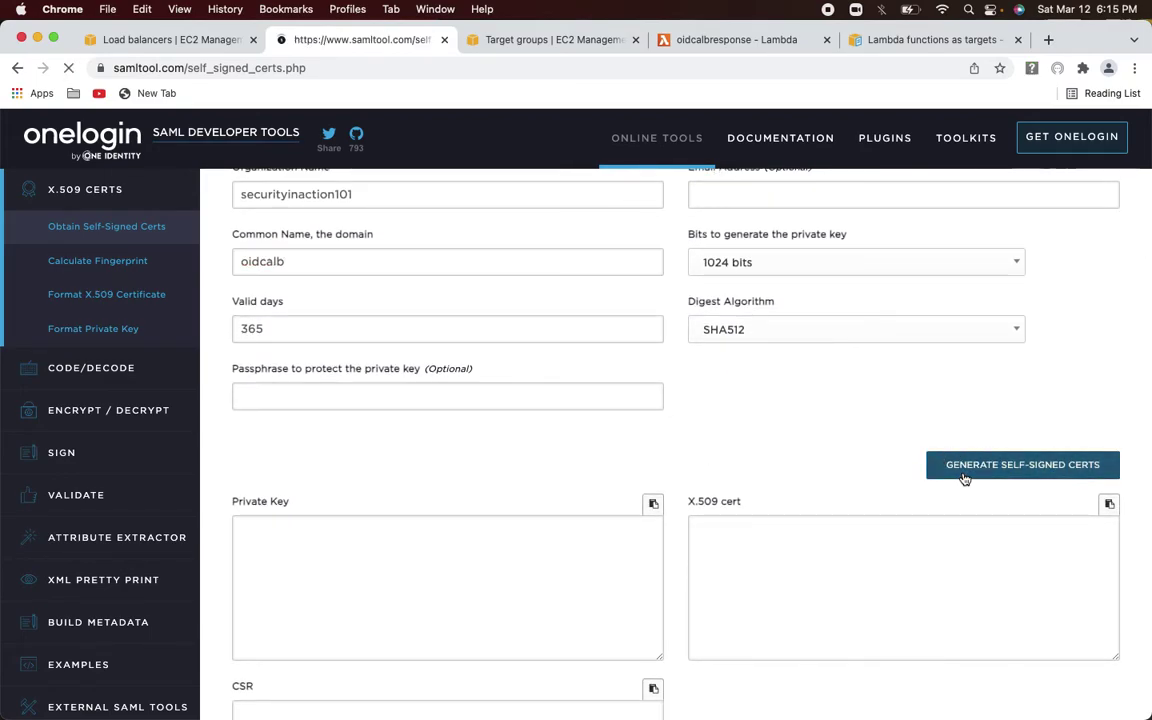
pyautogui.scroll(-10, 640, 505)
pyautogui.scroll(3, 640, 505)
pyautogui.scroll(3, 640, 505)
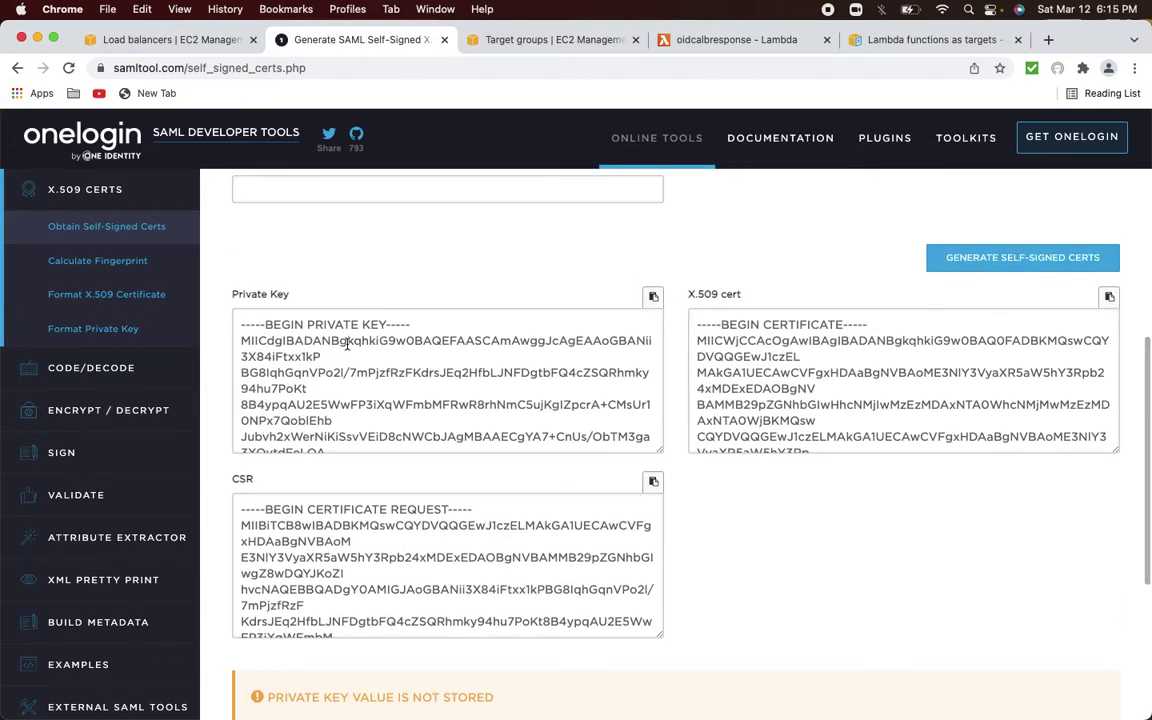
# Copy the entire generated private key to the clipboard.
pyautogui.click(740, 360)
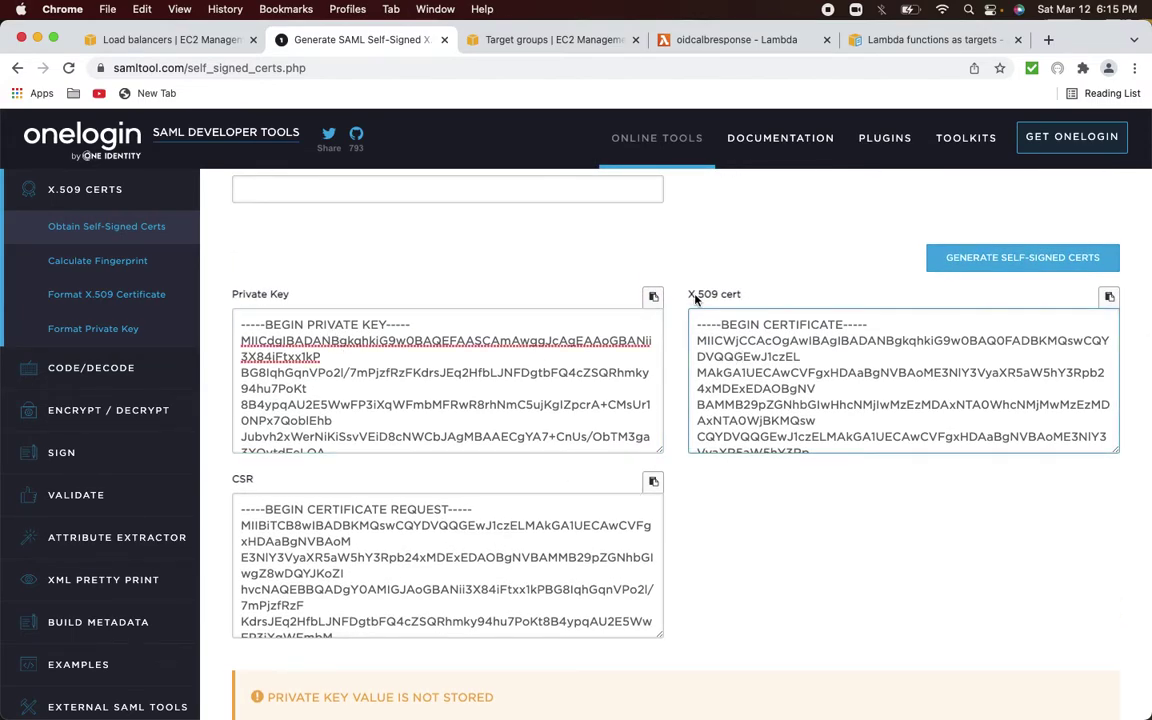
pyautogui.click(496, 381)
pyautogui.press('super+a')
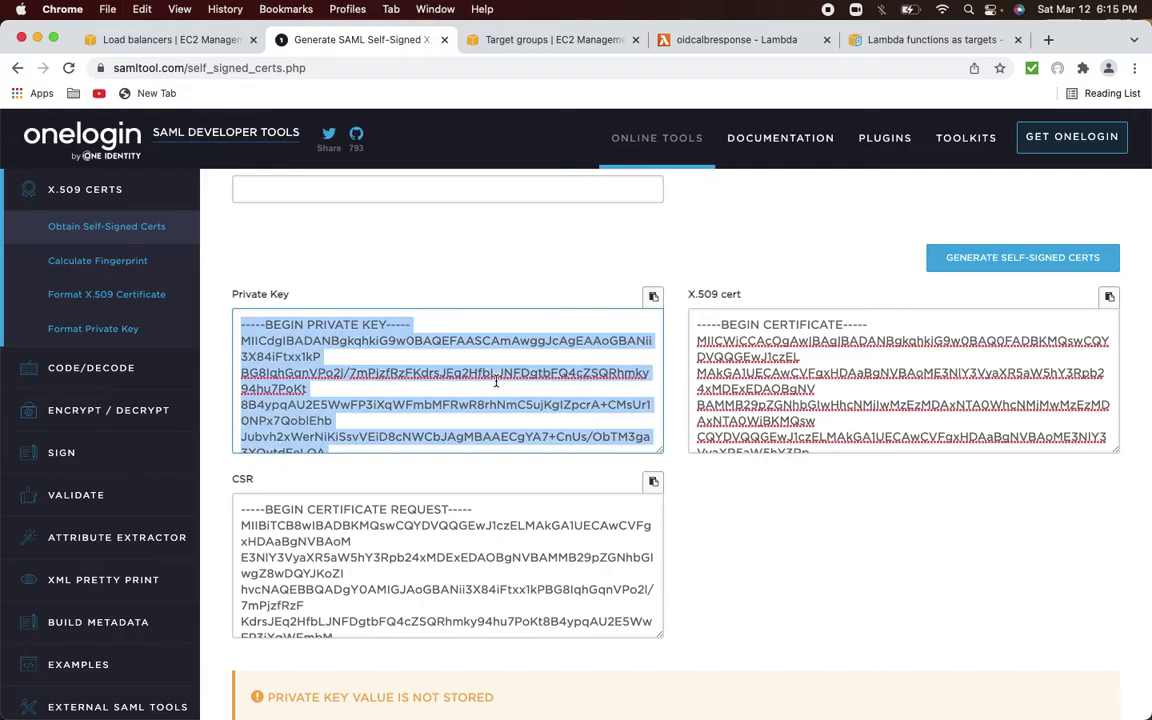
pyautogui.click(653, 298)
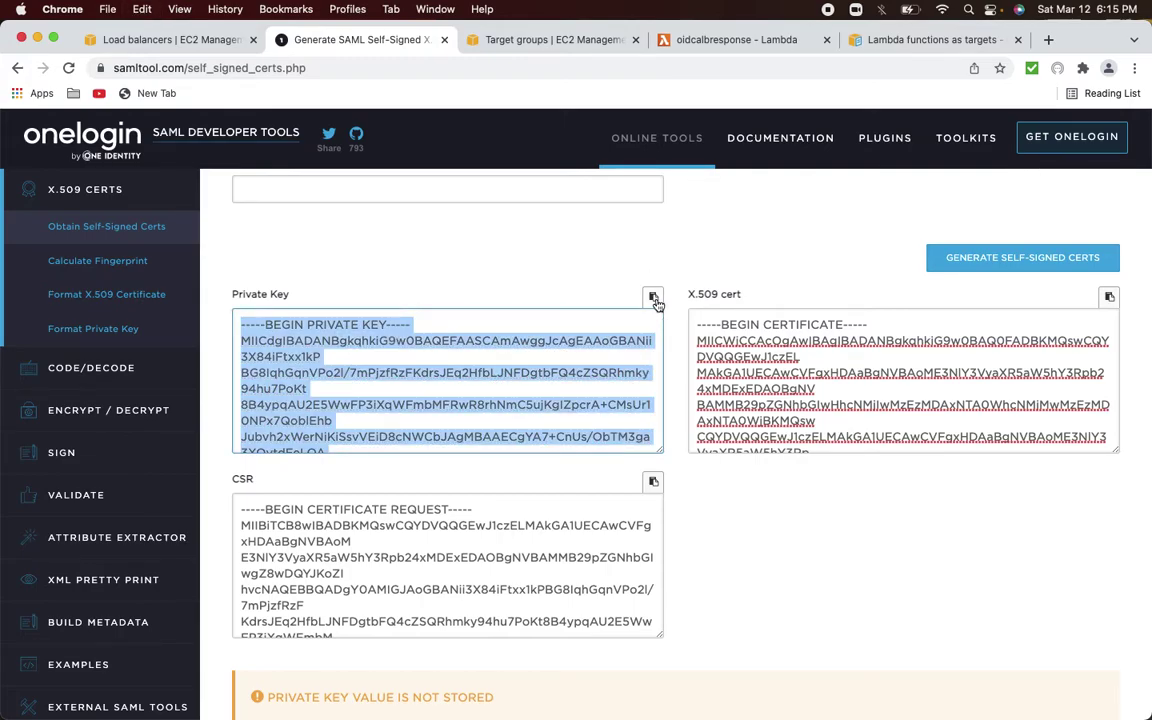
# Return to the load balancer setup and name the certificate to import oidcalbselfsignedcert.
pyautogui.click(128, 40)
pyautogui.scroll(-20, 277, 340)
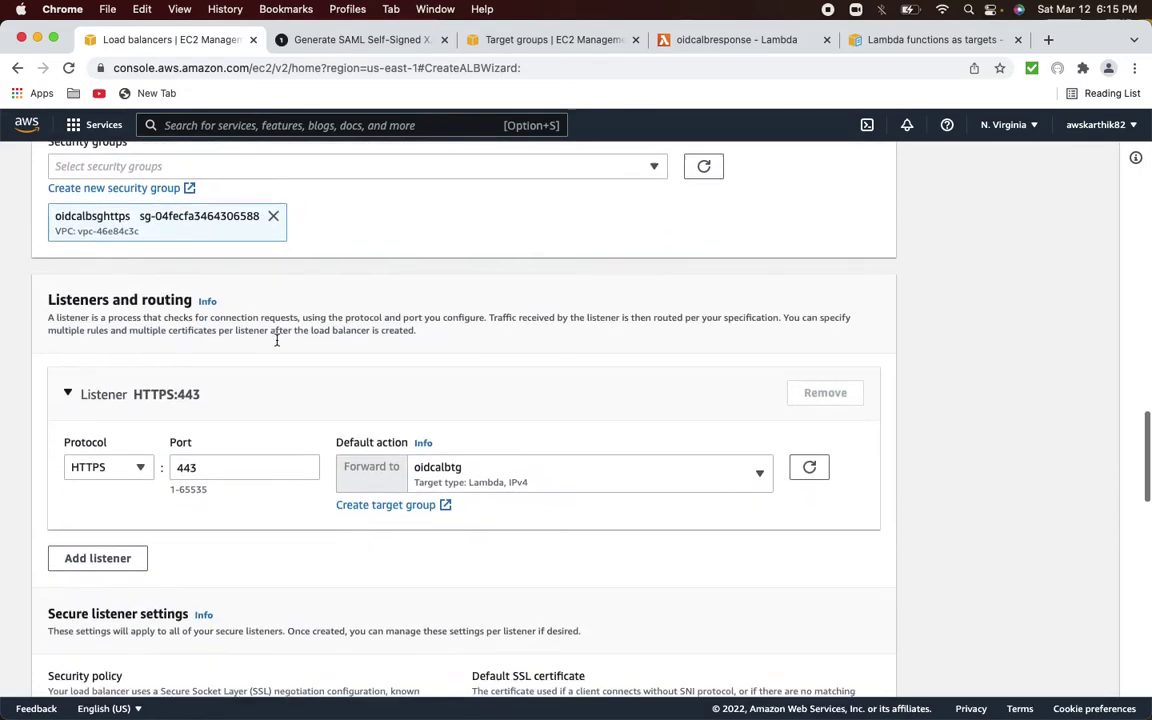
pyautogui.scroll(-2, 277, 340)
pyautogui.click(177, 308)
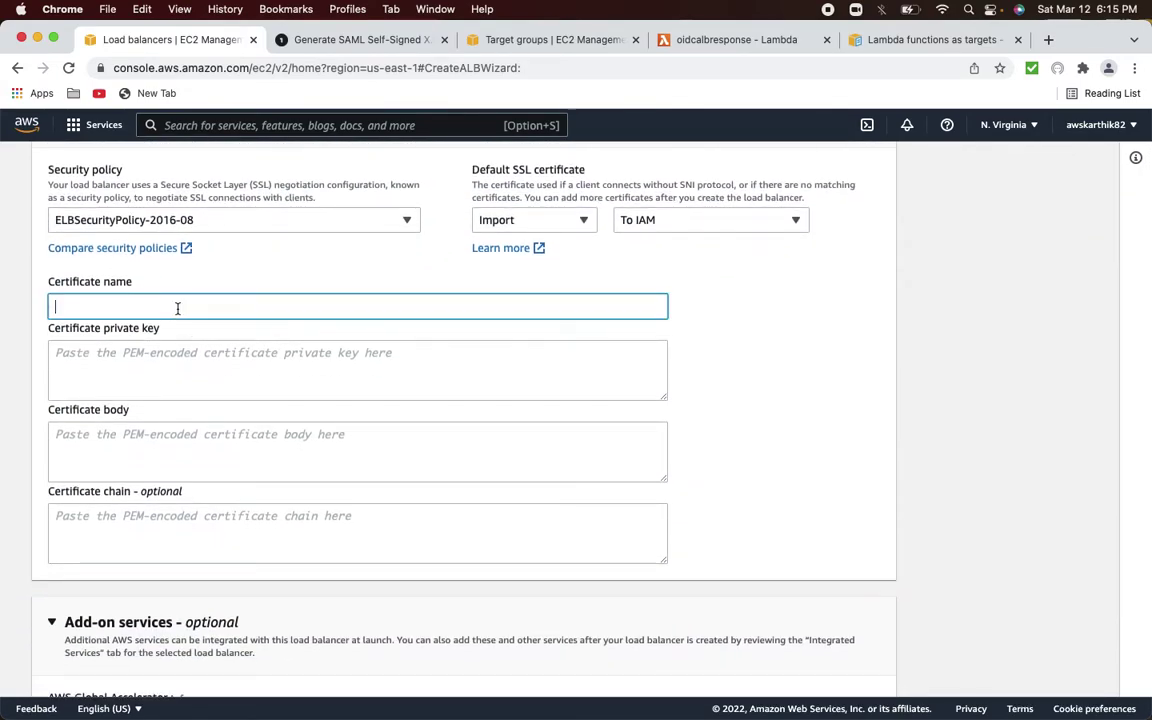
pyautogui.write('oidcalbselfsignedcert')
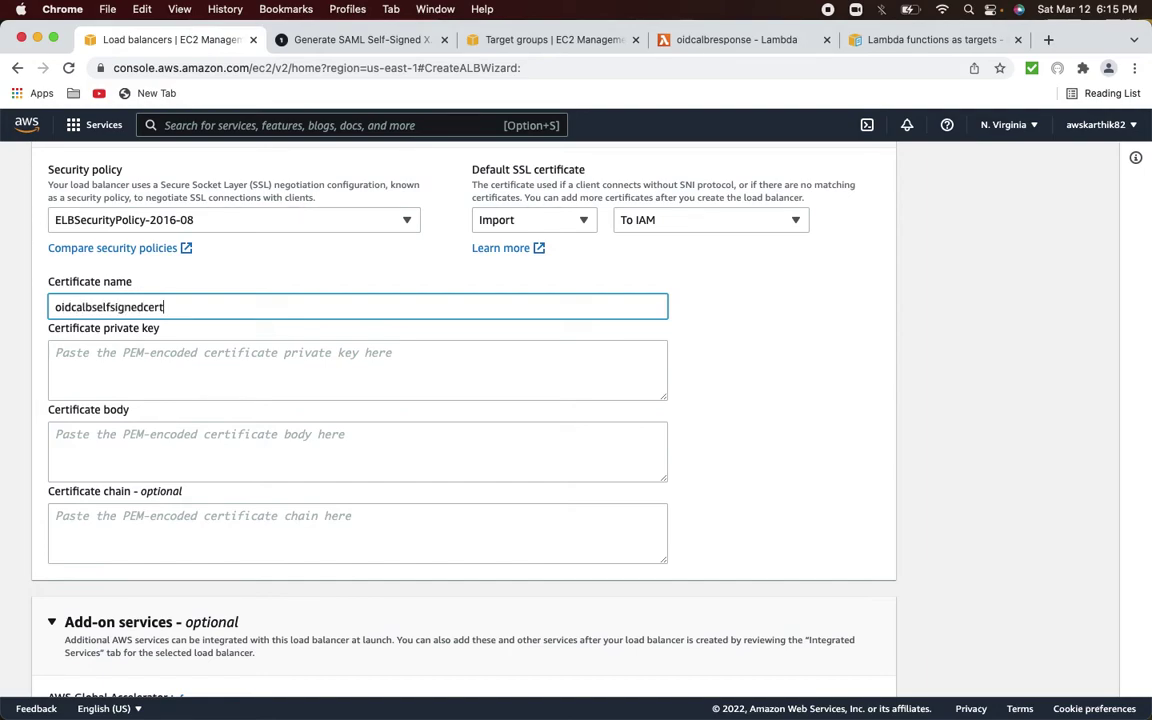
# Paste the copied private key into the certificate import, and copy the generated X.509 certificate in as the certificate body.
pyautogui.click(56, 353)
pyautogui.press('super+v')
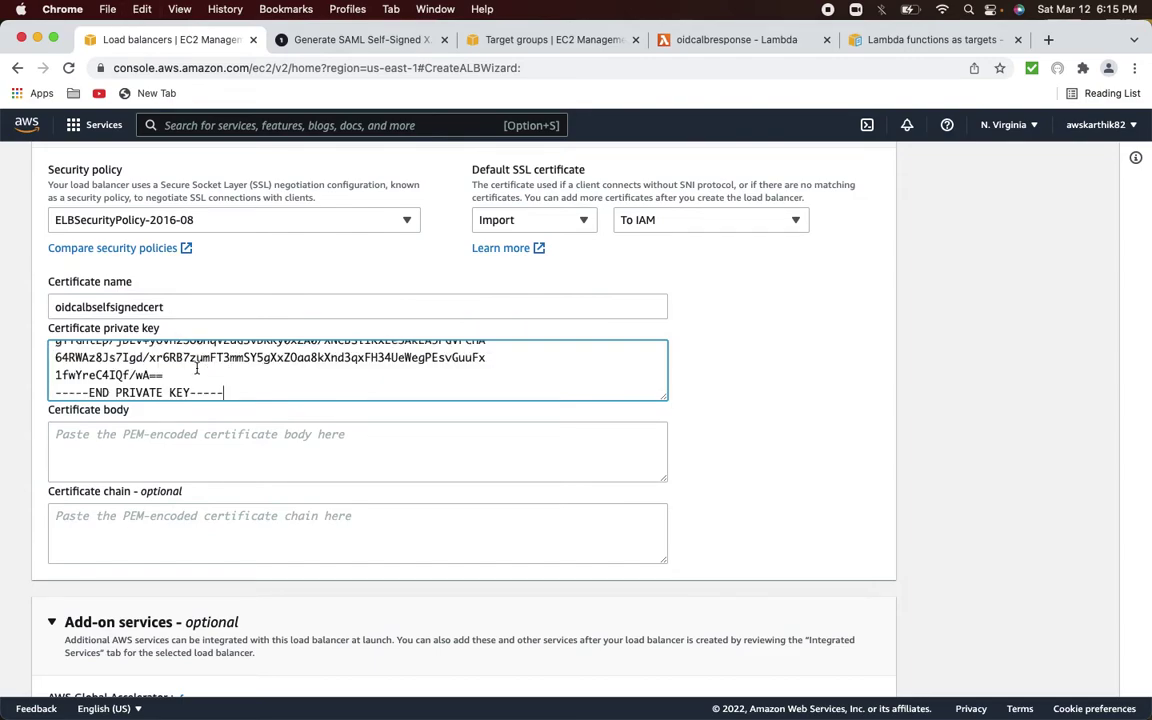
pyautogui.click(383, 42)
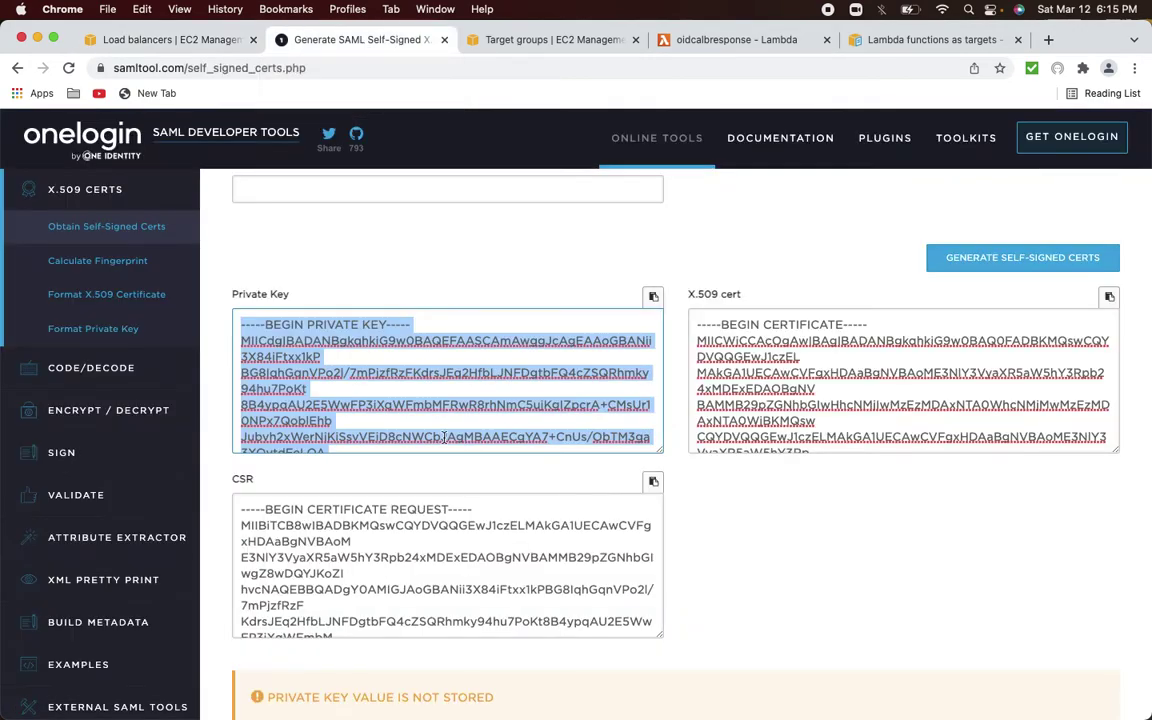
pyautogui.click(1108, 296)
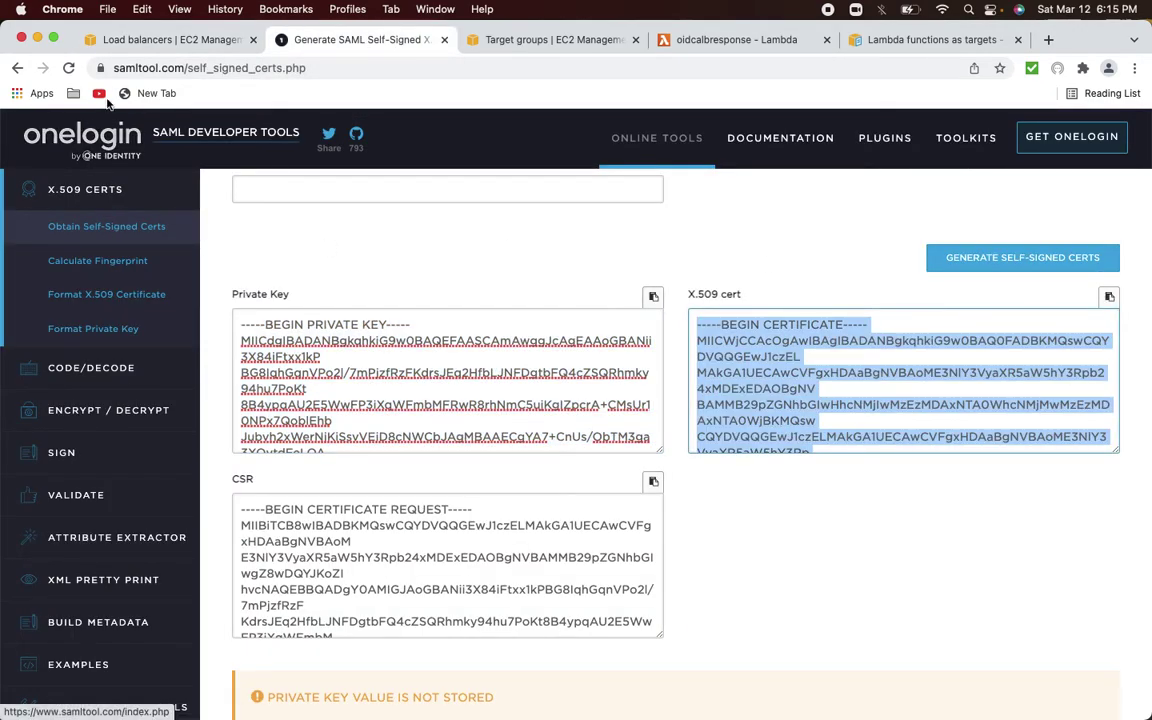
pyautogui.click(140, 42)
pyautogui.click(144, 428)
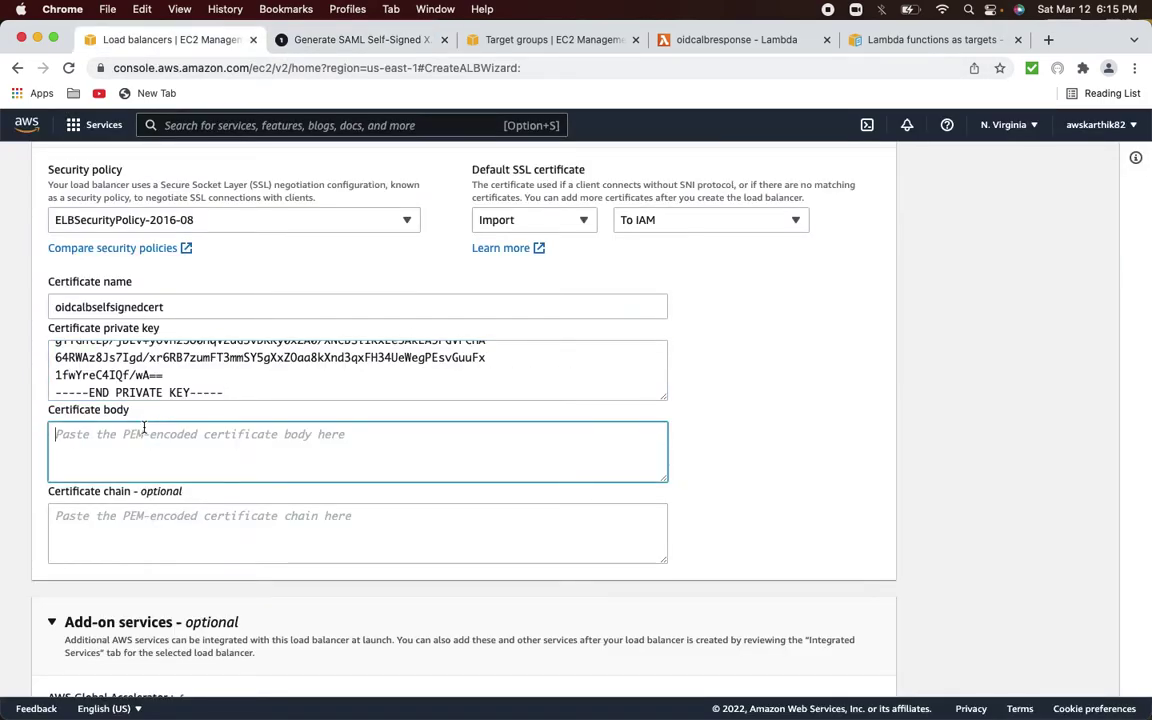
pyautogui.press('super+v')
# Review the configuration summary, create the load balancer oidcalb, and open it in the load balancer list.
pyautogui.scroll(-5, 786, 426)
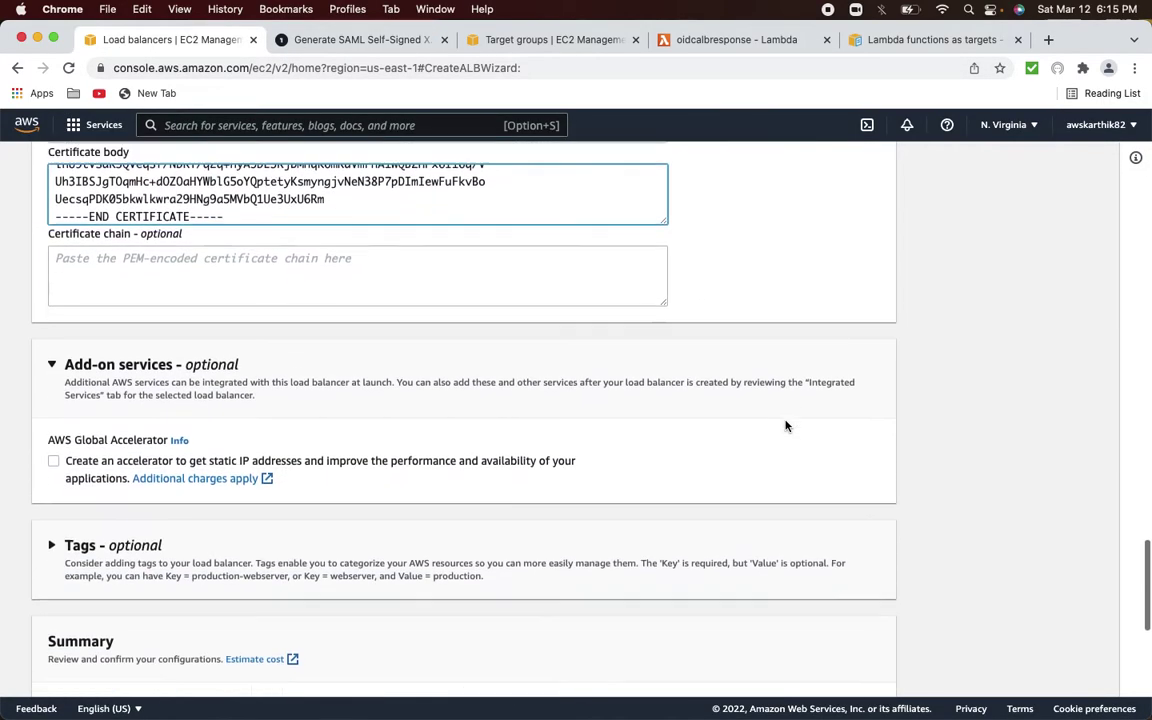
pyautogui.scroll(-2, 786, 426)
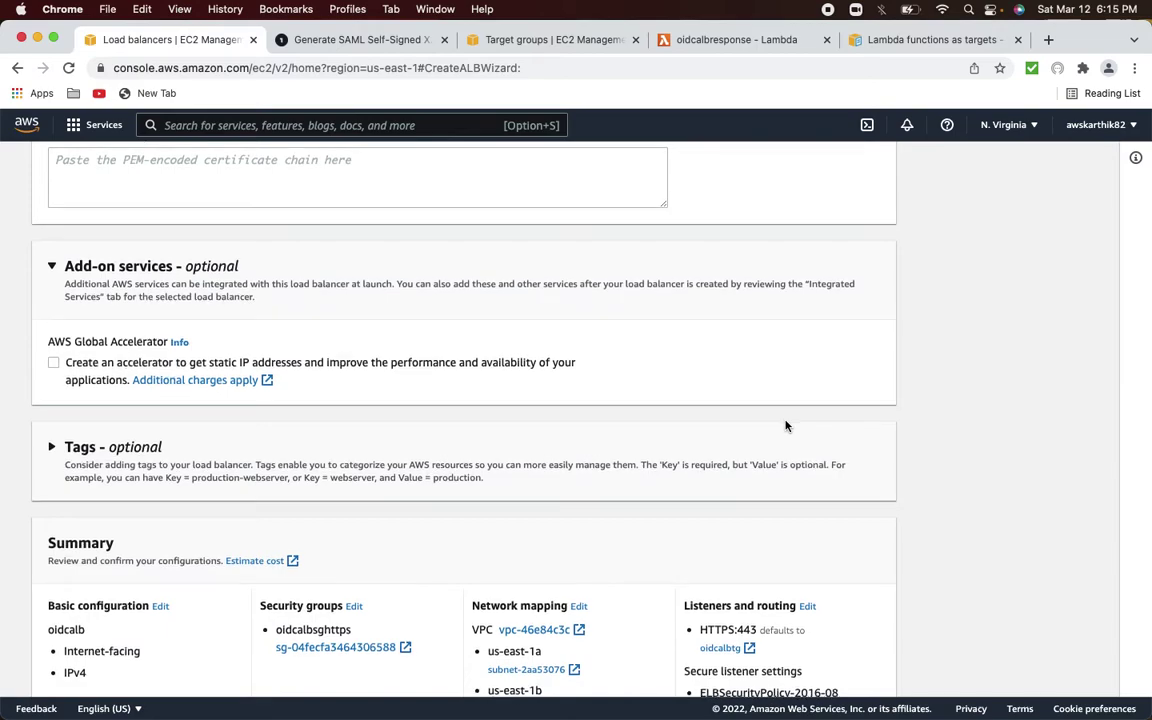
pyautogui.scroll(-5, 786, 426)
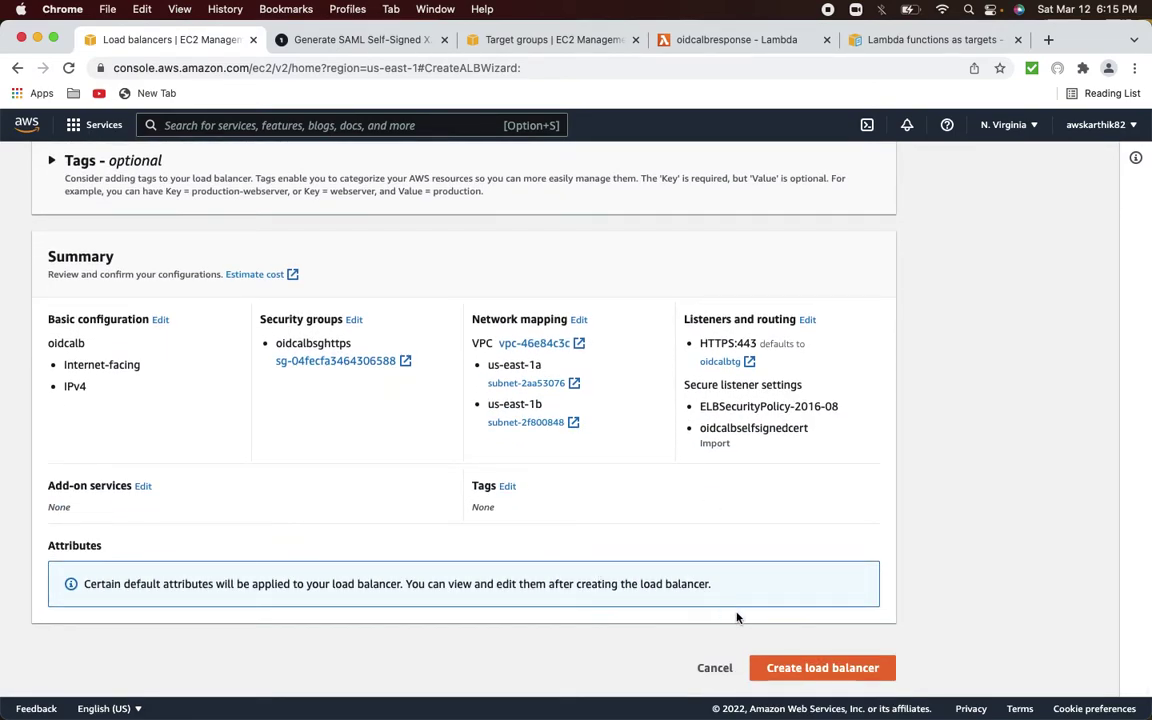
pyautogui.click(815, 670)
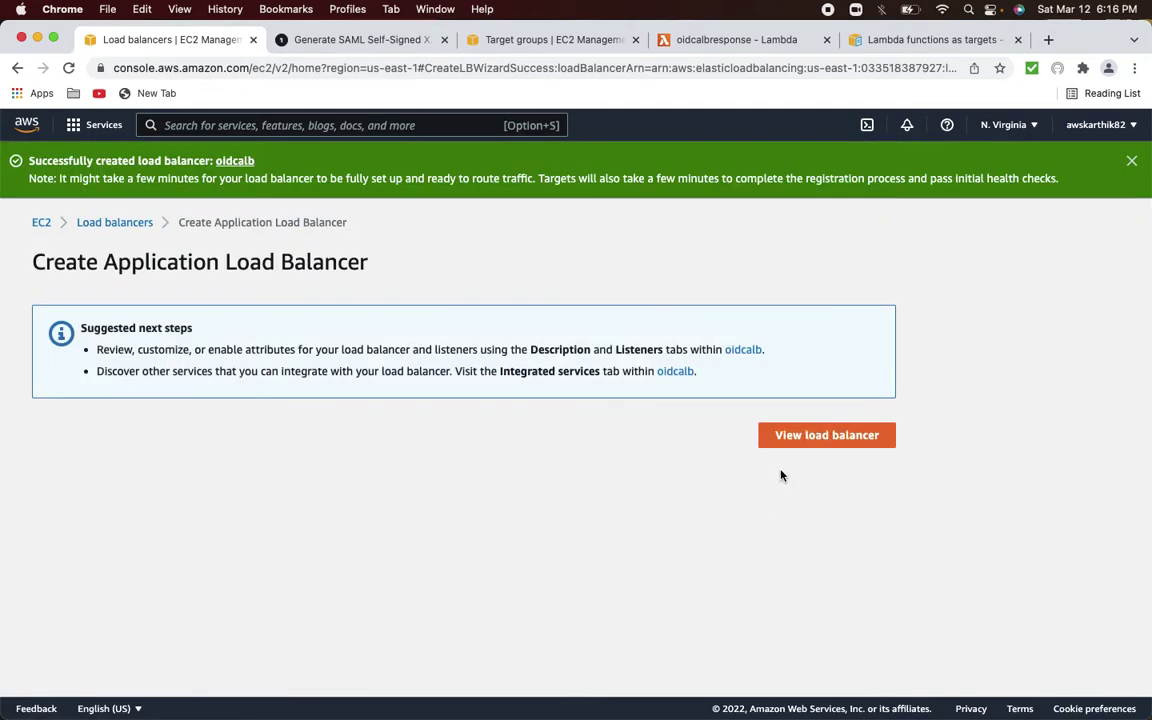
pyautogui.click(800, 438)
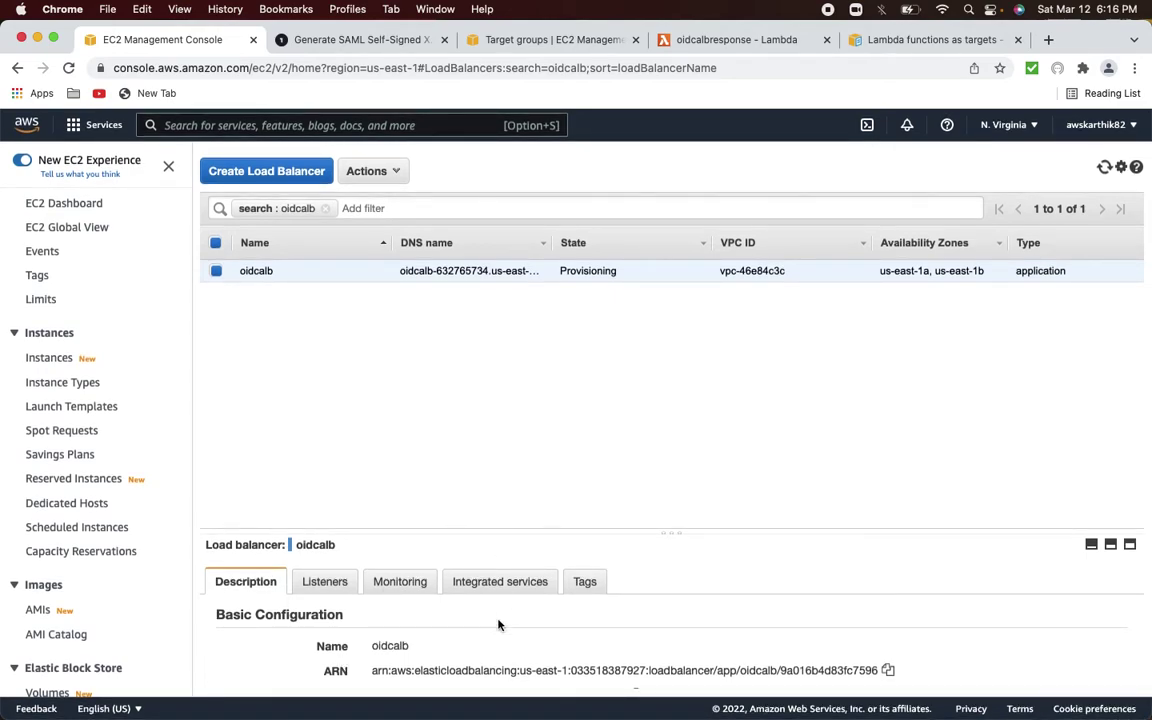
# Examine the basic configuration of oidcalb and highlight its DNS name.
pyautogui.scroll(-4, 500, 624)
pyautogui.scroll(2, 500, 622)
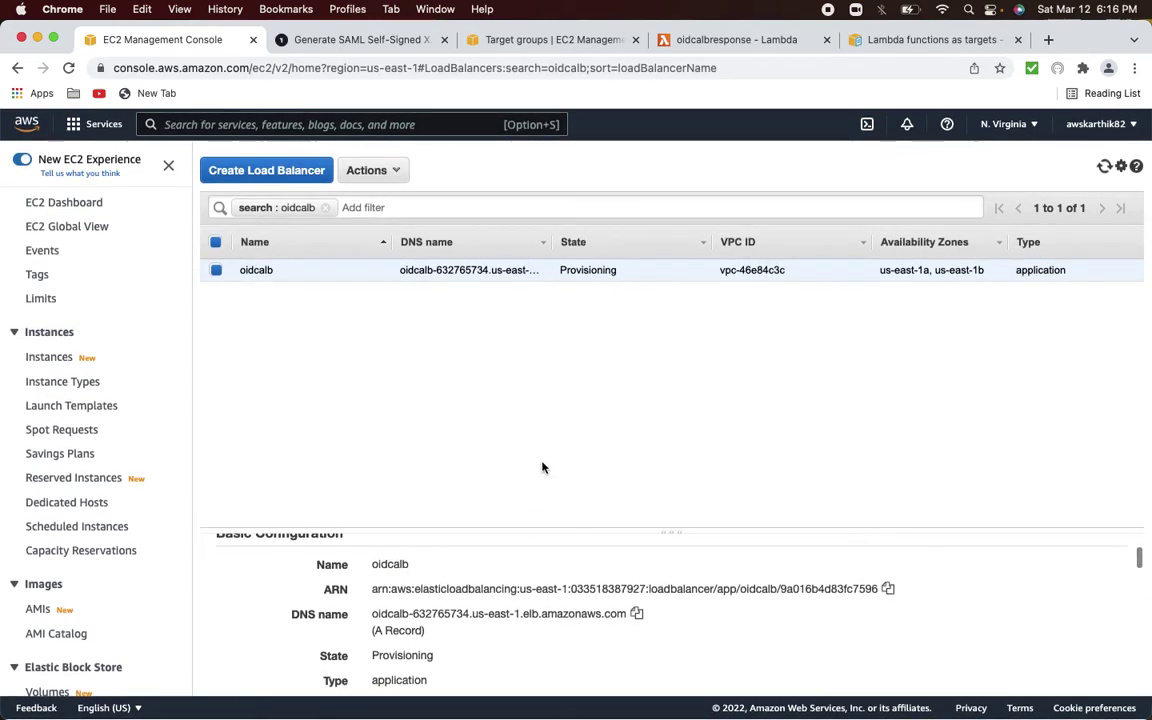
pyautogui.scroll(3, 450, 555)
pyautogui.scroll(-3, 499, 617)
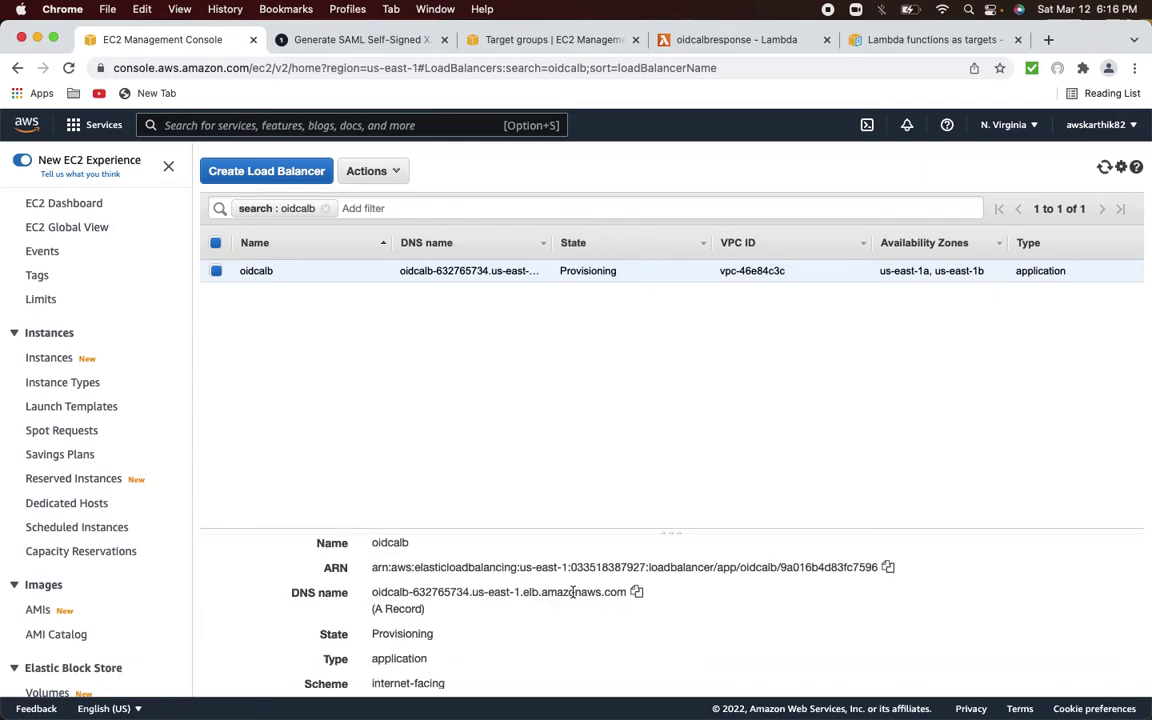
pyautogui.moveTo(374, 592); pyautogui.dragTo(626, 591)
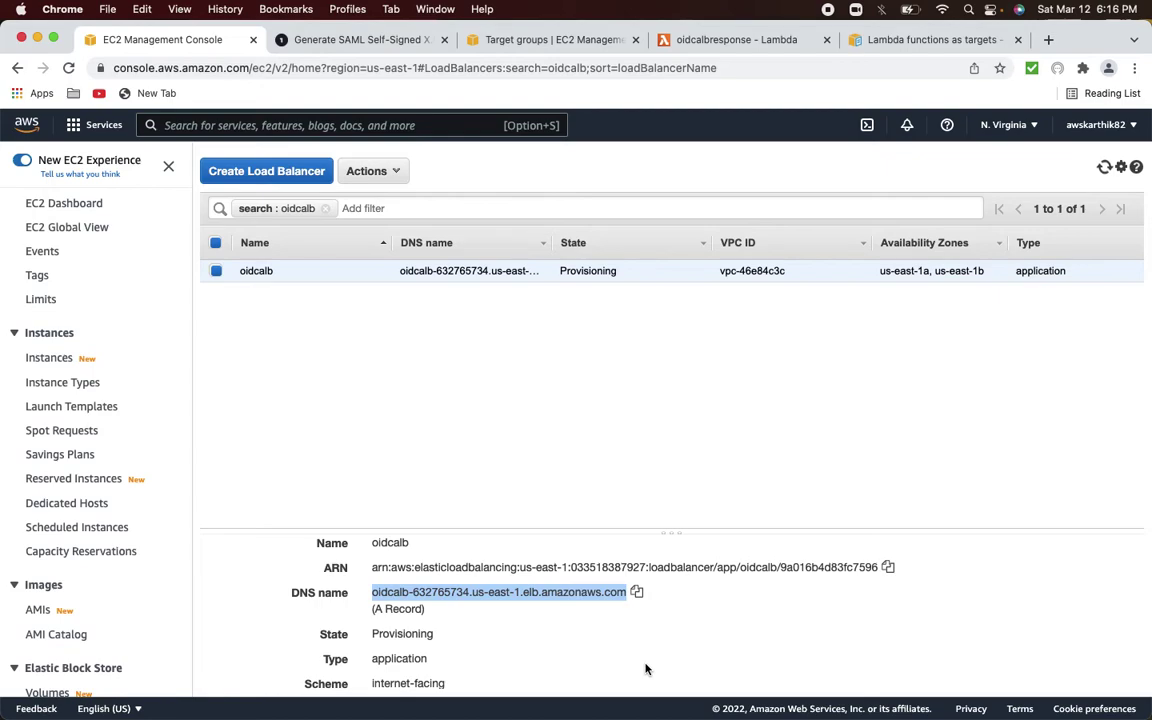
# Close the certificate generator page and inspect the target health status and health check settings of target group oidcalbtg.
pyautogui.click(445, 40)
pyautogui.click(319, 46)
pyautogui.scroll(-3, 338, 333)
pyautogui.doubleClick(721, 539)
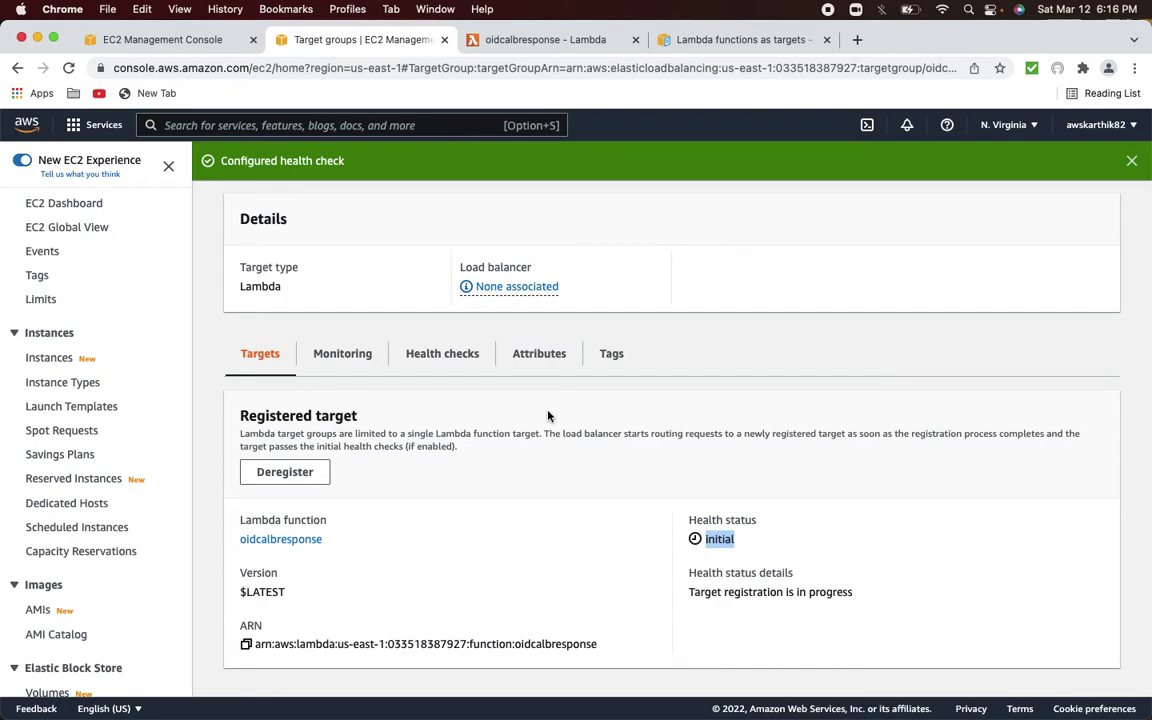
pyautogui.click(462, 360)
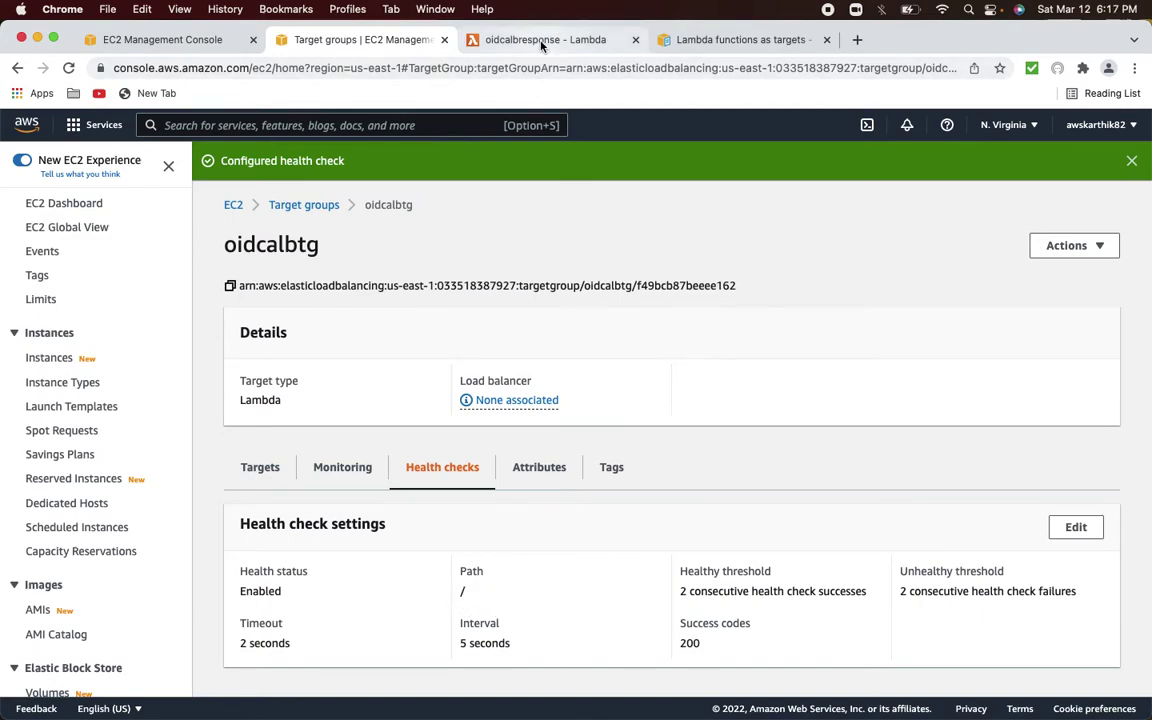
# Check the status code returned in the code of the oidcalbresponse Lambda function.
pyautogui.click(515, 40)
pyautogui.scroll(-8, 471, 570)
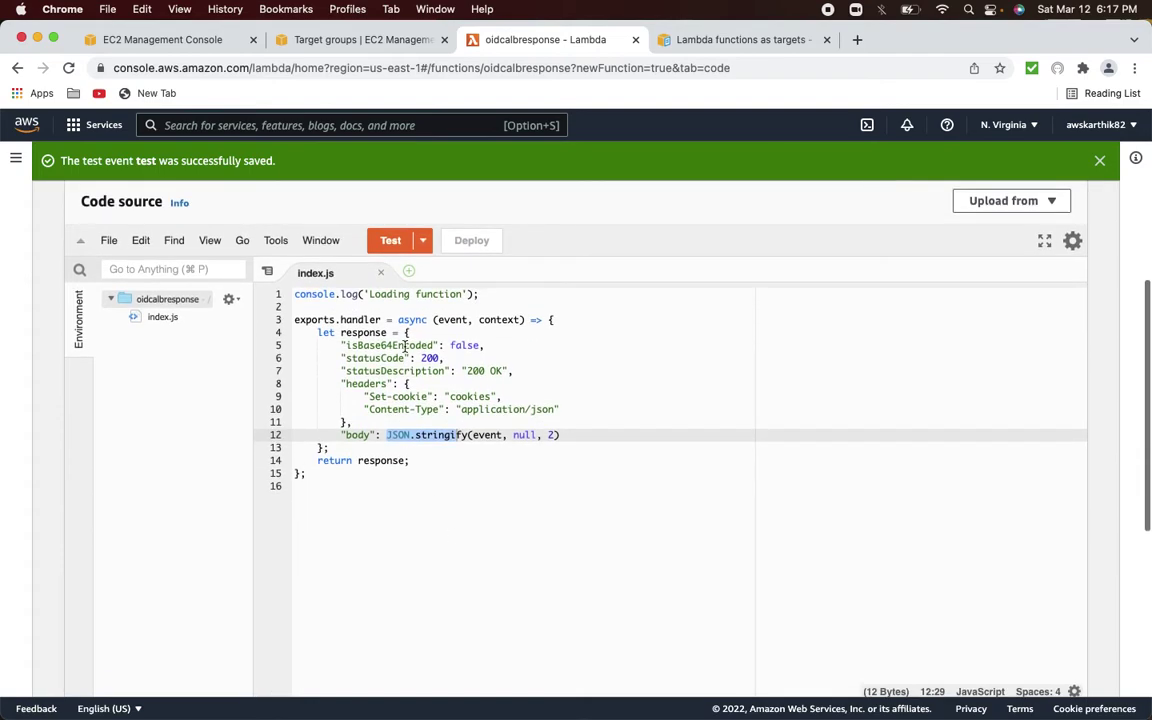
pyautogui.doubleClick(431, 359)
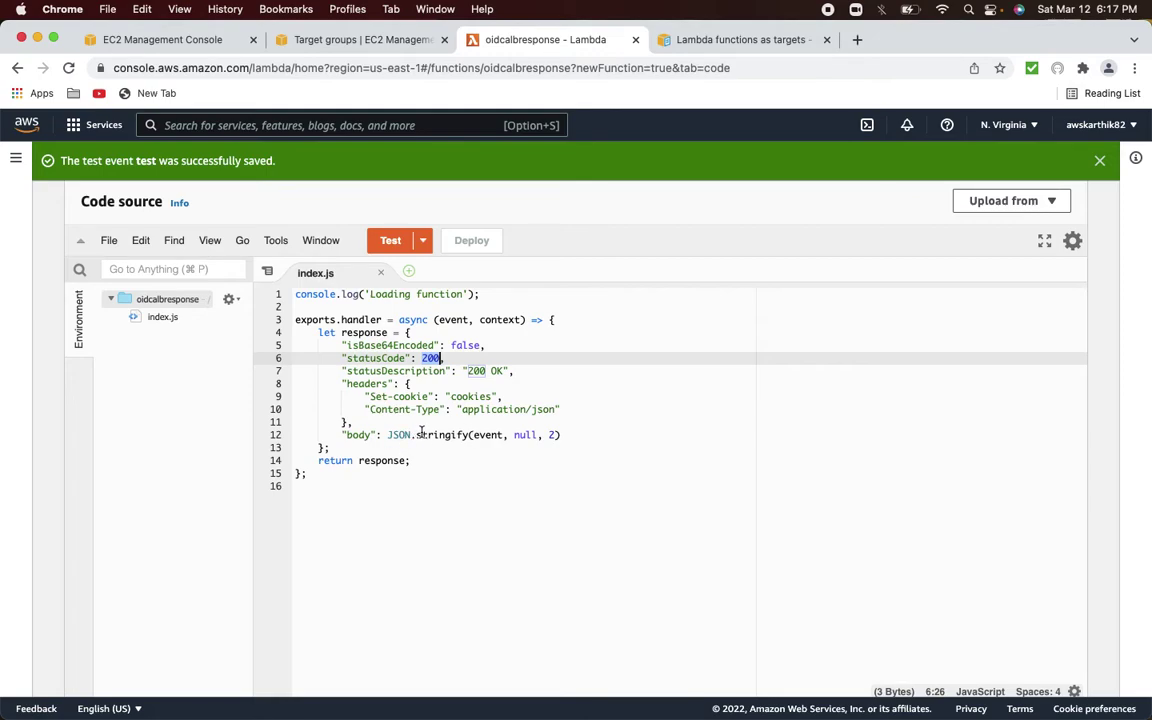
# Recheck the health status of the registered target in oidcalbtg and refresh the load balancer list.
pyautogui.click(330, 45)
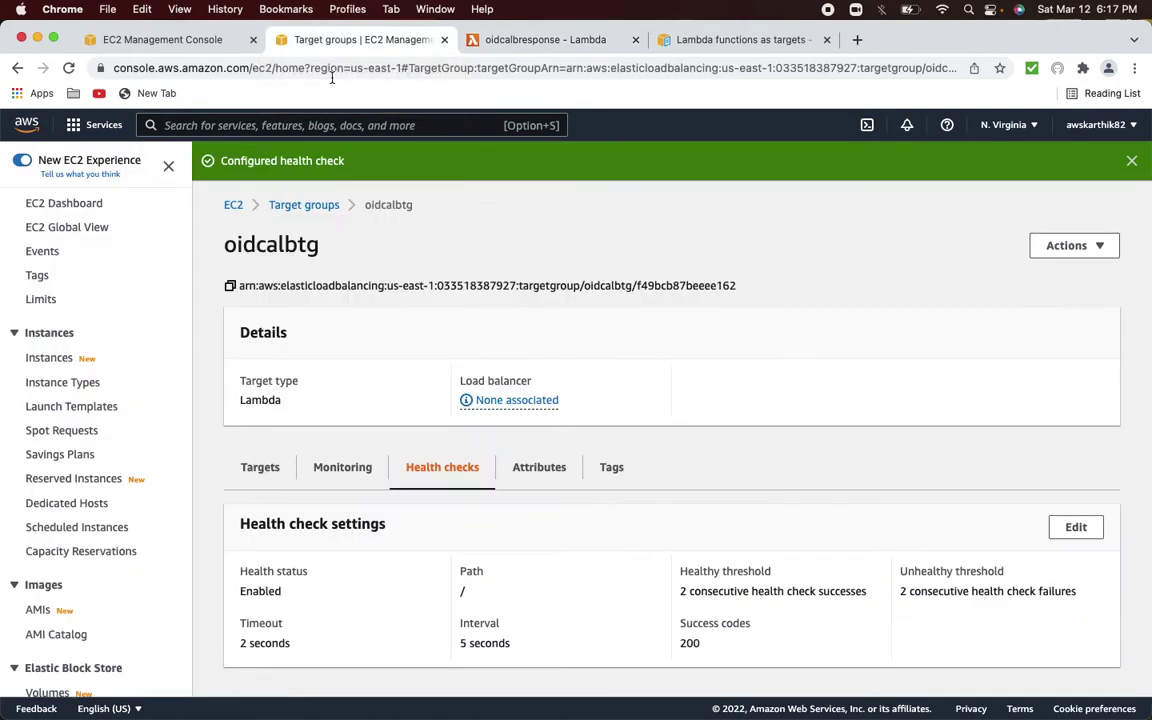
pyautogui.click(286, 482)
pyautogui.scroll(-2, 624, 608)
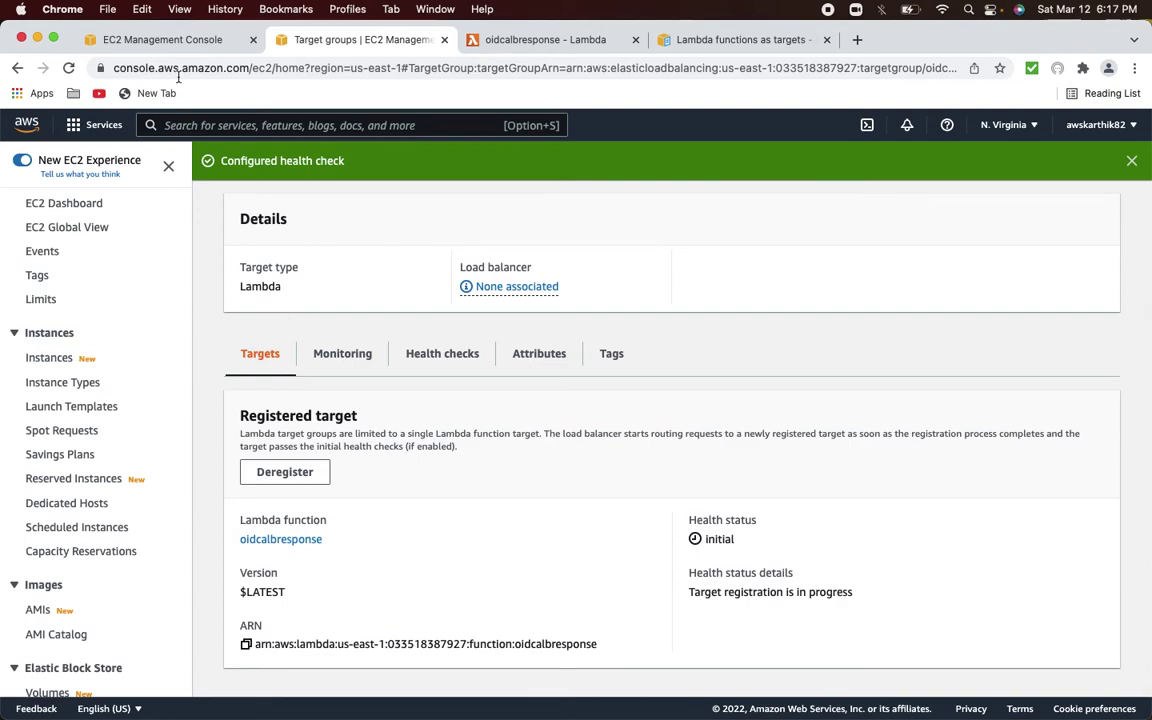
pyautogui.click(168, 45)
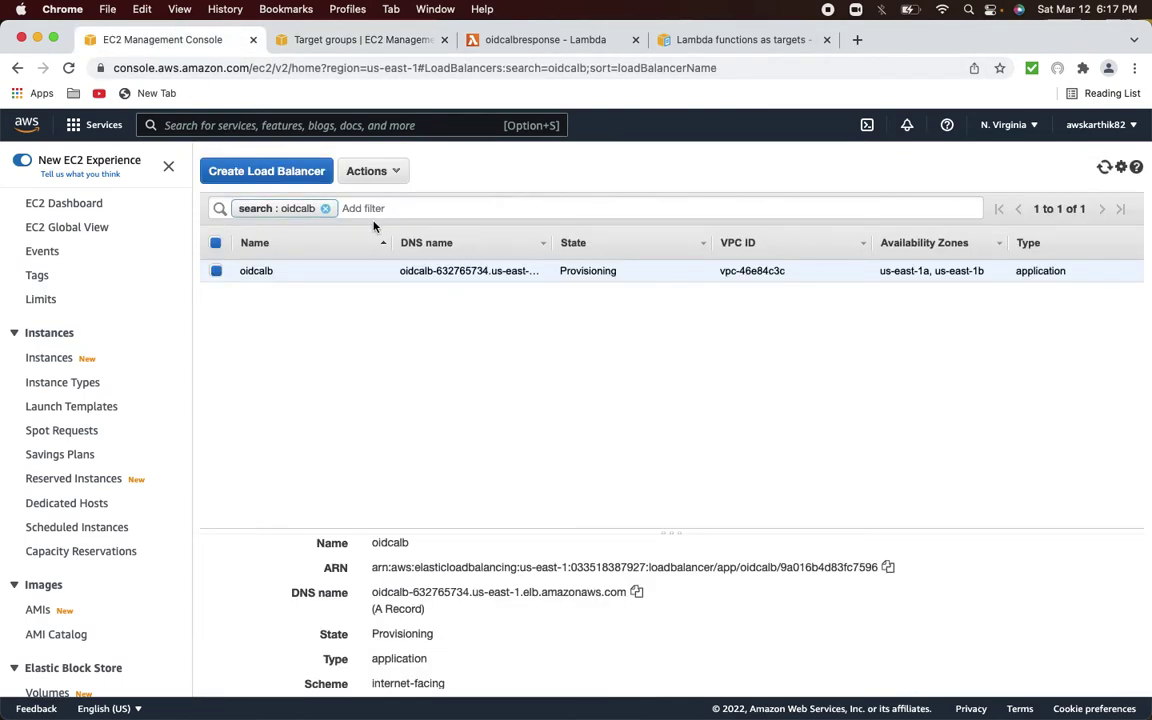
pyautogui.click(1104, 167)
# Reload the oidcalbtg target group details, and refresh the load balancer list to check the state of oidcalb.
pyautogui.click(318, 45)
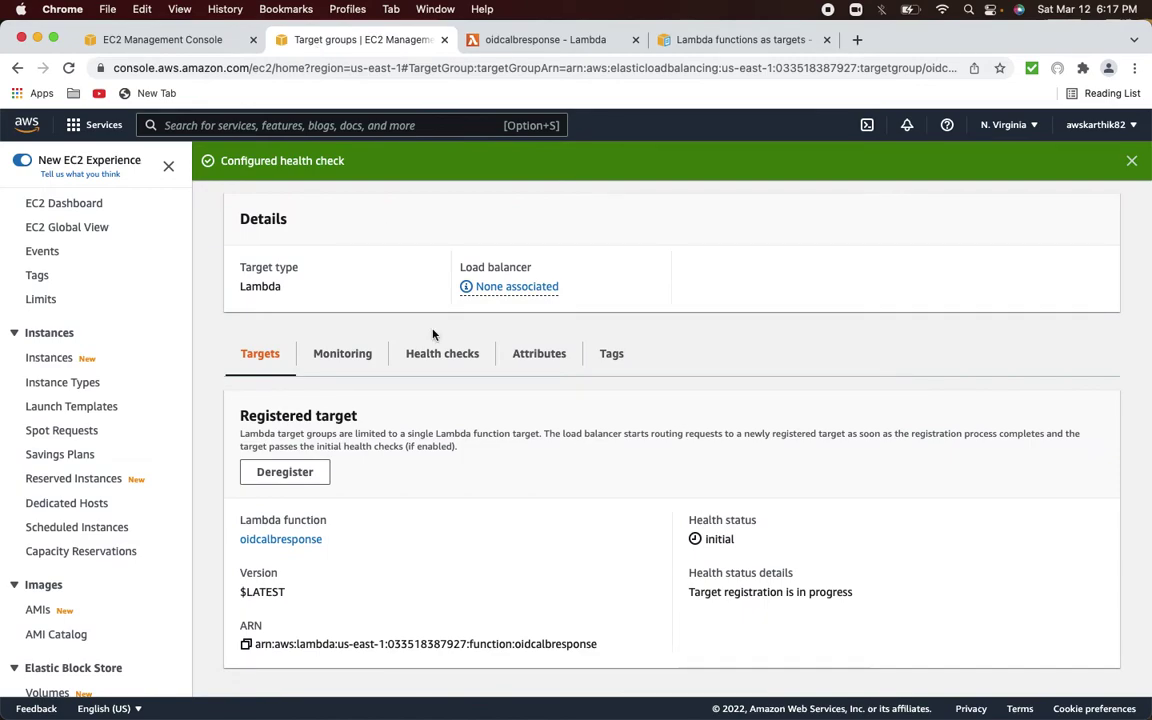
pyautogui.click(68, 67)
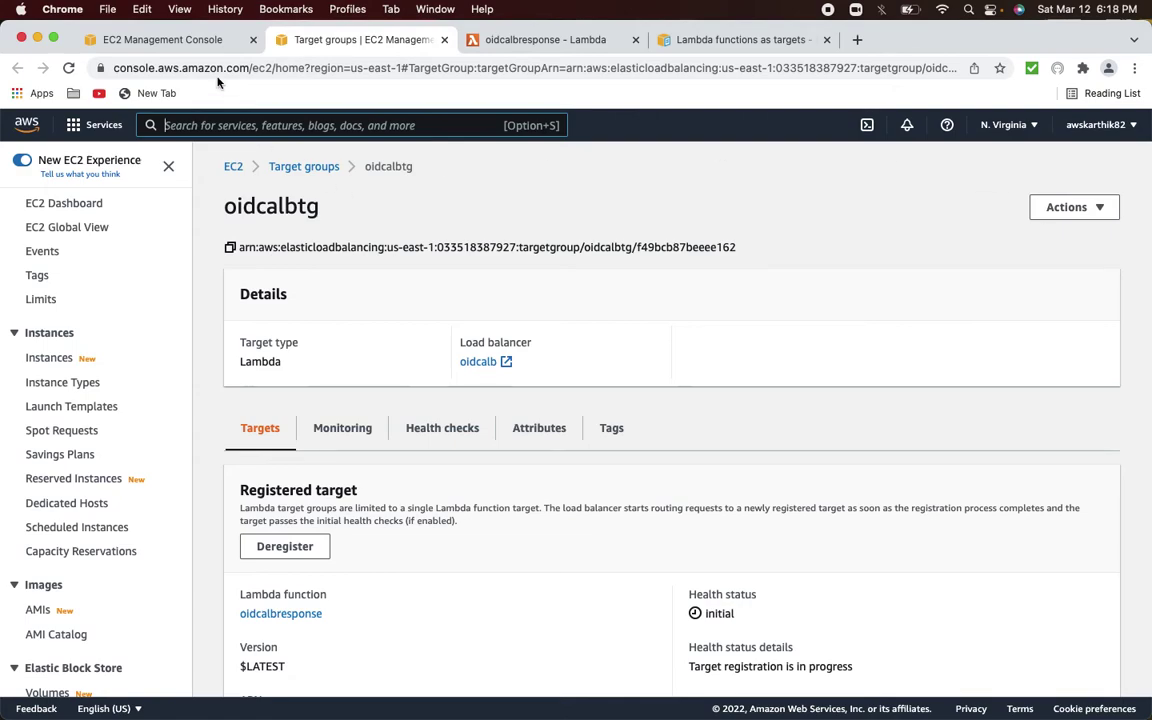
pyautogui.click(190, 45)
pyautogui.click(1105, 168)
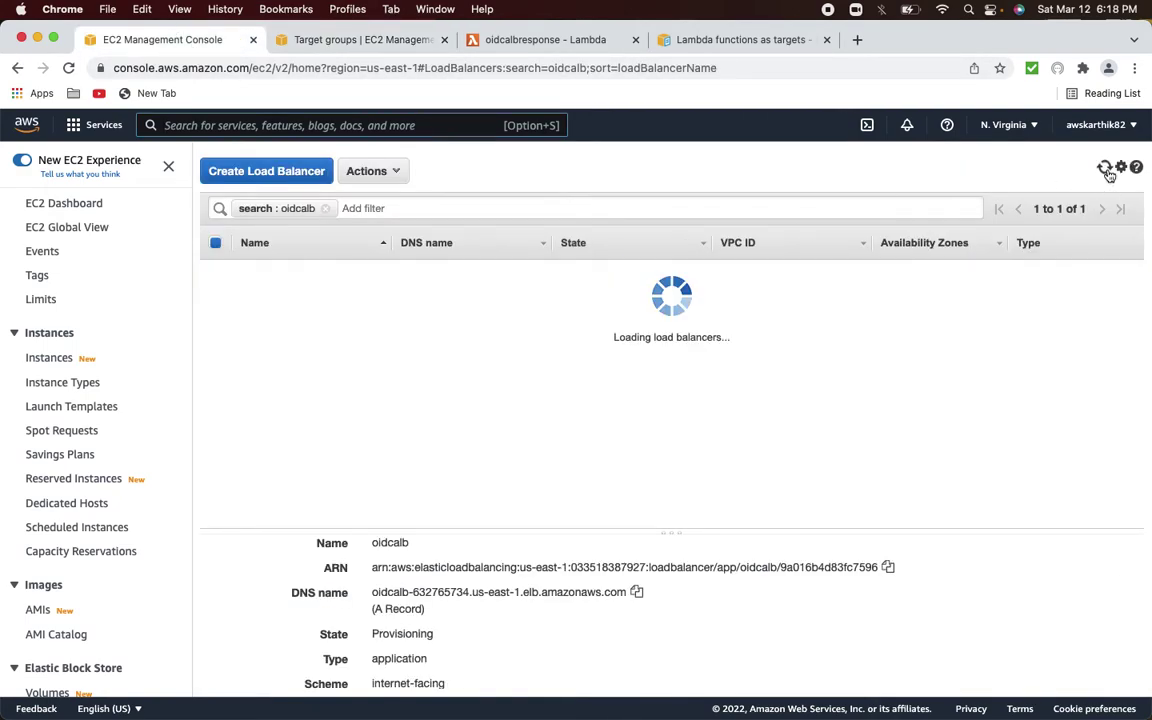
pyautogui.click(1105, 168)
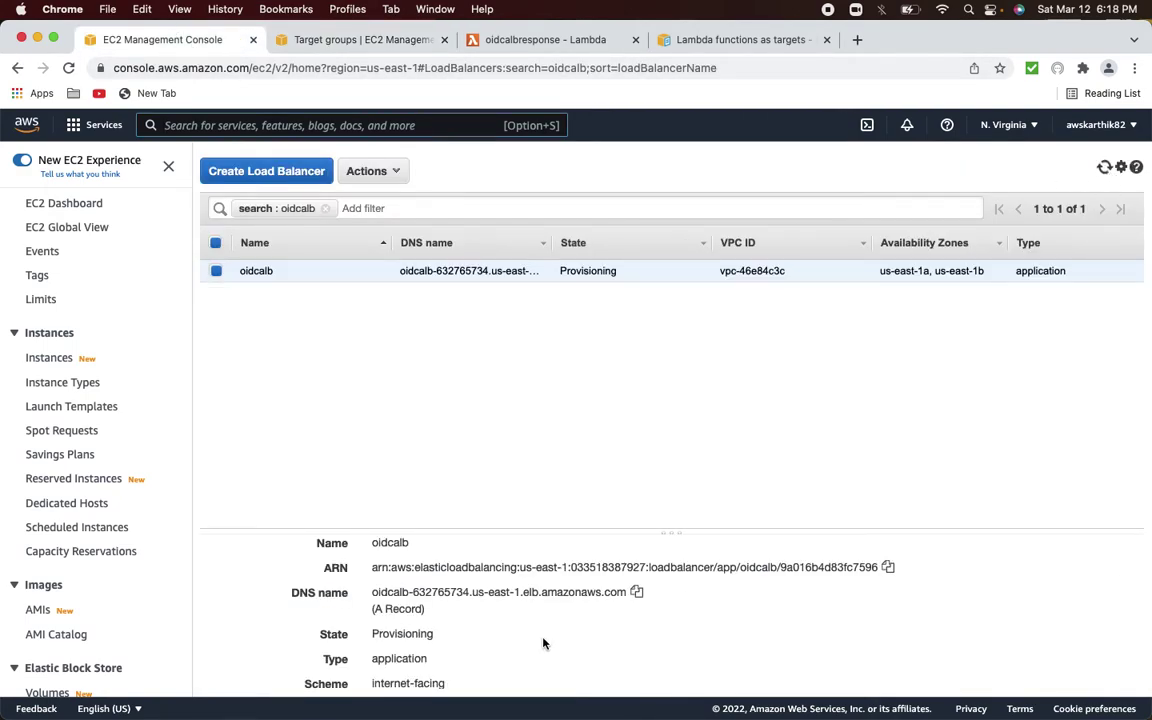
pyautogui.scroll(-1, 543, 643)
pyautogui.scroll(3, 543, 643)
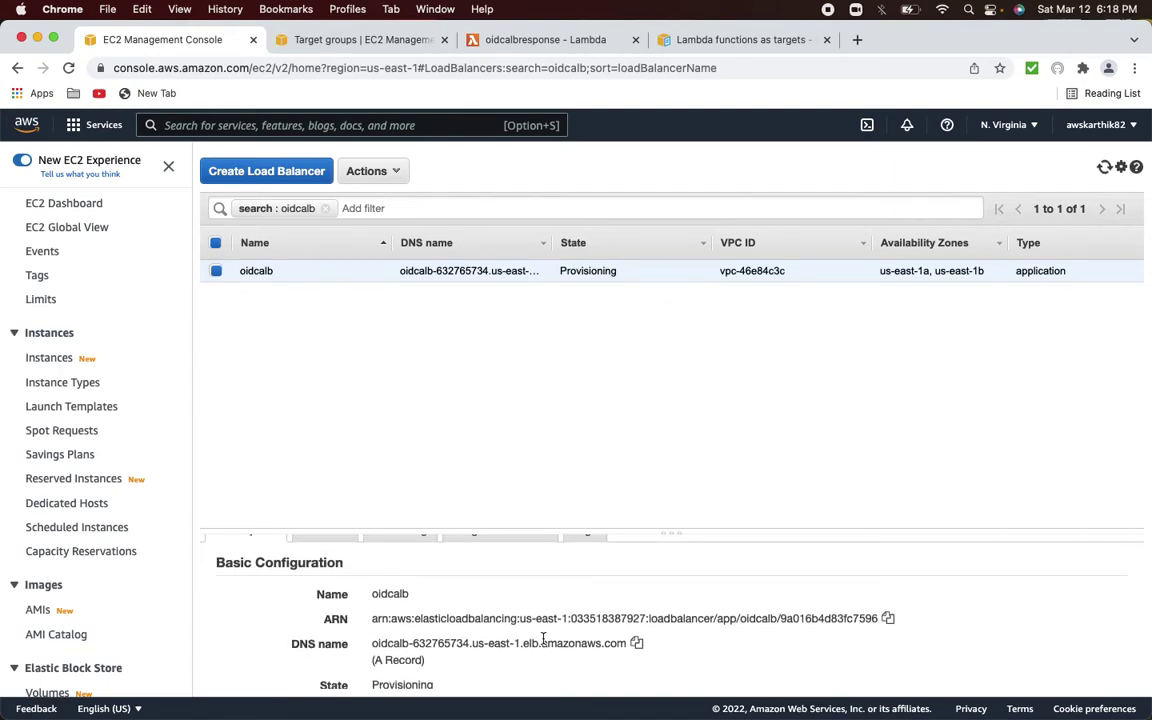
pyautogui.scroll(-1, 543, 640)
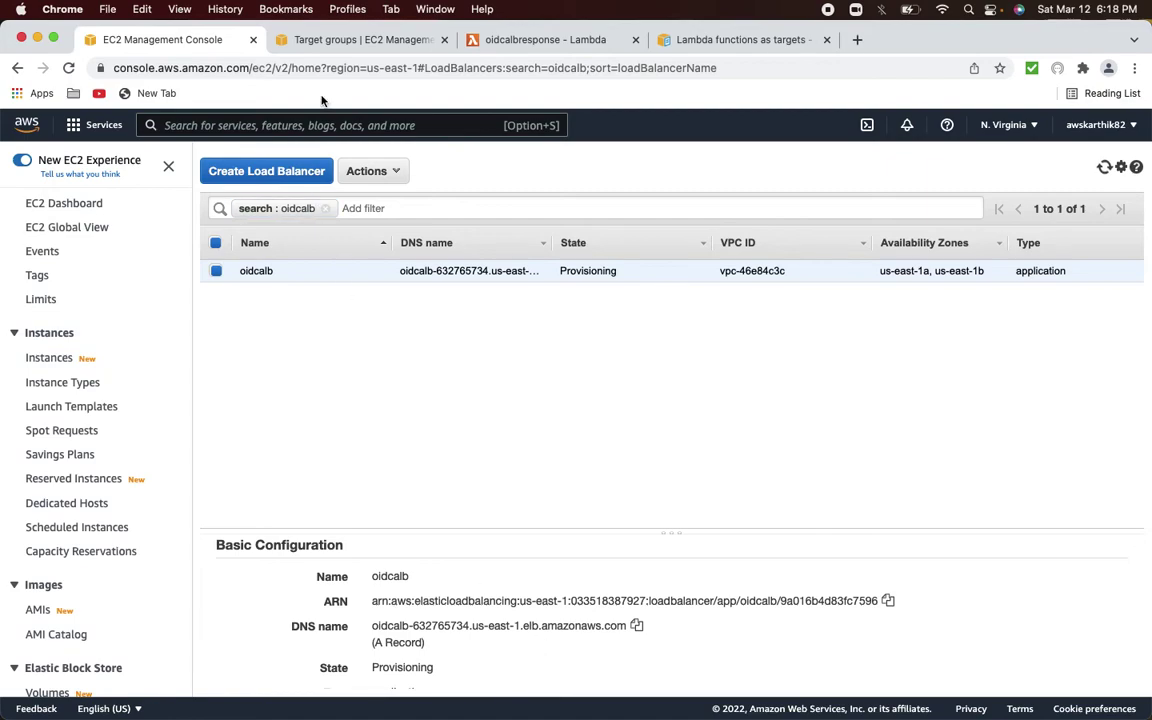
# Look through the monitoring, health check and registered target details of oidcalbtg.
pyautogui.click(327, 41)
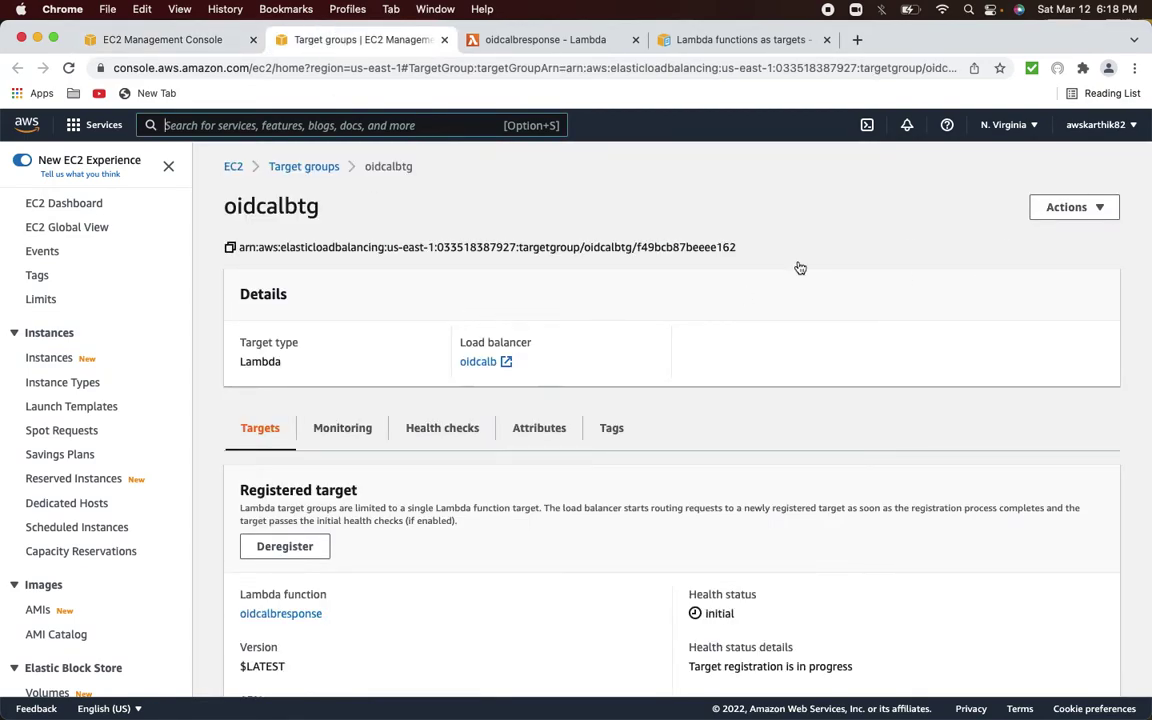
pyautogui.click(335, 433)
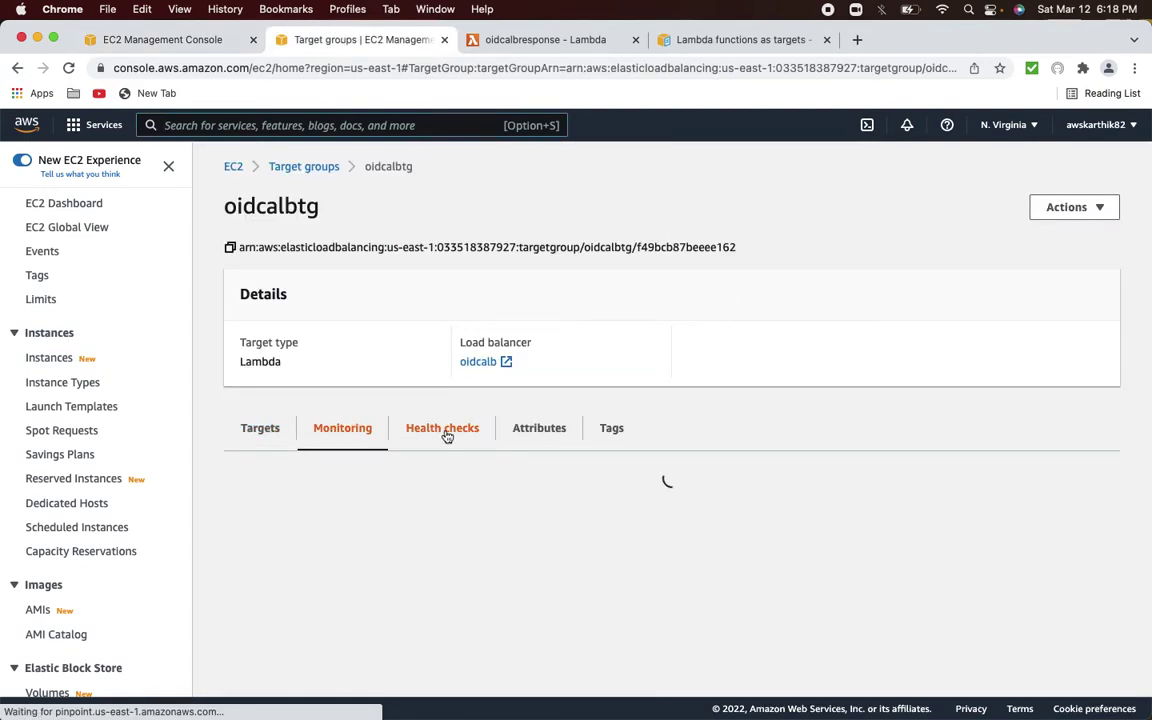
pyautogui.click(448, 432)
pyautogui.click(250, 430)
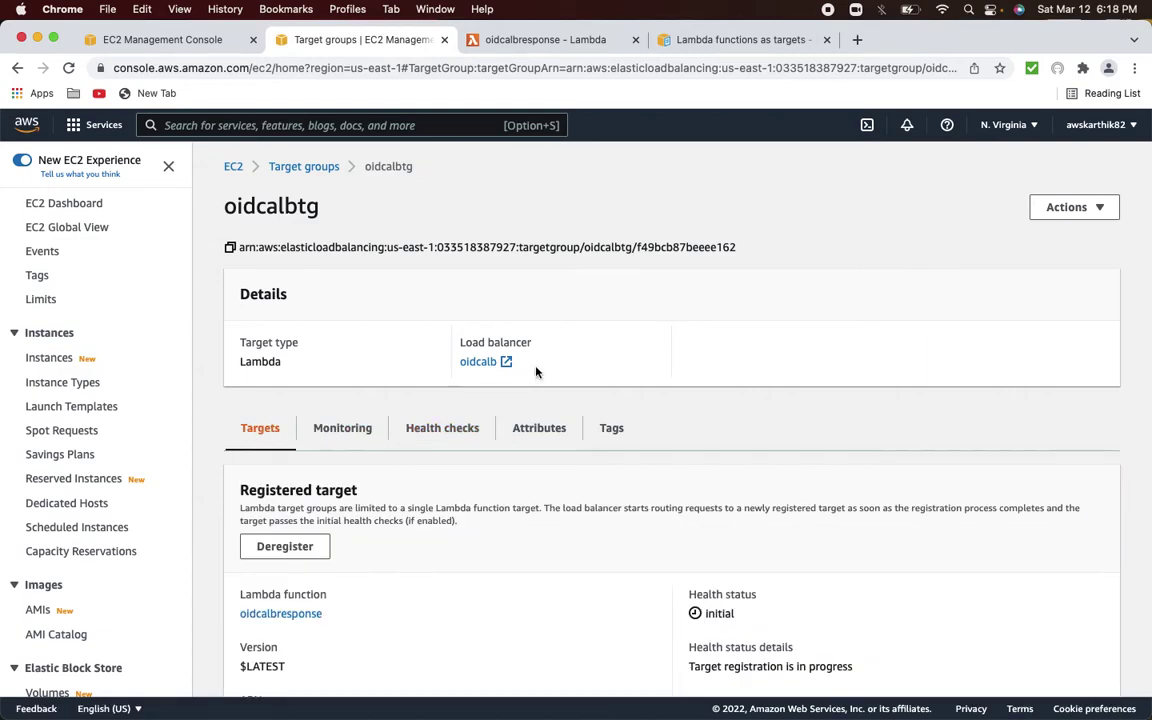
# Refresh the load balancer list once more and copy the DNS name of oidcalb.
pyautogui.click(175, 42)
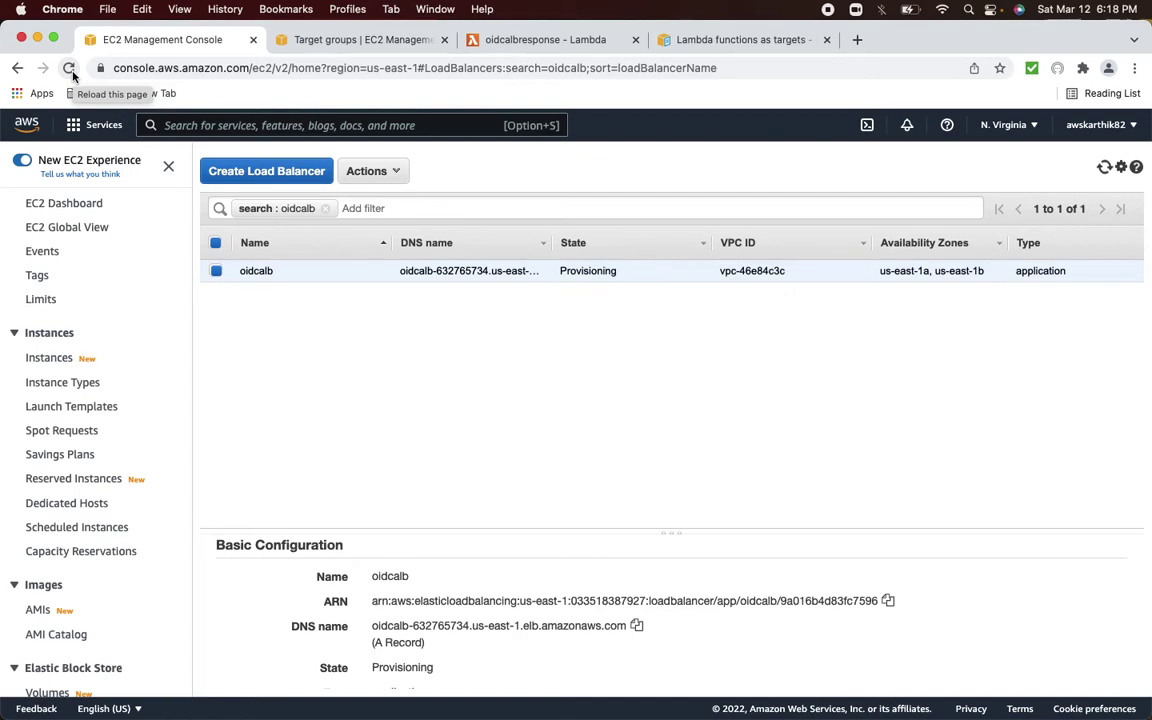
pyautogui.click(1104, 167)
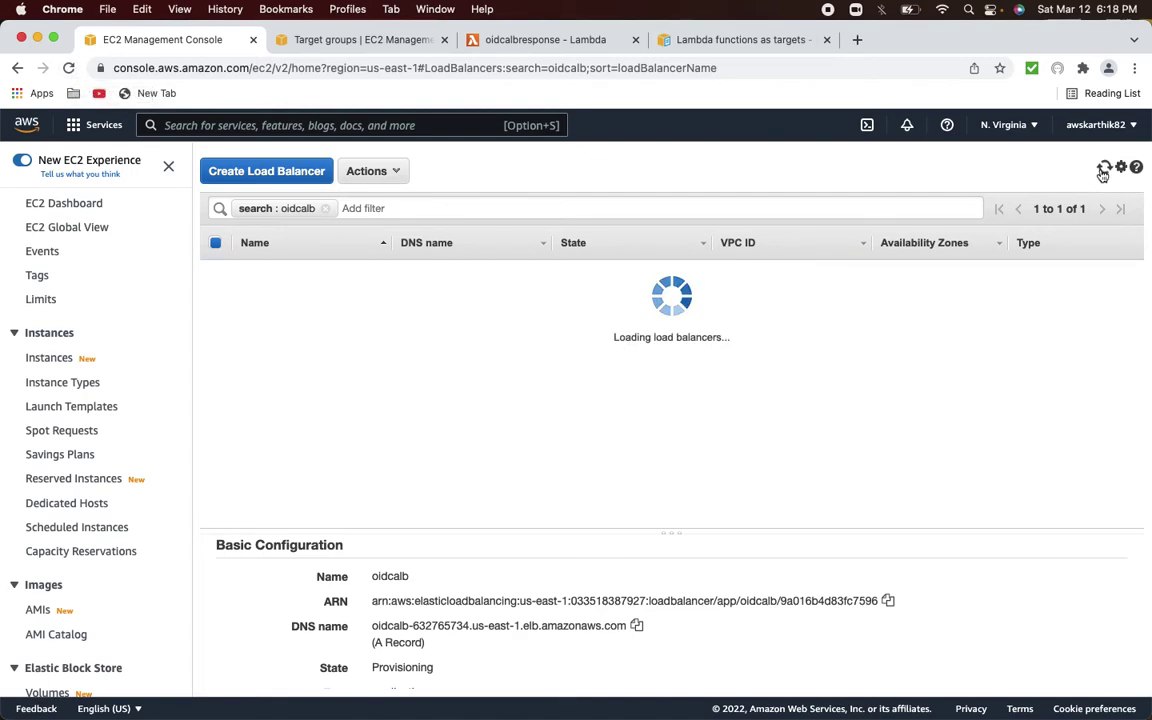
pyautogui.click(1103, 168)
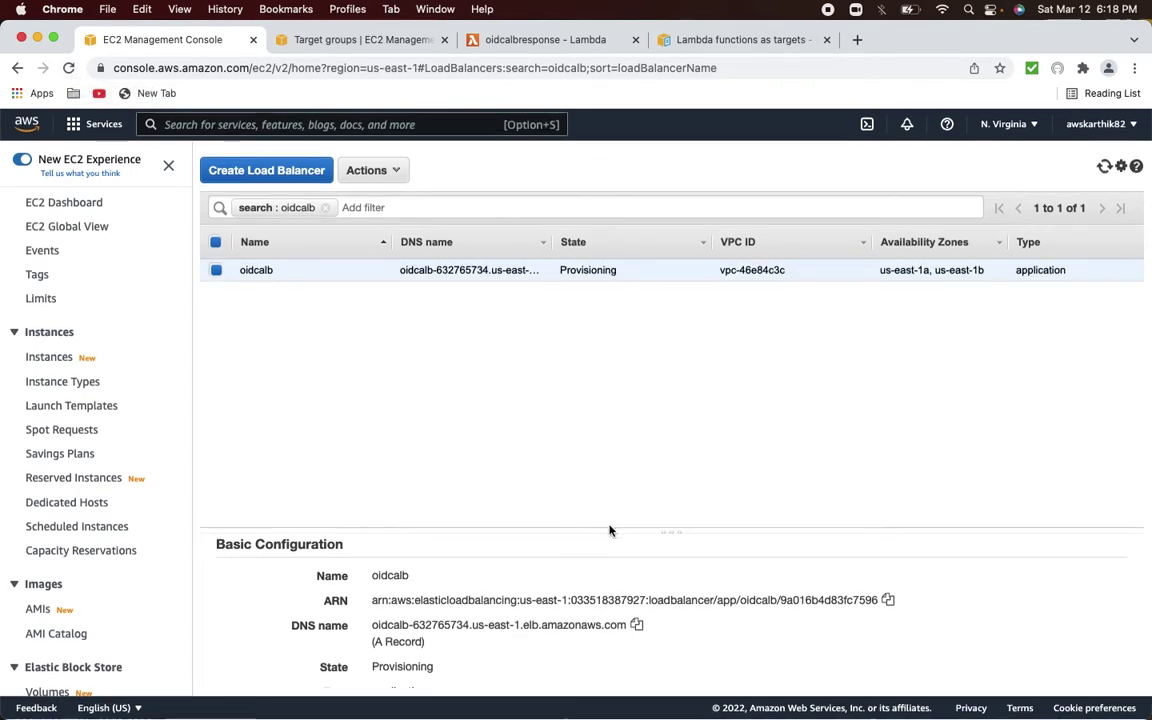
pyautogui.click(636, 625)
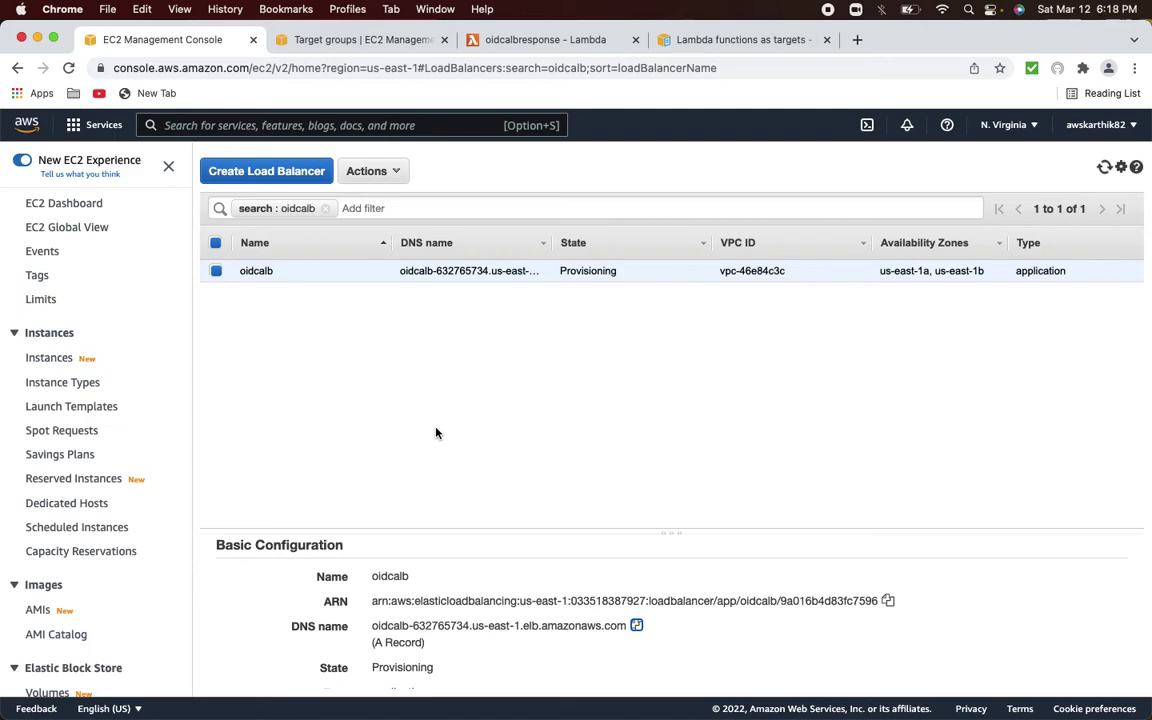
pyautogui.press('super+Tab')
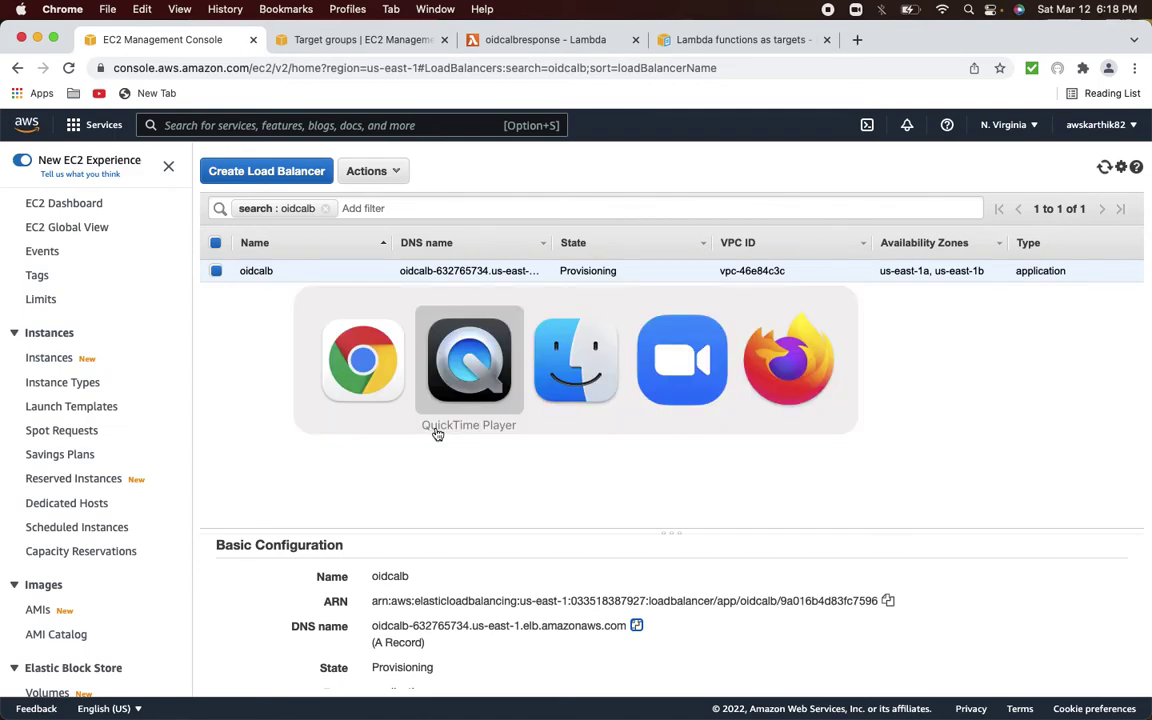
pyautogui.press('super+Tab')
pyautogui.press('super+Tab')
pyautogui.press('super+Tab')
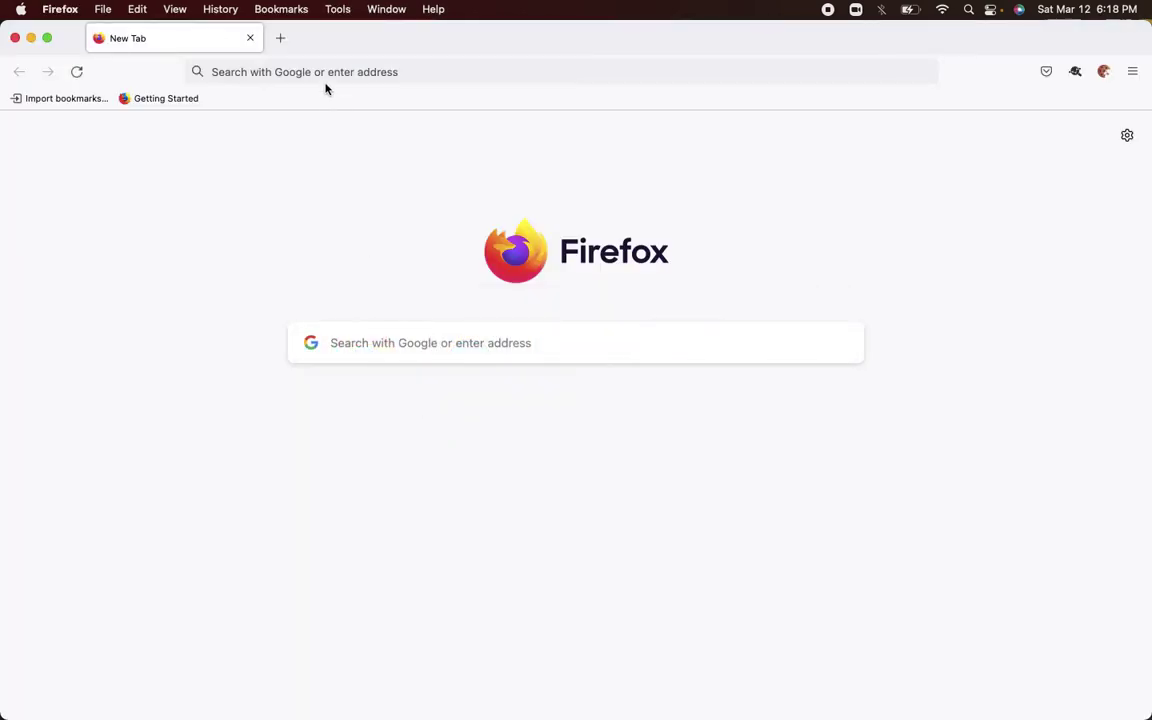
pyautogui.click(319, 76)
pyautogui.write('http')
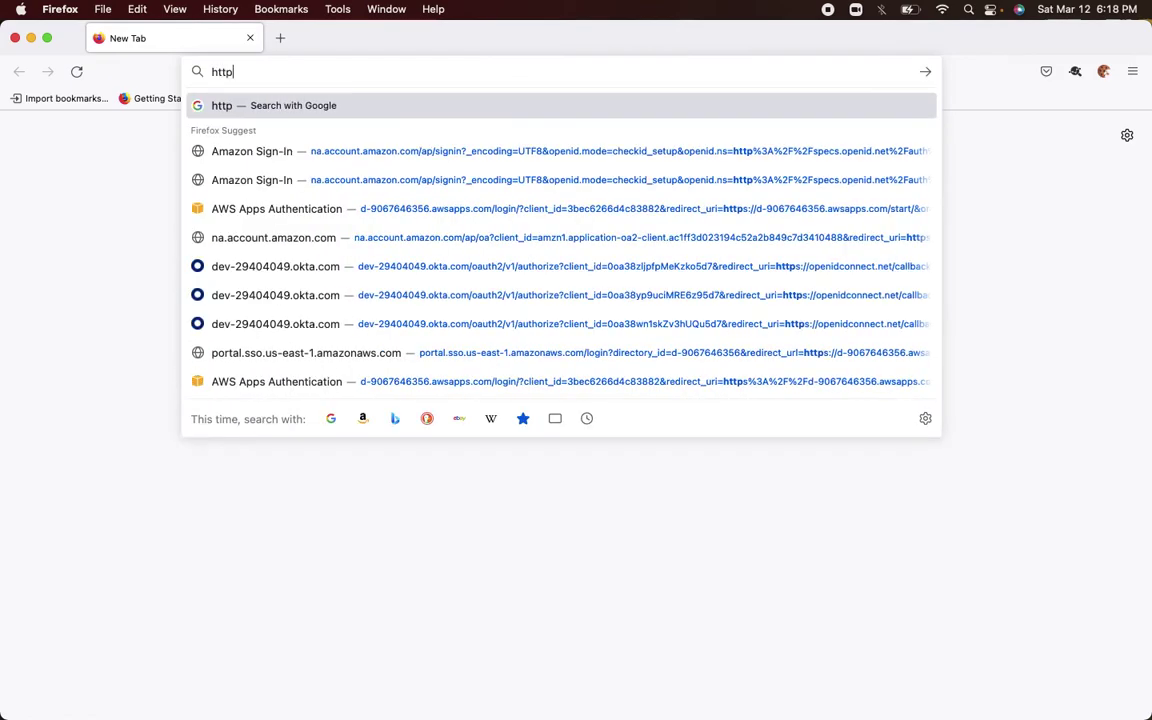
pyautogui.write('s://')
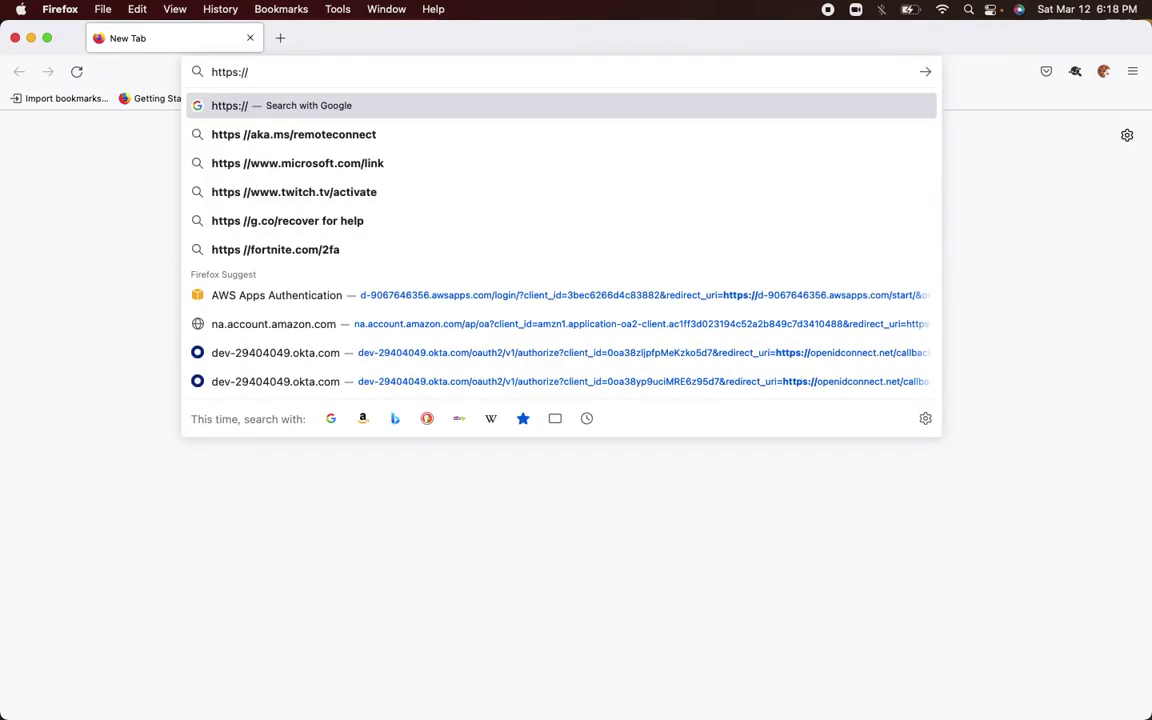
pyautogui.press('super+v')
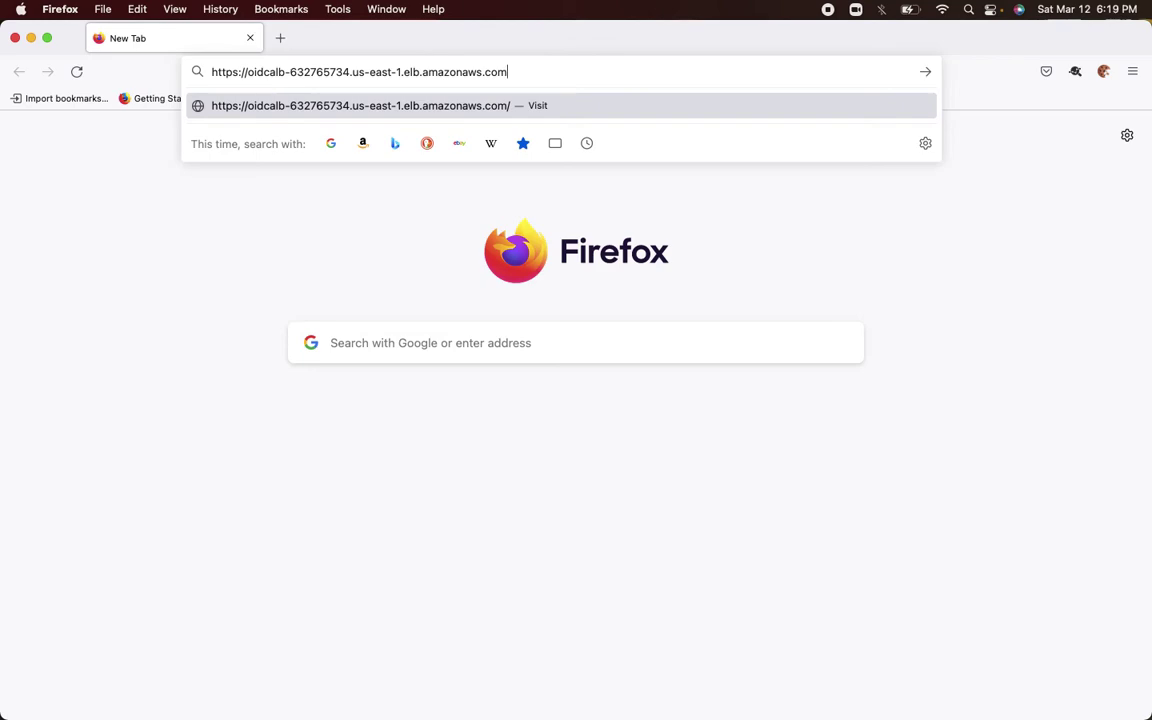
pyautogui.press('Return')
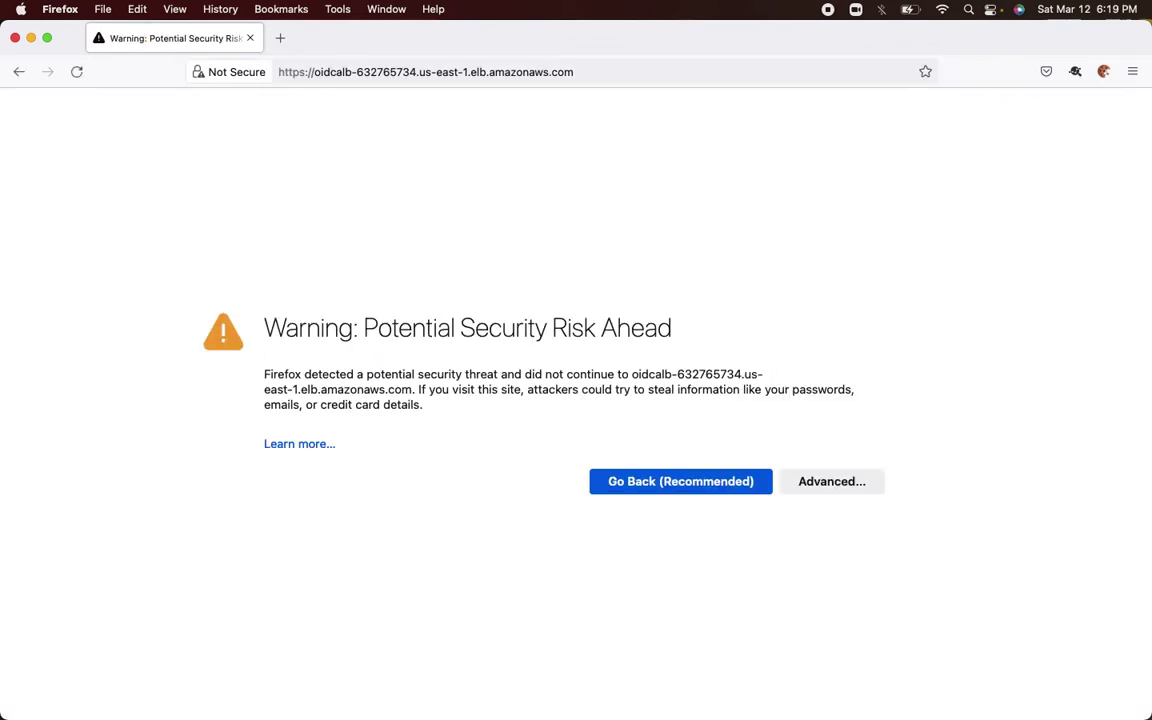
# Expand the security warning's advanced details and open the site's certificate through its connection security information.
pyautogui.click(830, 481)
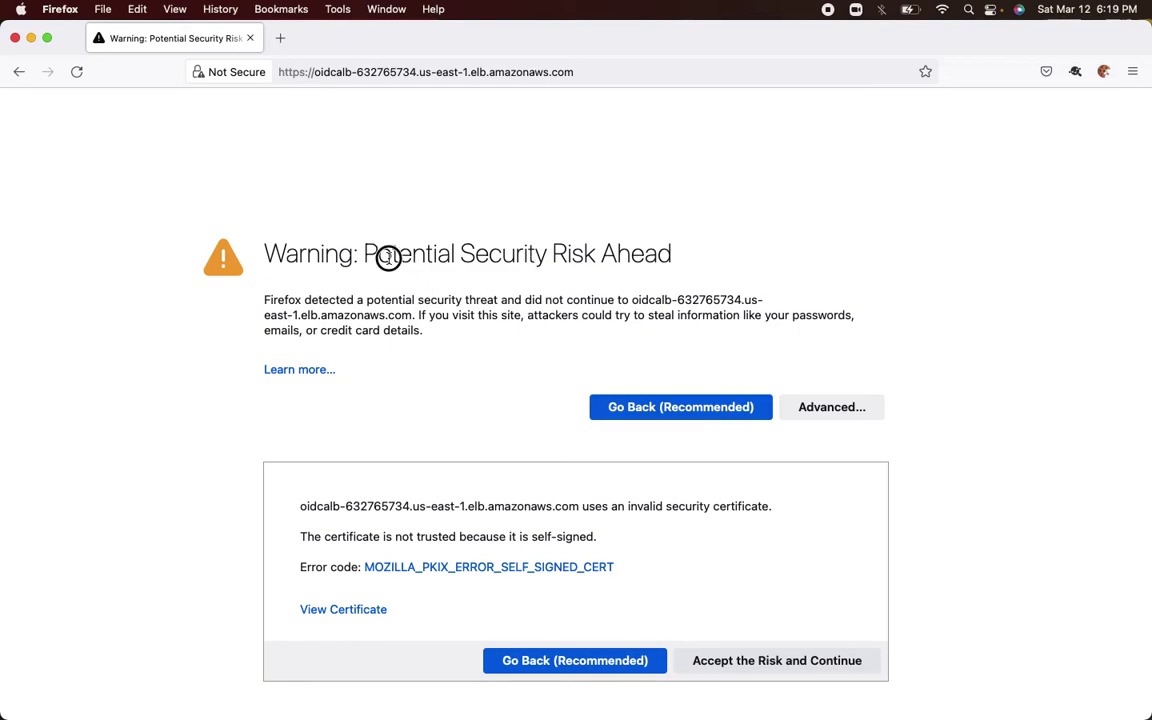
pyautogui.moveTo(389, 258); pyautogui.dragTo(591, 257)
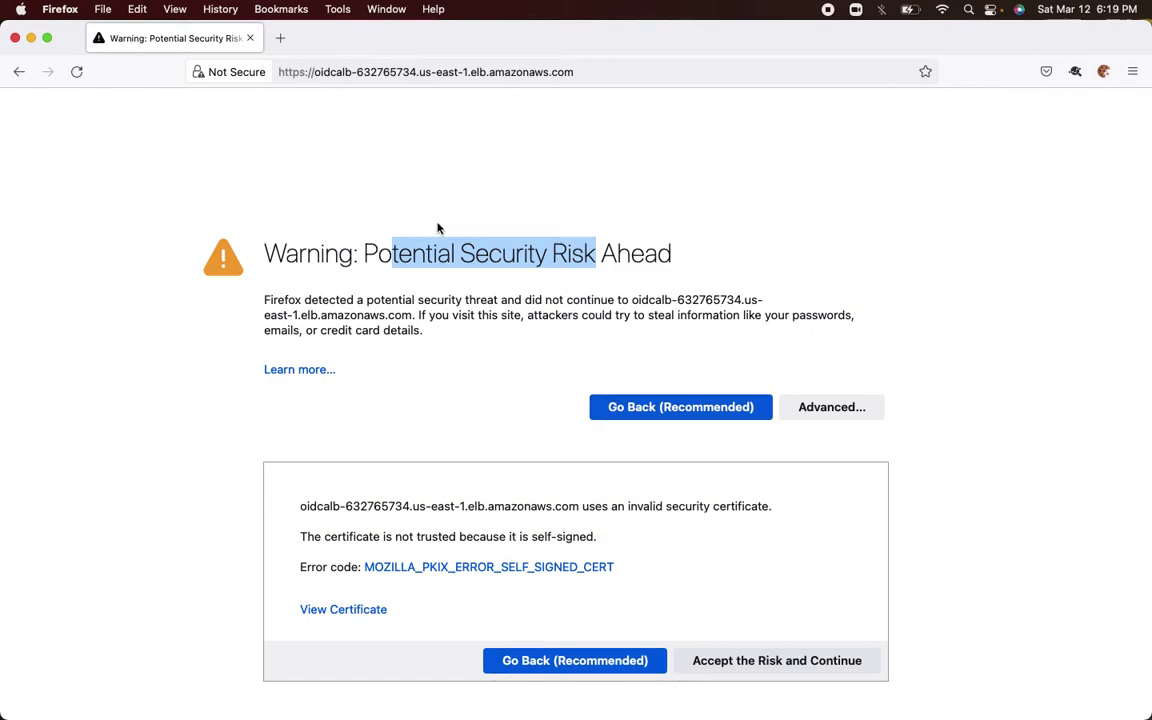
pyautogui.click(222, 79)
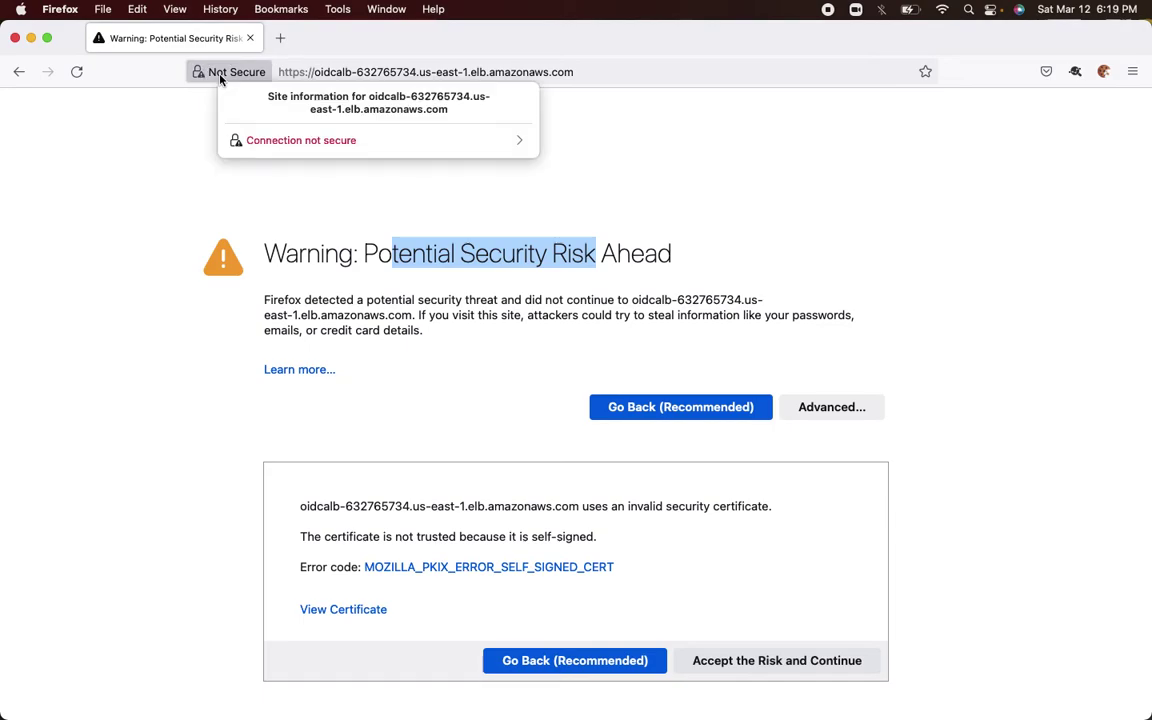
pyautogui.click(269, 140)
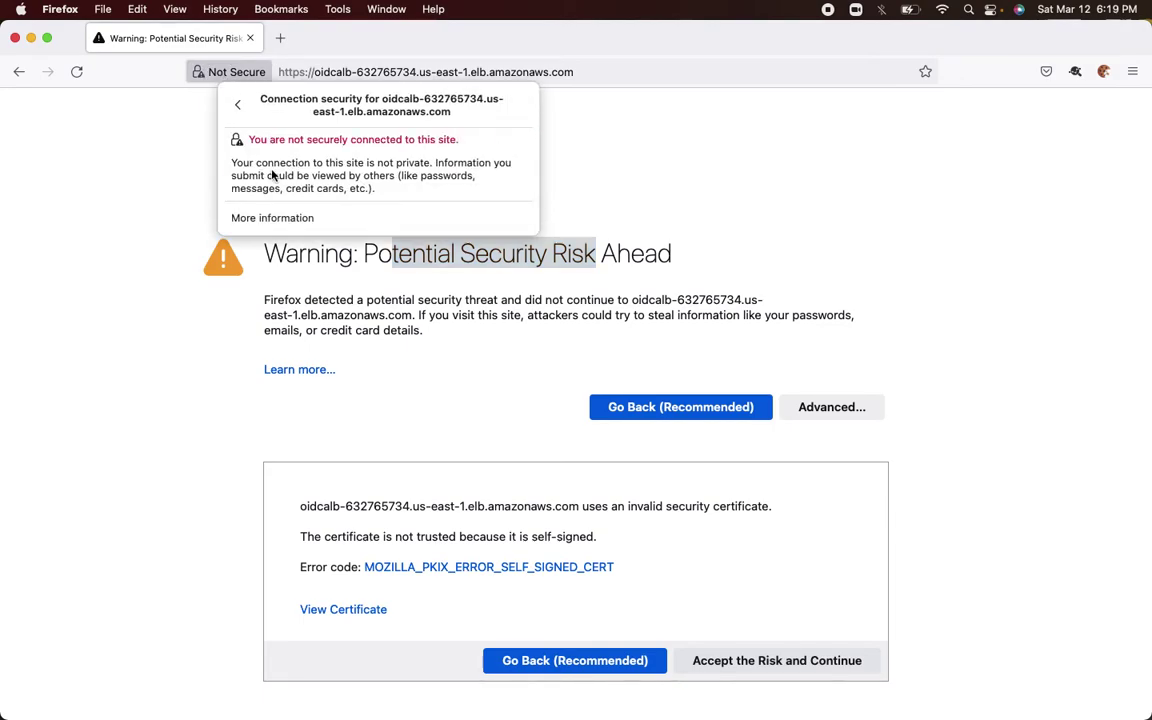
pyautogui.click(290, 217)
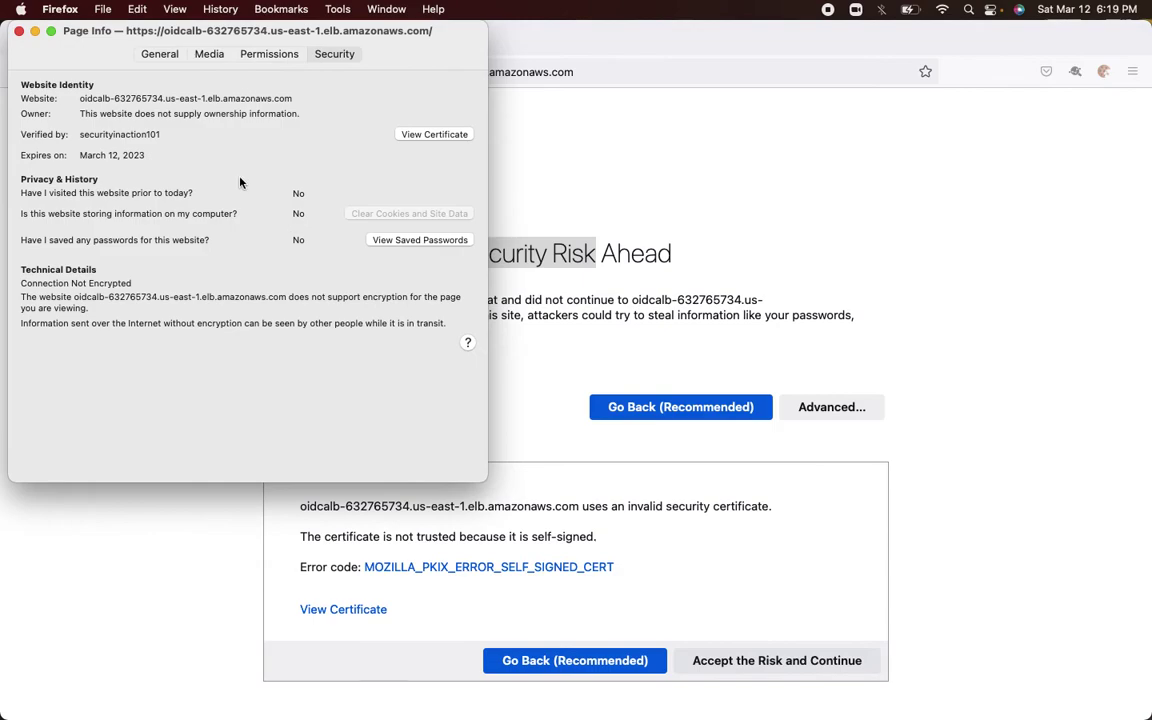
pyautogui.click(420, 134)
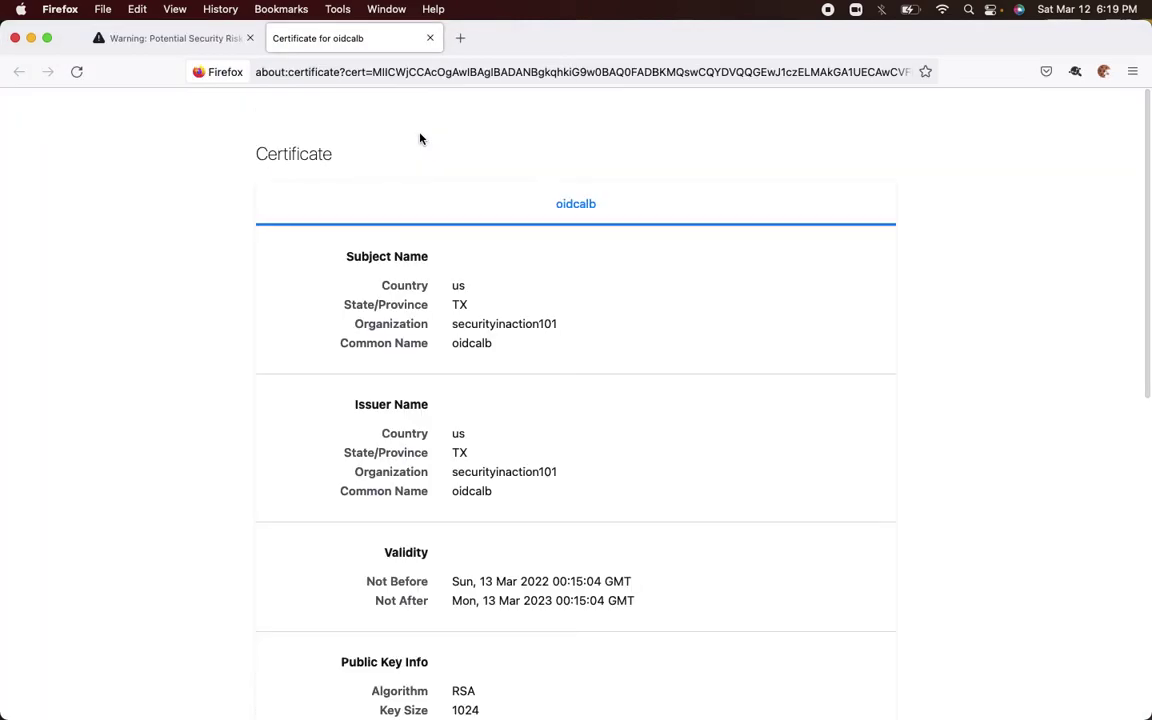
# Examine the oidcalb certificate's subject, issuer, validity and key details, and close the certificate page.
pyautogui.scroll(-2, 536, 410)
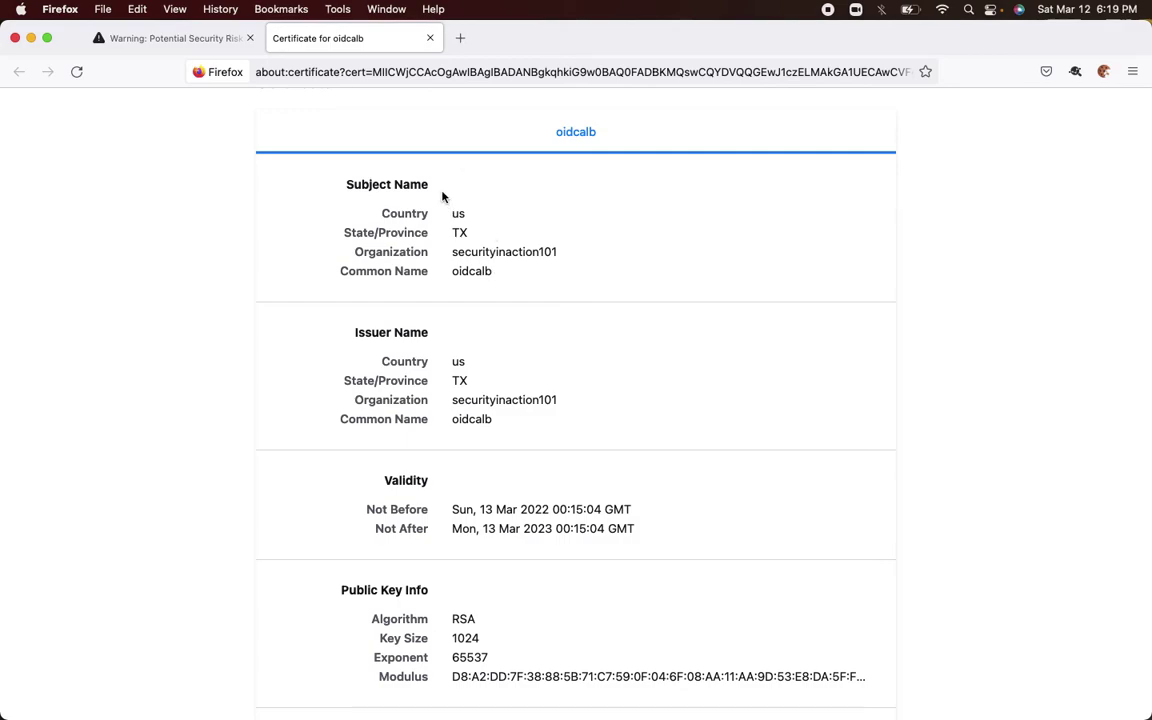
pyautogui.doubleClick(456, 216)
pyautogui.doubleClick(459, 232)
pyautogui.doubleClick(468, 251)
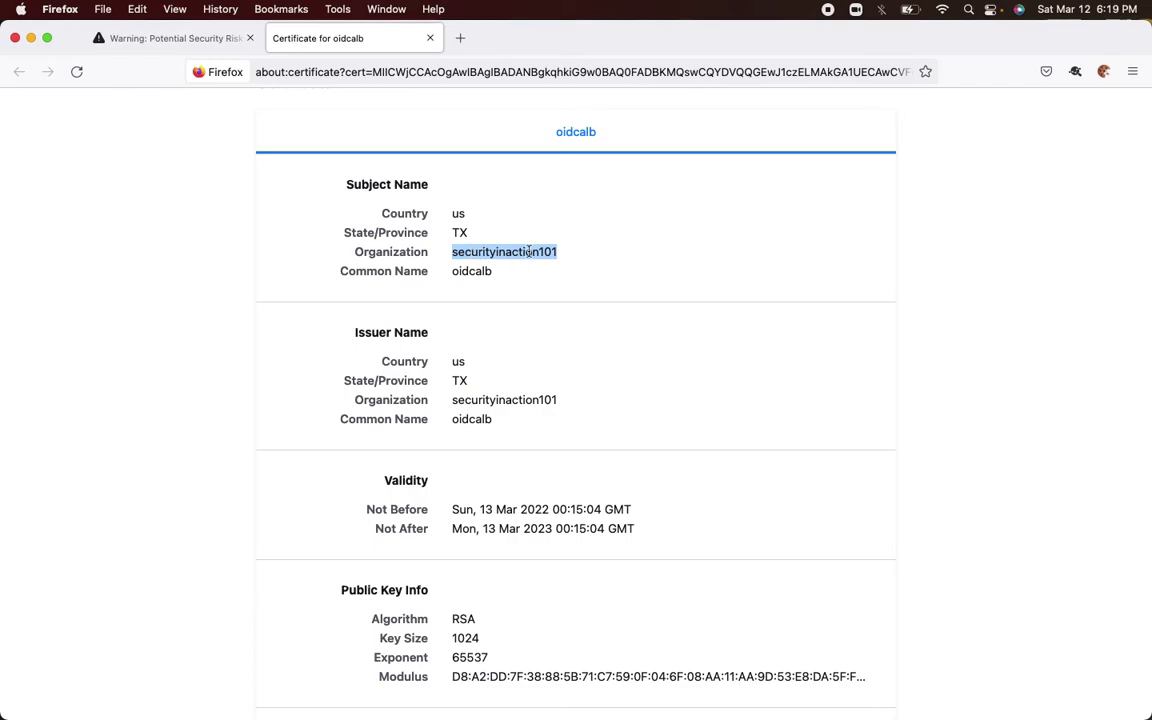
pyautogui.scroll(-5, 529, 252)
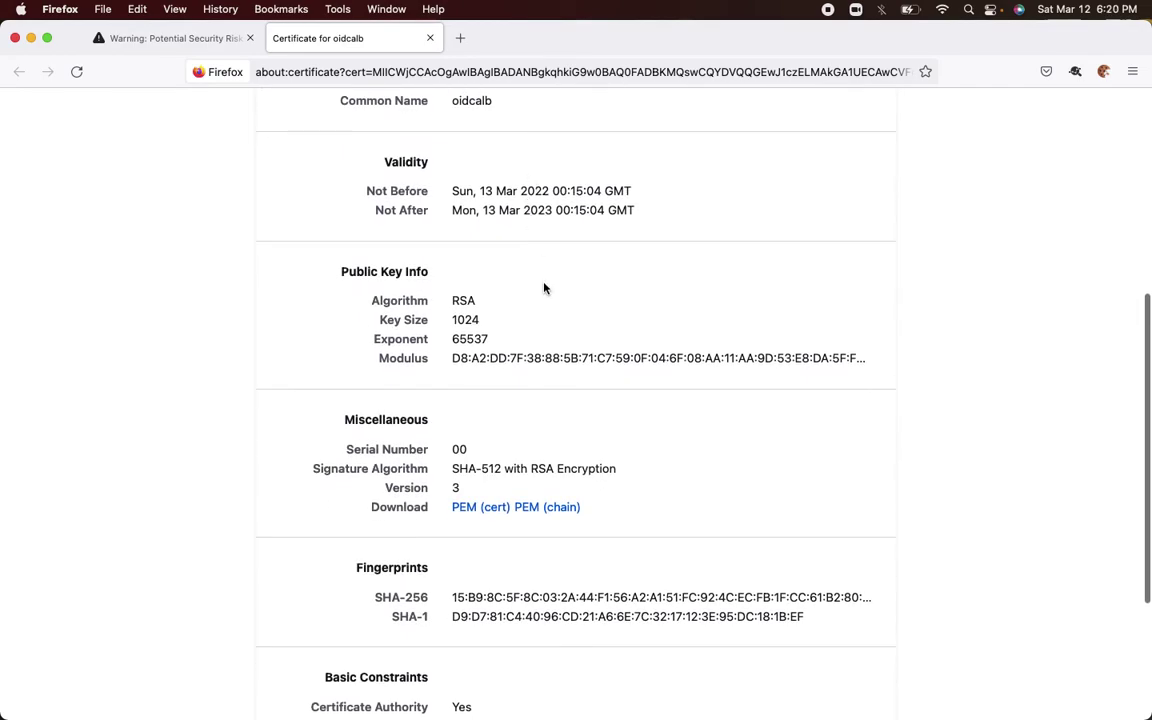
pyautogui.scroll(-4, 537, 282)
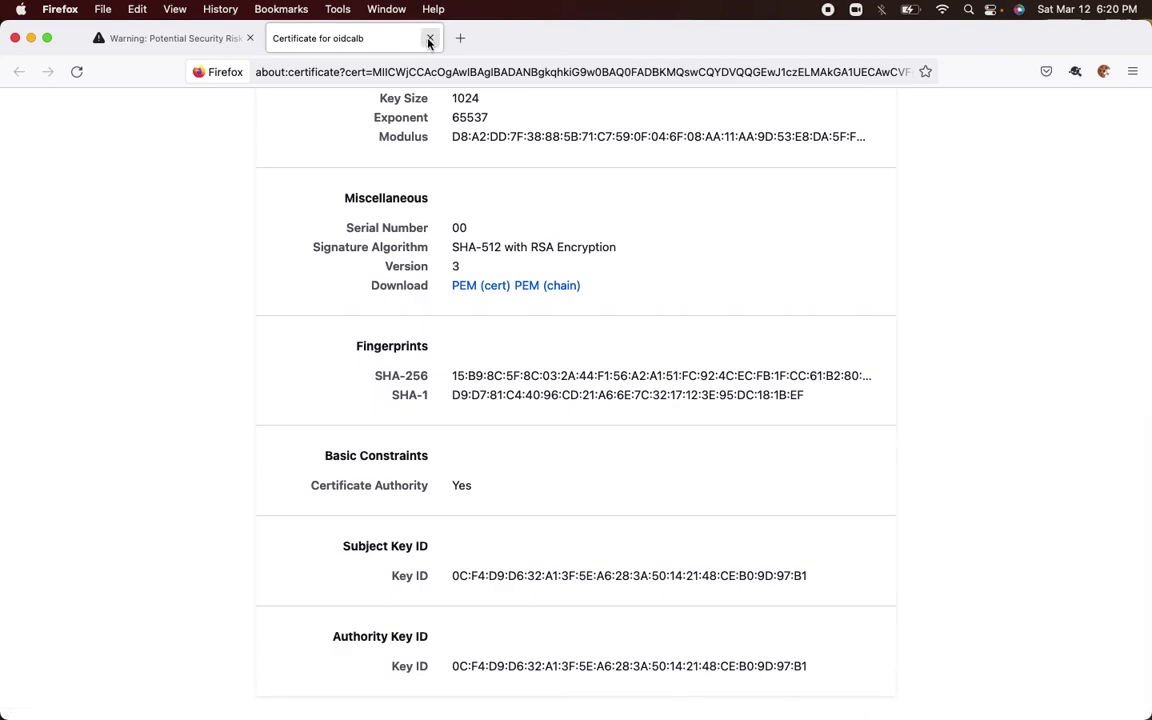
pyautogui.click(429, 39)
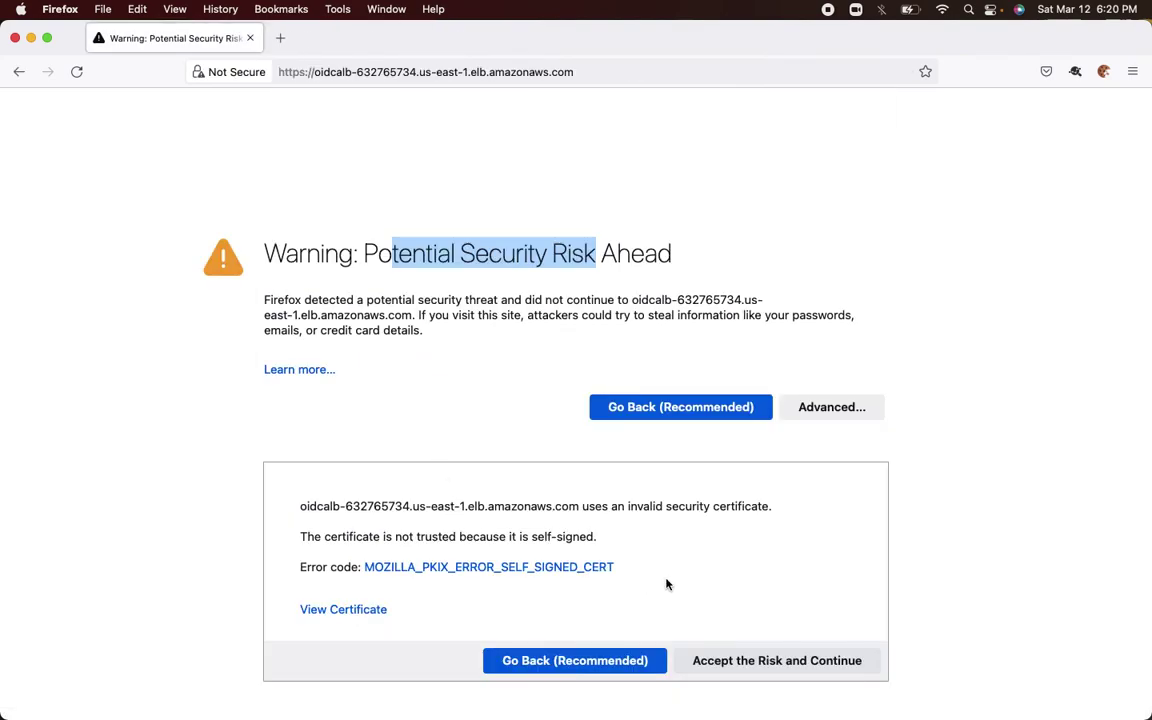
# Accept the security risk to continue to the site and show the JSON response as raw data.
pyautogui.click(757, 662)
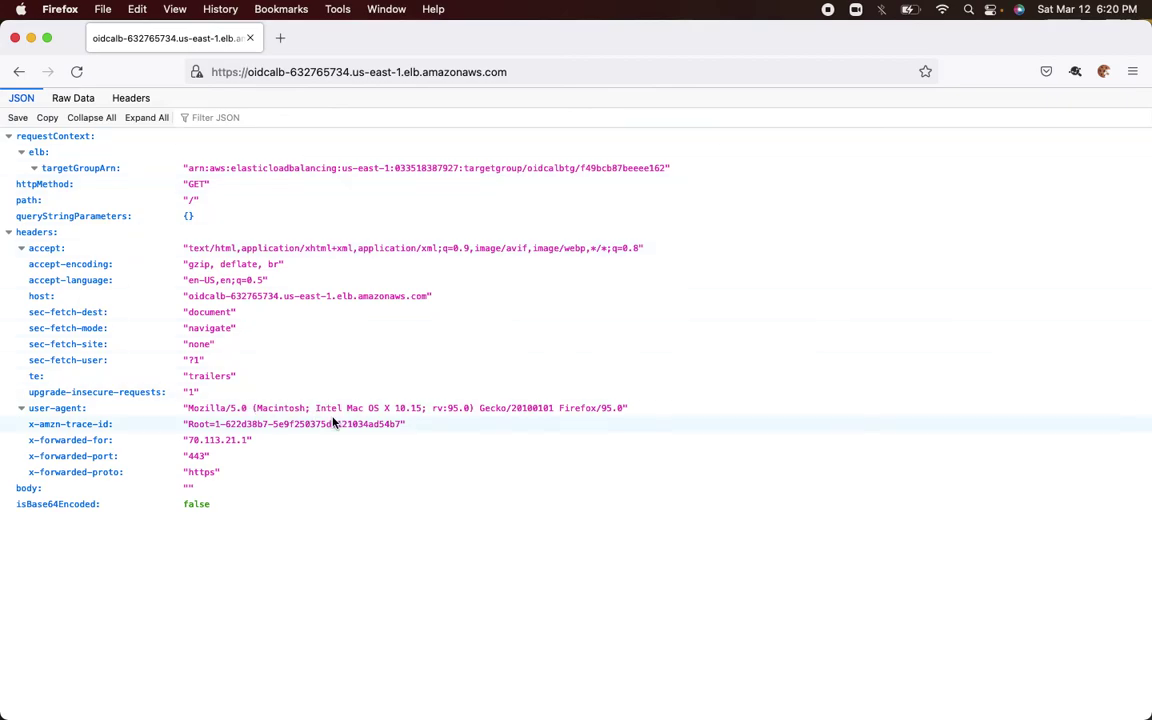
pyautogui.click(66, 99)
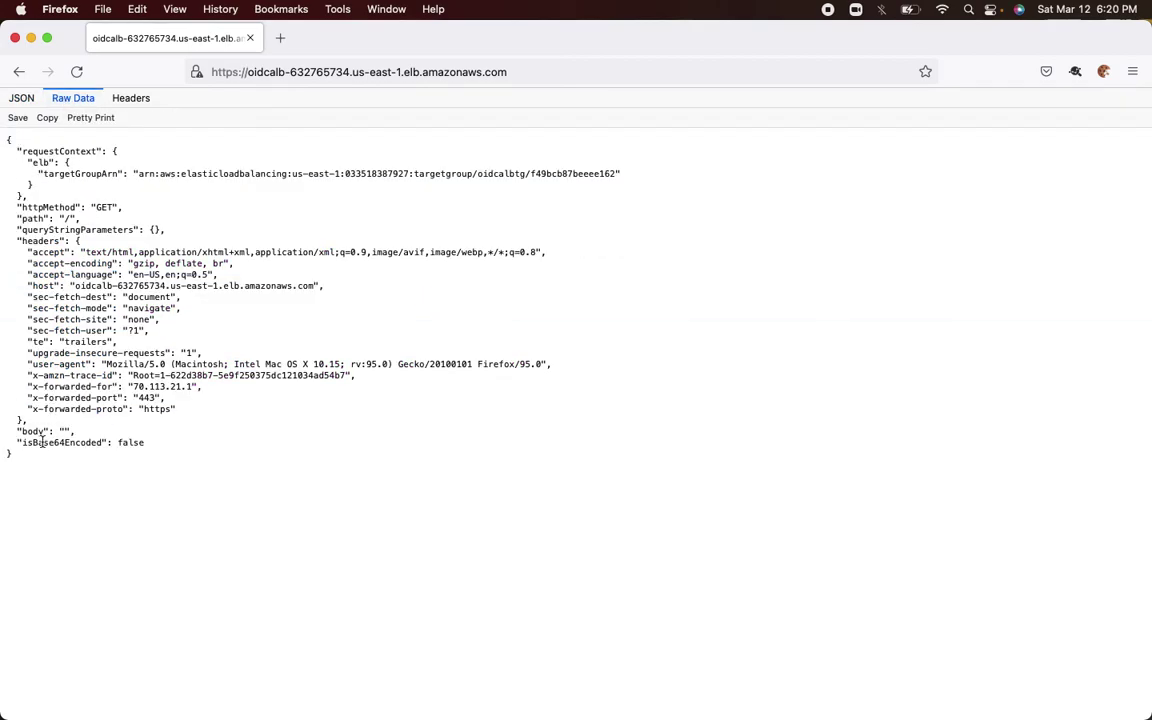
pyautogui.moveTo(30, 452); pyautogui.dragTo(12, 183)
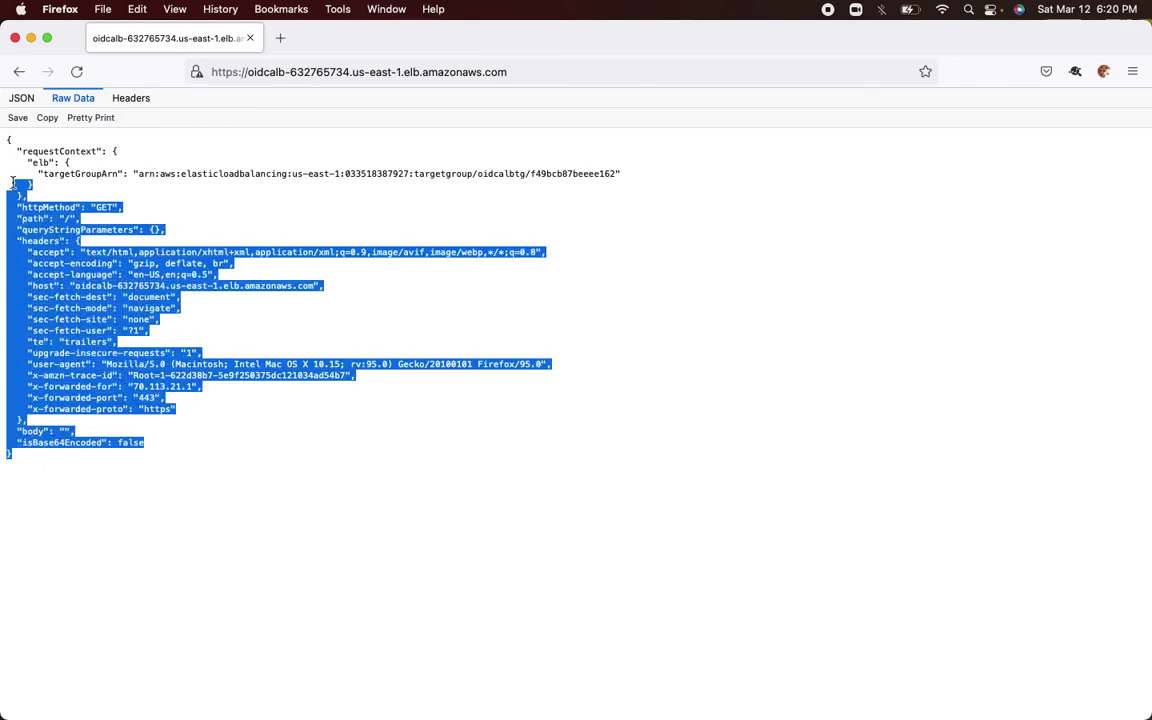
pyautogui.click(11, 165)
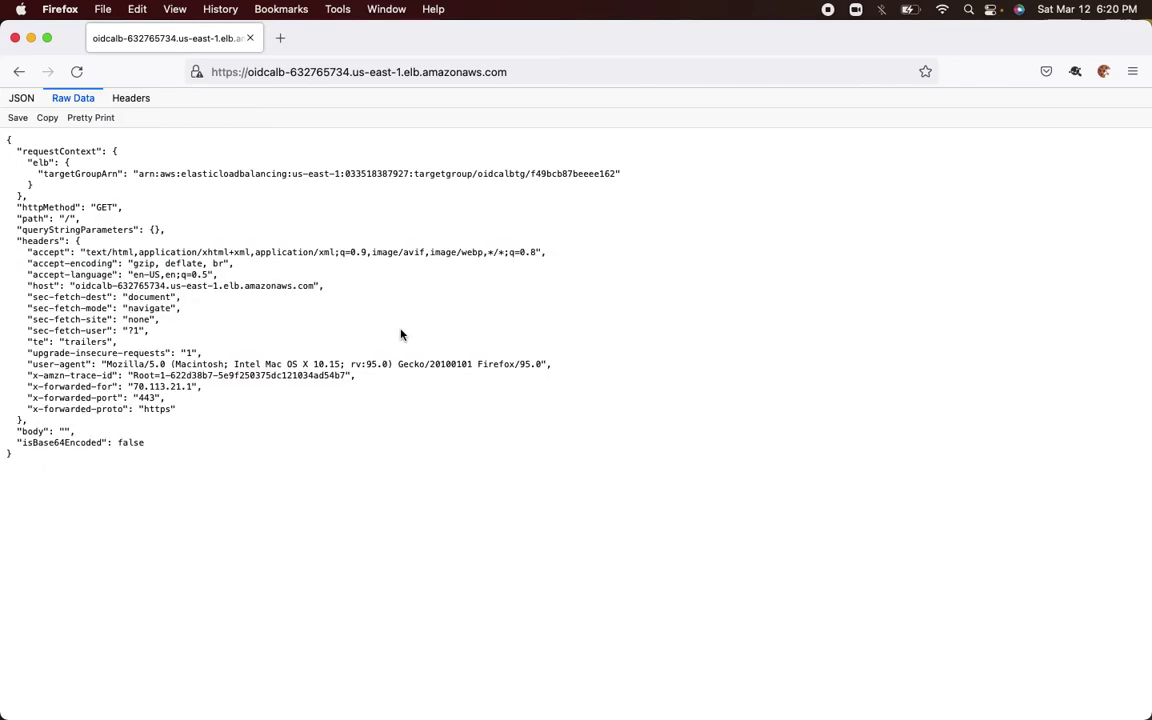
# Switch to Chrome and check the registered target's health status in the oidcalbtg target group.
pyautogui.press('super+Tab')
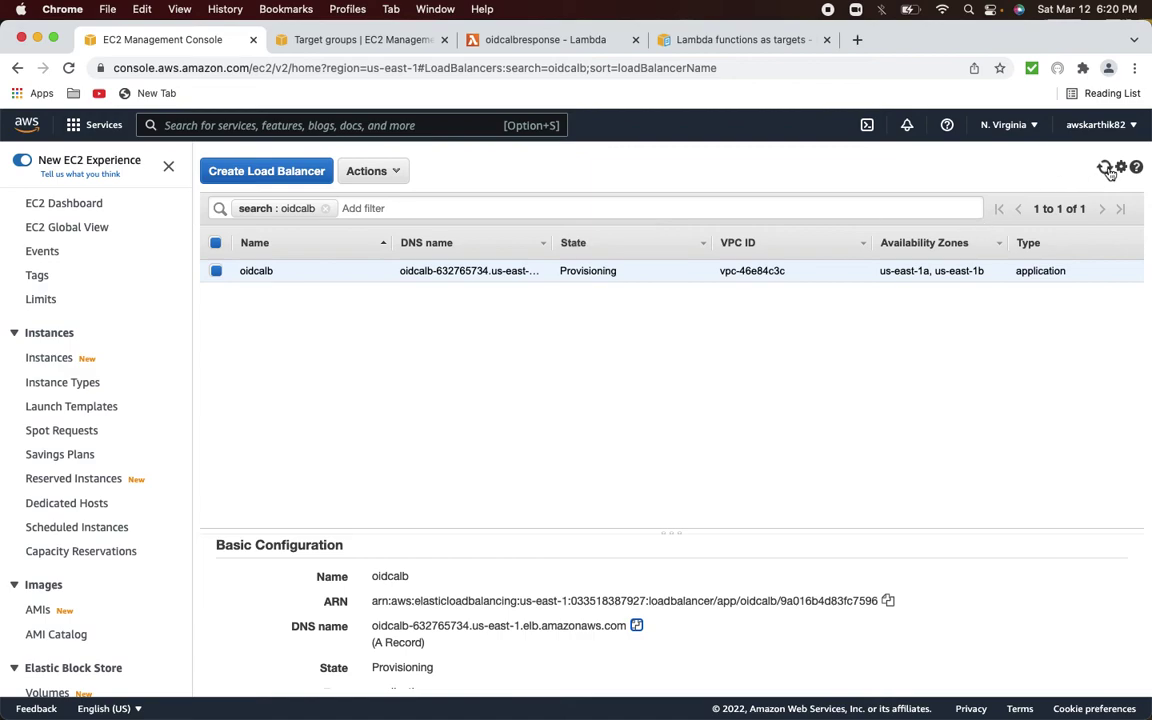
pyautogui.click(343, 41)
pyautogui.doubleClick(725, 614)
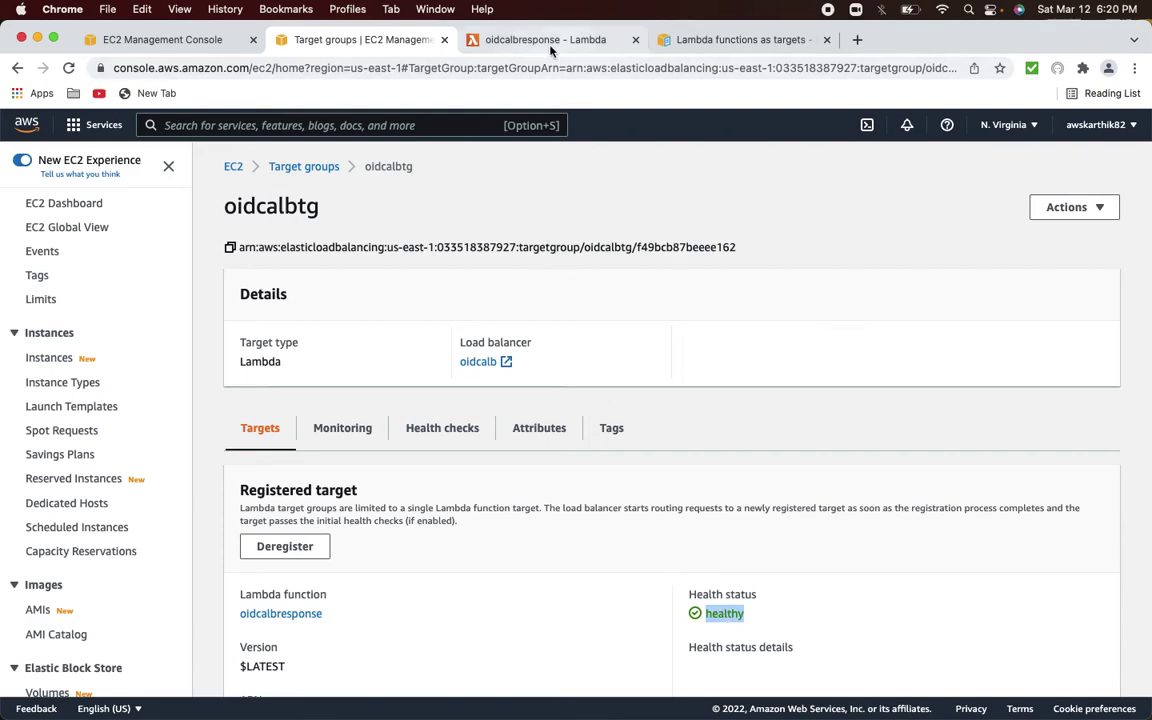
# Review the body line and the event argument of the handler in the oidcalbresponse Lambda function code.
pyautogui.click(495, 41)
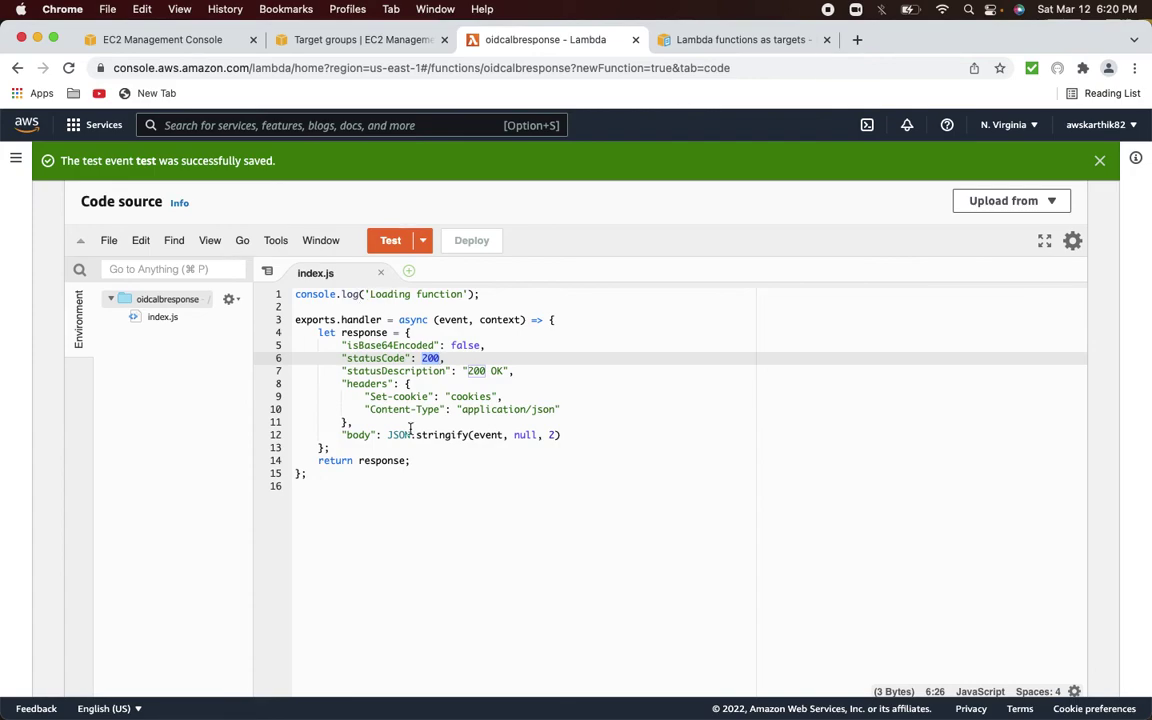
pyautogui.doubleClick(359, 435)
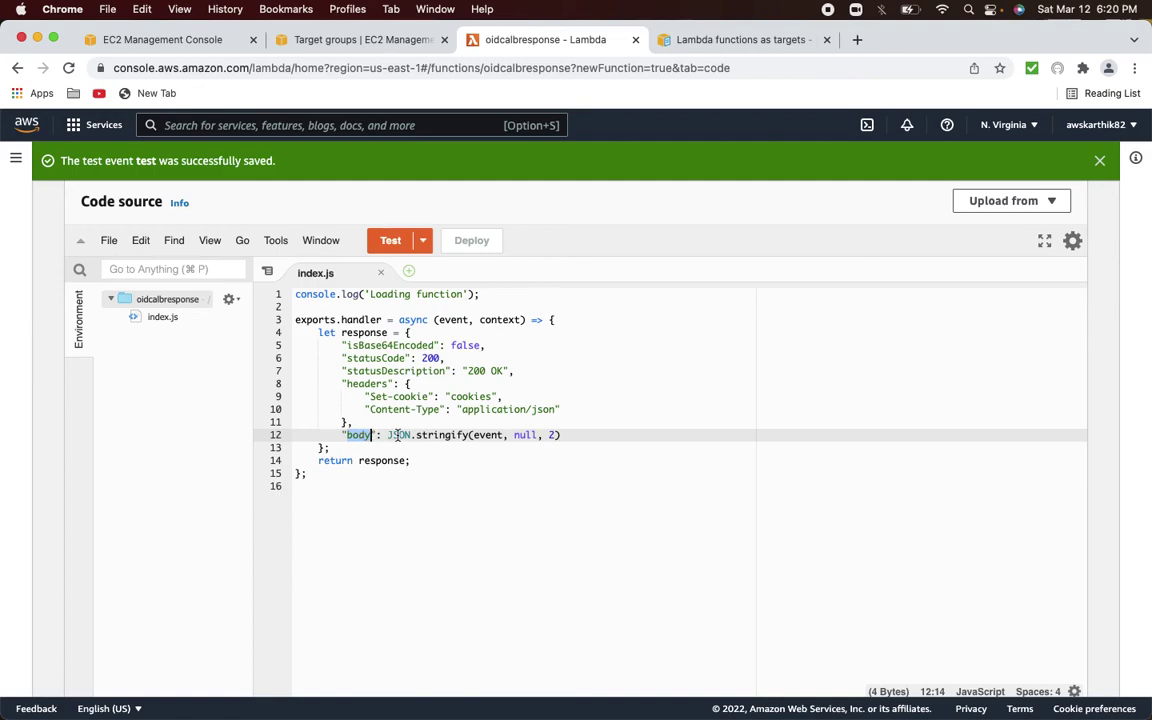
pyautogui.doubleClick(452, 320)
# Switch to Firefox and examine the whole raw JSON response from the load balancer.
pyautogui.press('super+Tab')
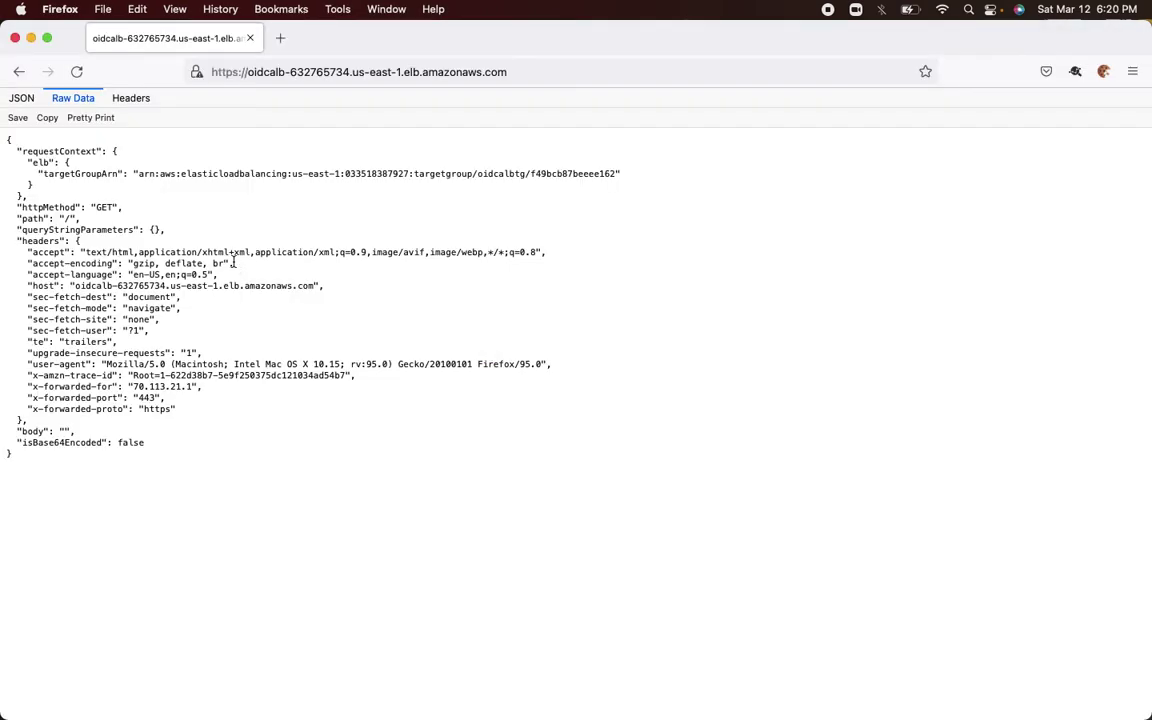
pyautogui.moveTo(7, 138); pyautogui.dragTo(17, 190)
pyautogui.keyDown('shift'); pyautogui.click(15, 455); pyautogui.keyUp('shift')
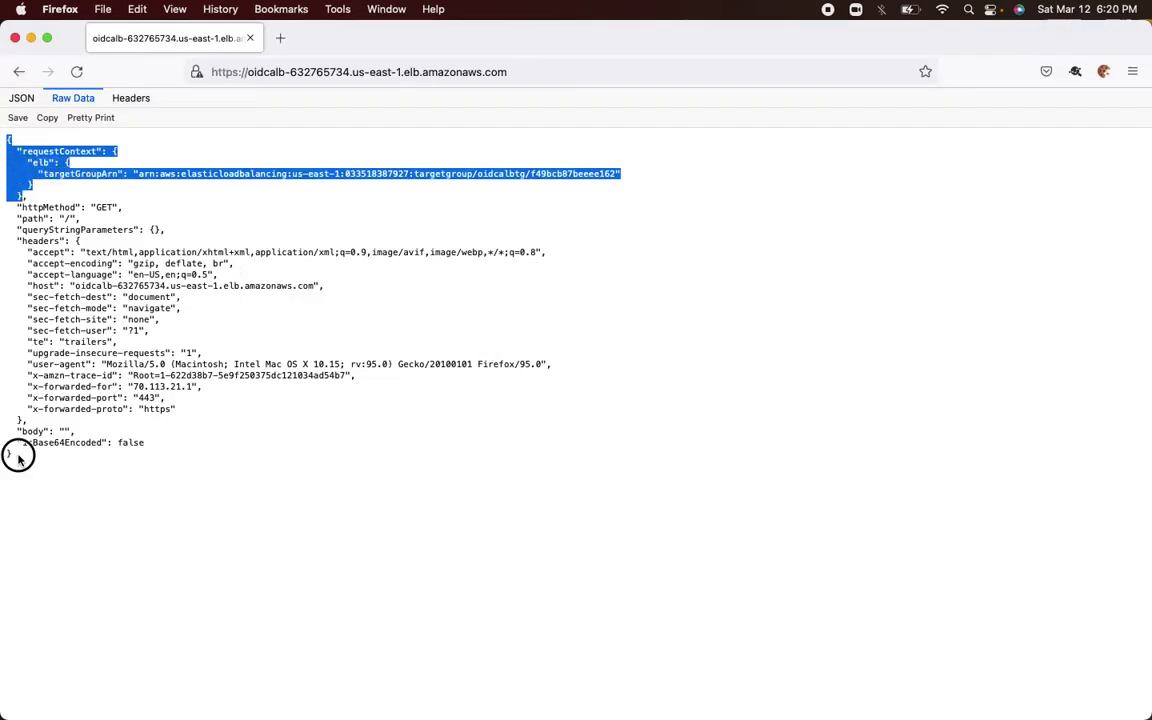
pyautogui.click(105, 469)
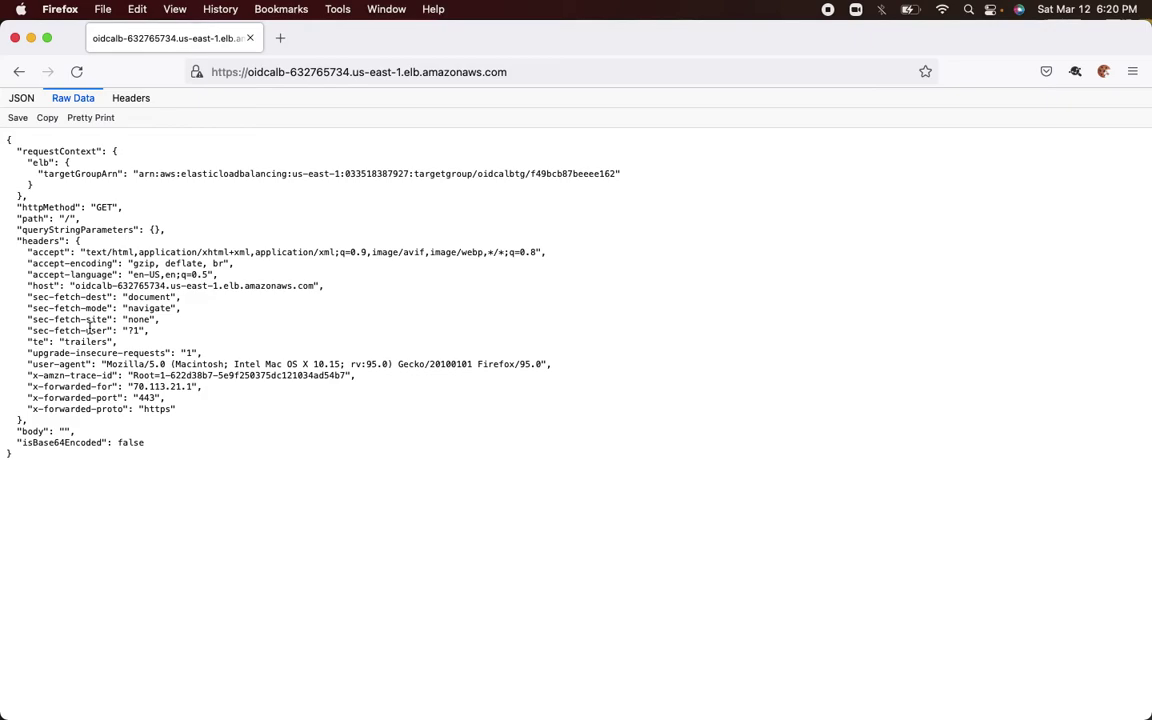
# Check the queryStringParameters entry and request the load balancer URL with ?param1=value1 appended.
pyautogui.moveTo(17, 229); pyautogui.dragTo(140, 229)
pyautogui.click(153, 229)
pyautogui.click(525, 77)
pyautogui.click(548, 79)
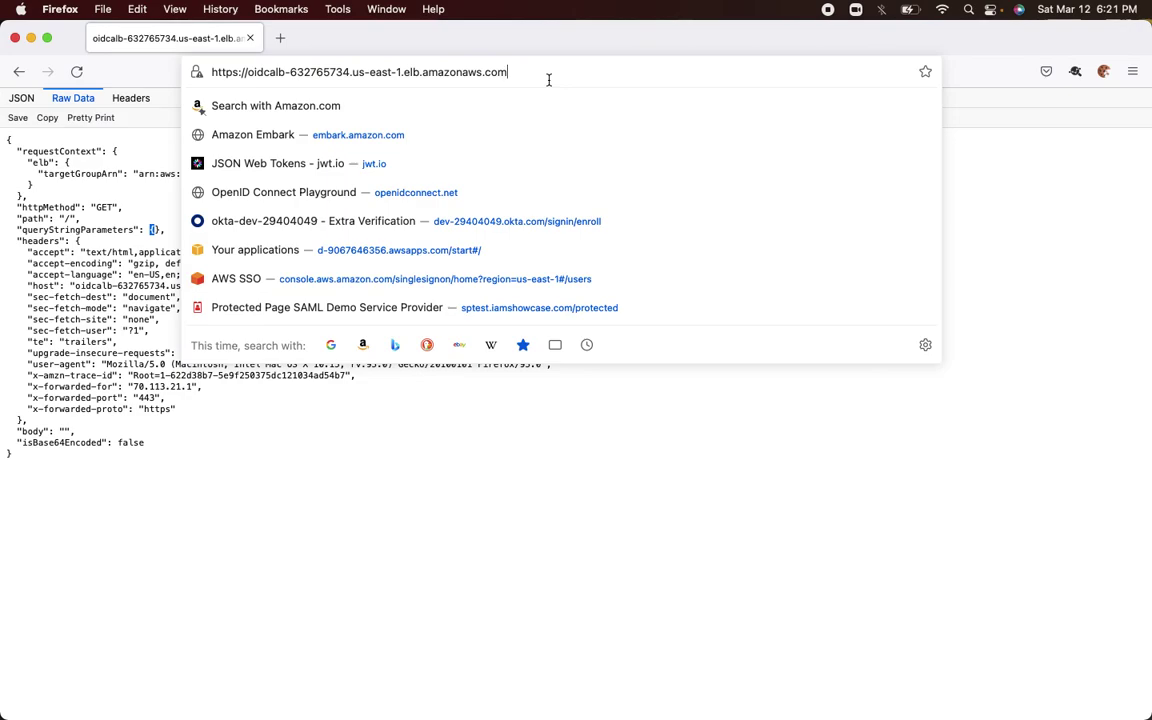
pyautogui.write('?param1=value1')
pyautogui.press('Return')
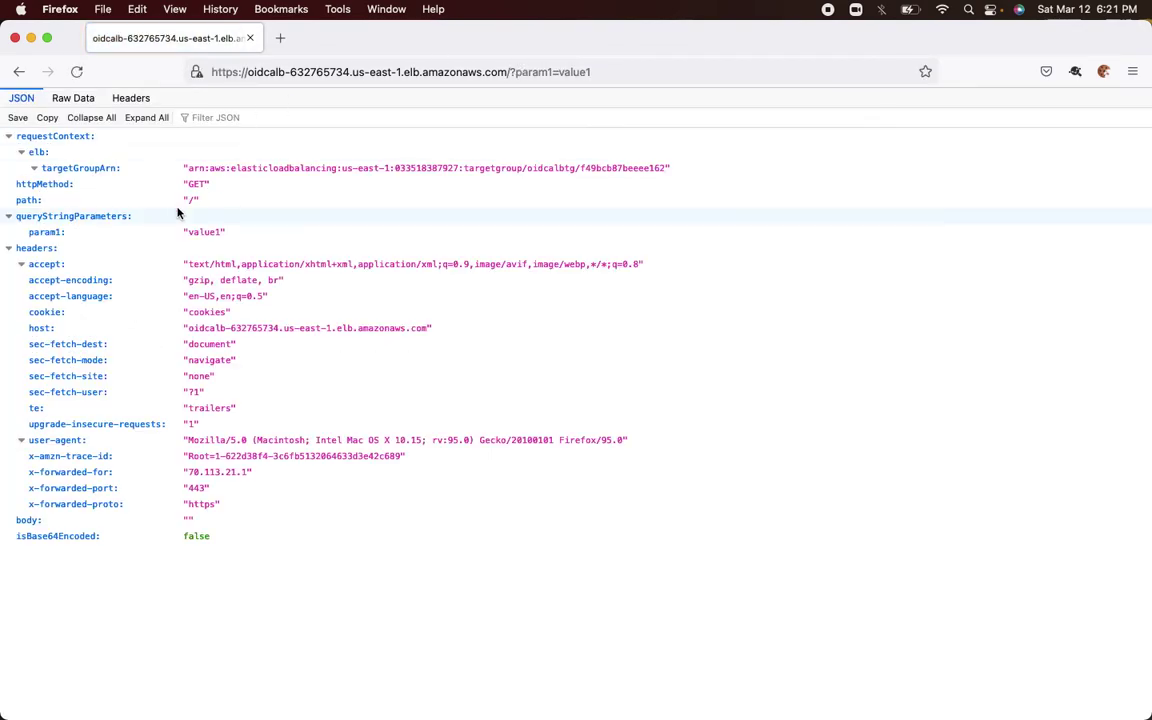
# Show the new response as raw data and examine the param1 entry under queryStringParameters.
pyautogui.click(76, 101)
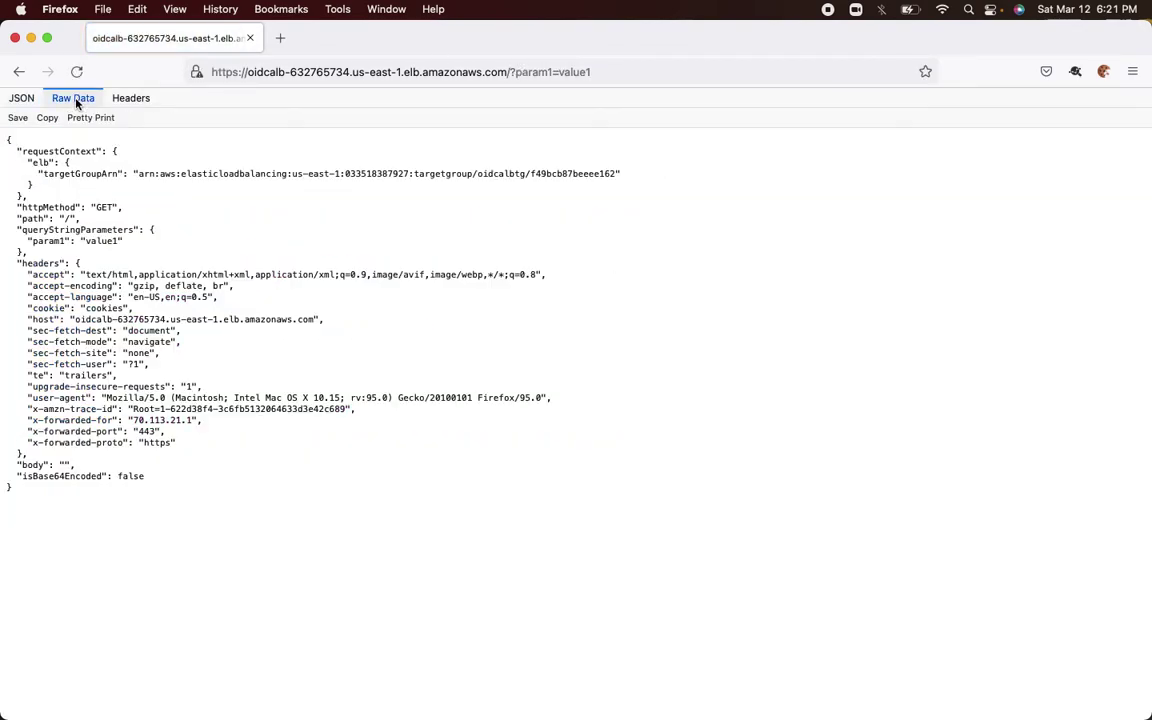
pyautogui.doubleClick(45, 231)
pyautogui.moveTo(23, 241); pyautogui.dragTo(152, 241)
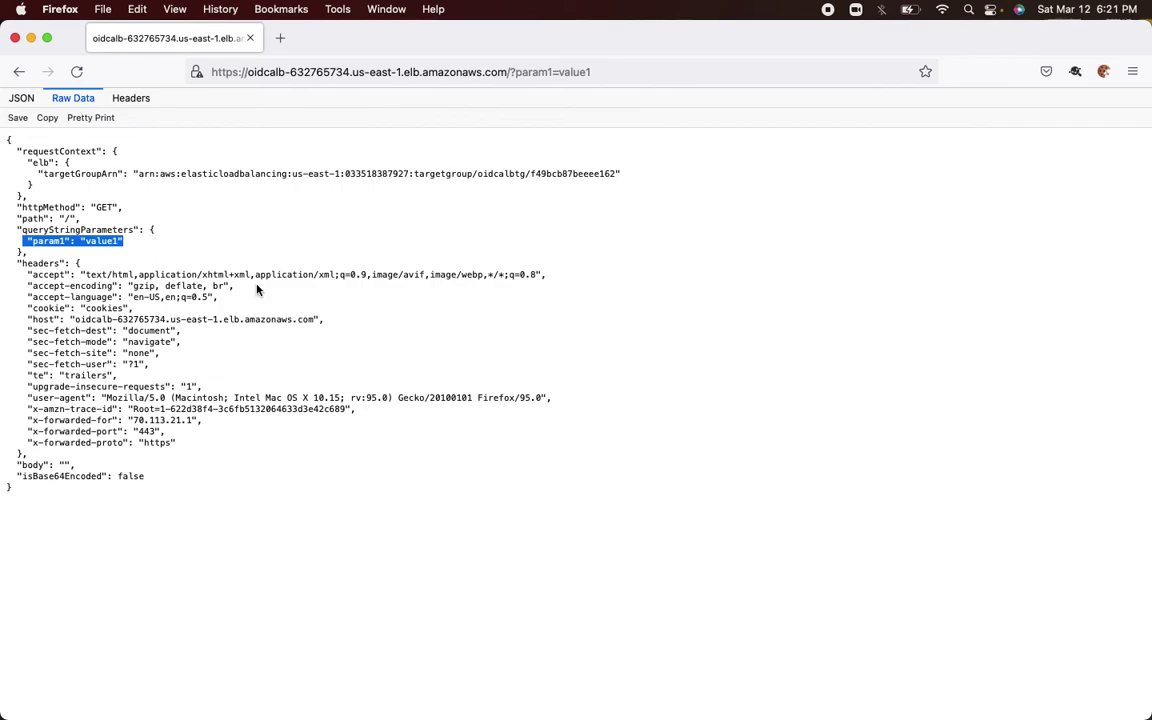
# Switch to Chrome and display the listeners of the oidcalb load balancer.
pyautogui.press('super+Tab')
pyautogui.click(141, 40)
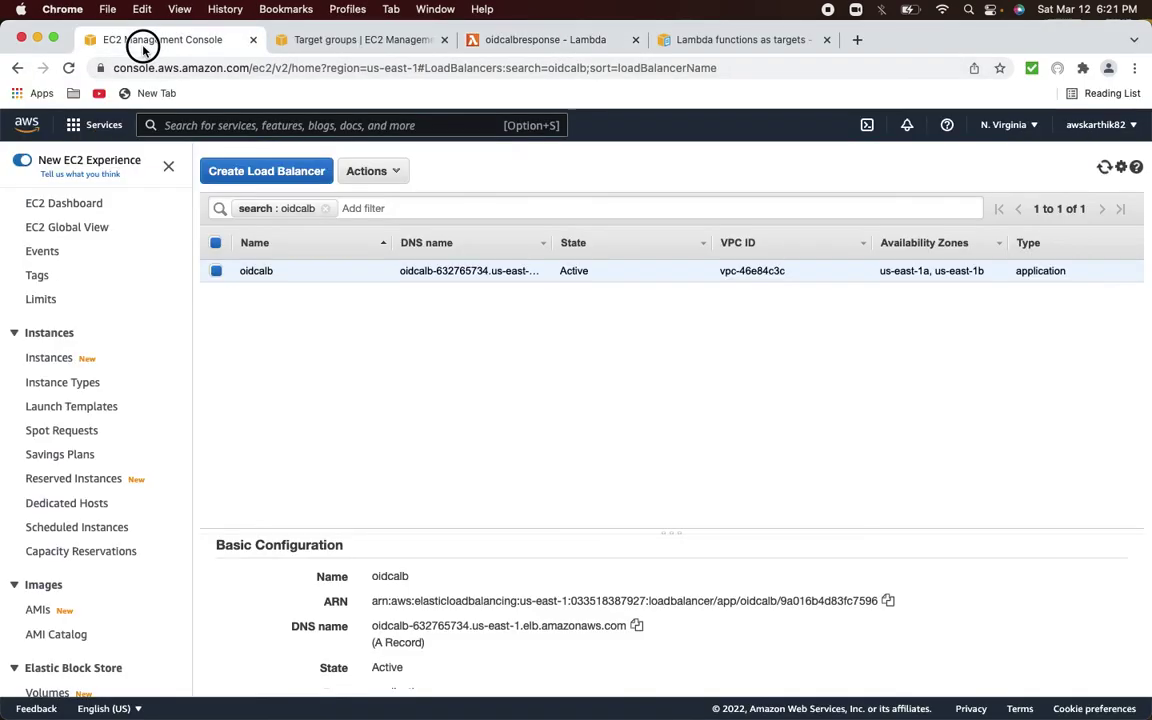
pyautogui.scroll(2, 330, 565)
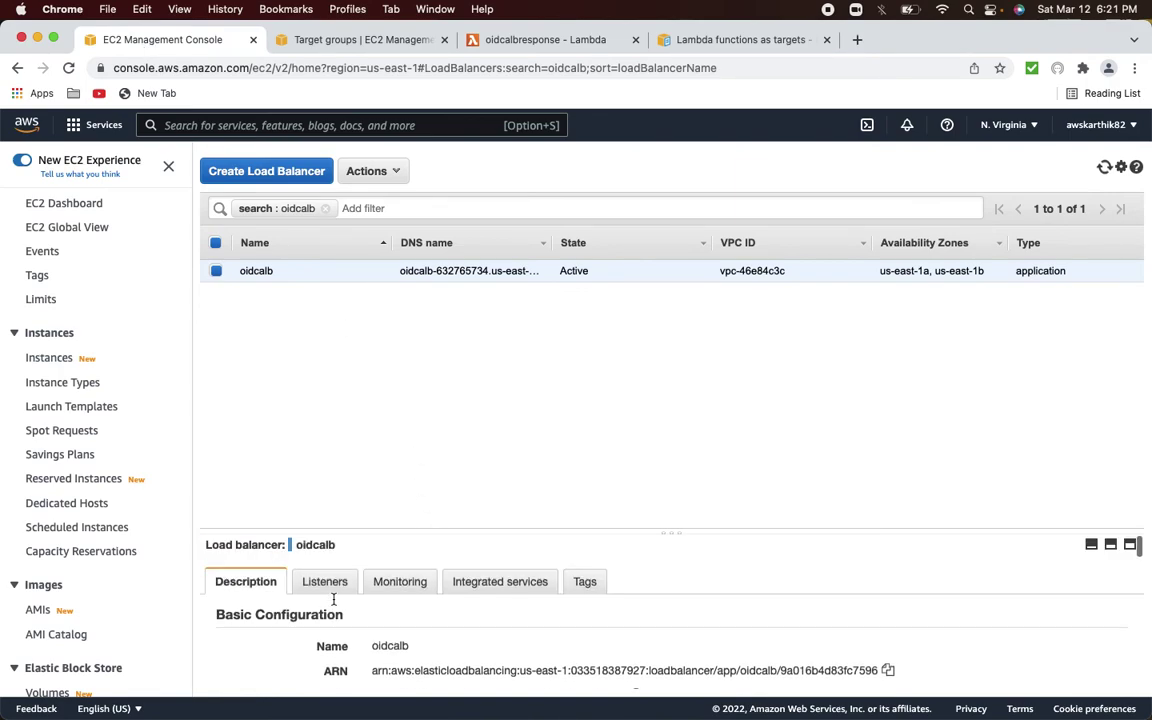
pyautogui.click(332, 590)
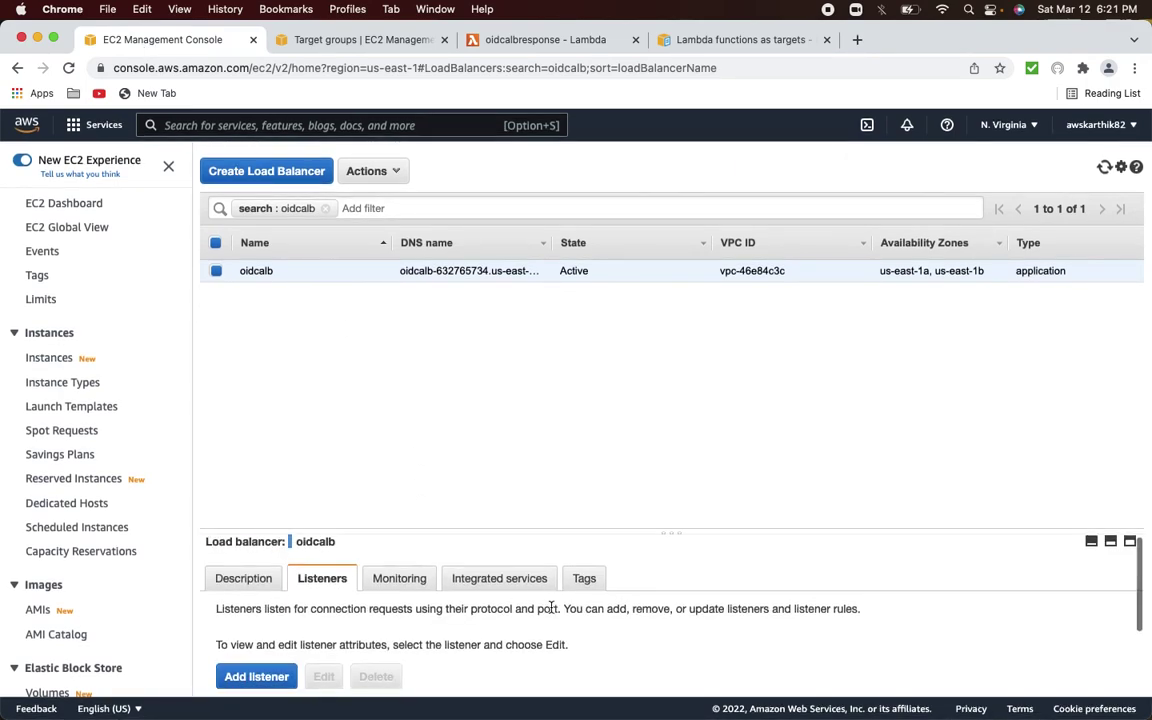
# Check the forwarding rule of the HTTPS : 443 listener and display the code of the oidcalbresponse Lambda function.
pyautogui.scroll(-2, 661, 624)
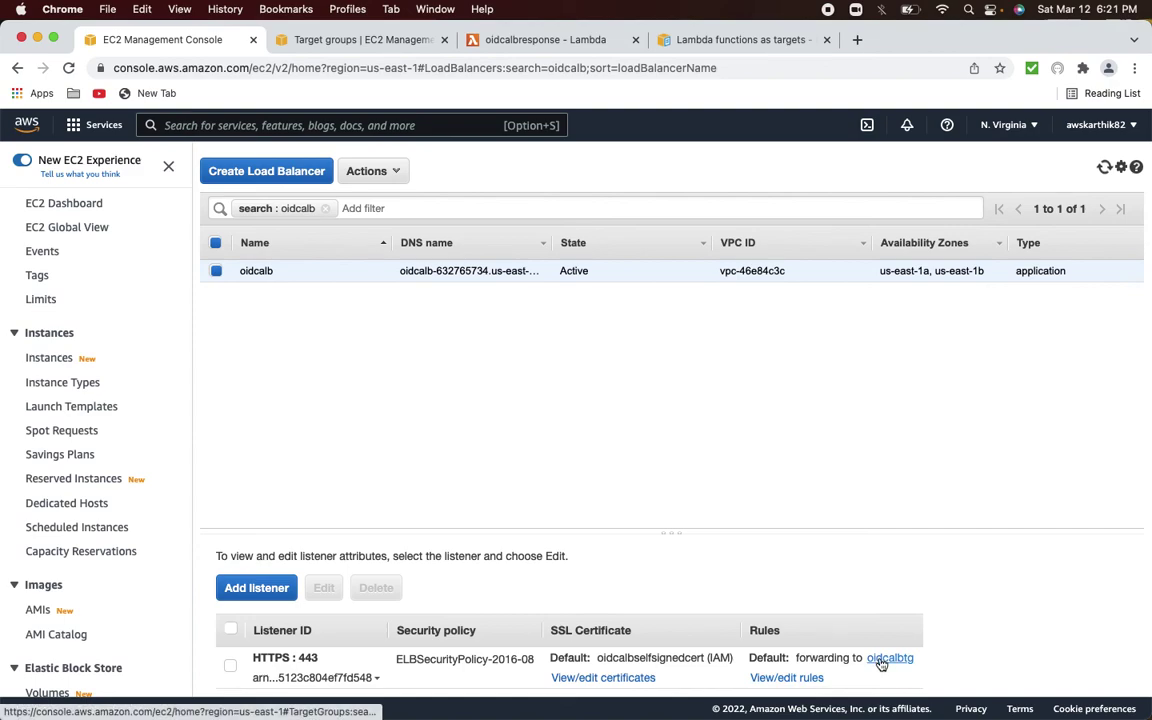
pyautogui.click(540, 39)
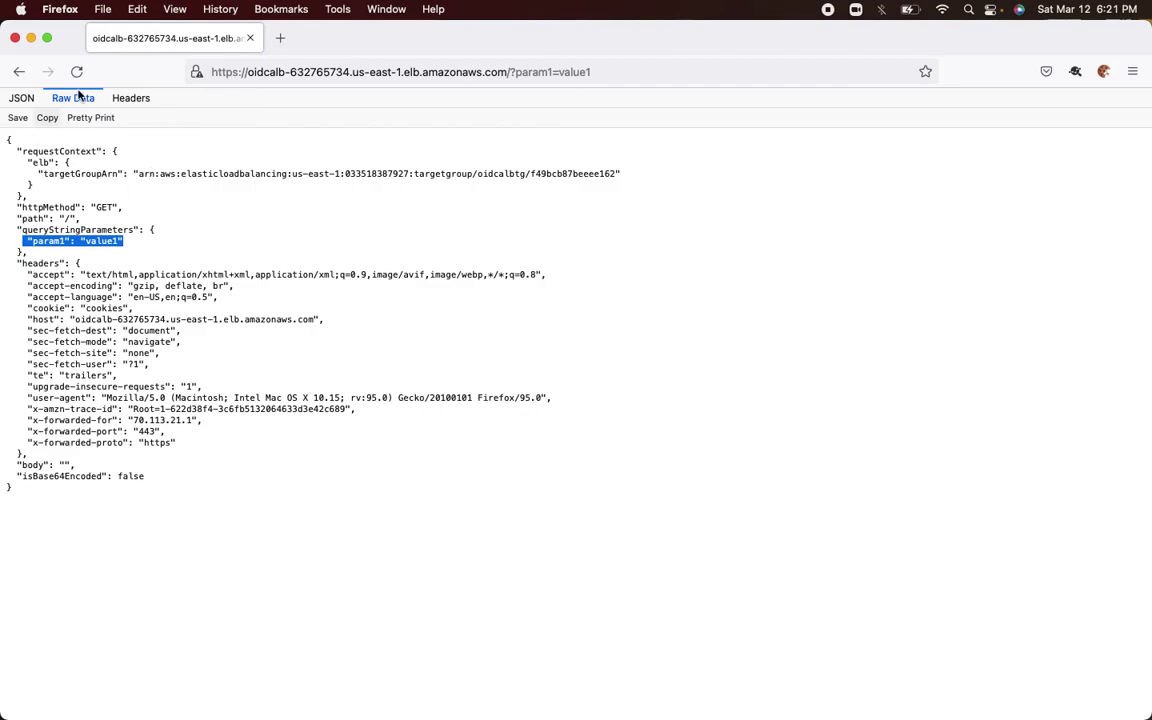
# Examine the headers and formatted JSON of the param1=value1 response in Firefox, and switch back to the Lambda code in Chrome.
pyautogui.click(131, 99)
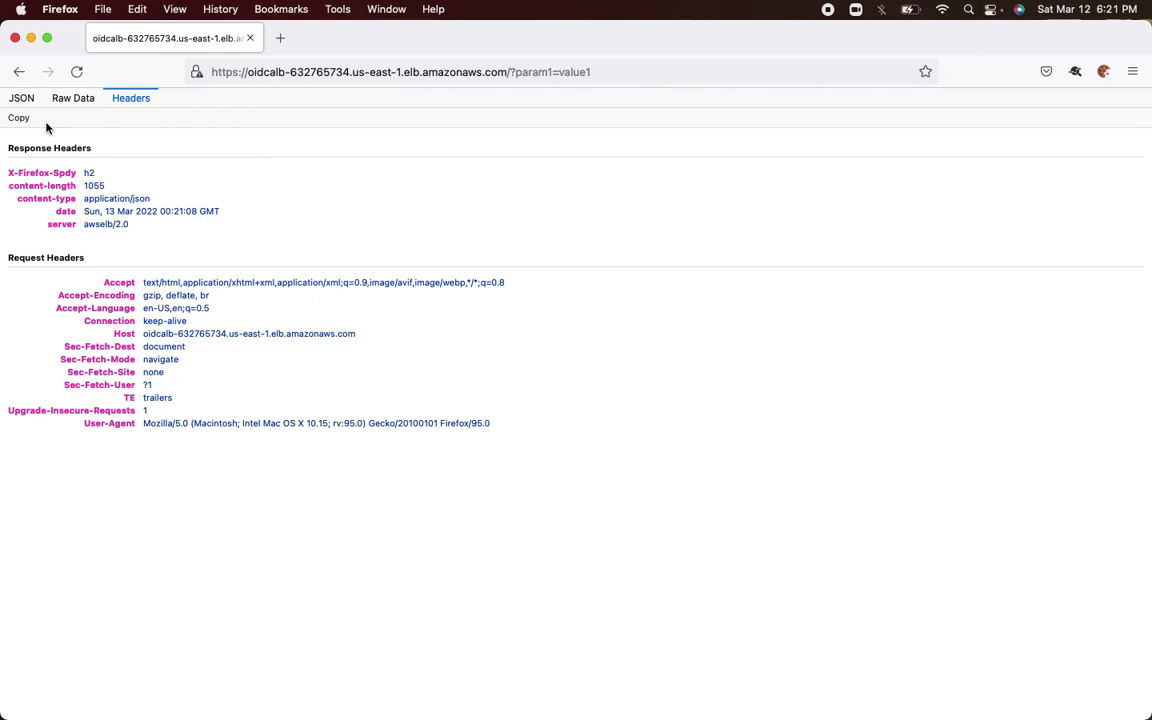
pyautogui.click(20, 100)
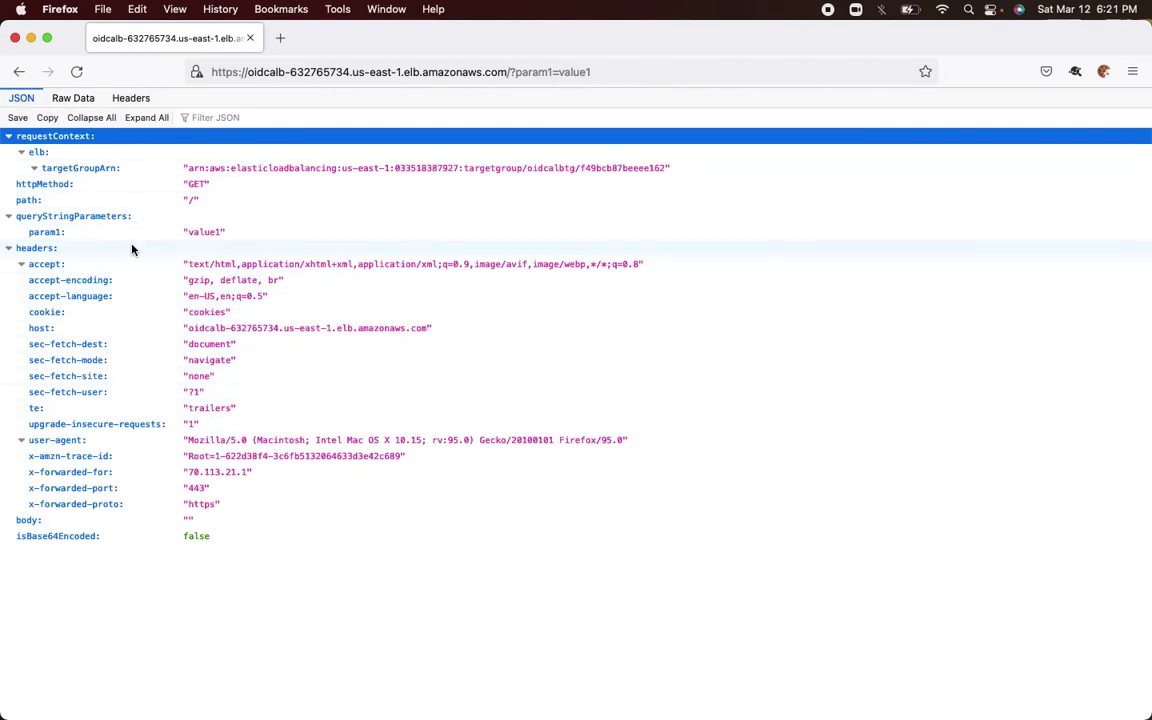
pyautogui.click(77, 102)
pyautogui.click(132, 101)
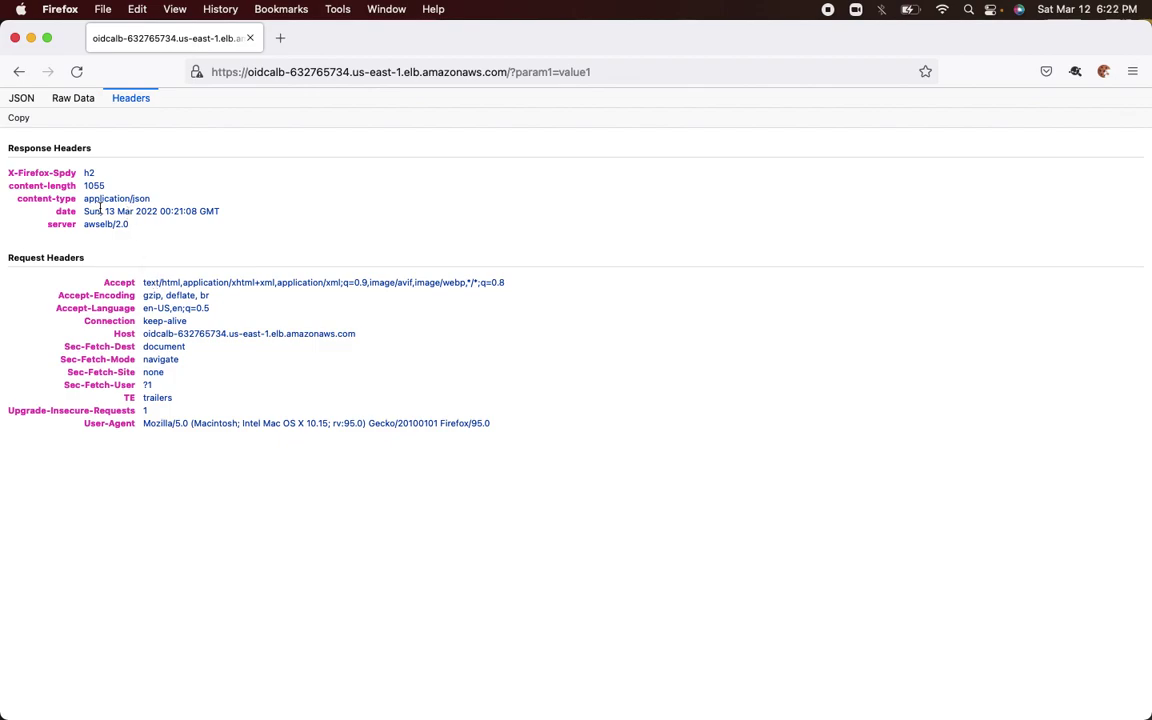
pyautogui.click(21, 98)
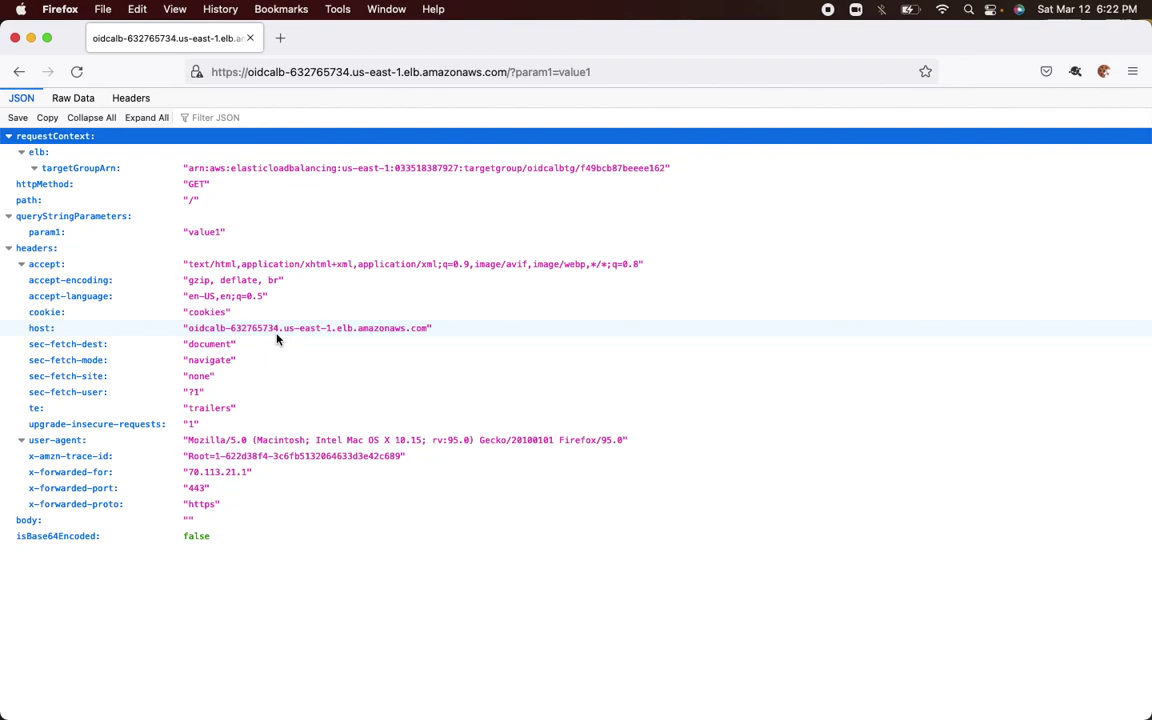
pyautogui.press('super+Tab')
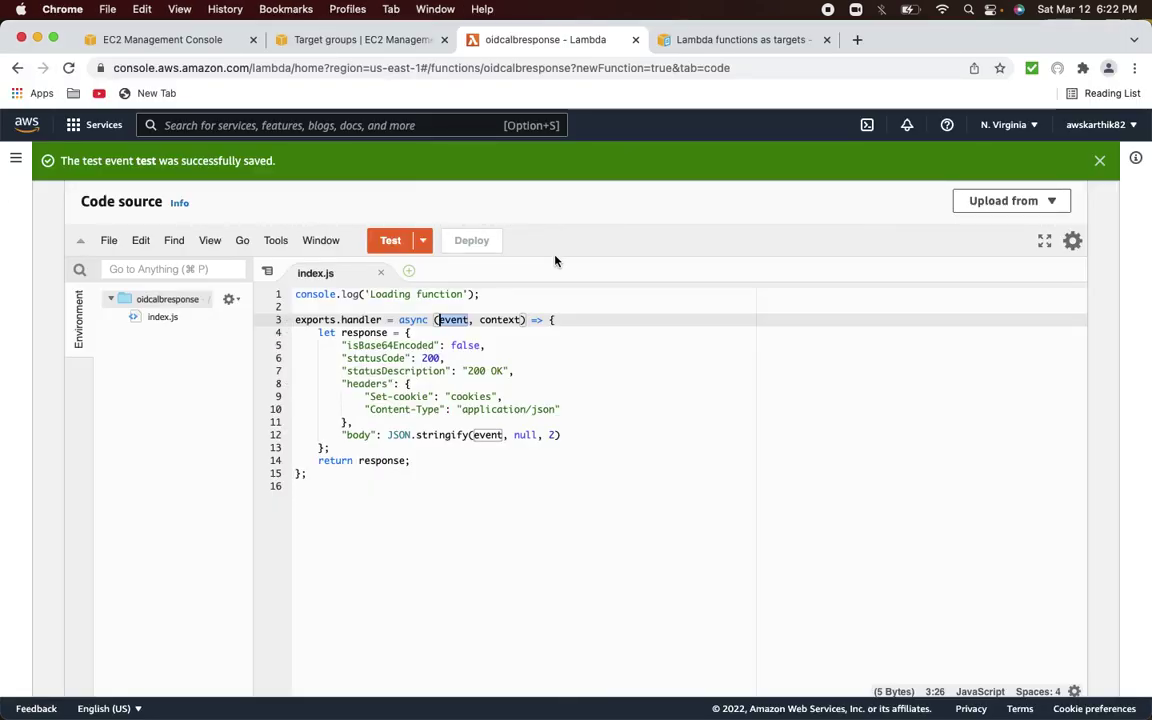